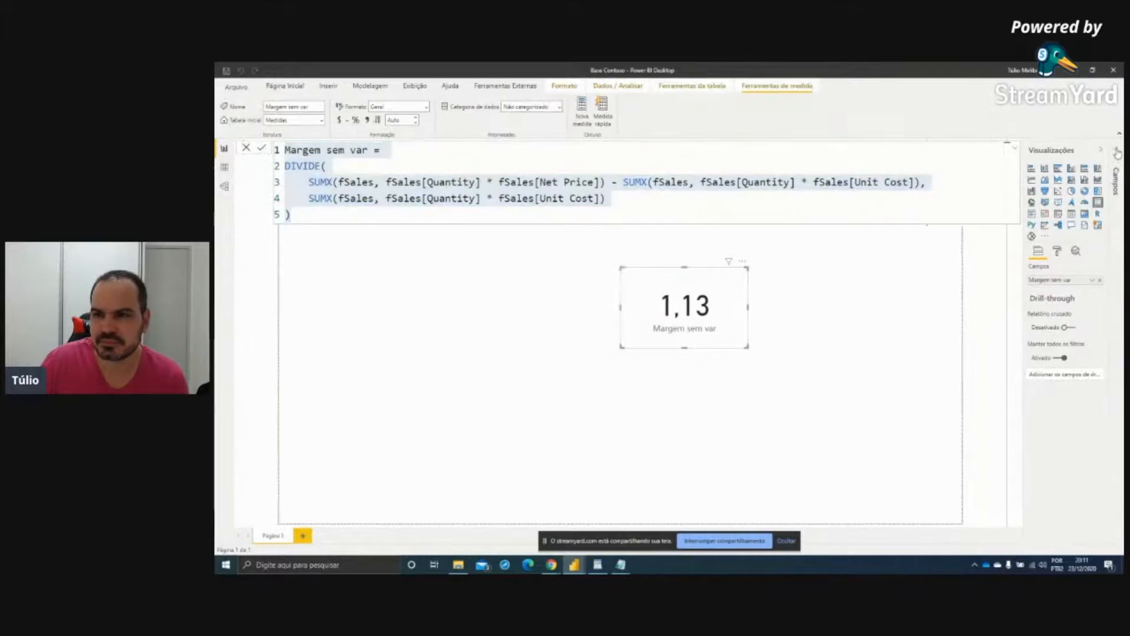
Create a measure in the Medidas table from the copied Margem sem var formula, renaming it Margem com var
click(1071, 191)
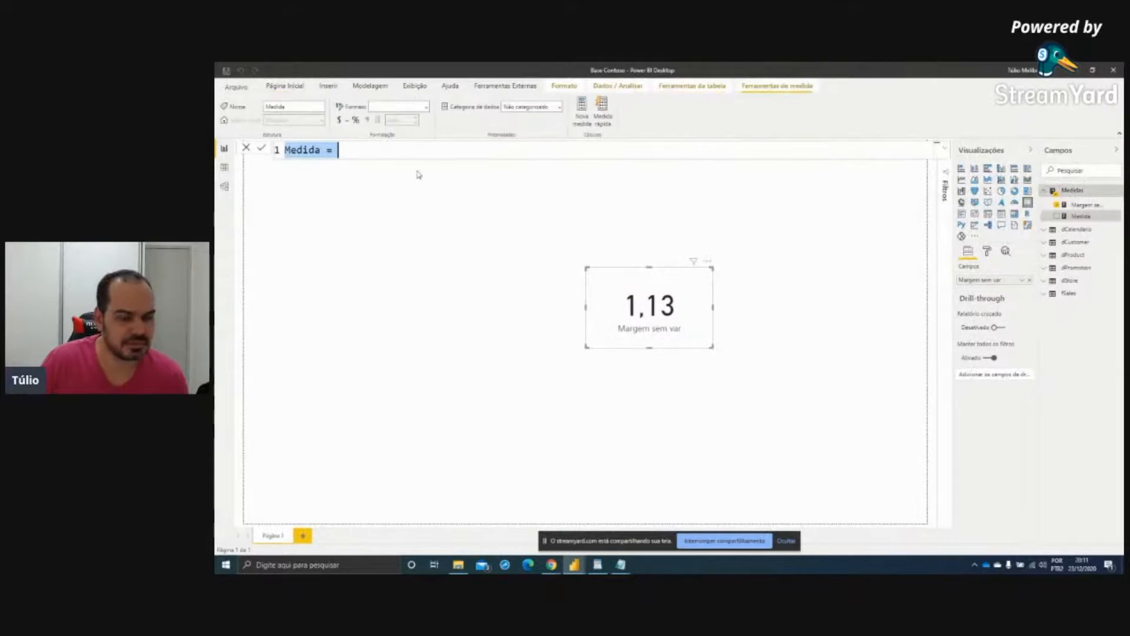
text(Margem sem var = DIVIDE(     SUMX(fSales, fSales[Quantity] * fSales[Net Price]) - SUMX(fSales, fSales[Quantity] * fSales[Unit Cost]),     SUMX(fSales, fSales[Quantity] * fSales[Unit Cost]) ))
double_click(335, 150)
text(com)
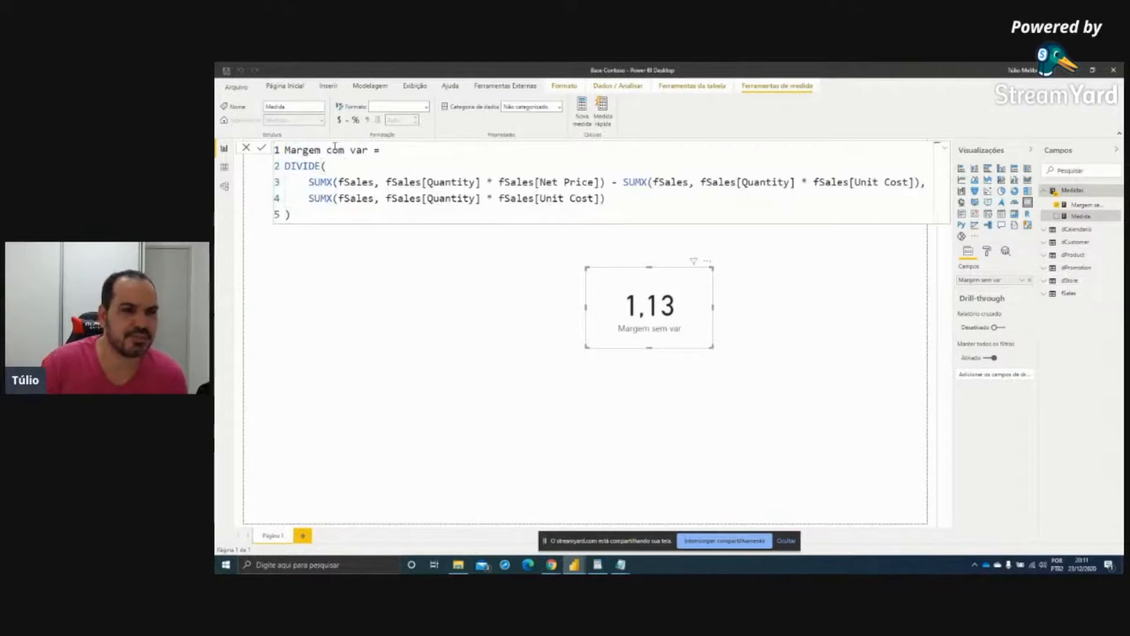
Comment out the whole DIVIDE expression and insert two blank lines above it under the measure name
drag(292, 215, 275, 172)
key(ctrl+slash)
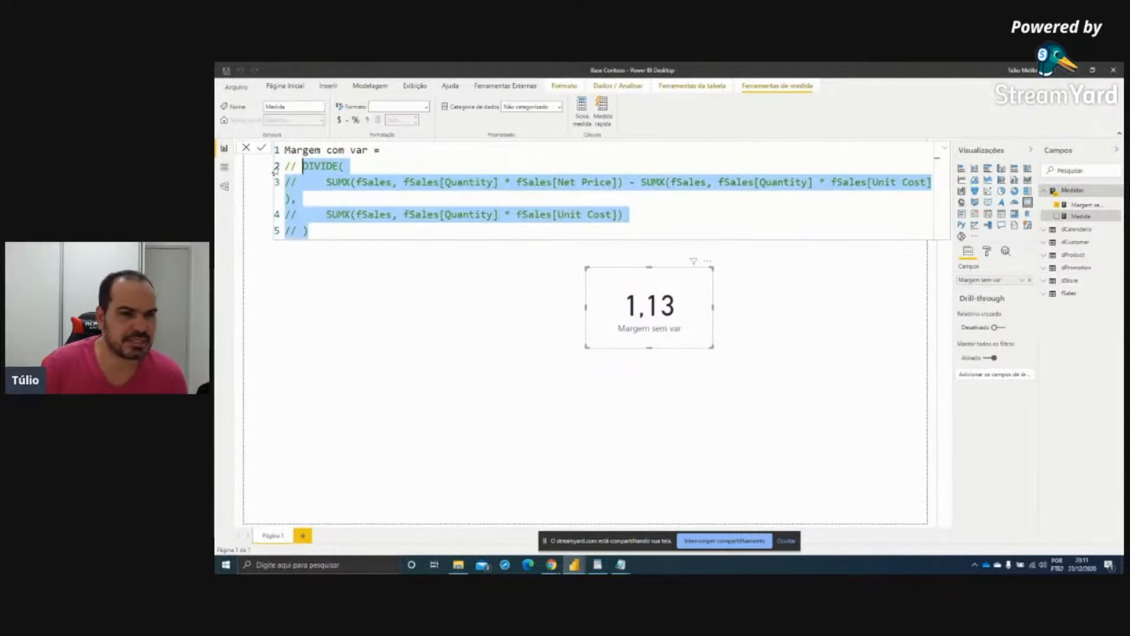
key(Left)
key(Return)
key(Return)
key(Up)
key(Up)
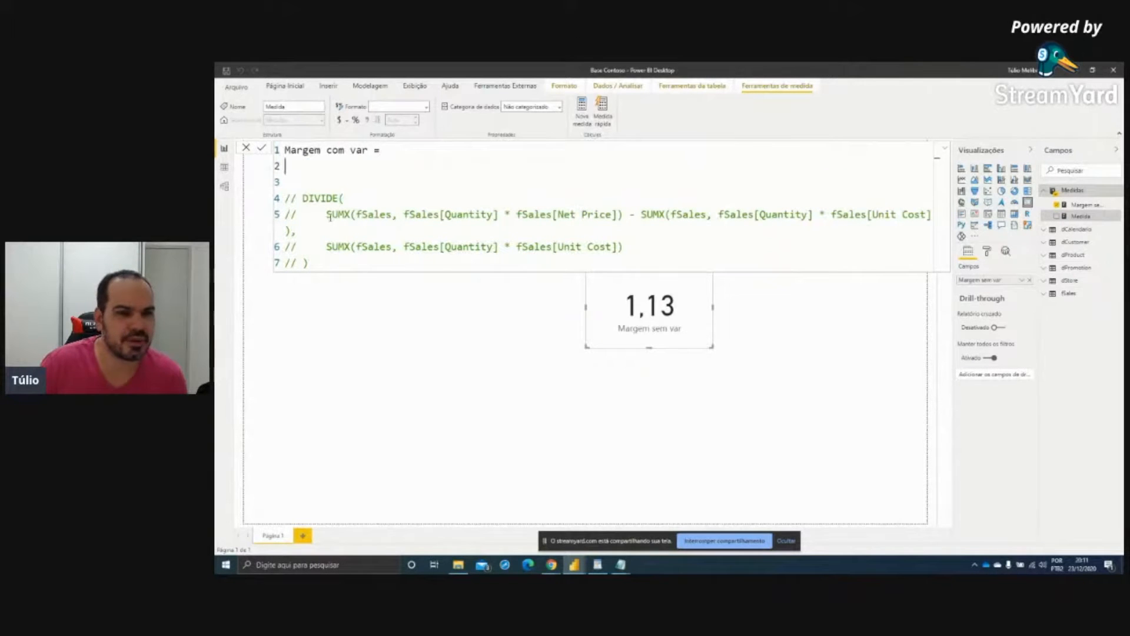
Declare variable vSalesAmount as SUMX(fSales, fSales[Quantity] * fSales[Net Price]), reusing the expression from the commented formula
drag(328, 215, 624, 216)
key(ctrl+c)
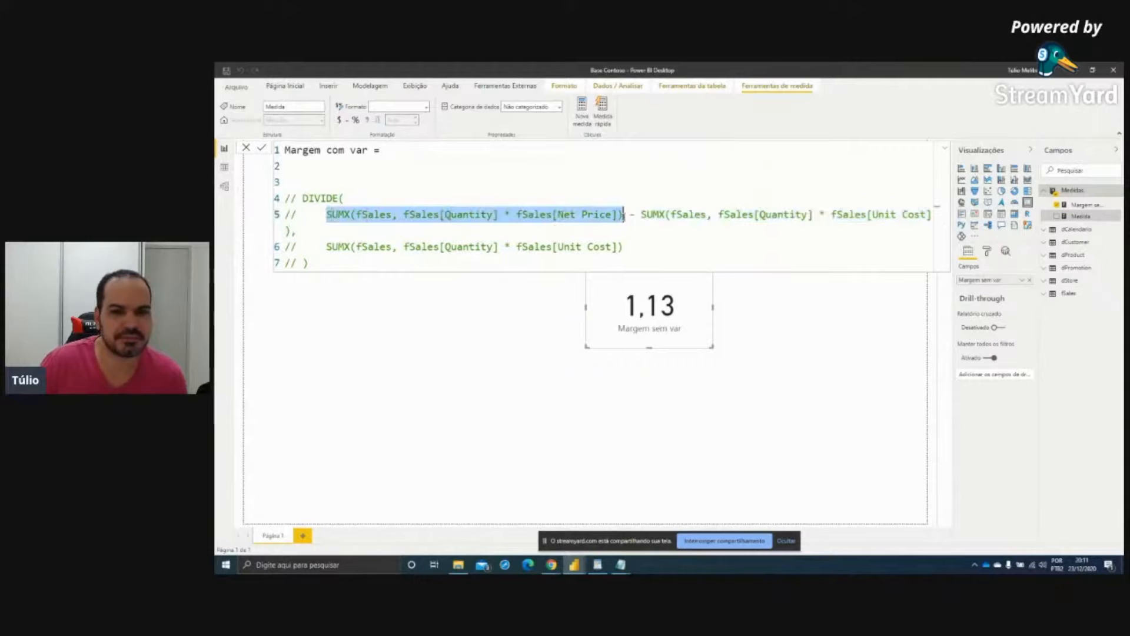
click(340, 171)
text(var)
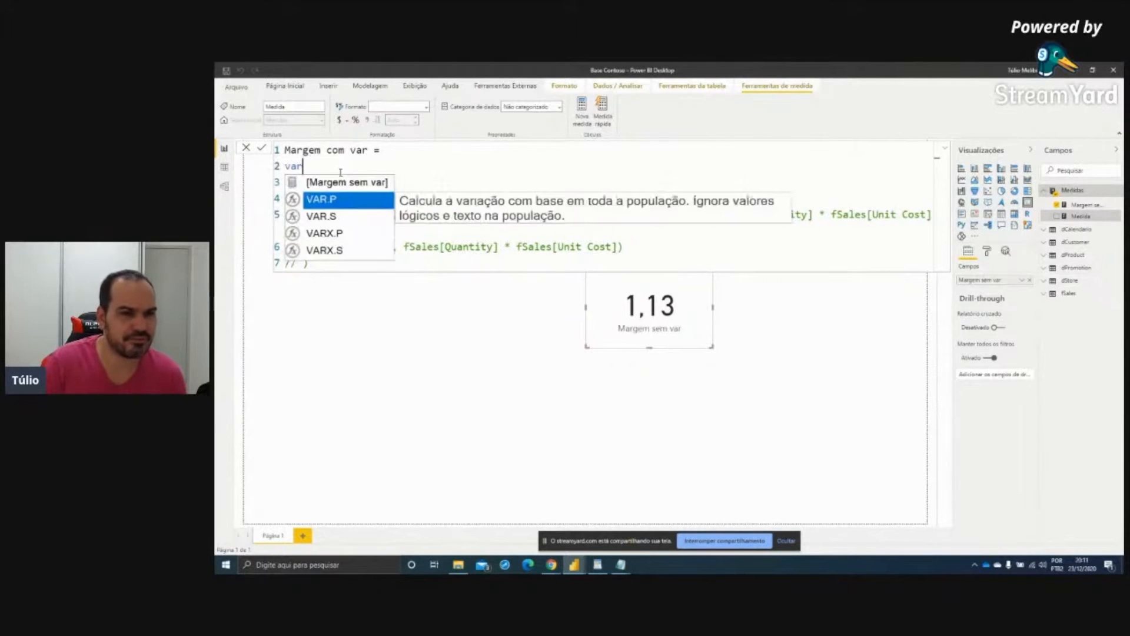
text( vSalesA)
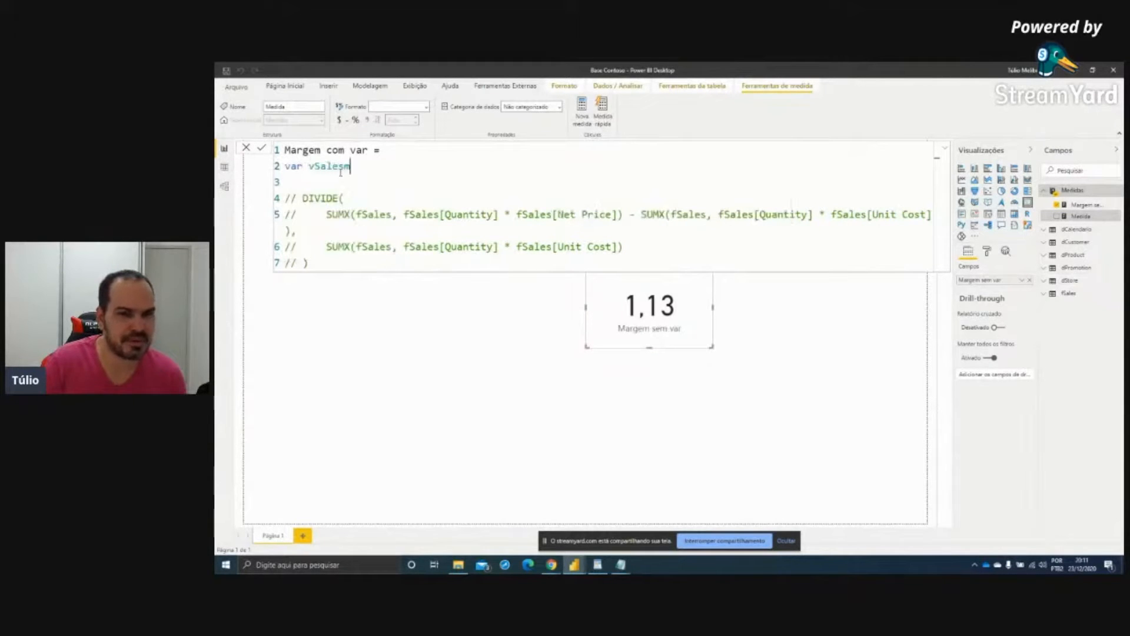
text(mount =)
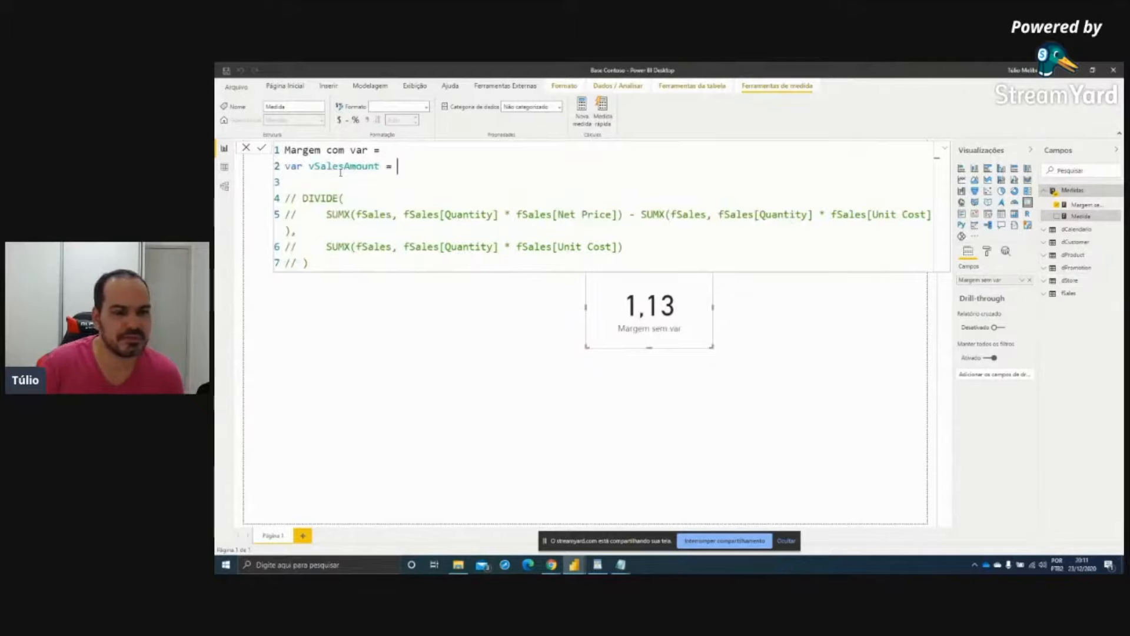
key(ctrl+v)
key(Return)
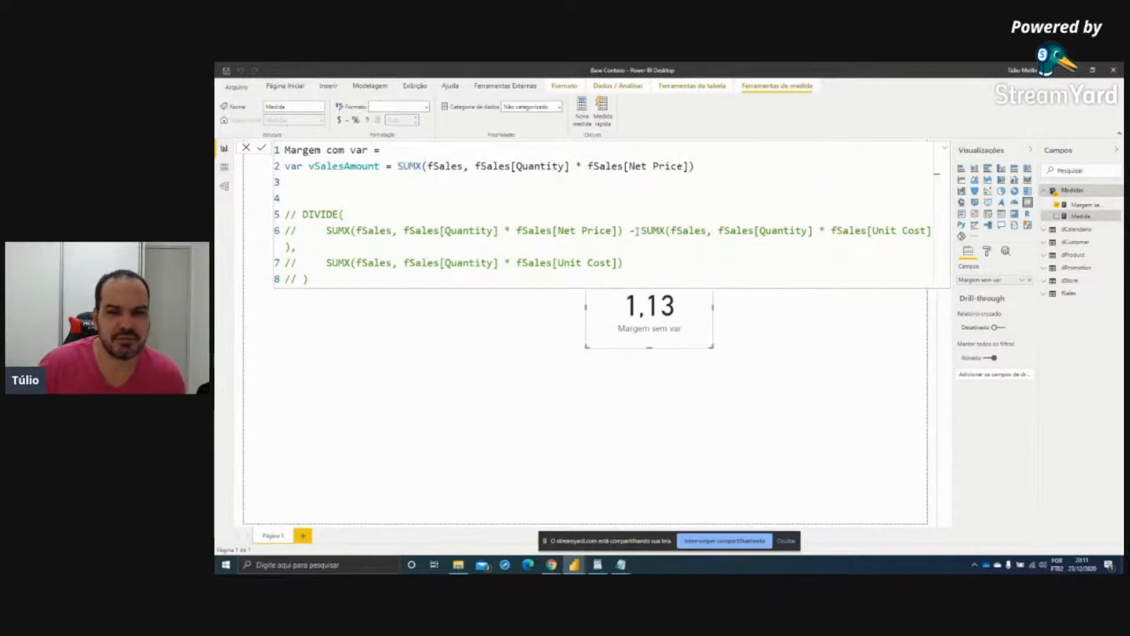
Declare variable vCustoTotal as SUMX(fSales, fSales[Quantity] * fSales[Unit Cost]), reusing the commented denominator expression
drag(642, 230, 935, 235)
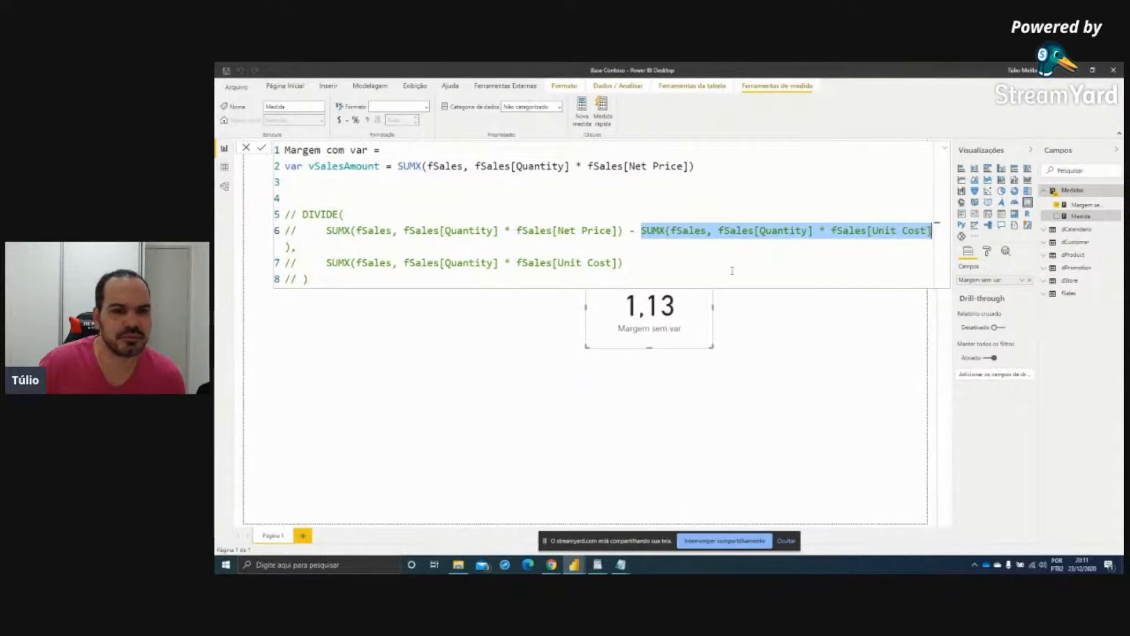
drag(624, 262, 325, 266)
key(ctrl+c)
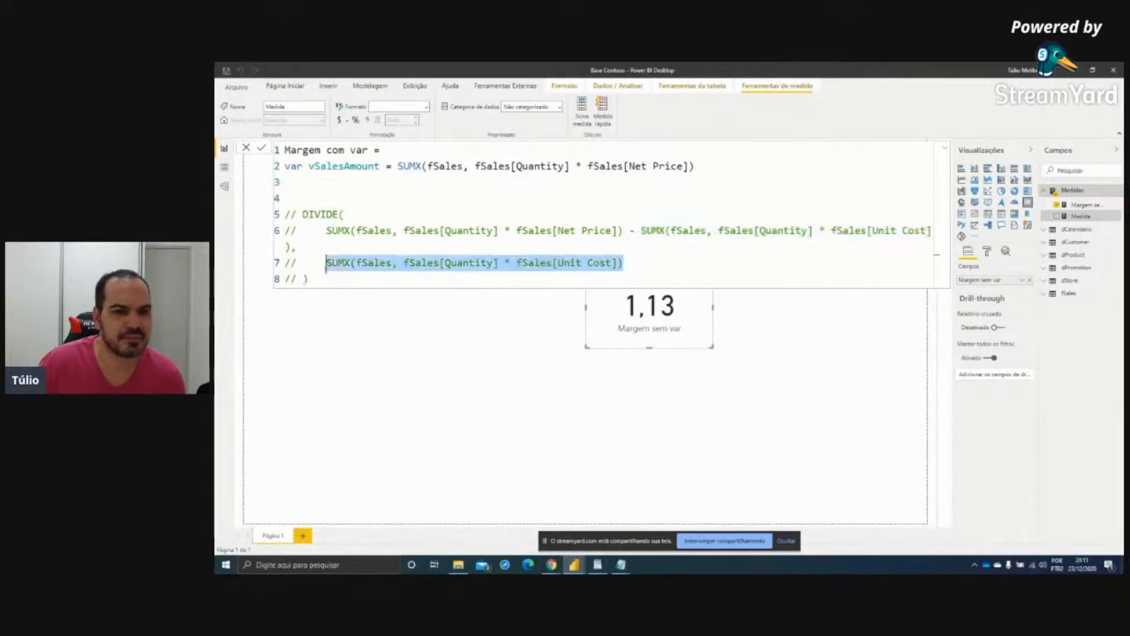
click(325, 268)
click(301, 183)
text(var vCusto)
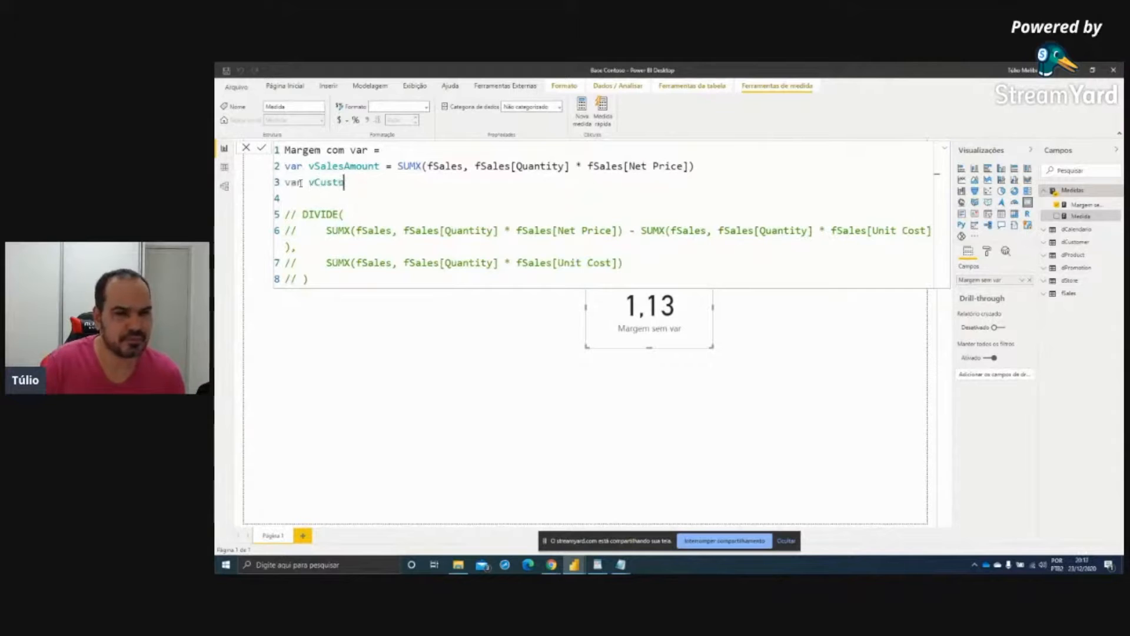
text(Total =)
key(ctrl+v)
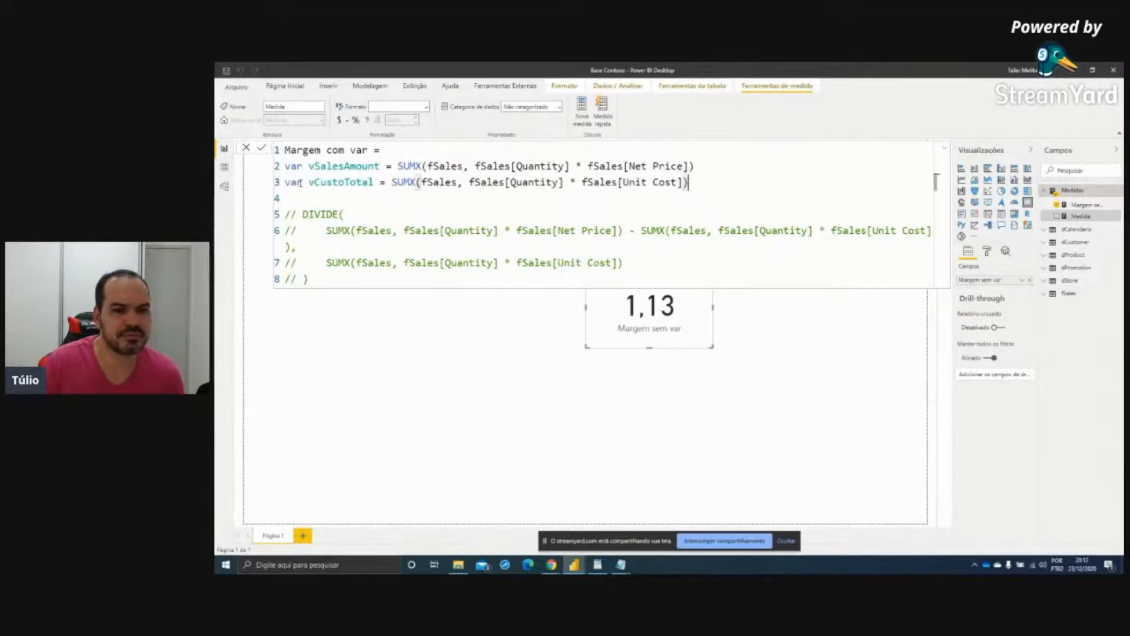
Declare variable vMargem with a DIVIDE function whose numerator is vSalesAmount - vCustoTotal
key(Return)
text(var v)
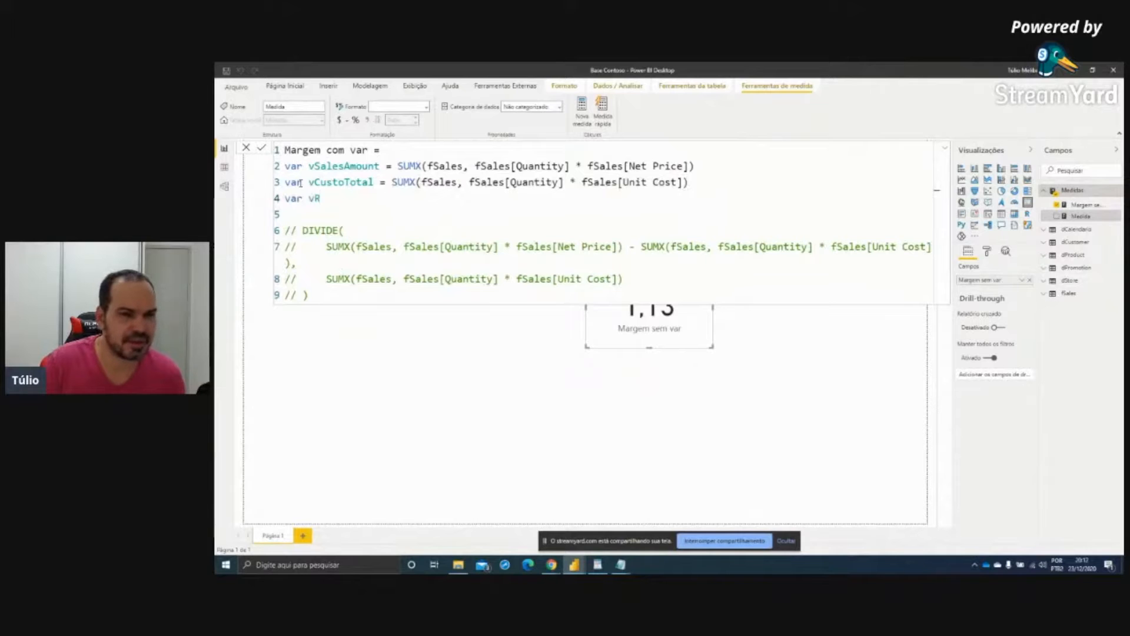
text(Margem =)
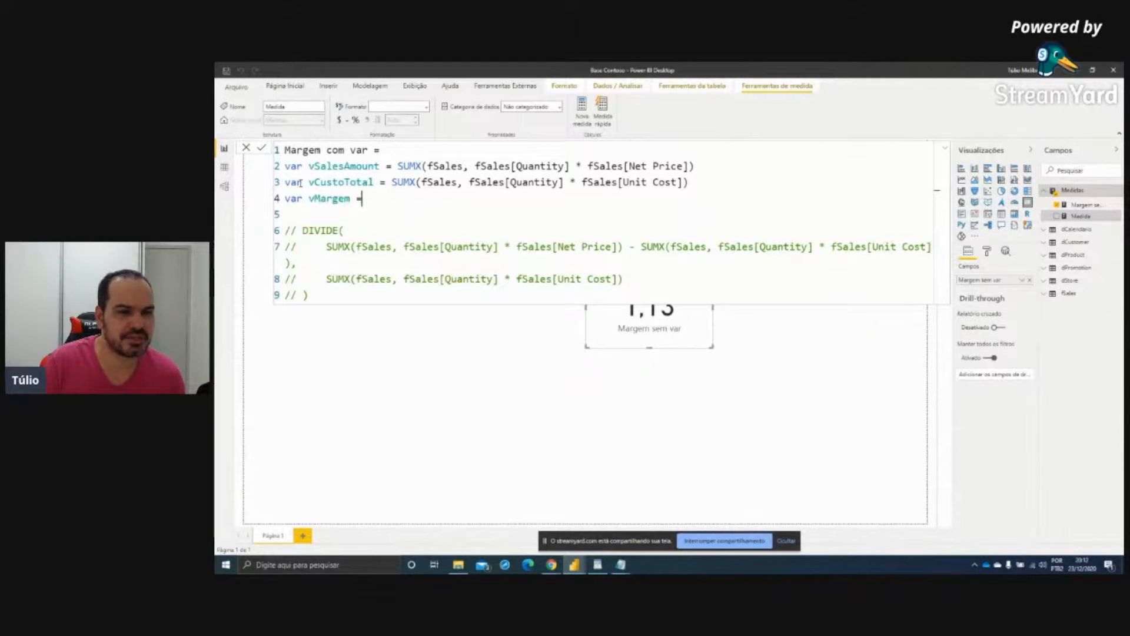
key(Return)
text(DIVIDE()
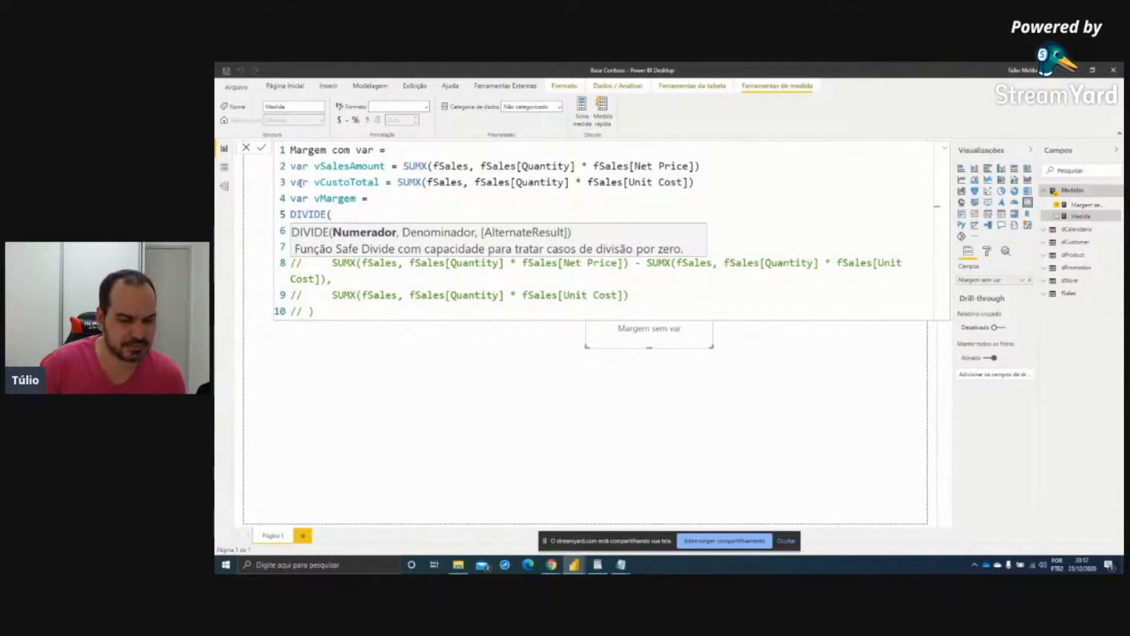
key(Return)
text(vSalesAmount)
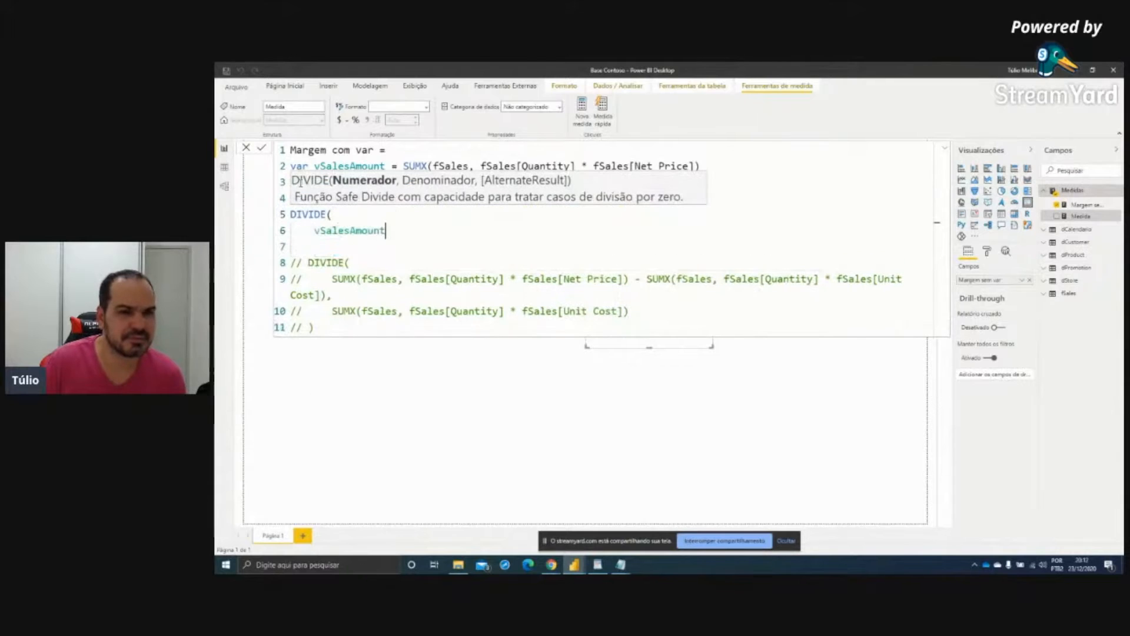
text( -)
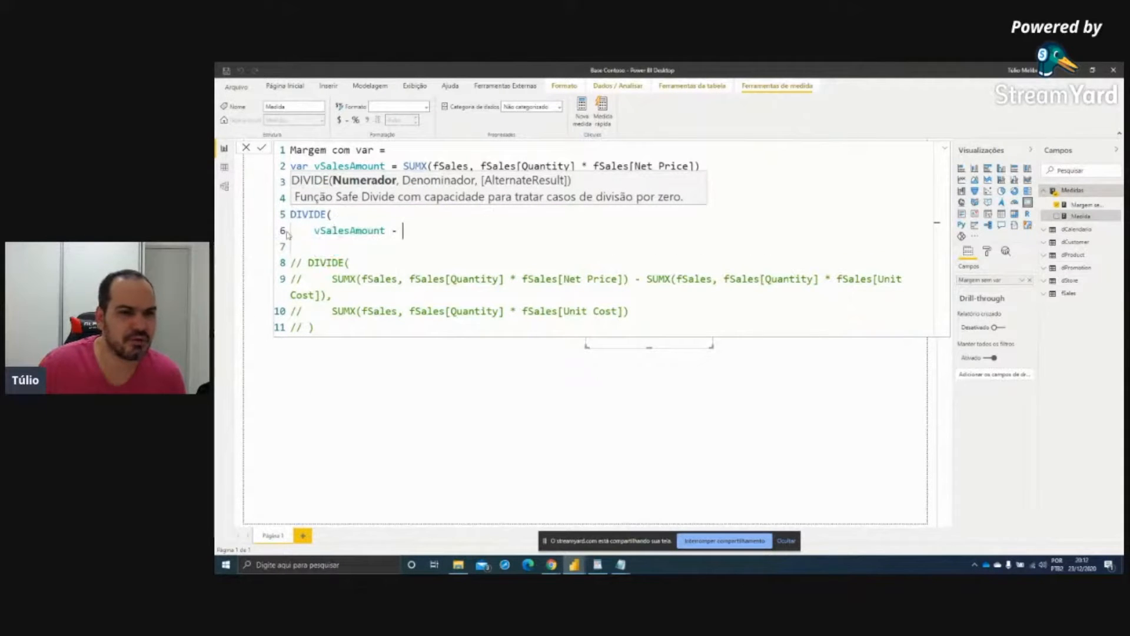
click(340, 231)
double_click(352, 181)
key(ctrl+c)
click(420, 233)
key(ctrl+v)
Add vCustoTotal as the DIVIDE denominator on its own line and close the function's parenthesis
text(,)
key(shift+Return)
key(ctrl+v)
key(Escape)
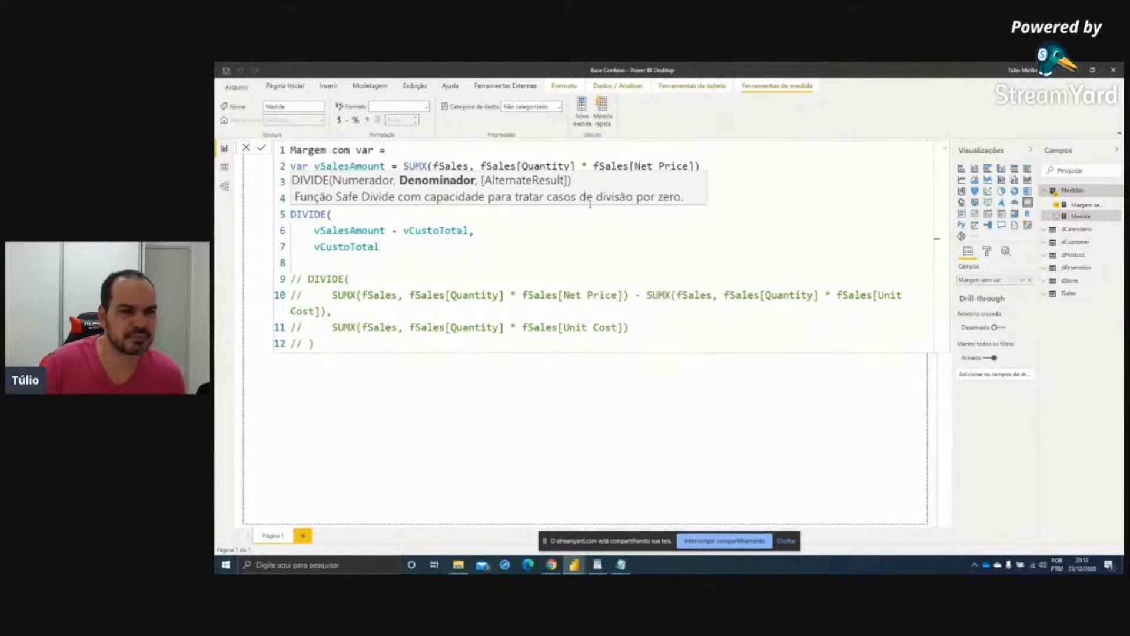
key(shift+Return)
text())
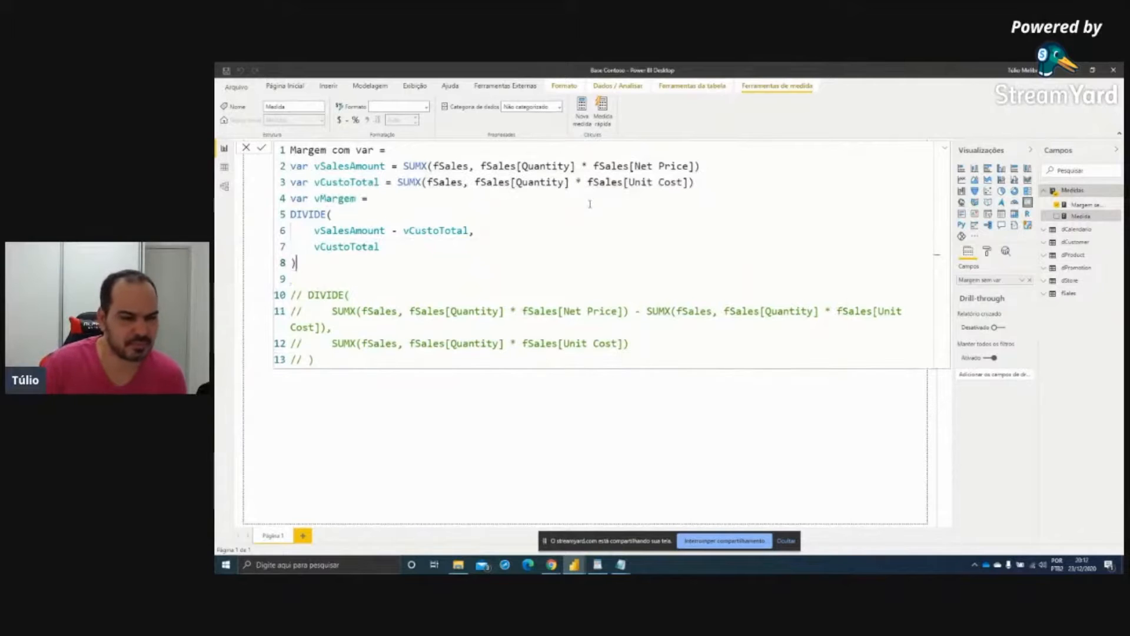
Delete the commented-out DIVIDE block below the variables and try to commit the measure
drag(334, 366, 279, 305)
key(BackSpace)
key(BackSpace)
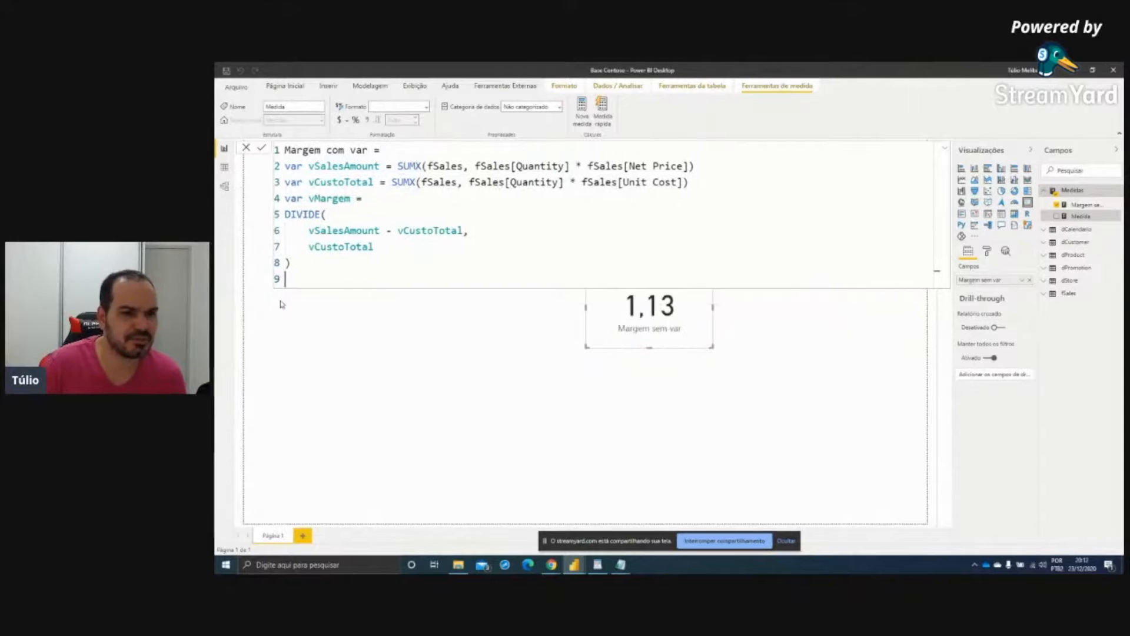
key(Return)
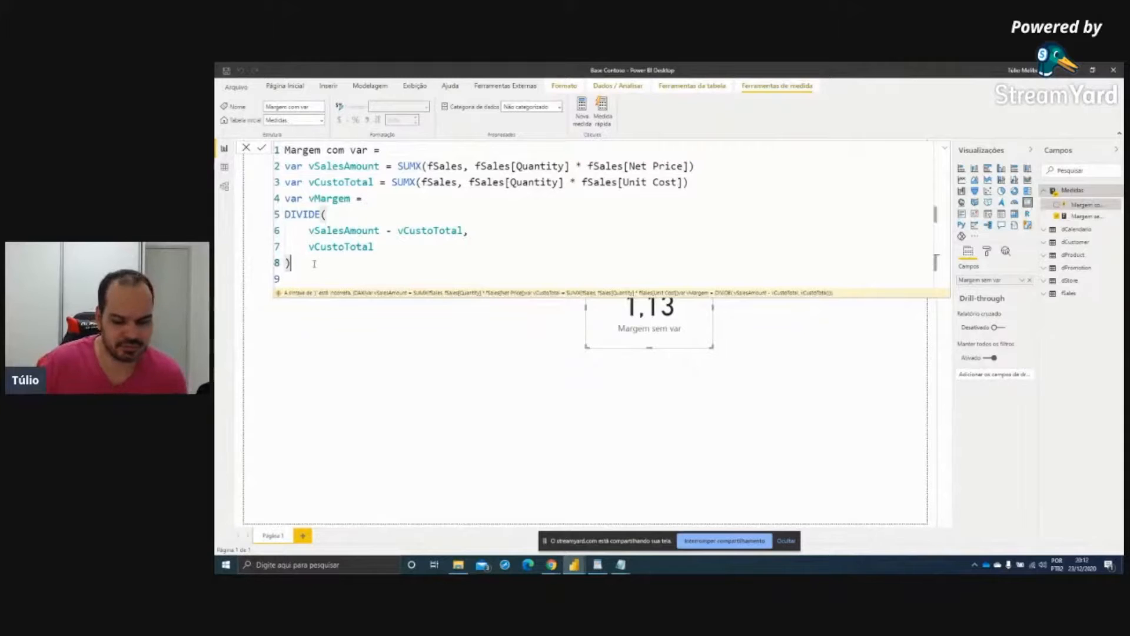
Add a return statement that outputs vMargem after the DIVIDE block, commit the measure and close the formula editor
key(Return)
text(return)
key(Return)
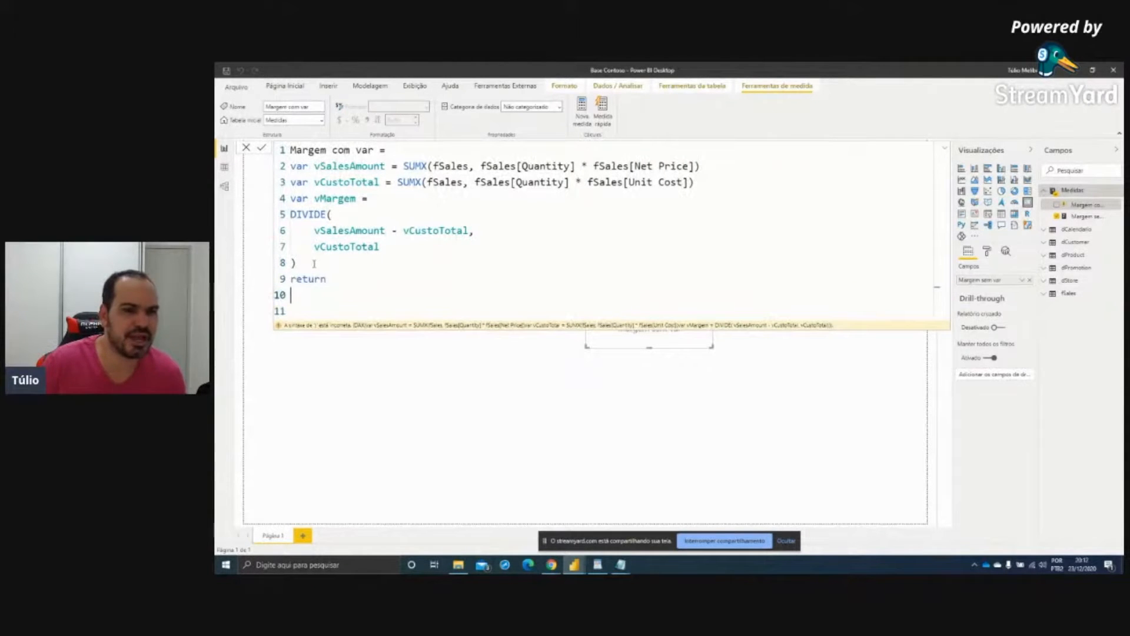
double_click(329, 198)
key(ctrl+c)
click(300, 297)
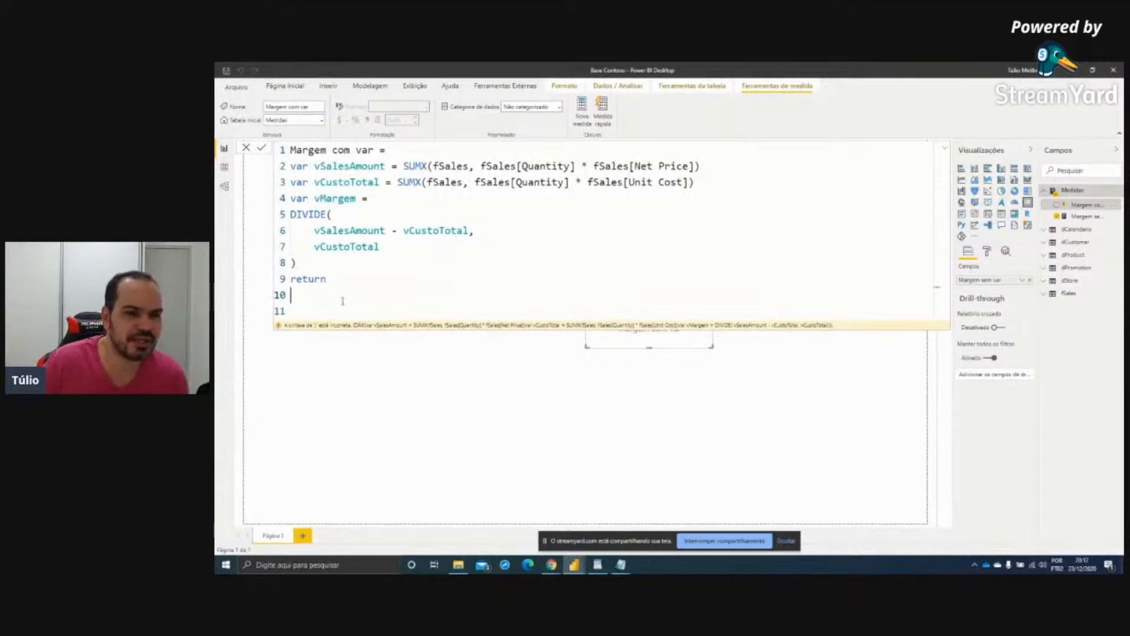
key(ctrl+v)
key(Escape)
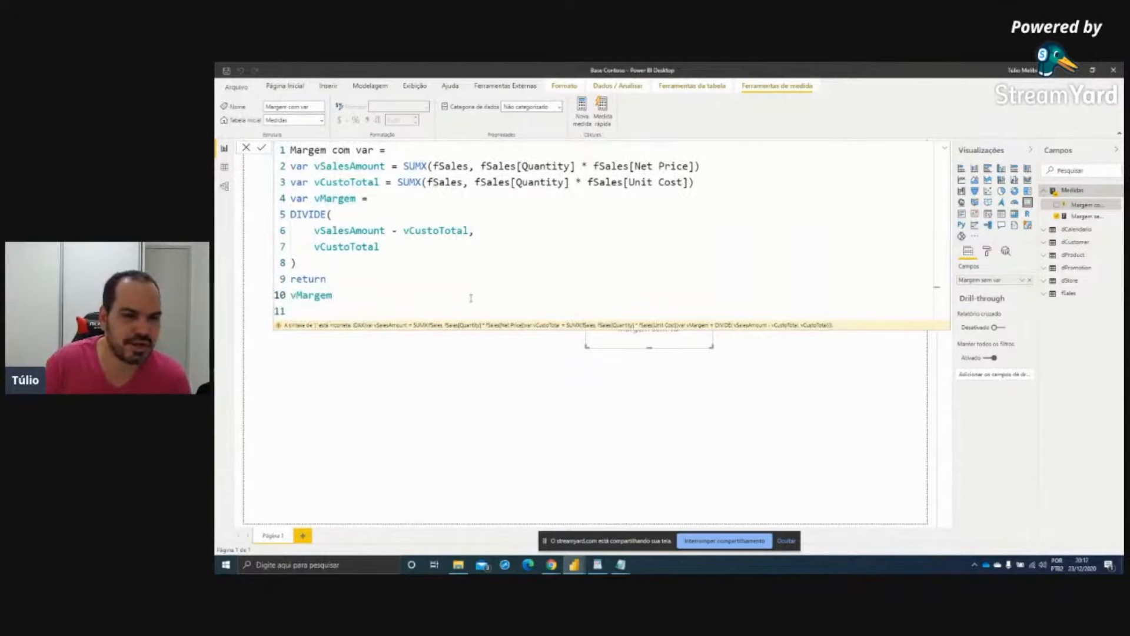
key(Return)
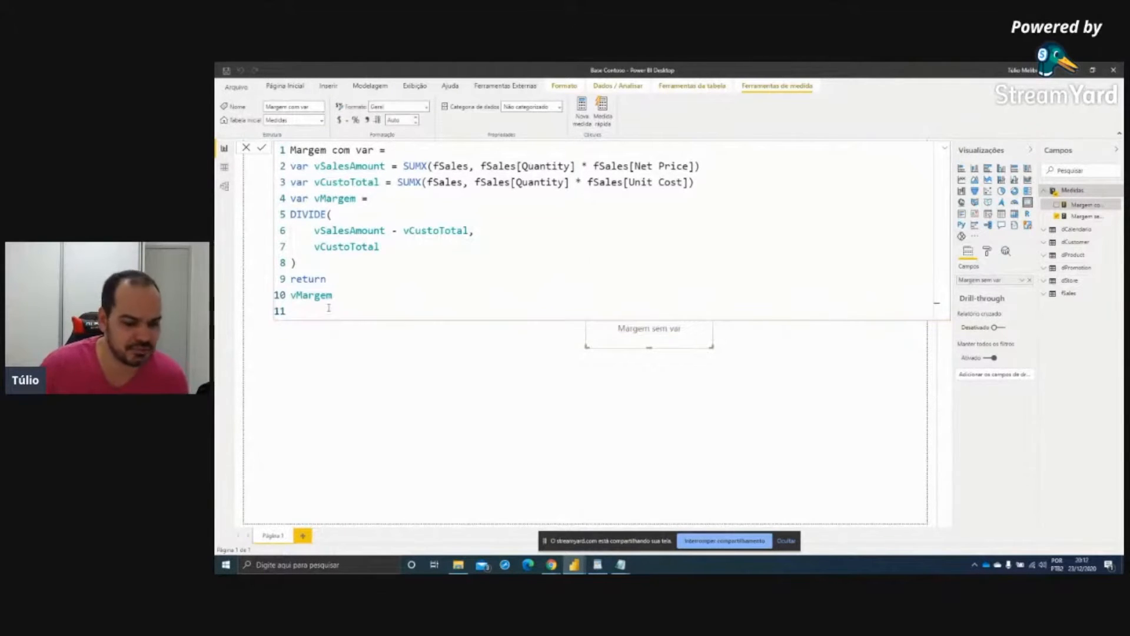
mouse_move(293, 289)
mouse_down()
mouse_move(291, 315)
mouse_move(329, 273)
mouse_move(277, 289)
mouse_up()
key(Escape)
click(937, 303)
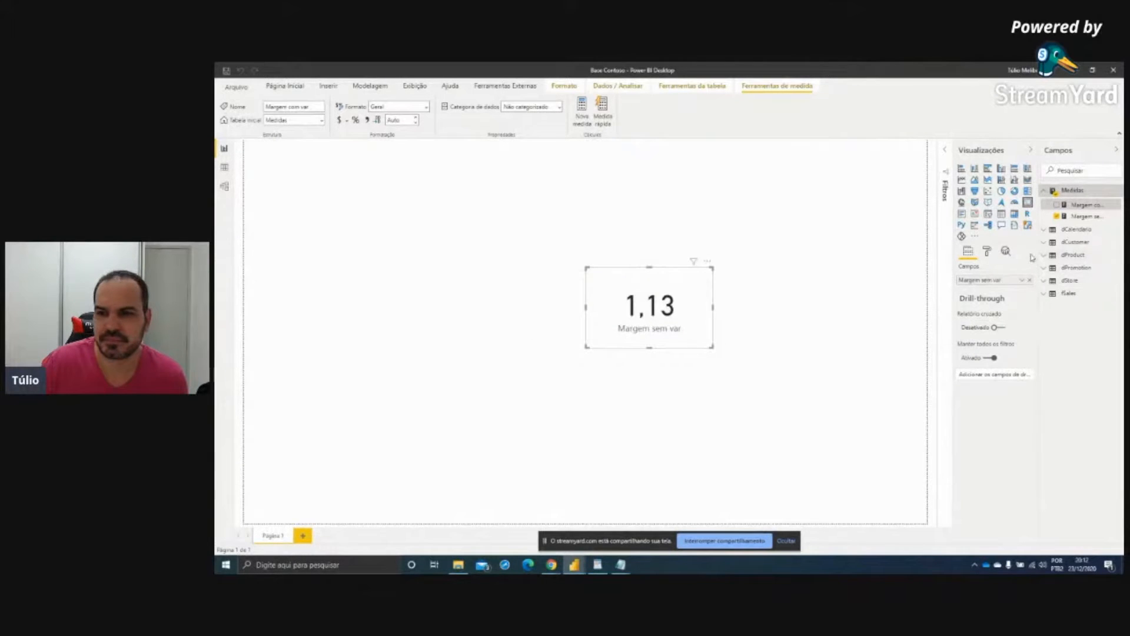
Widen the fields list and show the Margem com var measure in a new card beside the Margem sem var card
drag(1040, 254, 1012, 255)
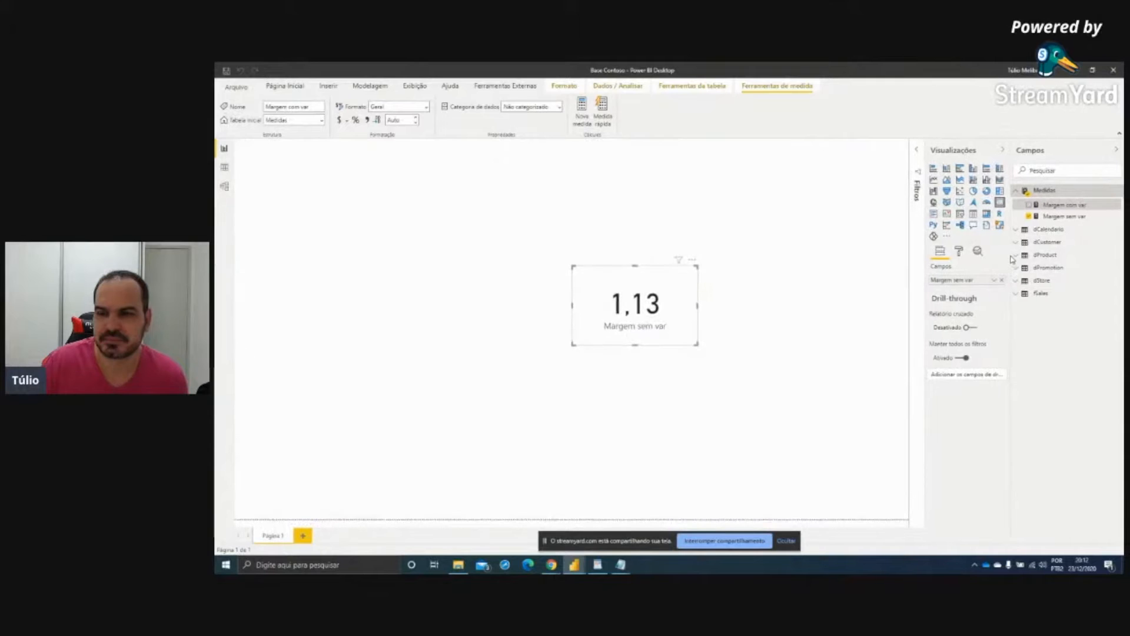
drag(946, 207, 785, 333)
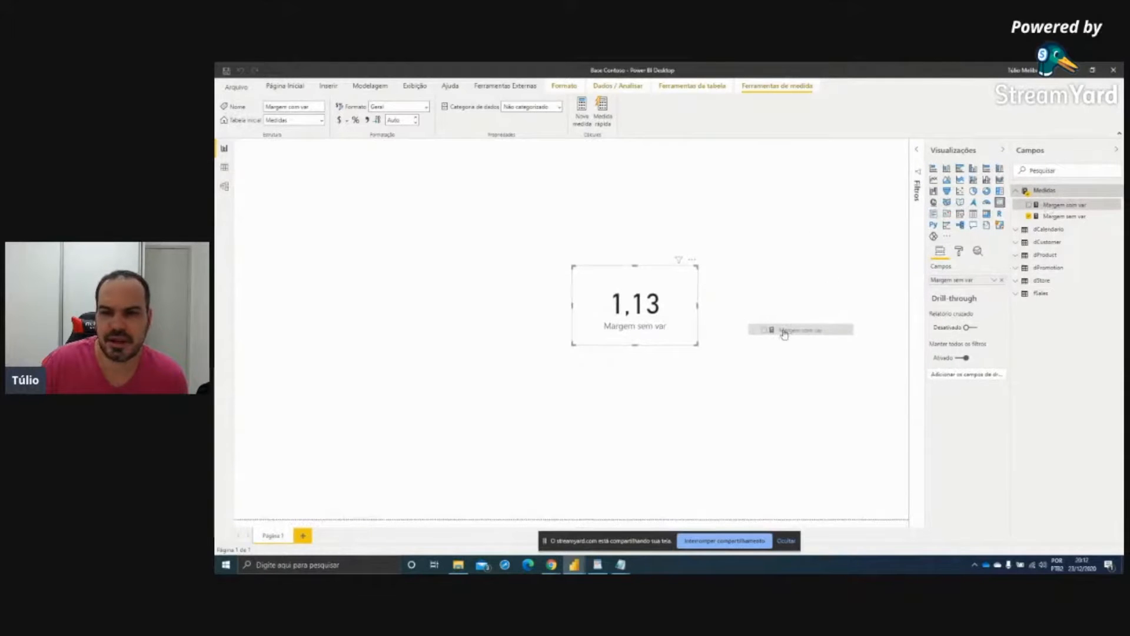
click(1000, 202)
drag(776, 309, 768, 317)
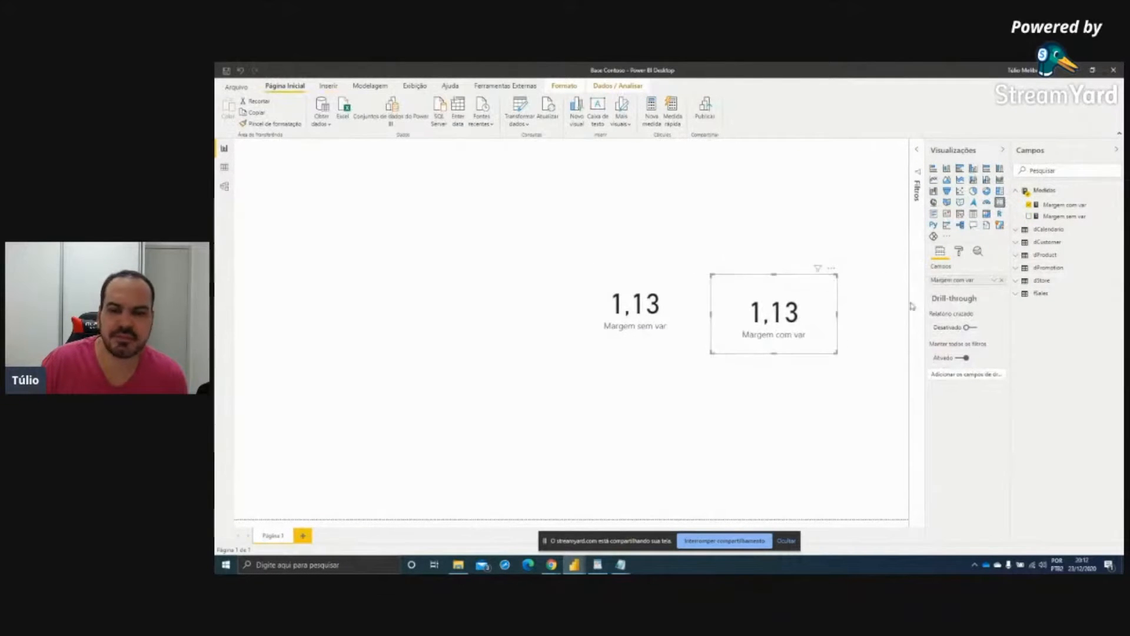
Compare the formulas of the Margem sem var and Margem com var measures, temporarily circling the version with variables
click(1054, 218)
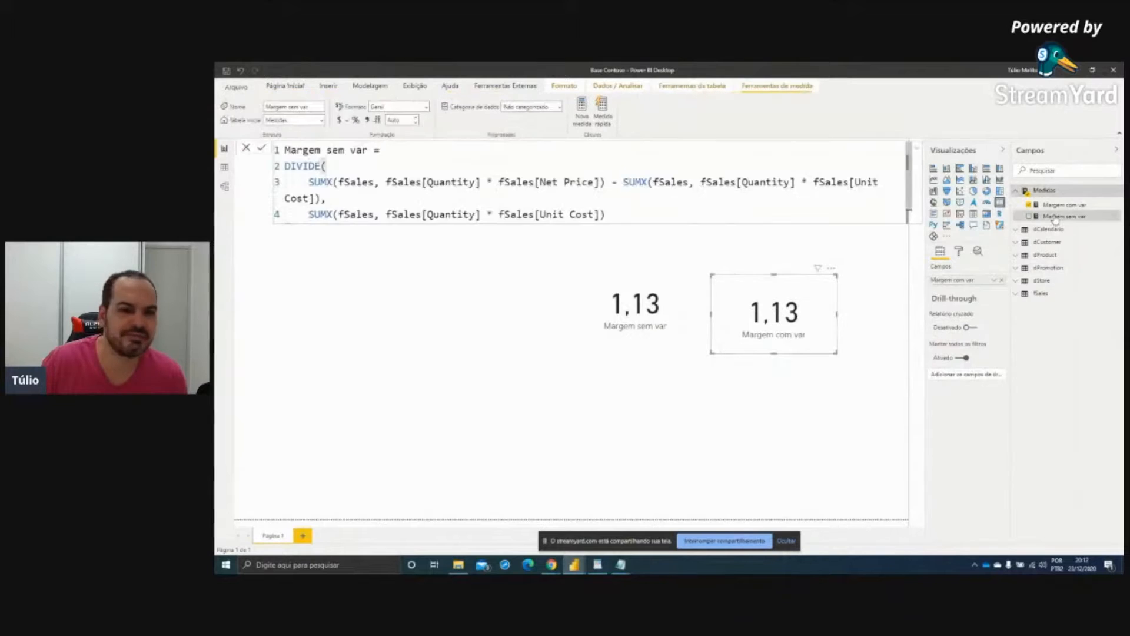
click(592, 210)
ctrl+scroll(586, 192, down, 1)
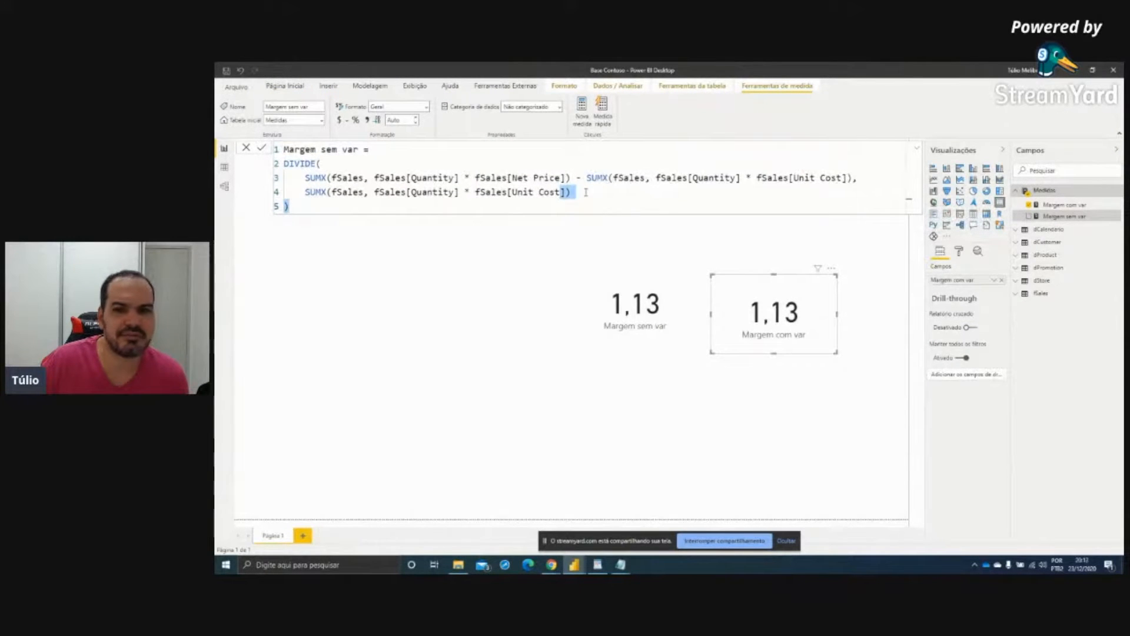
click(1057, 204)
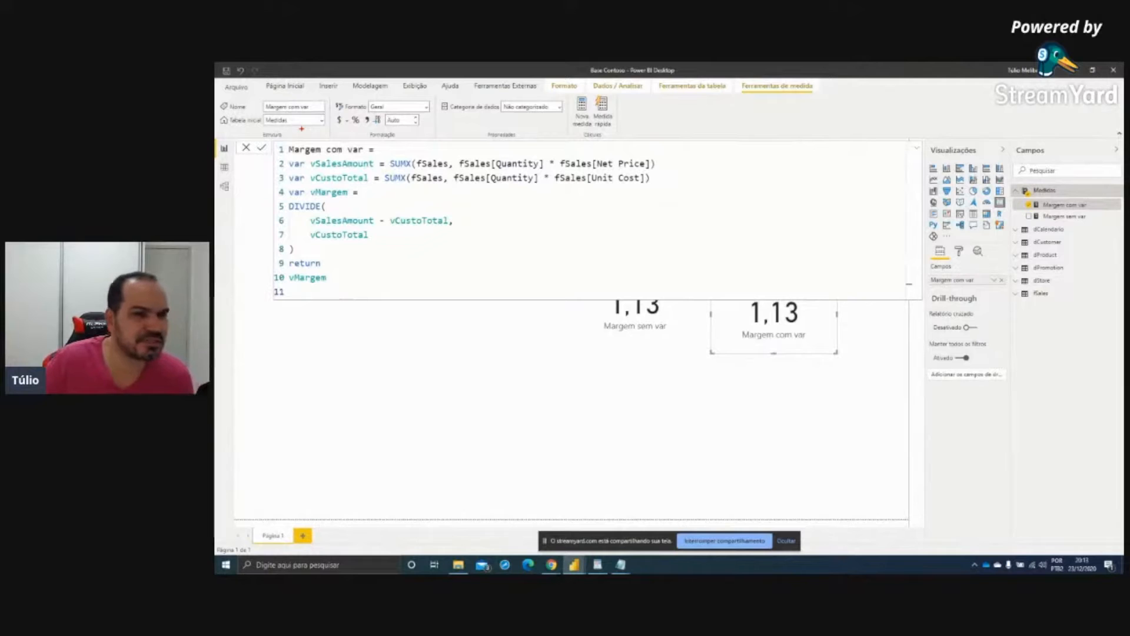
mouse_move(286, 137)
mouse_down()
mouse_move(272, 295)
mouse_move(482, 263)
mouse_move(653, 197)
mouse_move(597, 135)
mouse_move(373, 124)
mouse_move(297, 136)
mouse_up()
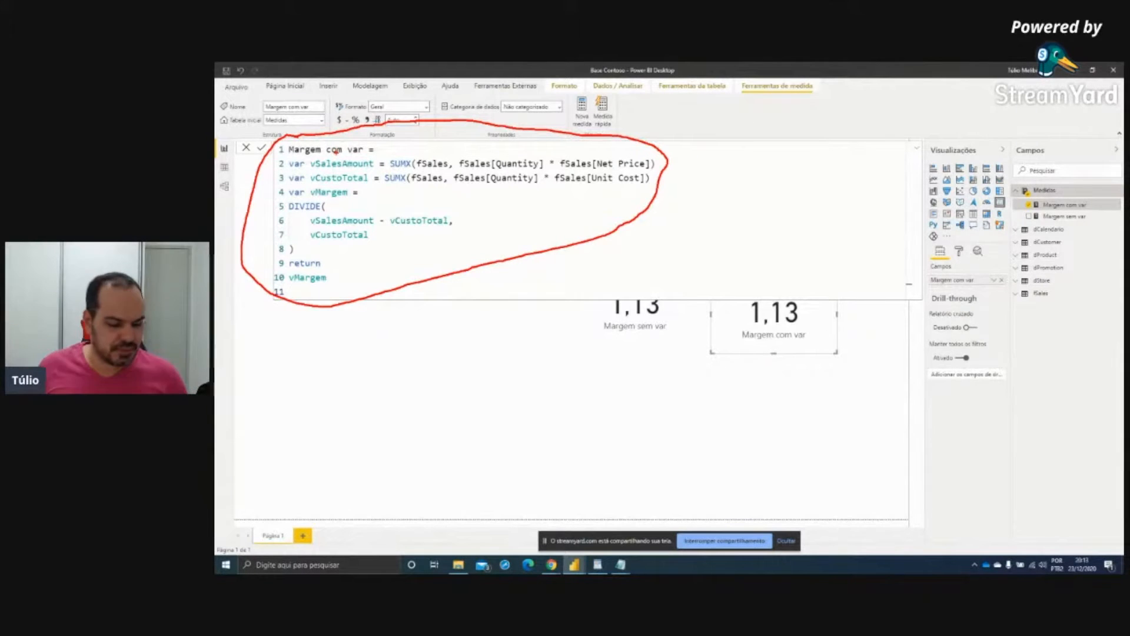
key(Escape)
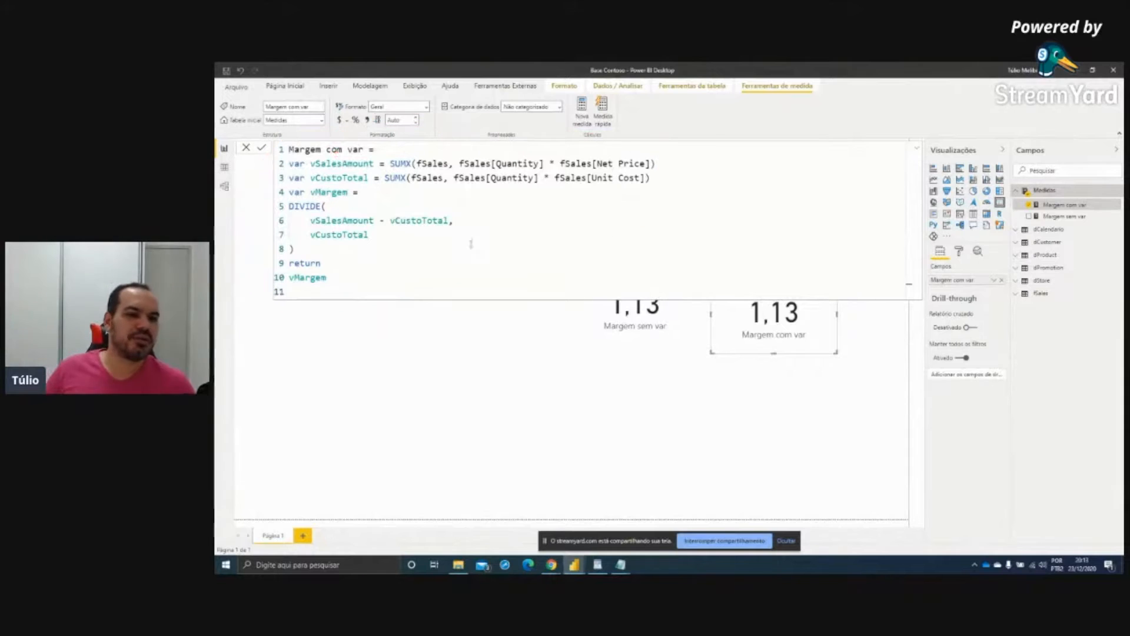
Compare the formula lengths of the Margem com var and Margem sem var measures by temporarily marking each one's last line number
drag(268, 268, 285, 281)
key(Escape)
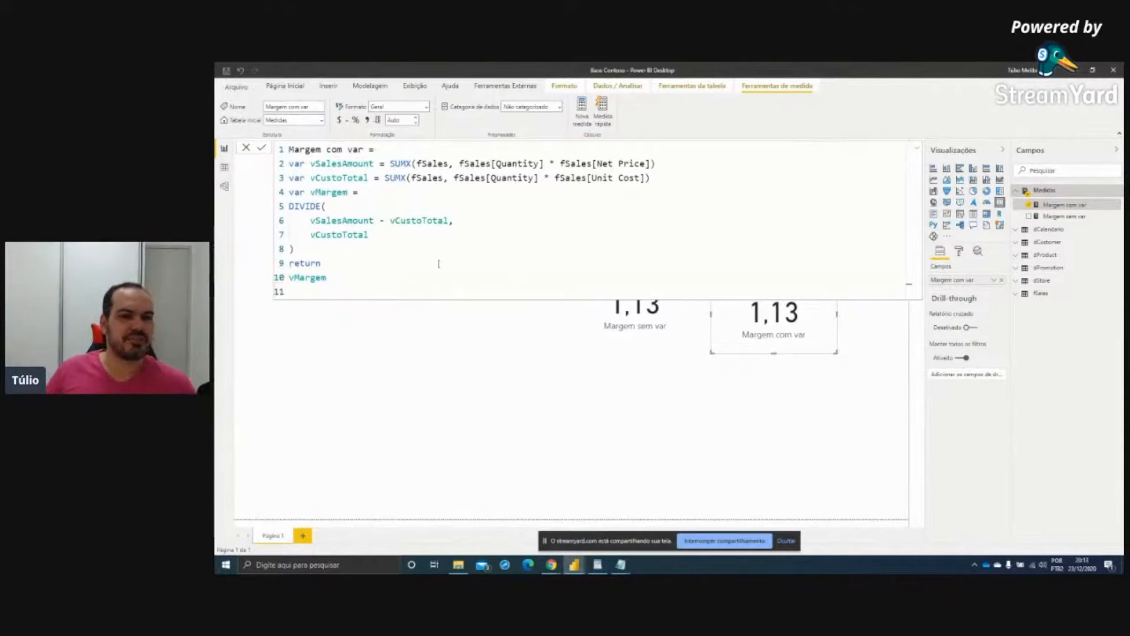
key(Escape)
click(1064, 216)
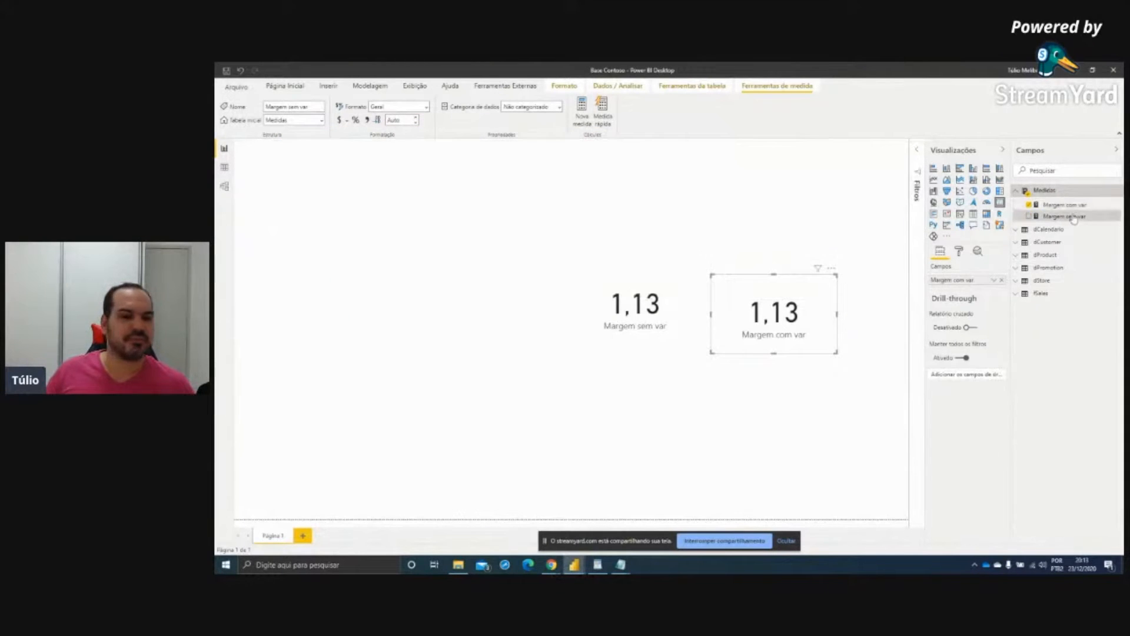
drag(267, 197, 284, 214)
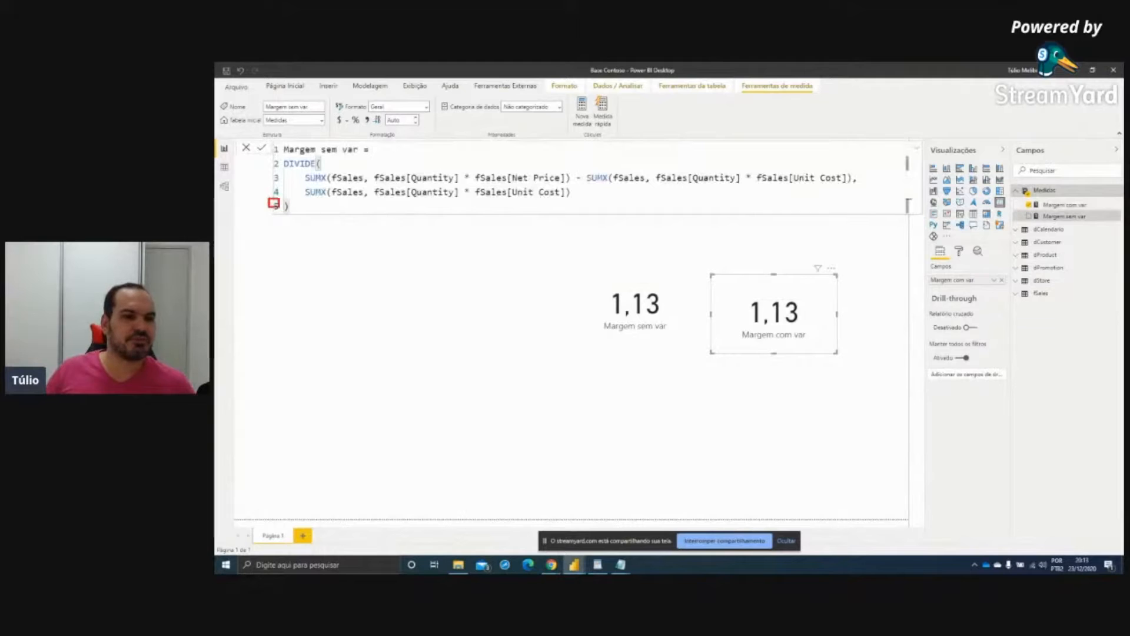
key(Escape)
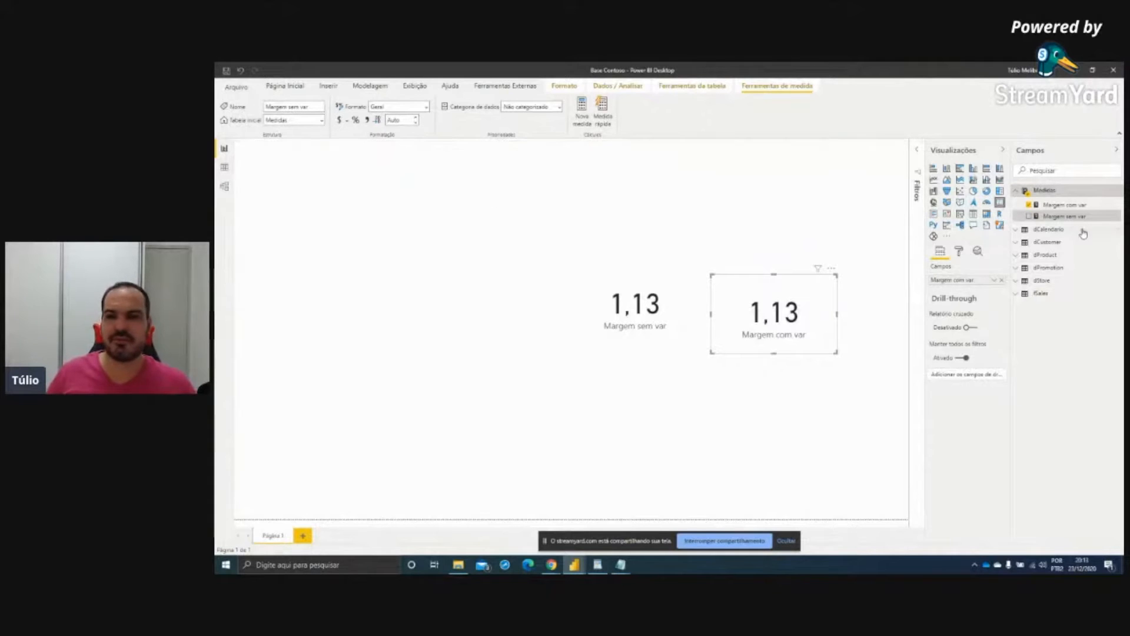
Show the Margem com var formula and temporarily circle the whole expression and its line number 10
click(1073, 206)
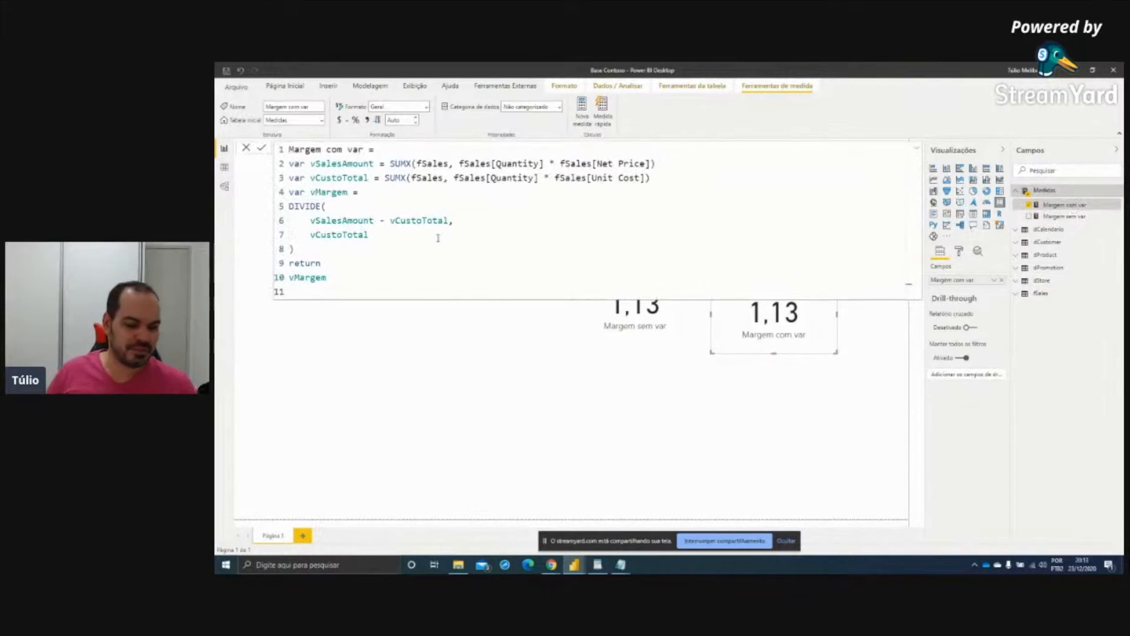
mouse_move(289, 130)
mouse_down()
mouse_move(296, 294)
mouse_move(607, 254)
mouse_move(687, 134)
mouse_move(459, 106)
mouse_move(350, 124)
mouse_up()
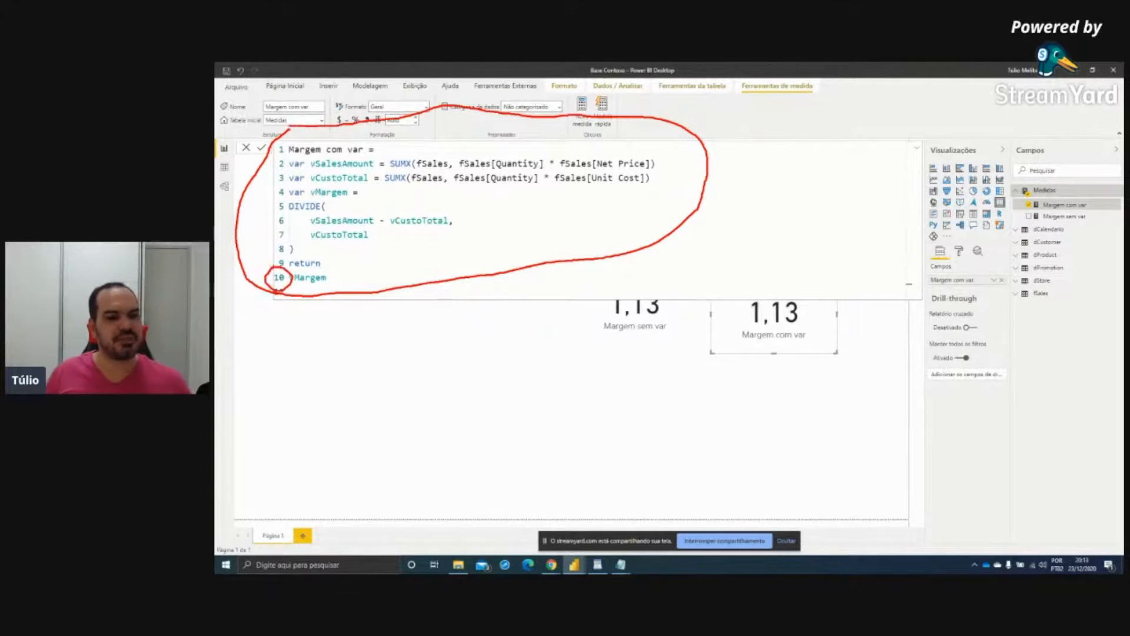
key(Escape)
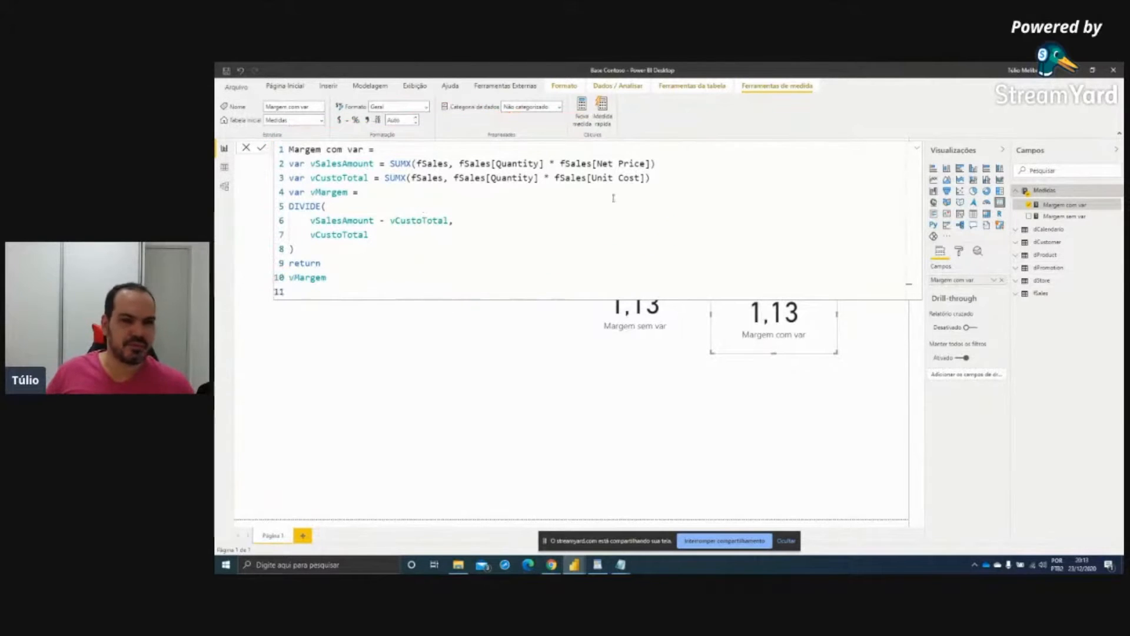
In the Margem sem var formula, temporarily box both Unit Cost SUMX expressions and point an arrow at each
click(1082, 216)
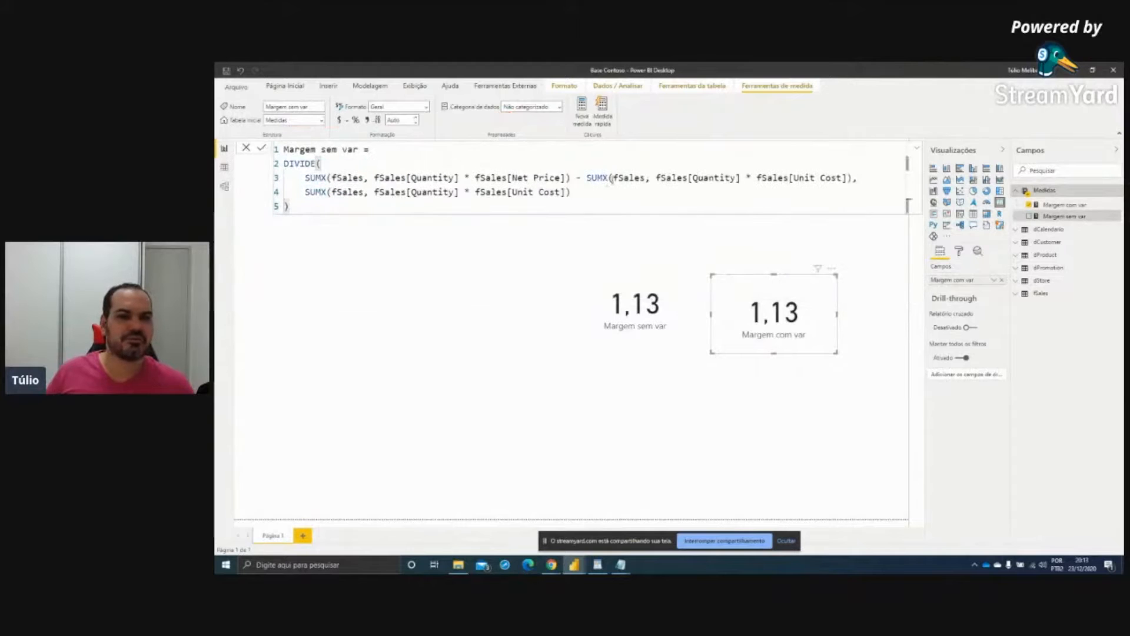
mouse_move(586, 171)
mouse_down()
mouse_move(845, 197)
mouse_move(855, 186)
mouse_up()
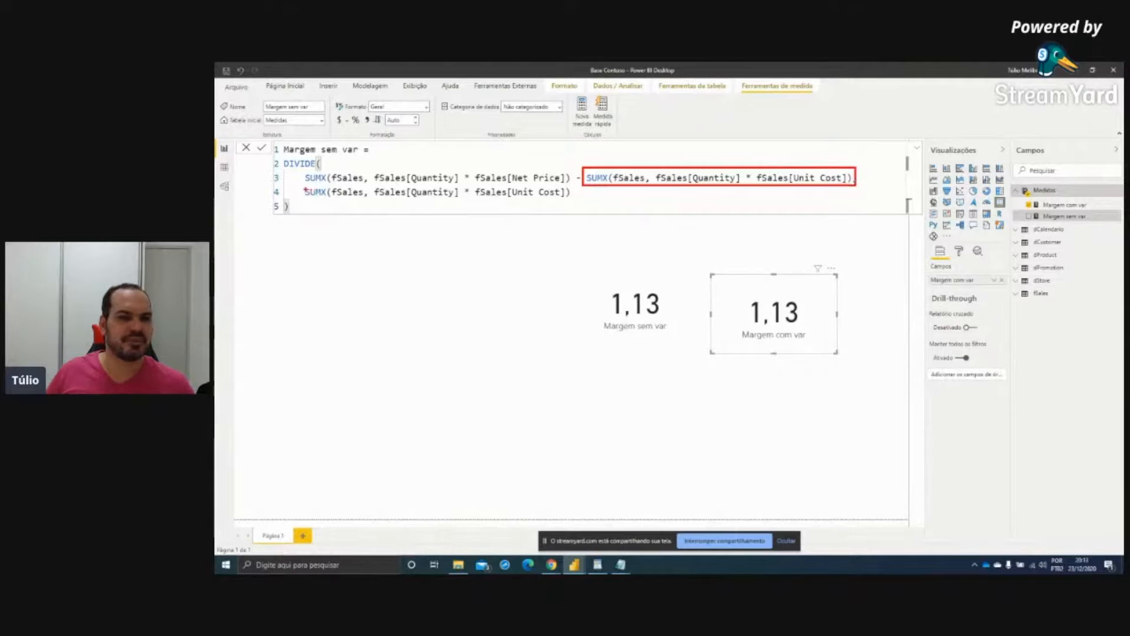
mouse_move(301, 186)
mouse_down()
mouse_move(480, 211)
mouse_move(574, 203)
mouse_move(548, 241)
mouse_up()
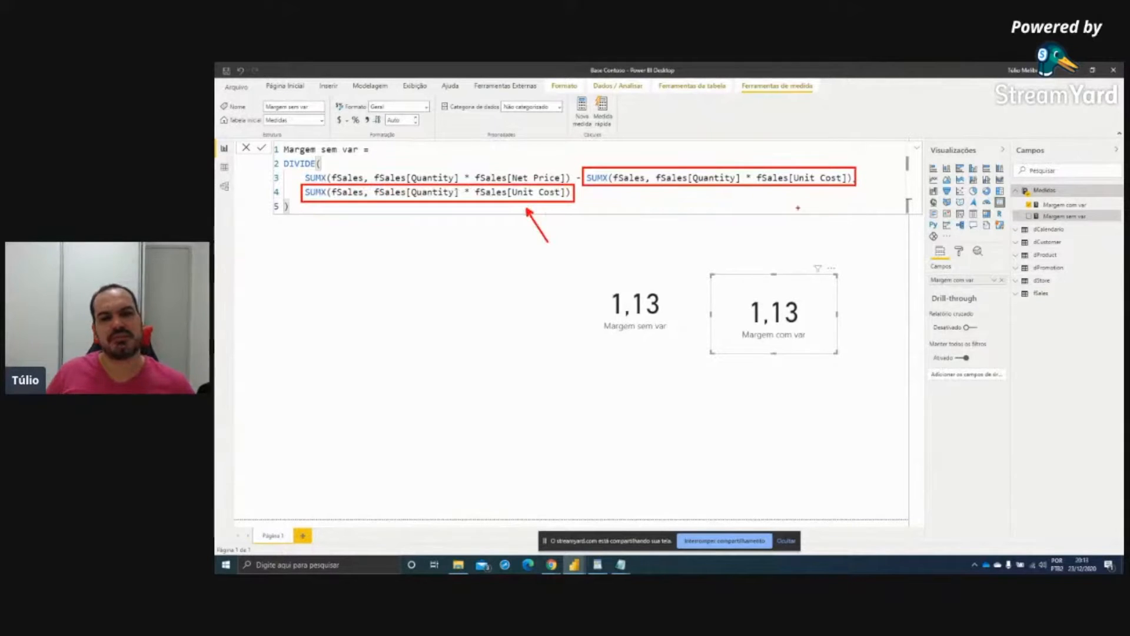
drag(792, 191, 814, 226)
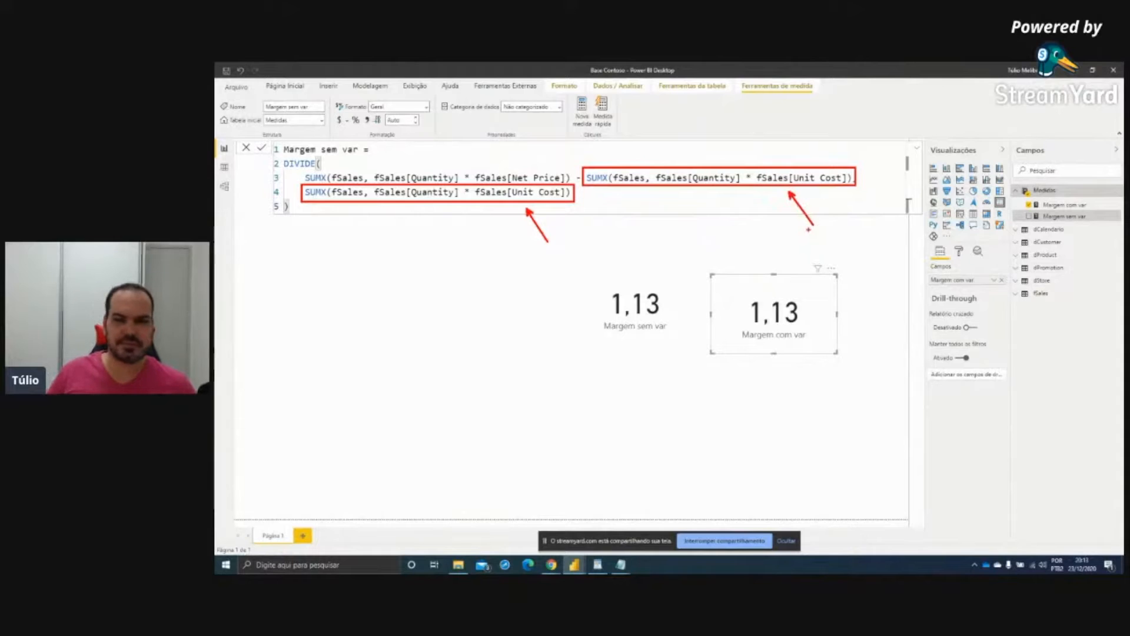
key(Escape)
In the Margem com var formula, temporarily box the vCustoTotal definition and its two uses, with an arrow at the definition
click(1058, 205)
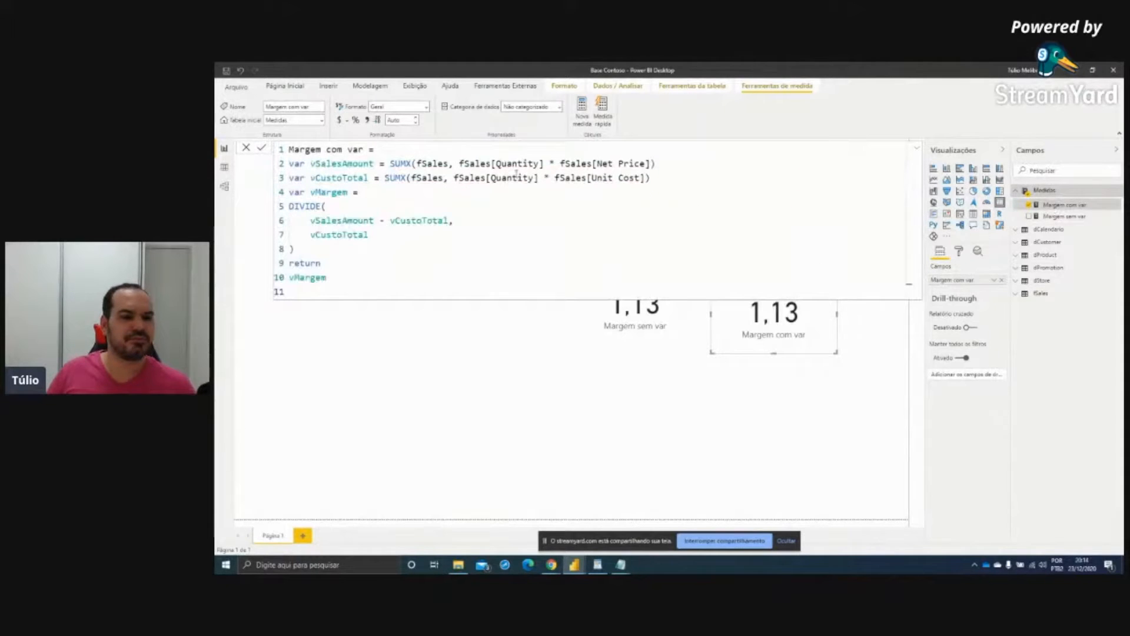
mouse_move(307, 171)
mouse_down()
mouse_move(508, 192)
mouse_move(669, 185)
mouse_up()
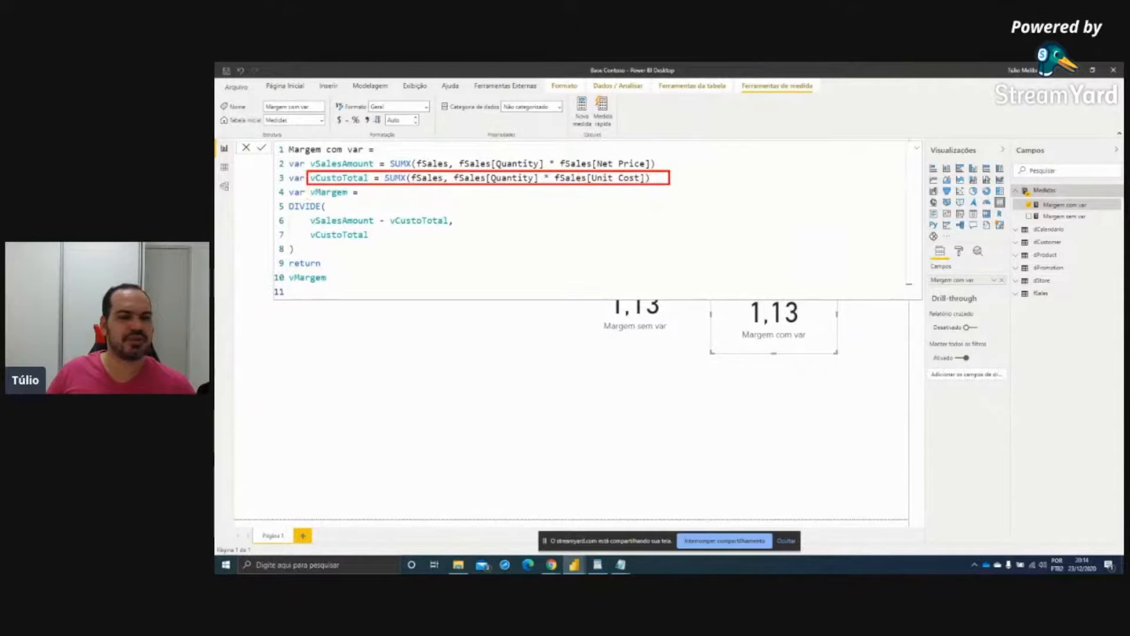
drag(387, 211, 449, 227)
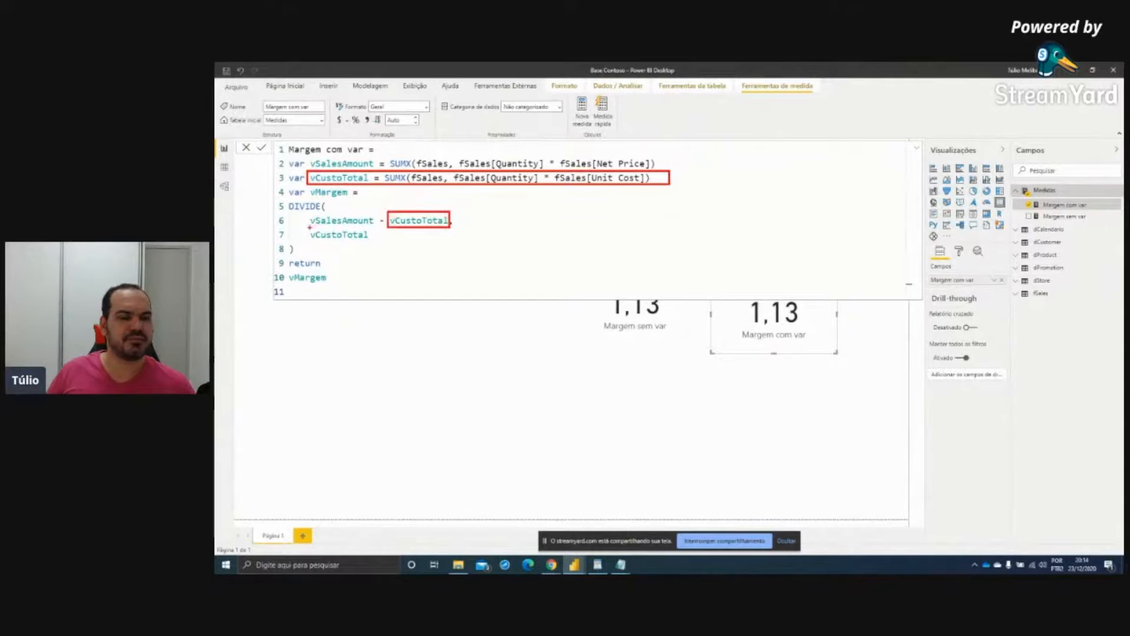
drag(308, 227, 373, 242)
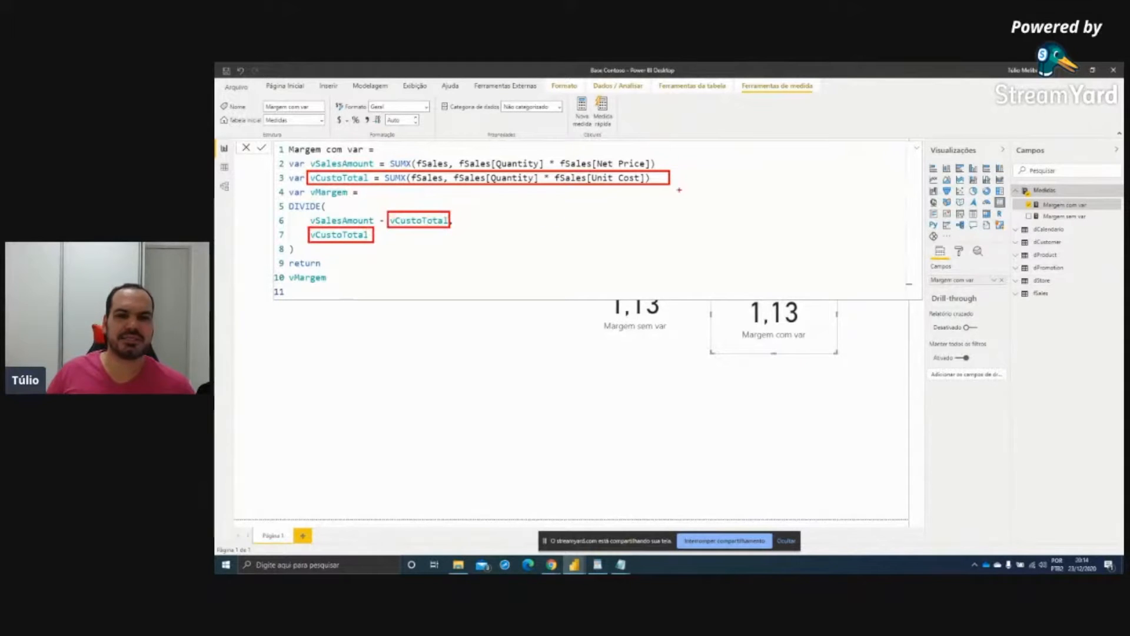
drag(677, 179, 727, 181)
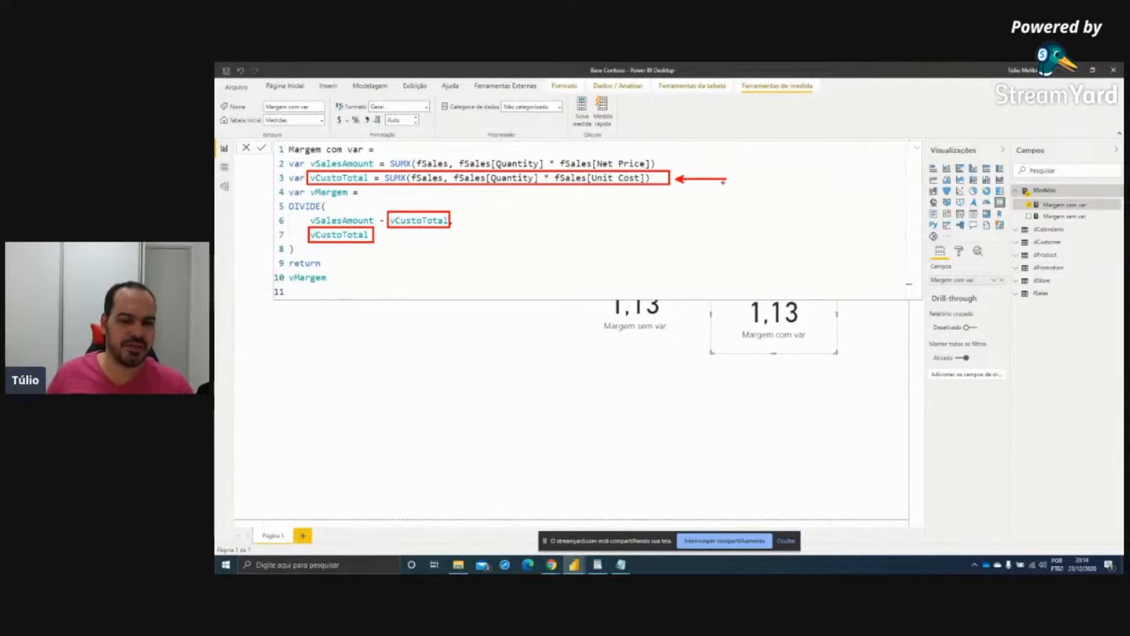
key(Escape)
Return to the Margem sem var formula and temporarily outline the repeated Unit Cost SUMX calculation in both places
click(1064, 216)
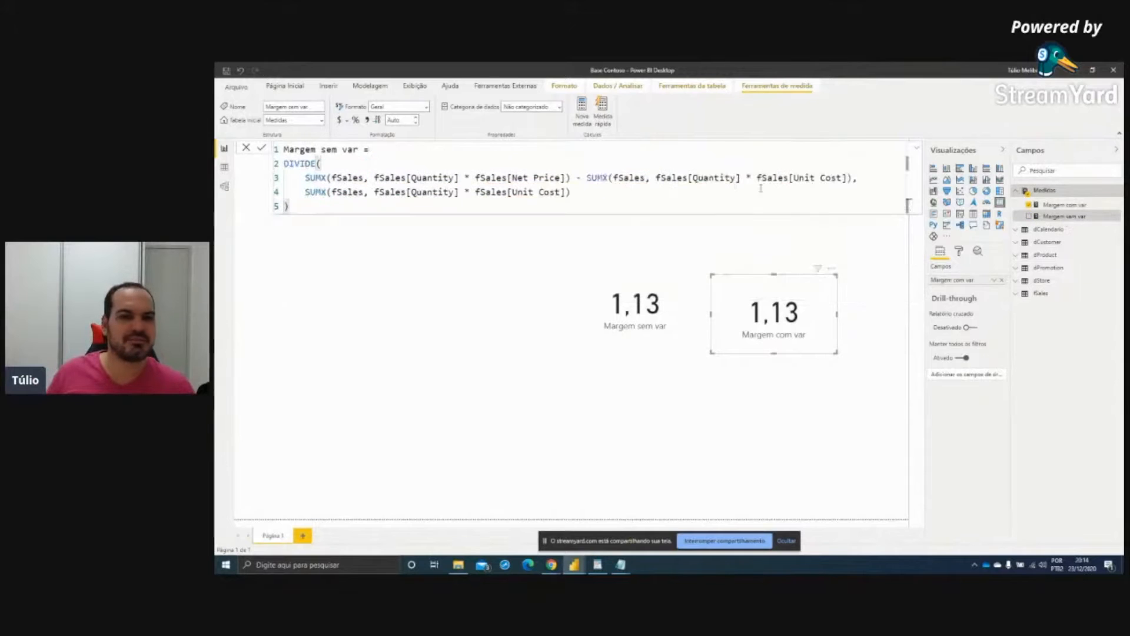
drag(581, 166, 866, 189)
drag(305, 183, 574, 203)
key(Escape)
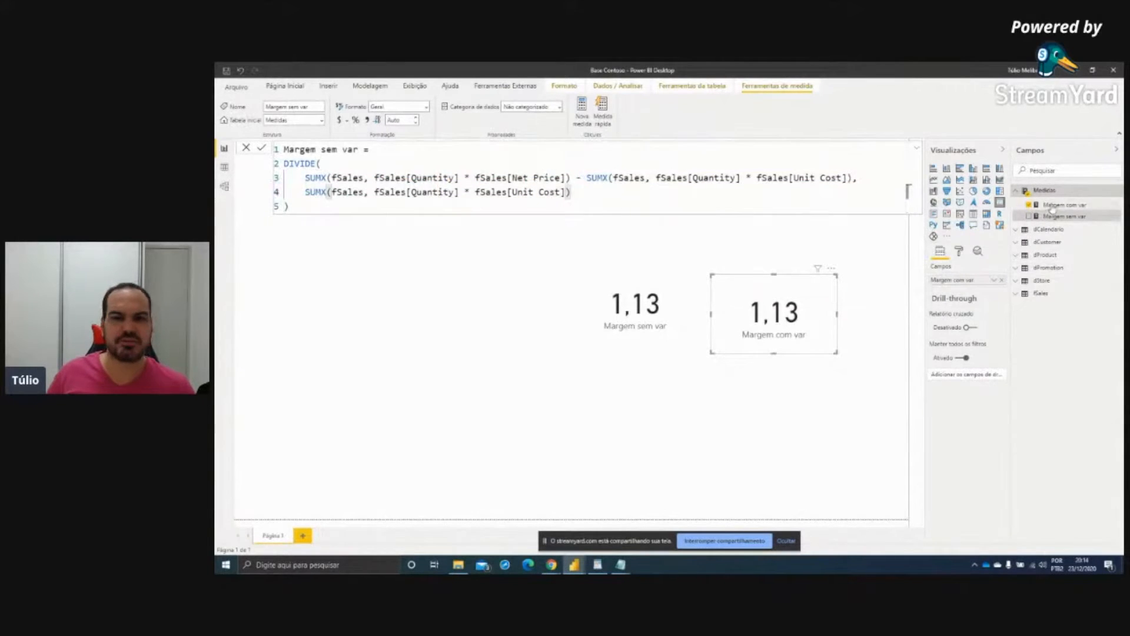
Return to the Margem com var formula and temporarily mark the vCustoTotal line and the two references inside DIVIDE
click(1054, 205)
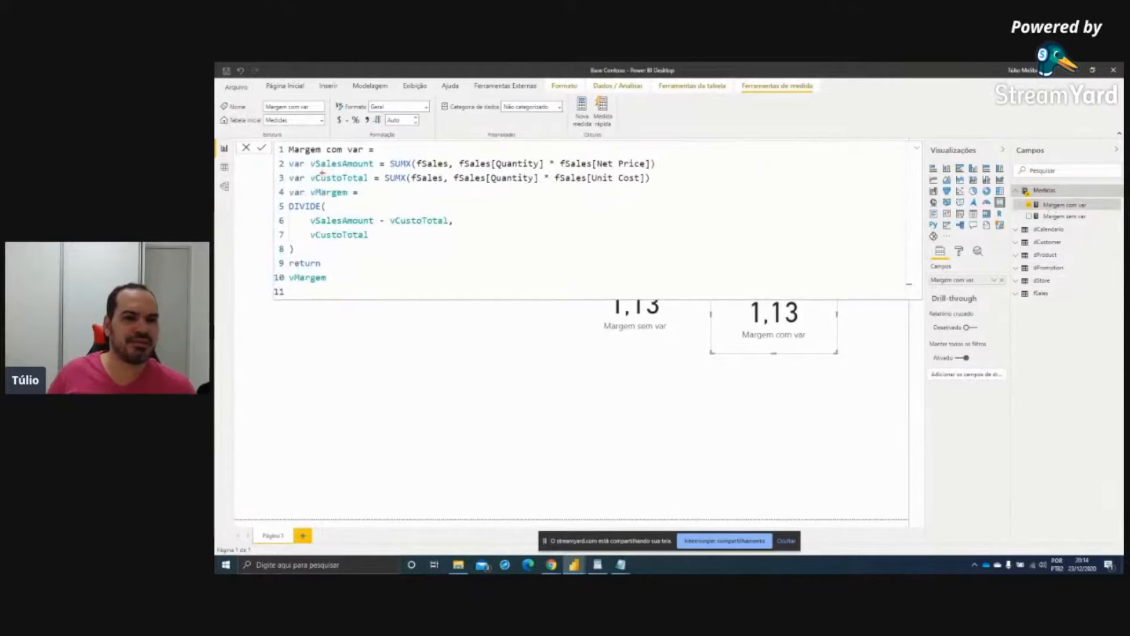
mouse_move(304, 170)
mouse_down()
mouse_move(634, 205)
mouse_move(665, 185)
mouse_up()
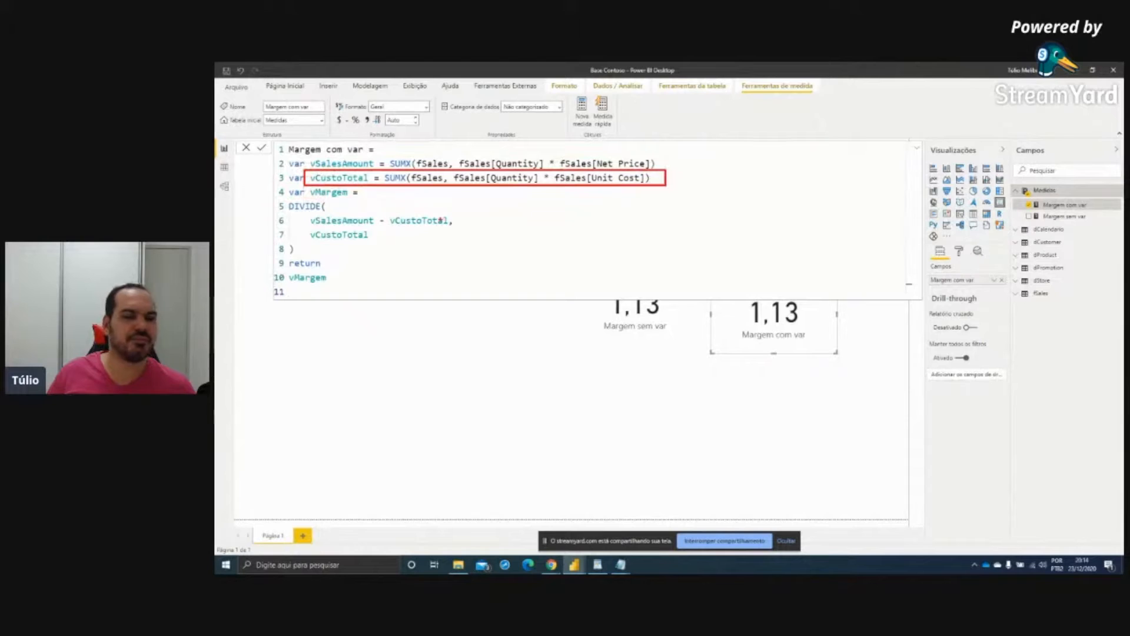
mouse_move(384, 225)
mouse_down()
mouse_move(462, 230)
mouse_move(399, 201)
mouse_up()
mouse_move(312, 229)
mouse_down()
mouse_move(360, 252)
mouse_move(362, 230)
mouse_move(314, 227)
mouse_up()
key(Escape)
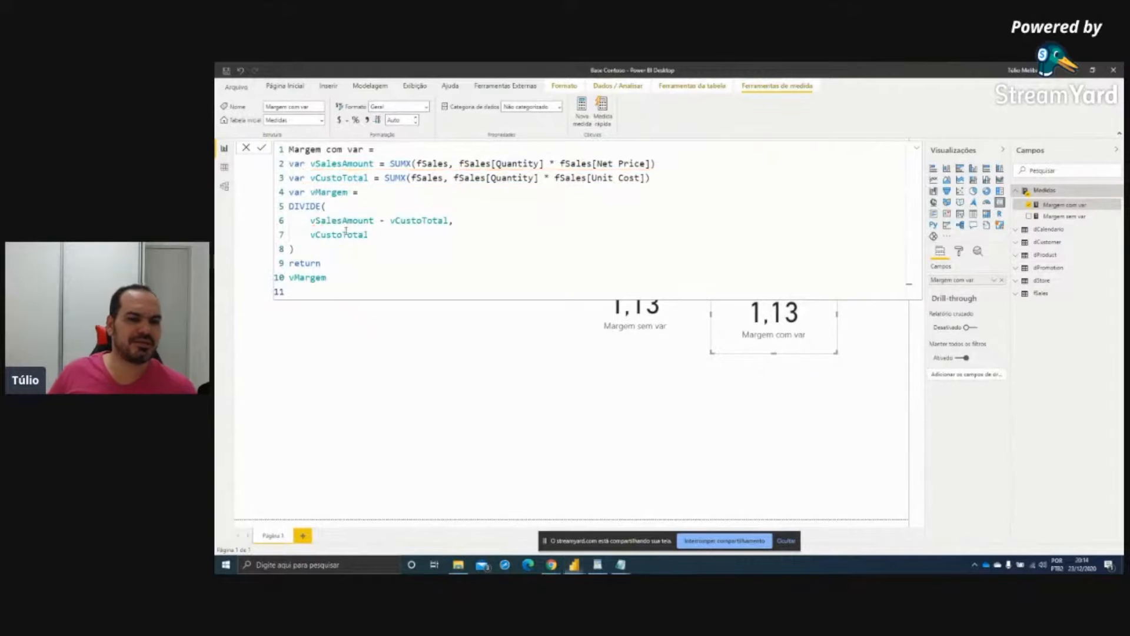
Highlight the occurrences of vSalesAmount, vCustoTotal and fSales in Margem com var, checking the Margem sem var formula in between
click(354, 219)
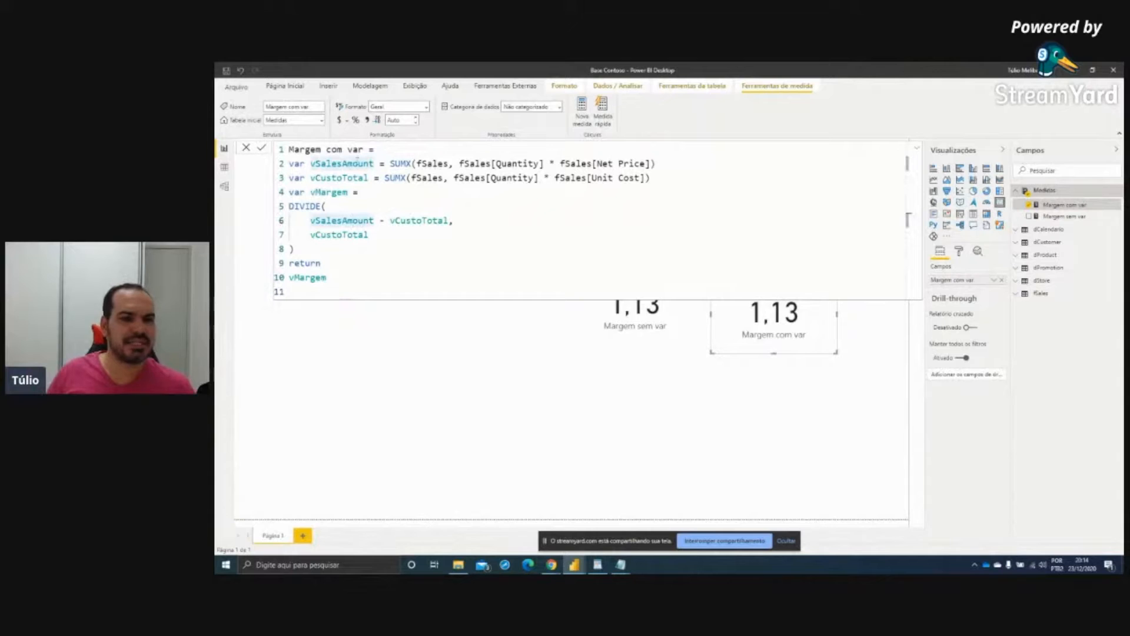
click(1065, 216)
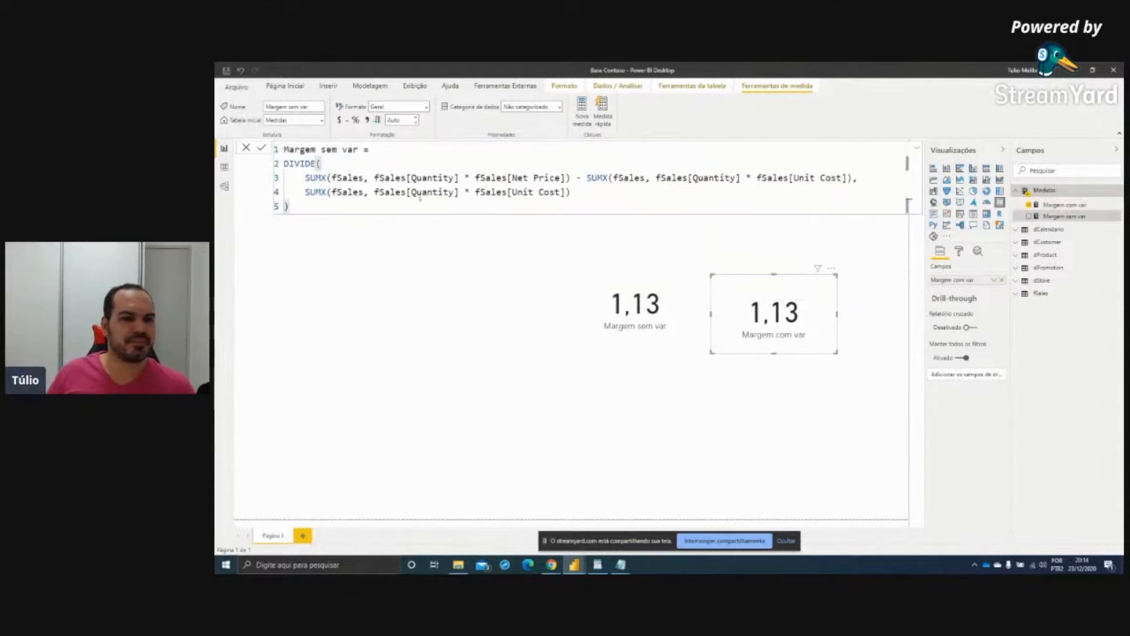
click(1051, 205)
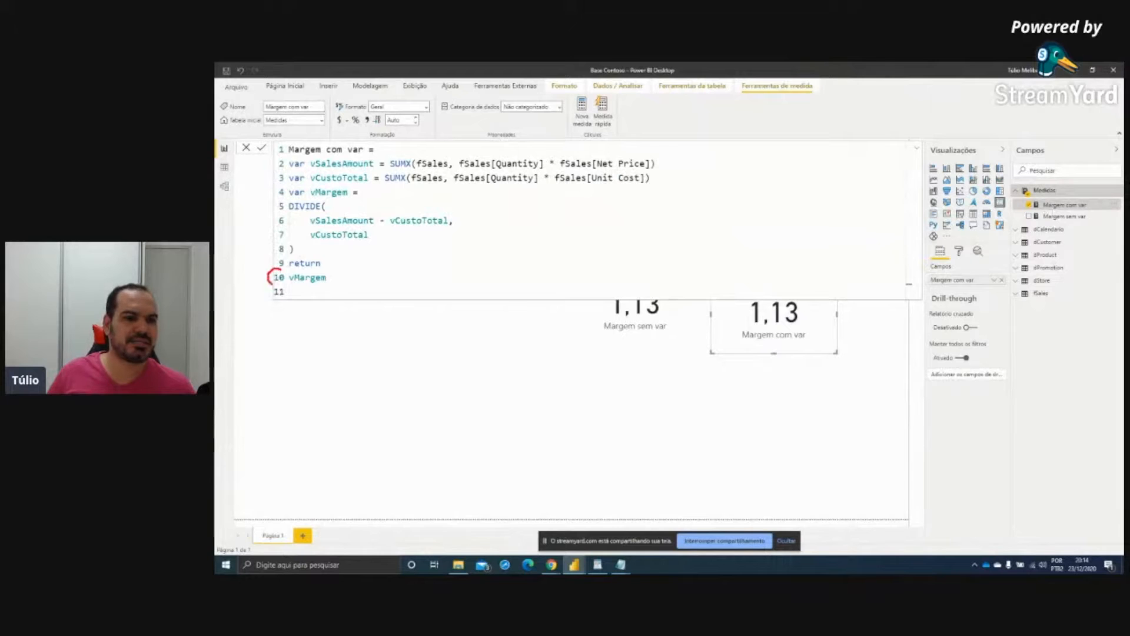
click(348, 236)
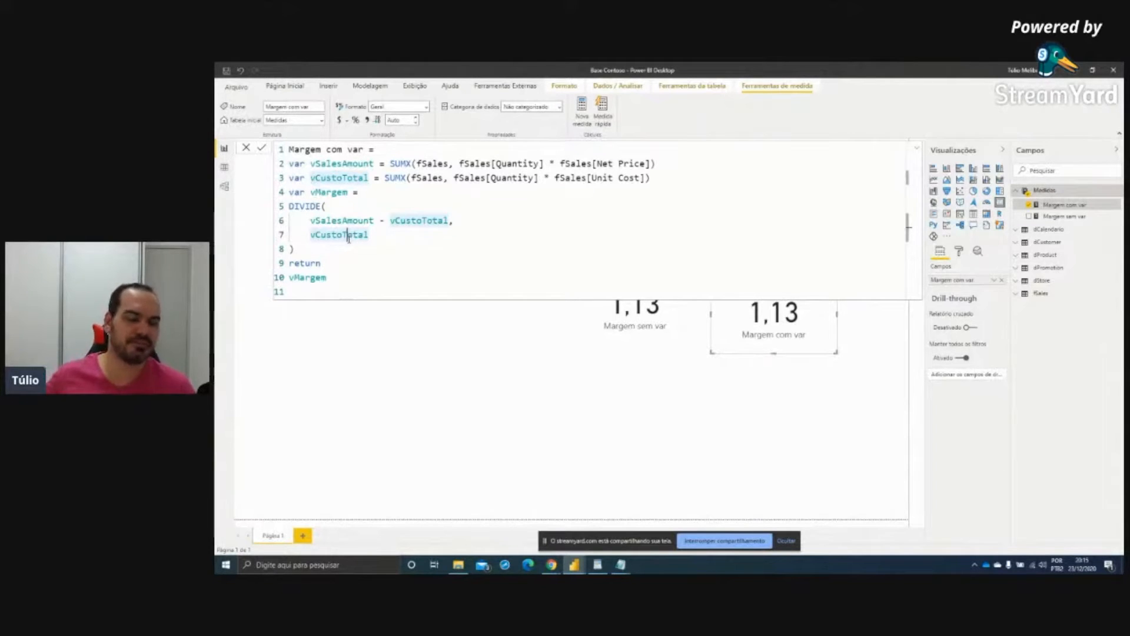
click(453, 167)
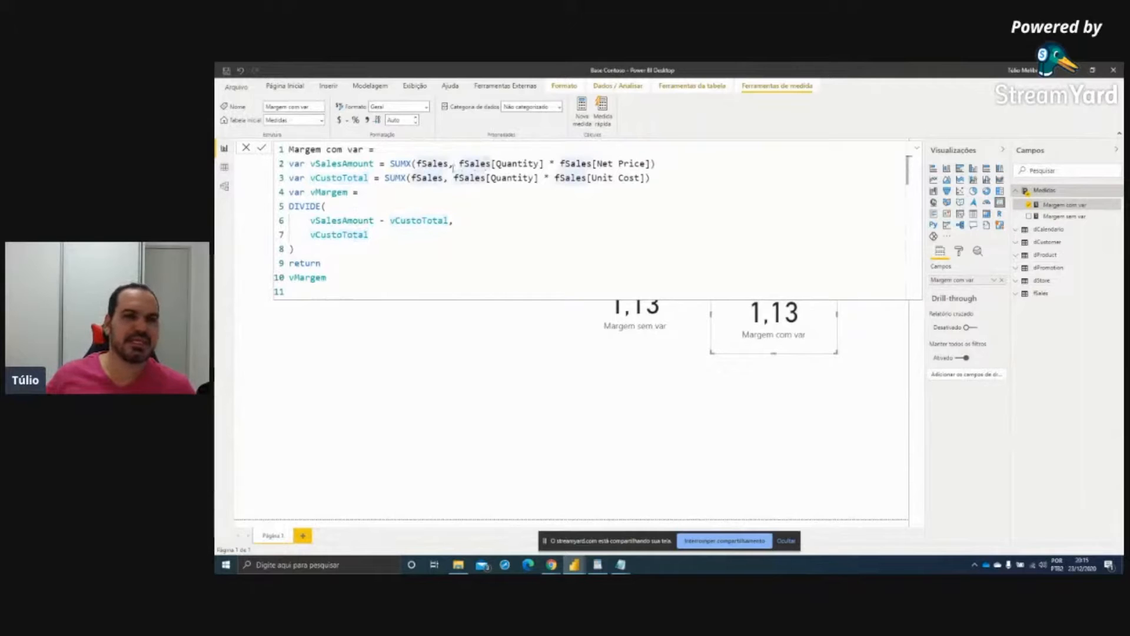
click(485, 163)
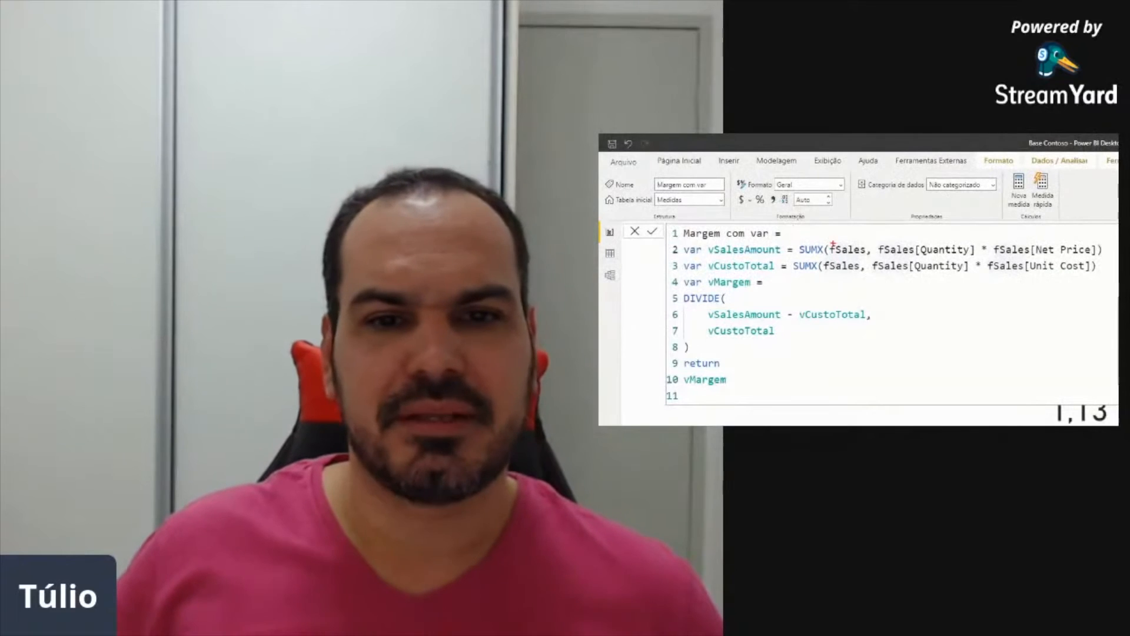
In the vSalesAmount line, temporarily box the fSales table argument and underline the Quantity and Net Price columns
drag(828, 242, 867, 255)
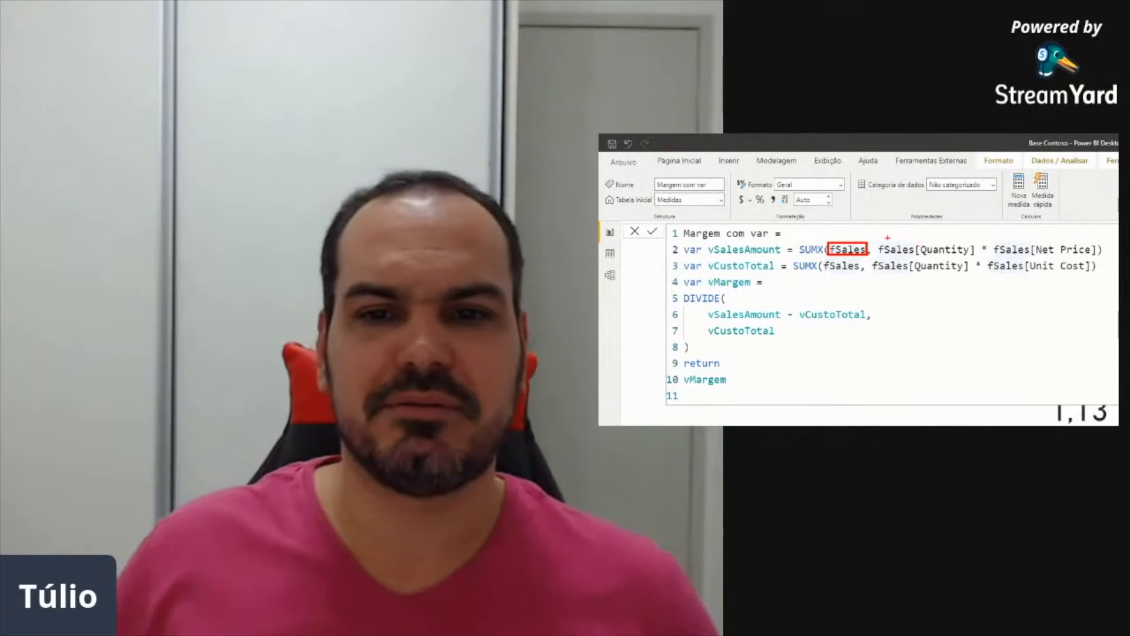
drag(920, 252, 963, 257)
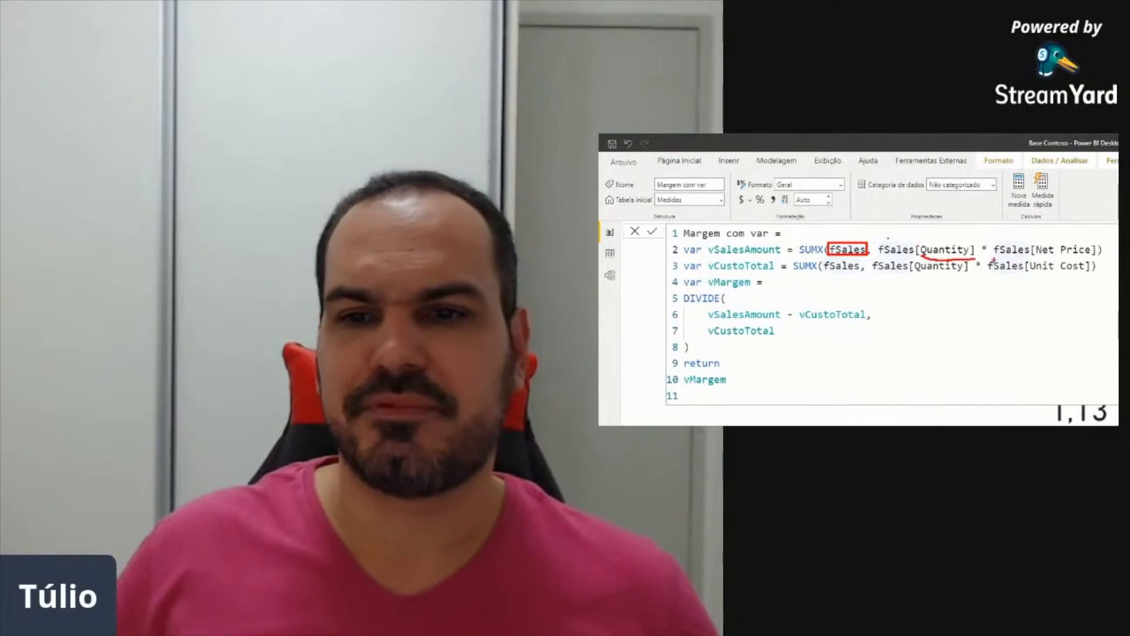
drag(1041, 255, 1095, 257)
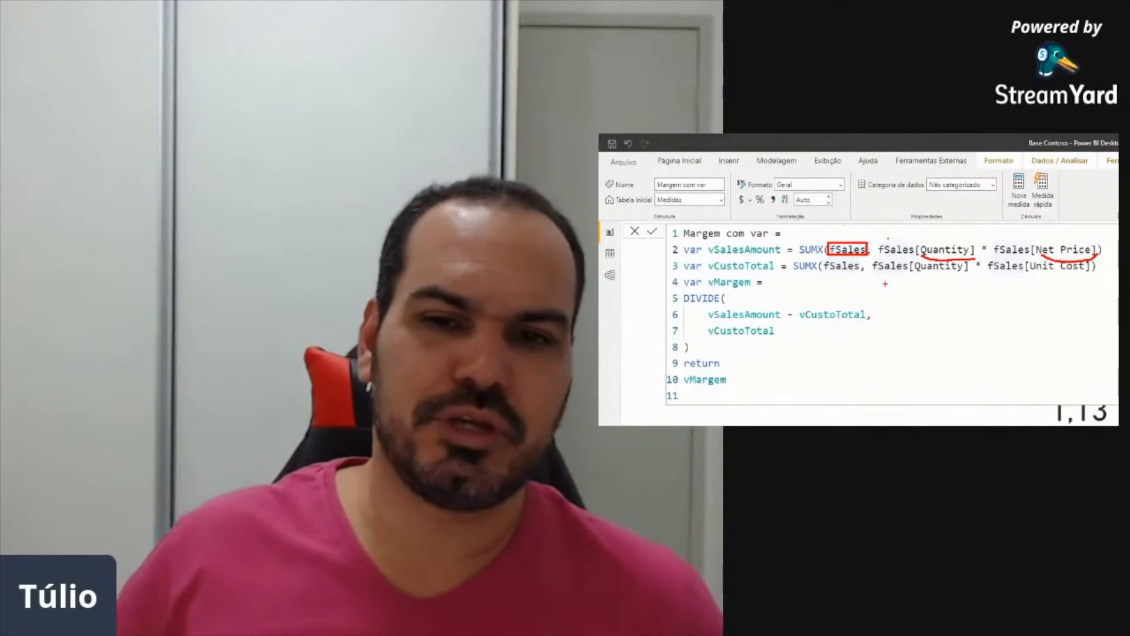
key(Escape)
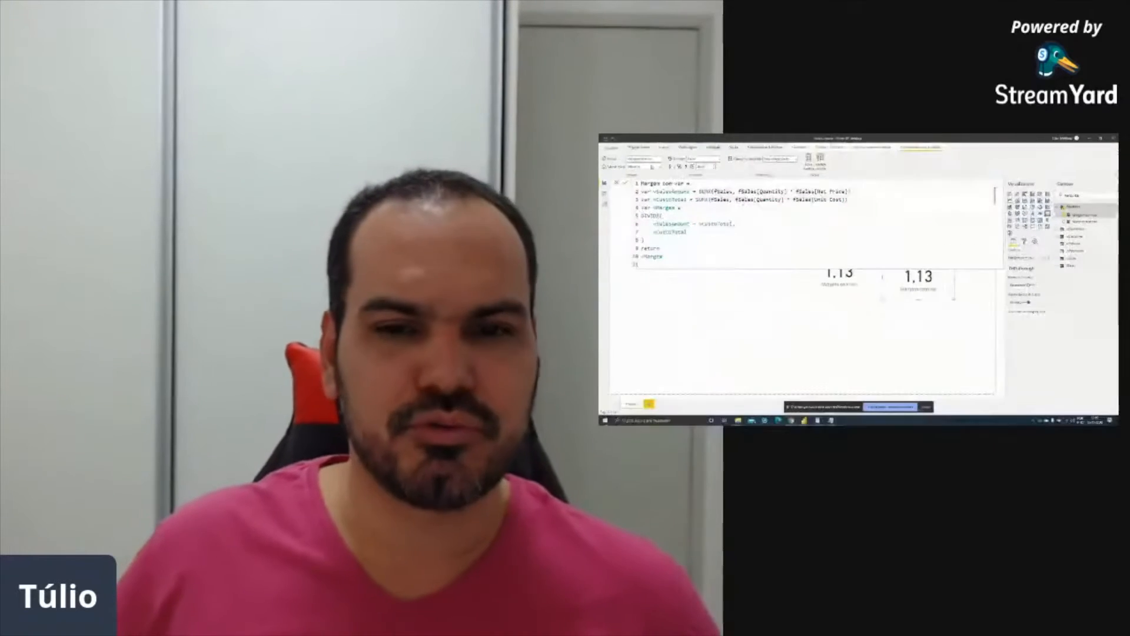
Temporarily sketch a table with Q and PU columns multiplied row by row, and an arrow leading to a boxed total
drag(751, 240, 845, 387)
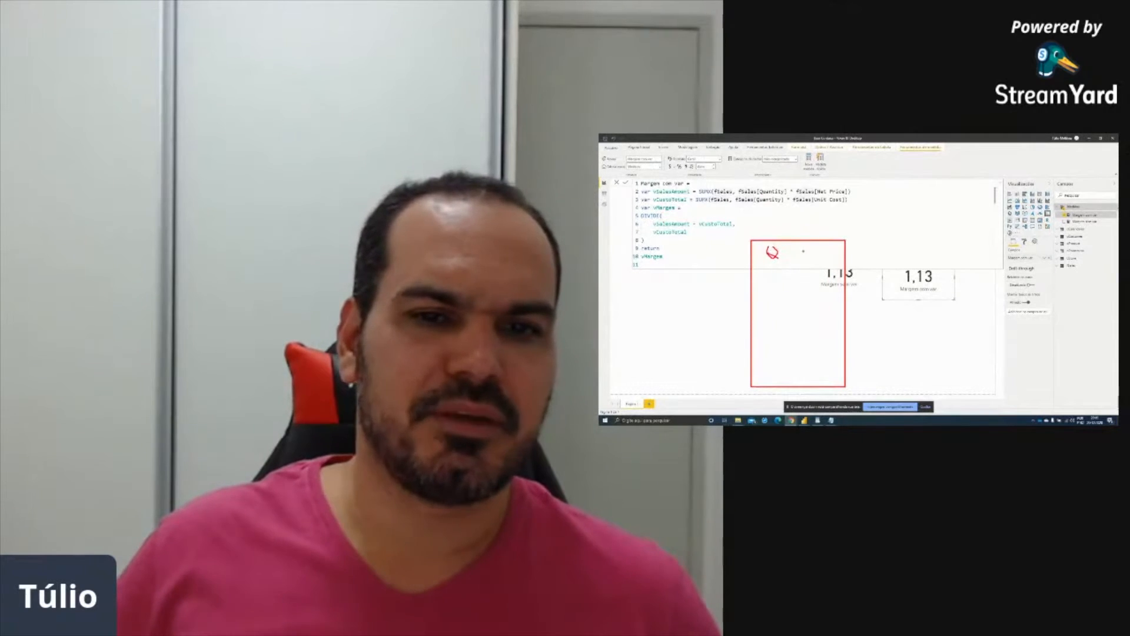
drag(815, 243, 815, 256)
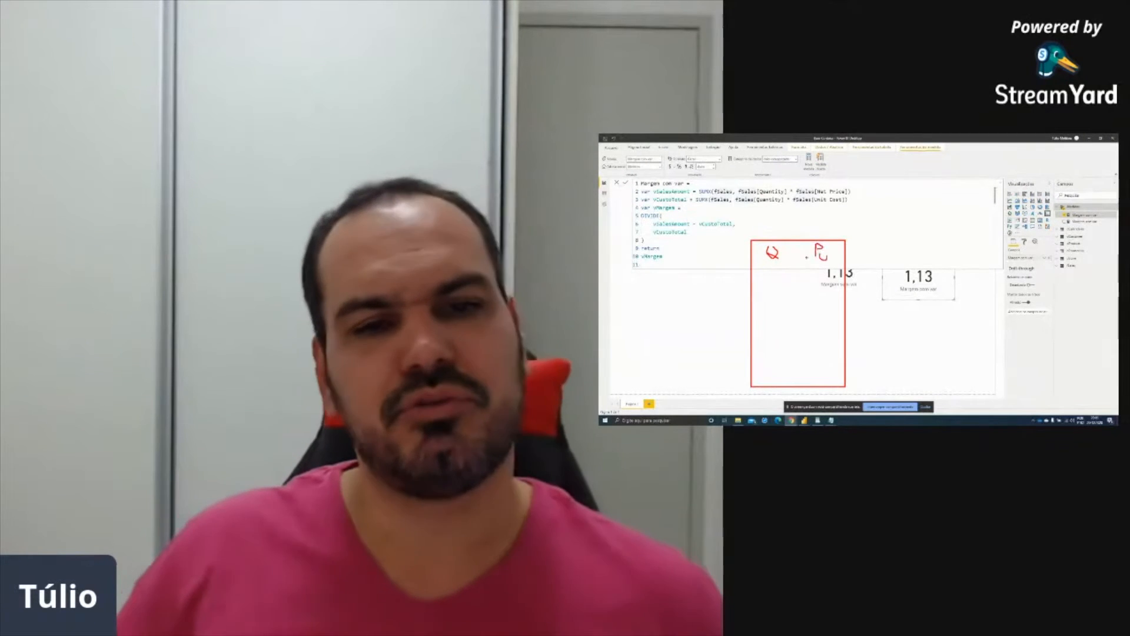
mouse_move(771, 266)
mouse_down()
mouse_move(827, 275)
mouse_move(777, 283)
mouse_up()
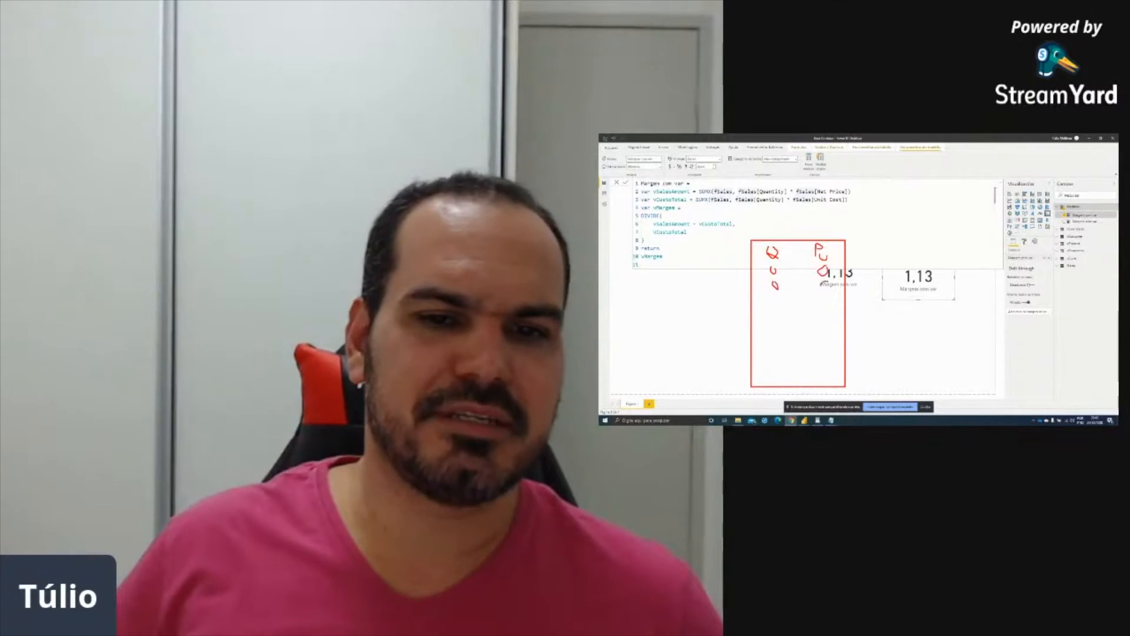
drag(798, 273, 780, 302)
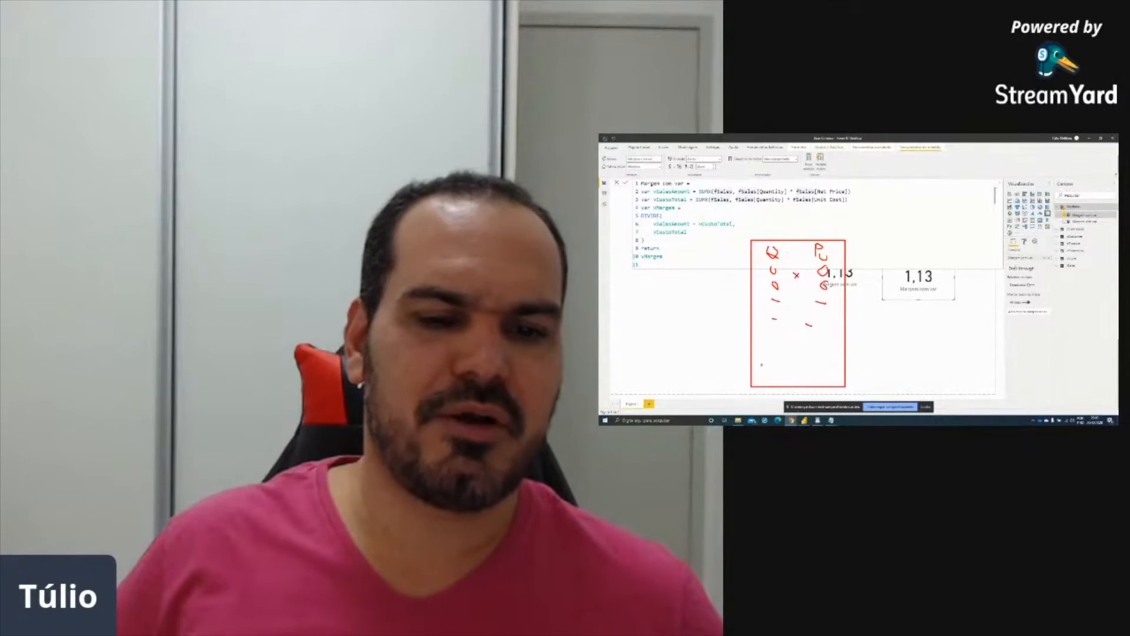
mouse_move(774, 376)
mouse_down()
mouse_move(848, 372)
mouse_move(895, 268)
mouse_move(901, 278)
mouse_move(901, 256)
mouse_up()
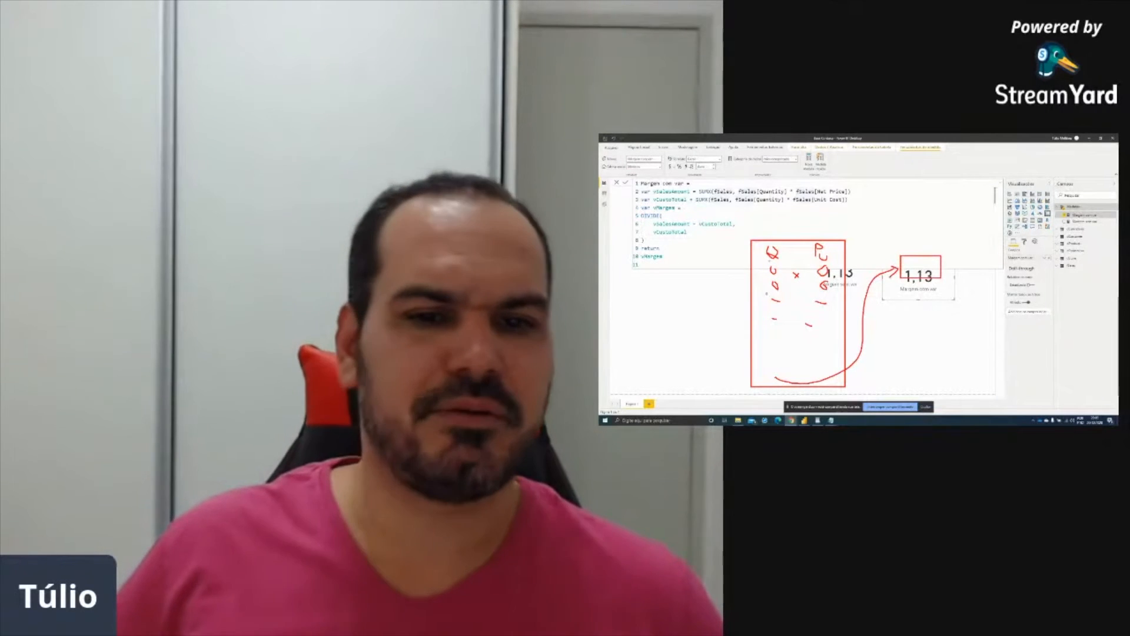
key(Escape)
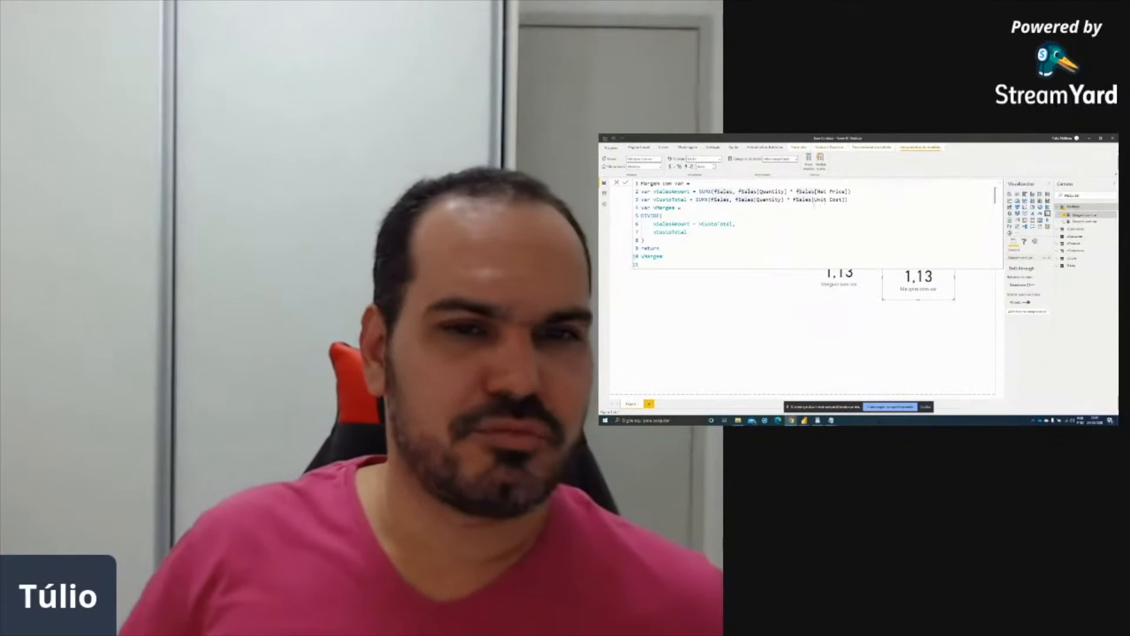
In the vSalesAmount line, temporarily circle fSales, underline Quantity, circle the Net Price column, and circle the SUMX function
key(ctrl+1)
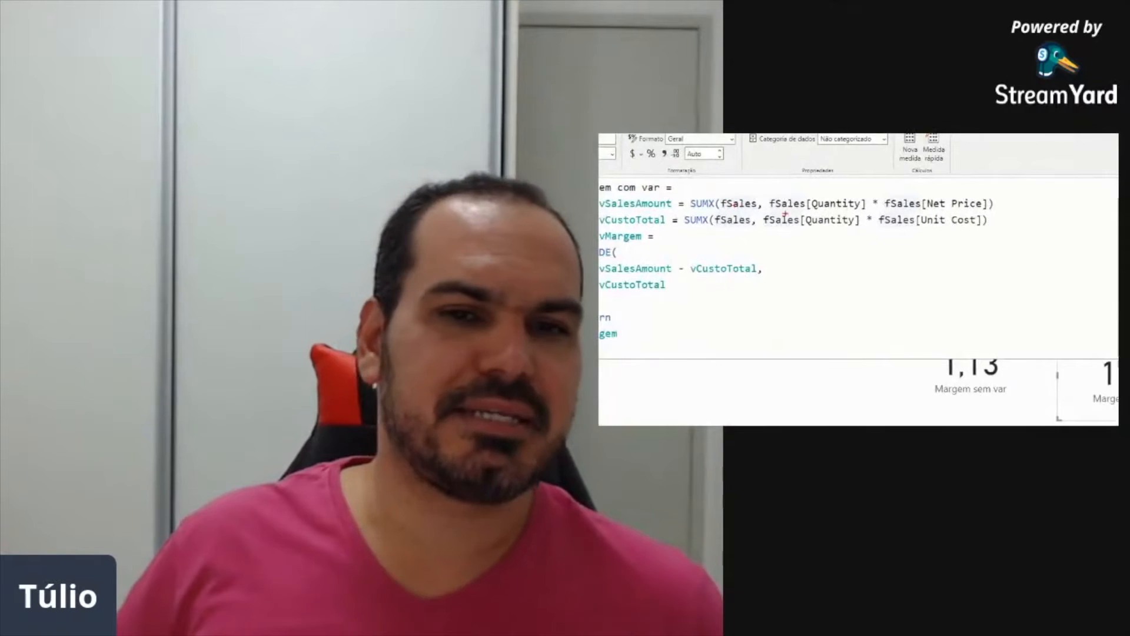
mouse_move(720, 189)
mouse_down()
mouse_move(738, 221)
mouse_move(765, 200)
mouse_move(726, 187)
mouse_up()
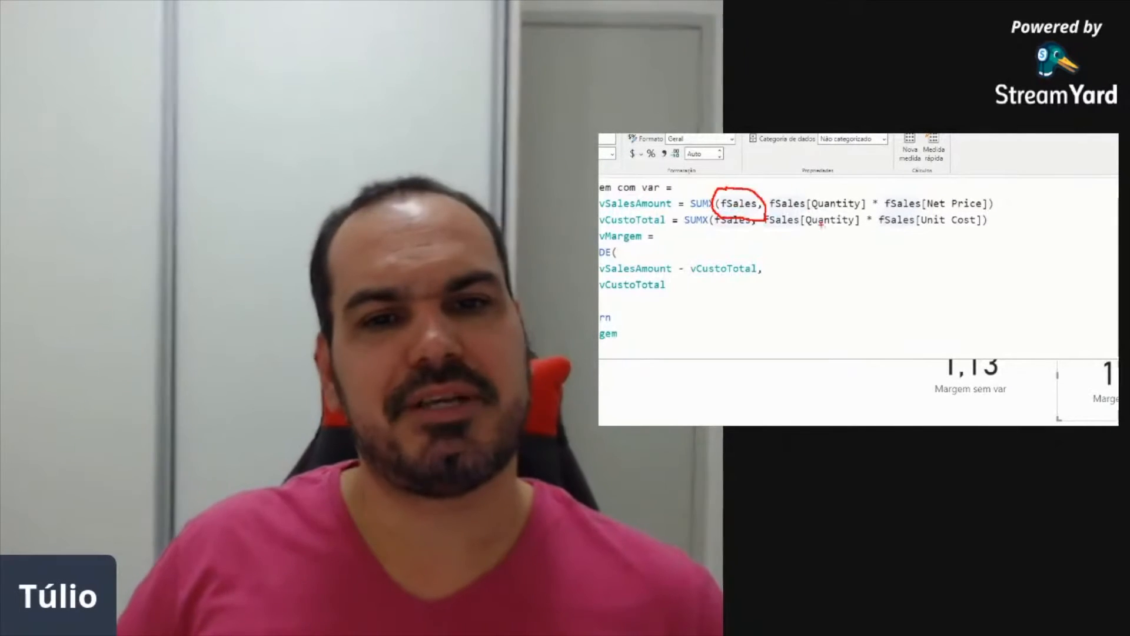
mouse_move(816, 206)
mouse_down()
mouse_move(996, 213)
mouse_move(921, 185)
mouse_move(888, 206)
mouse_up()
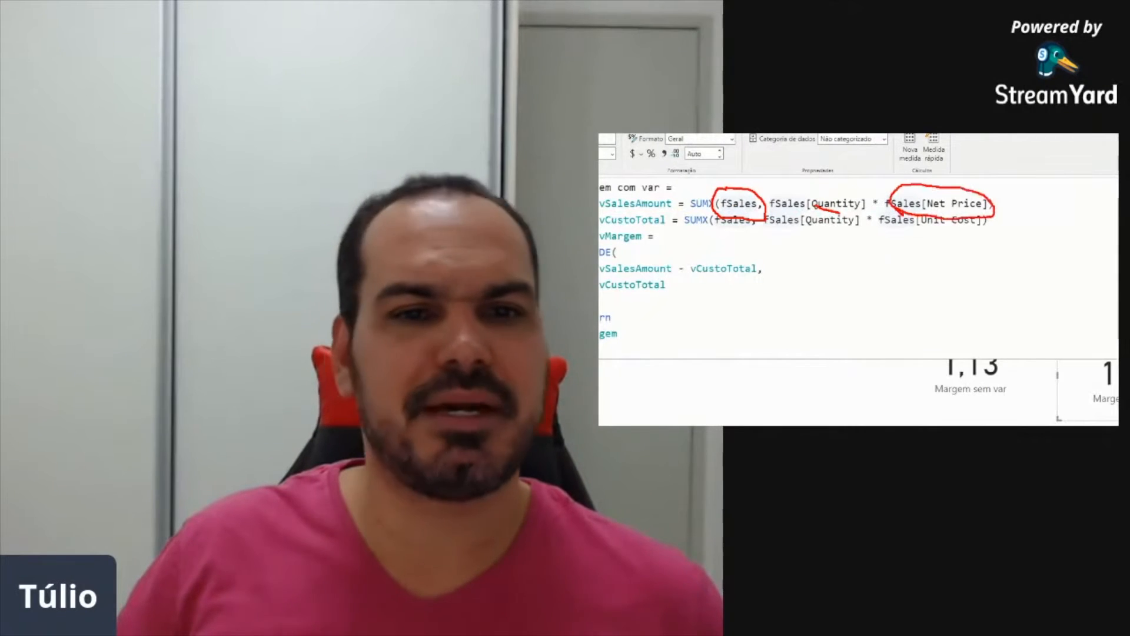
key(Escape)
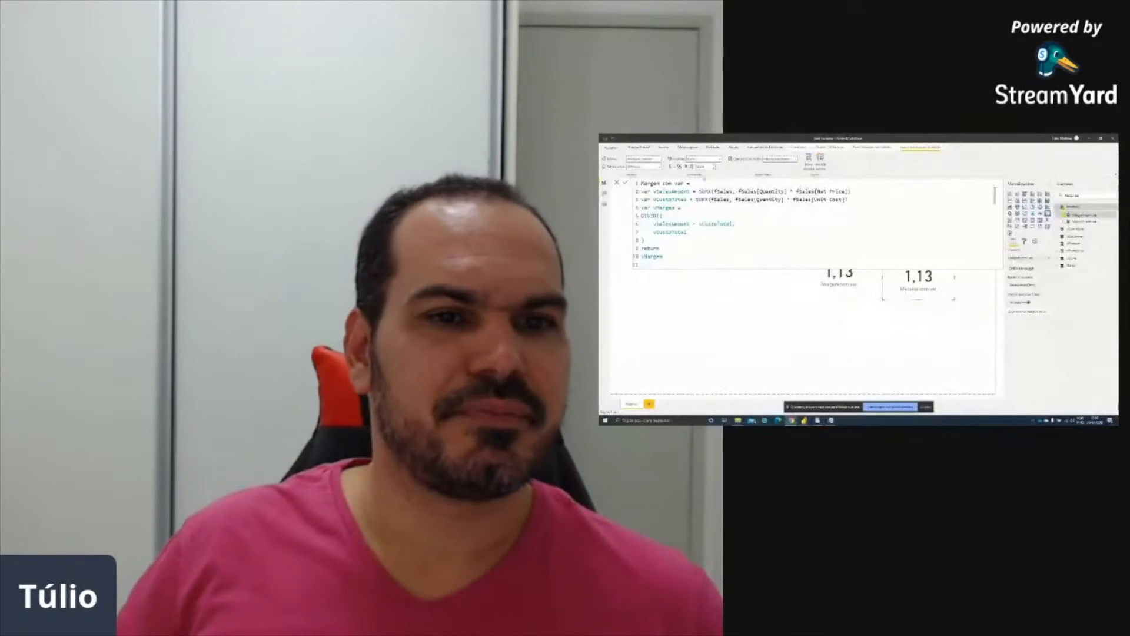
key(ctrl+2)
mouse_move(700, 184)
mouse_down()
mouse_move(705, 196)
mouse_move(709, 183)
mouse_up()
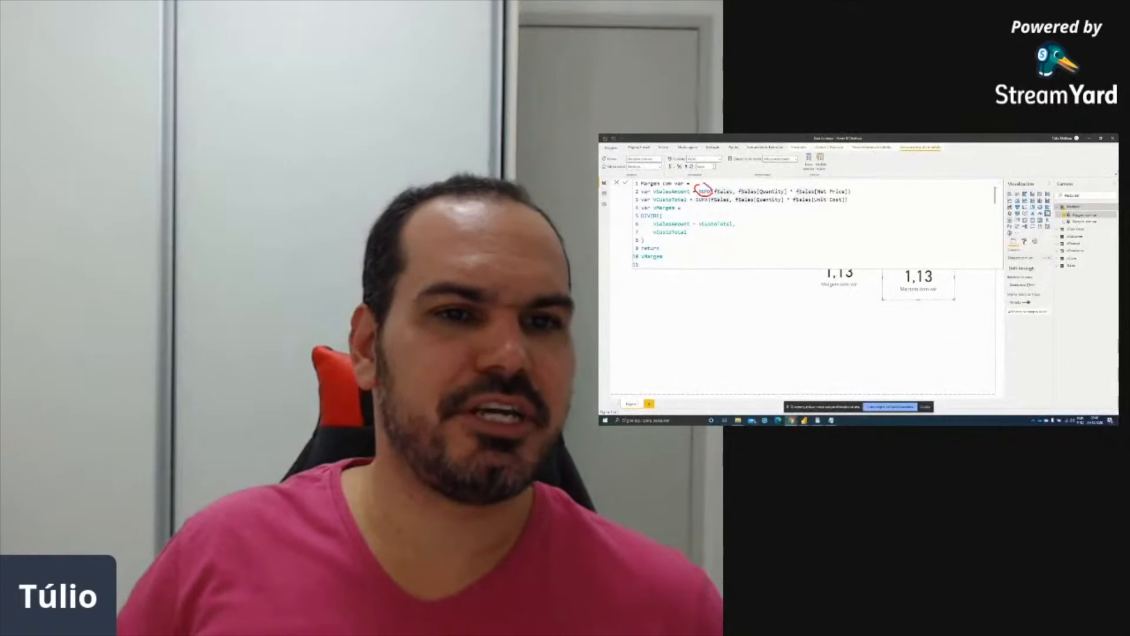
key(Escape)
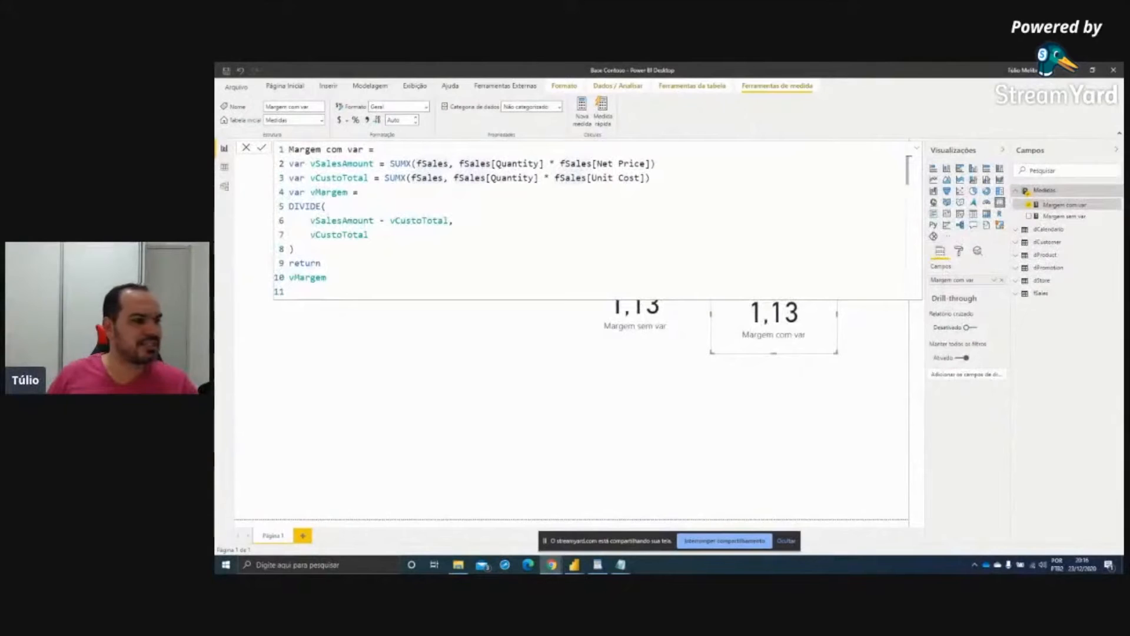
Close the measure formula, switch to the WordPad notes and box the rule that variables cannot share a model table's name
click(456, 218)
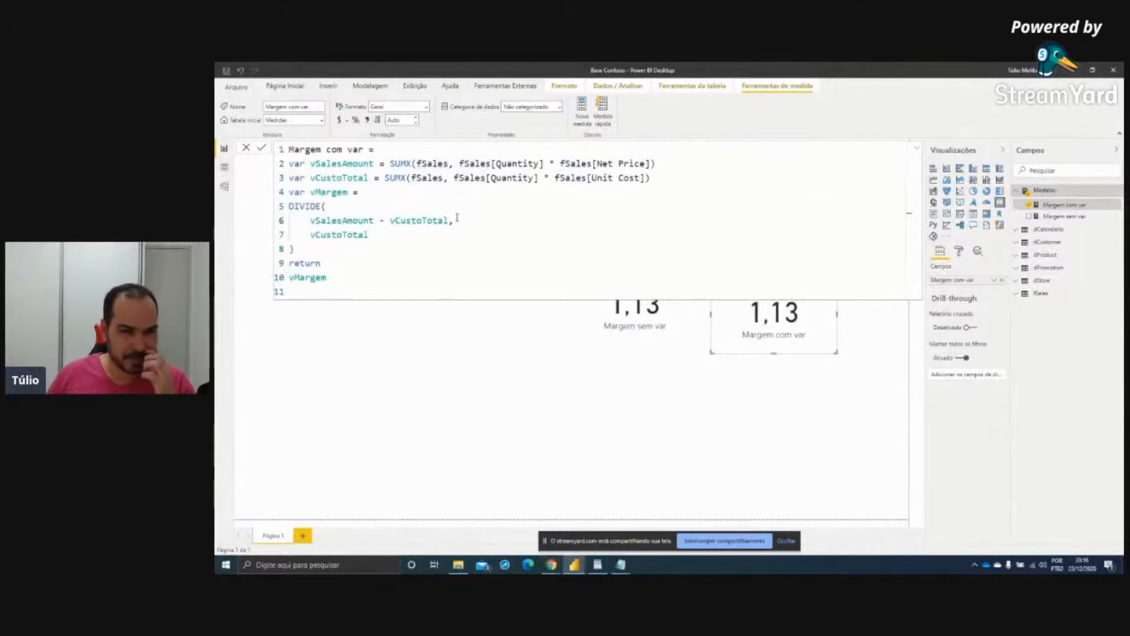
click(468, 234)
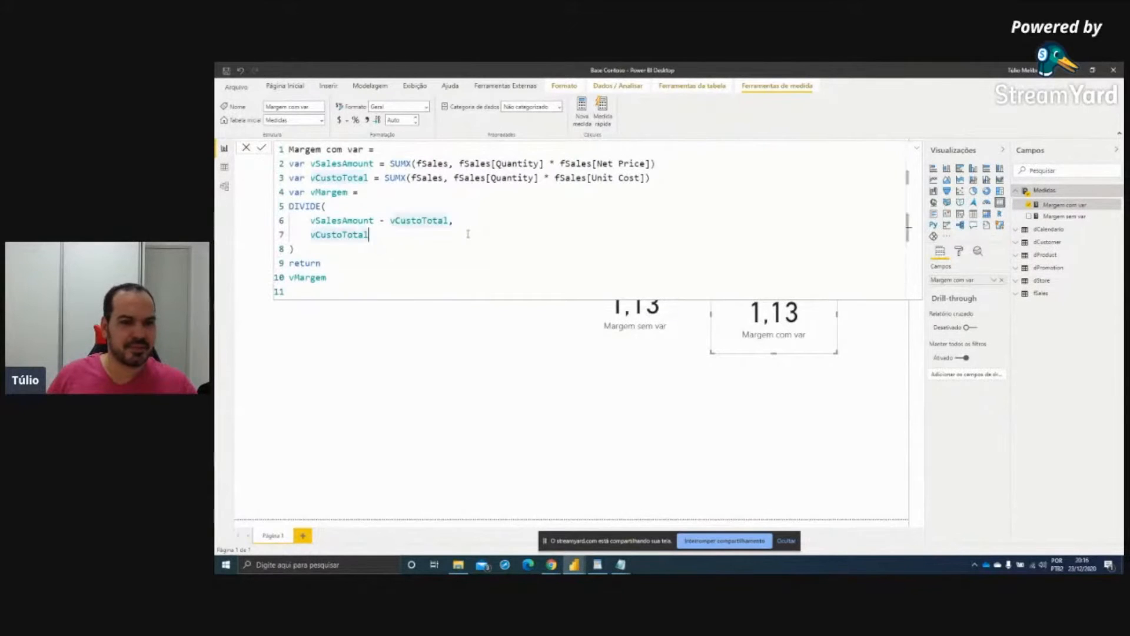
key(Escape)
mouse_move(599, 567)
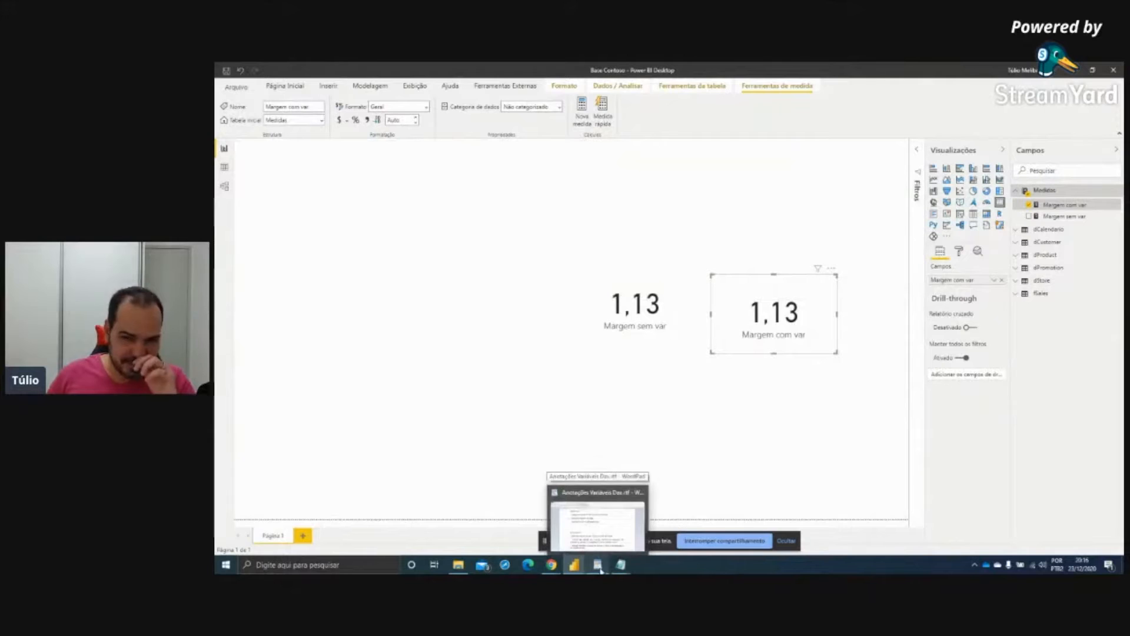
click(599, 566)
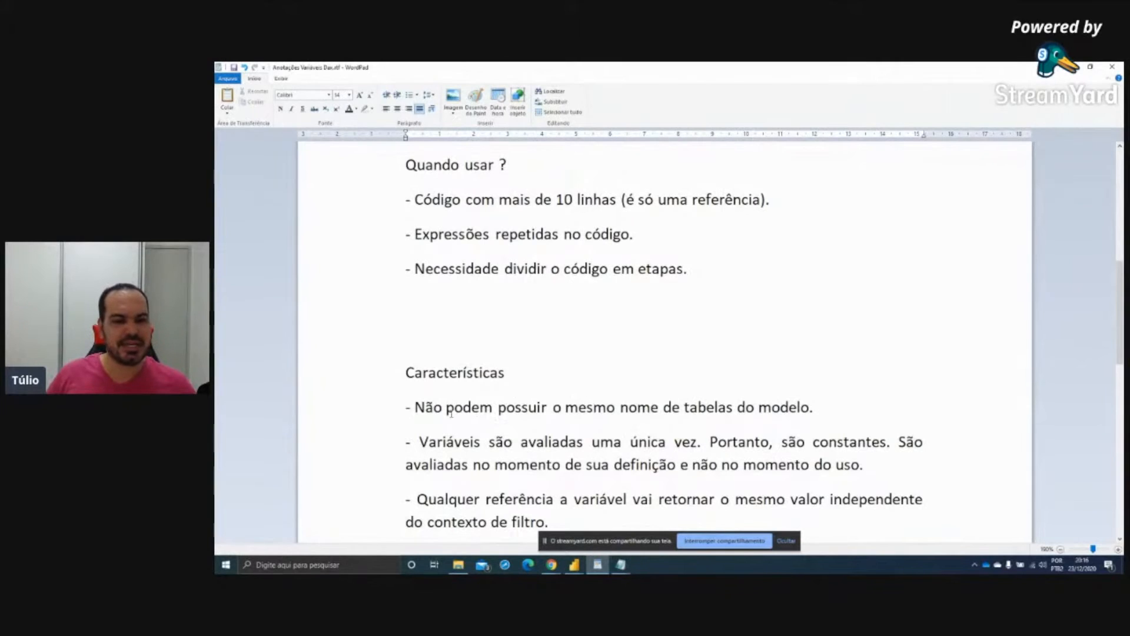
drag(406, 390, 820, 424)
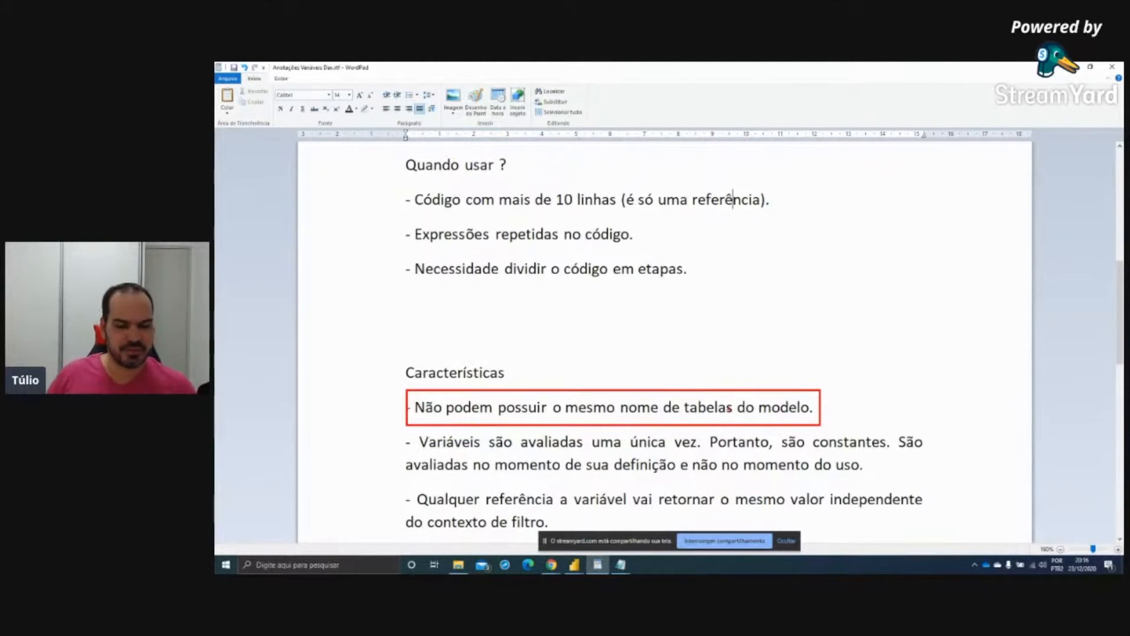
Switch back to Power BI, reopen the Margem com var formula and rename the declared variable vSalesAmount as dCalendario
mouse_move(574, 564)
click(592, 543)
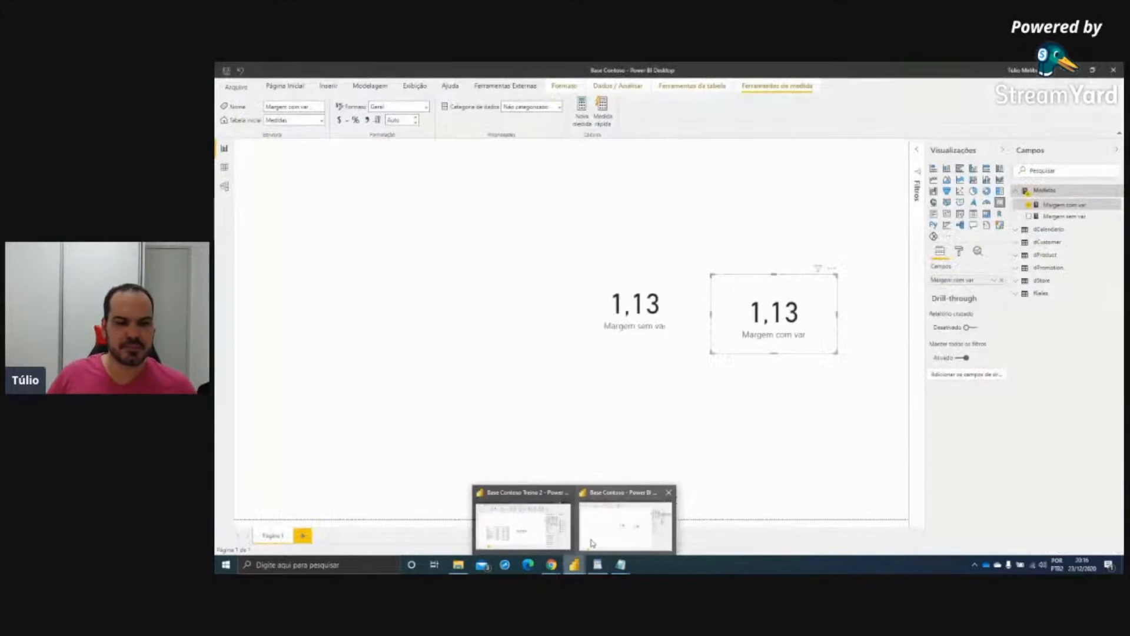
click(1062, 216)
click(1063, 204)
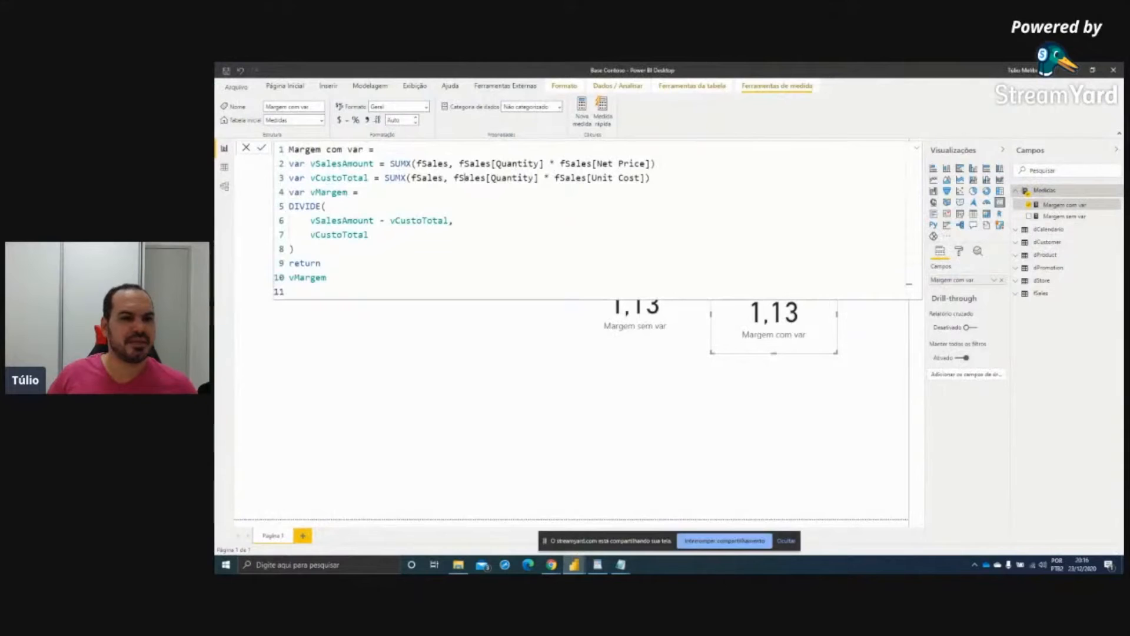
double_click(328, 166)
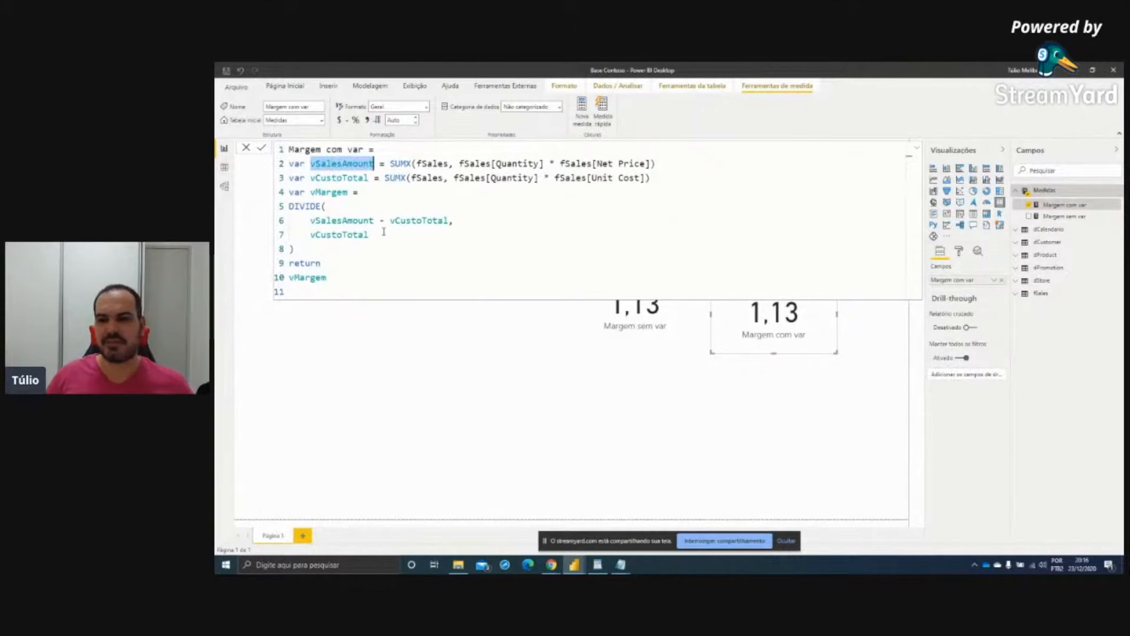
text(dCalendari)
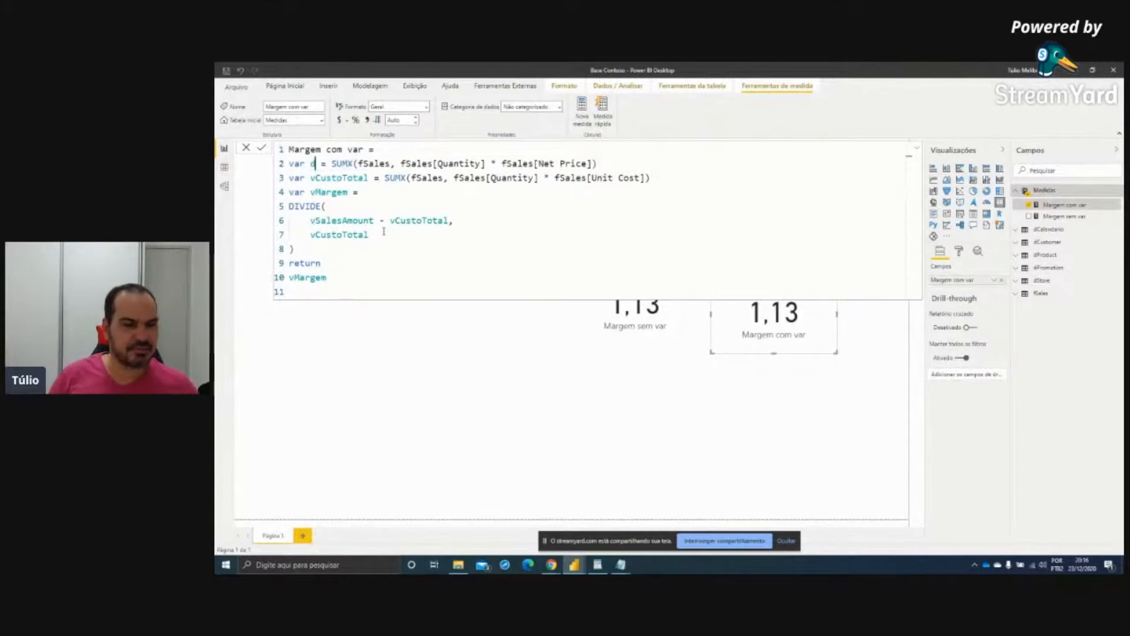
text(o)
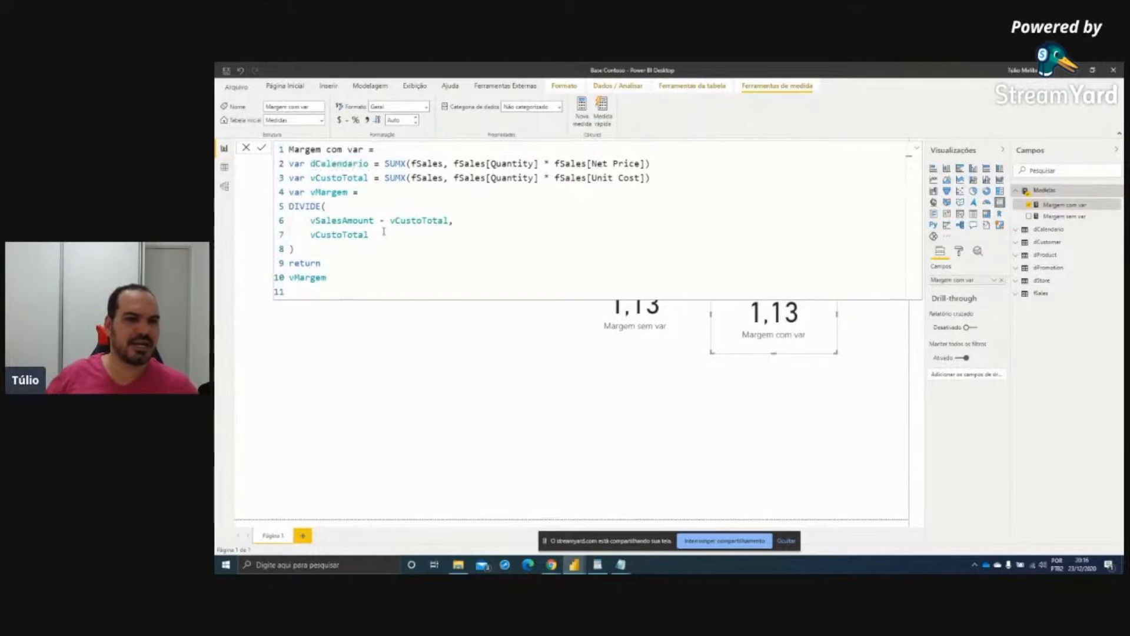
Replace the vSalesAmount reference inside DIVIDE with dCalendario and try to commit the measure
double_click(338, 163)
key(ctrl+c)
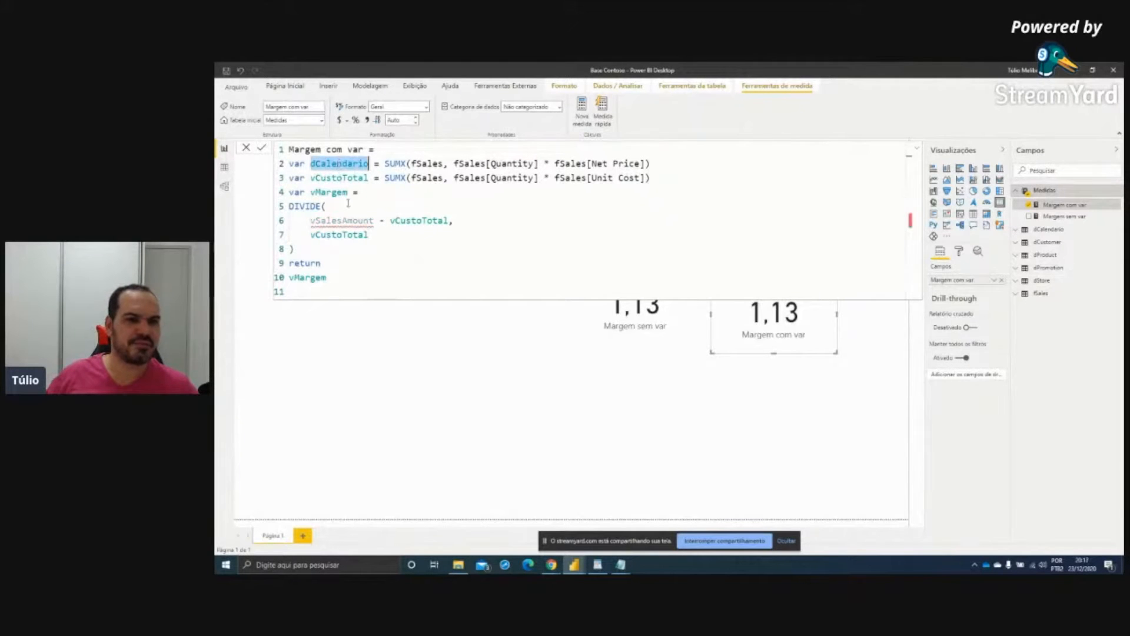
double_click(347, 219)
key(ctrl+v)
click(447, 210)
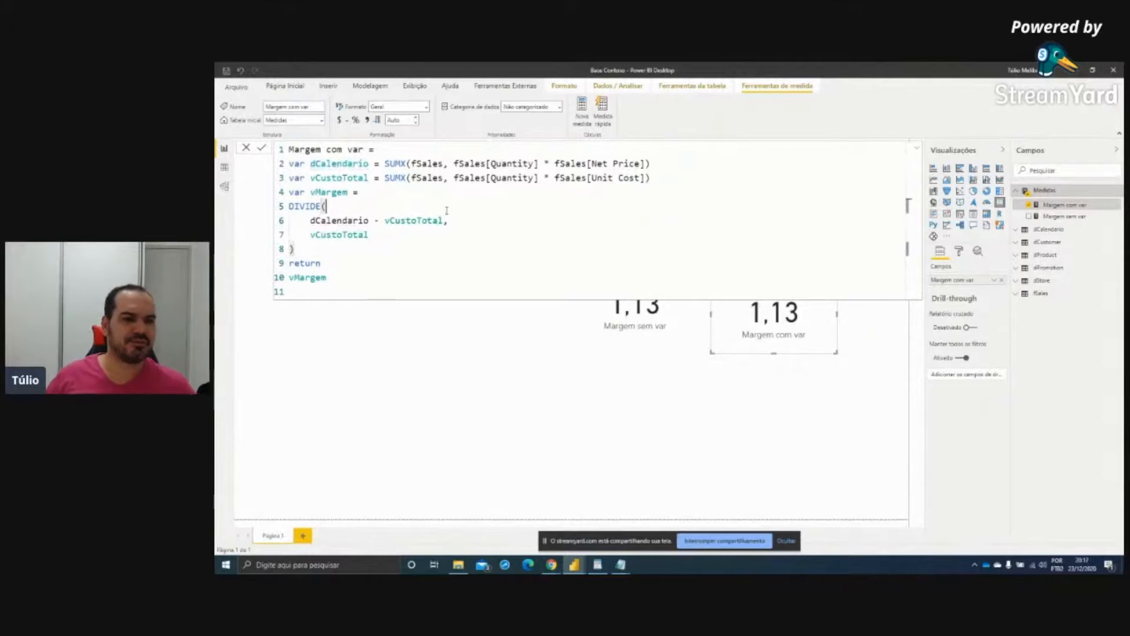
key(Return)
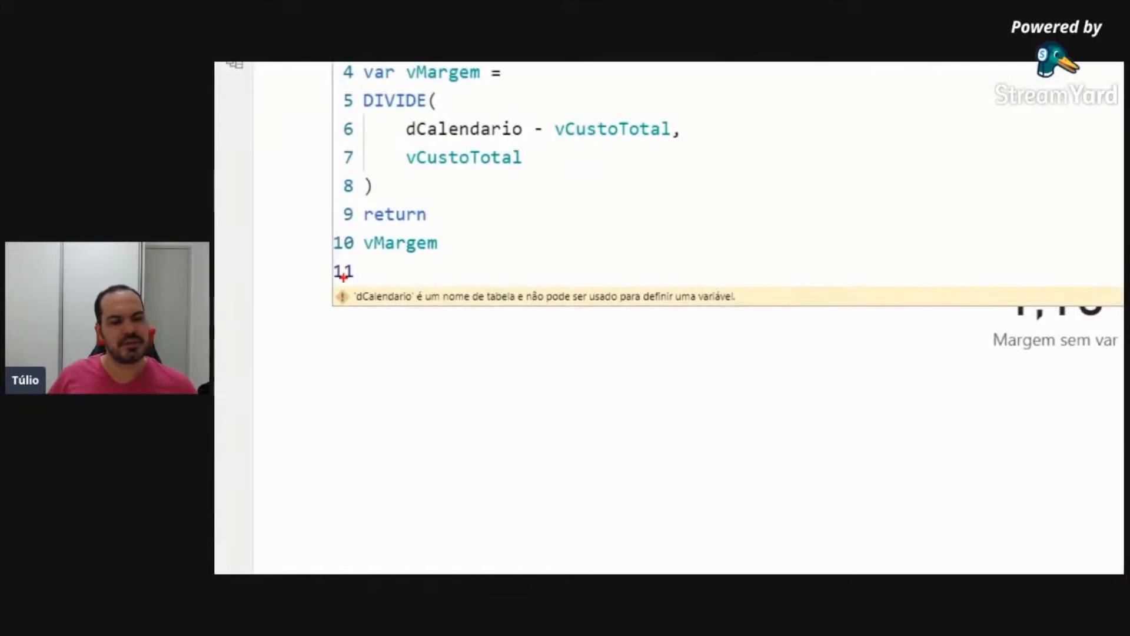
Temporarily box the error message below the formula and point an arrow at it
mouse_move(342, 287)
mouse_down()
mouse_move(643, 289)
mouse_move(745, 308)
mouse_up()
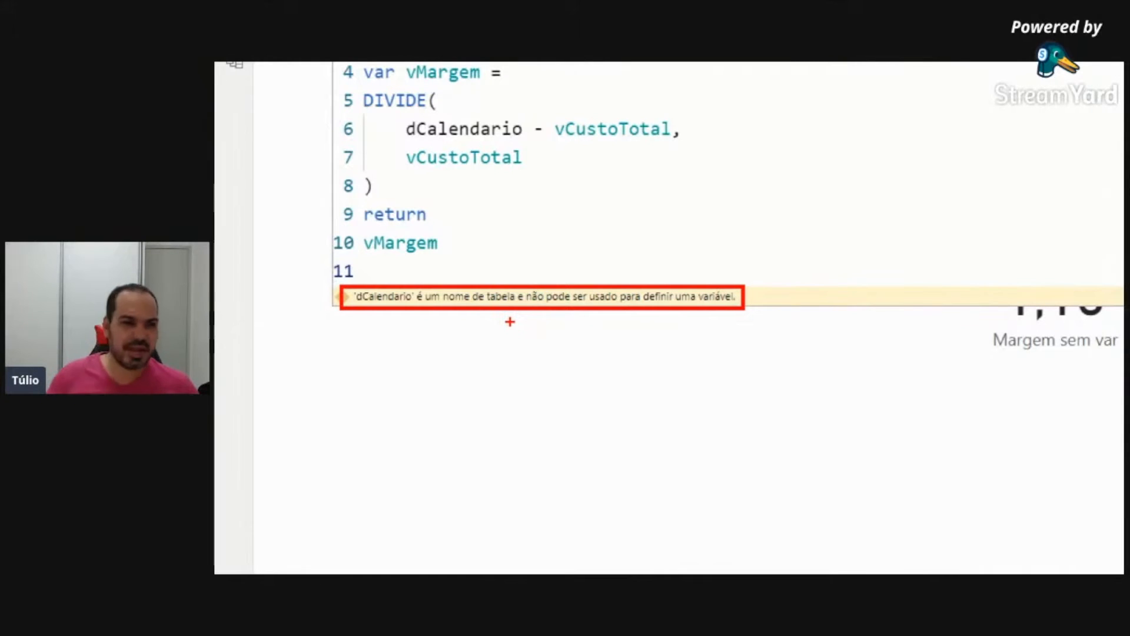
drag(496, 319, 461, 370)
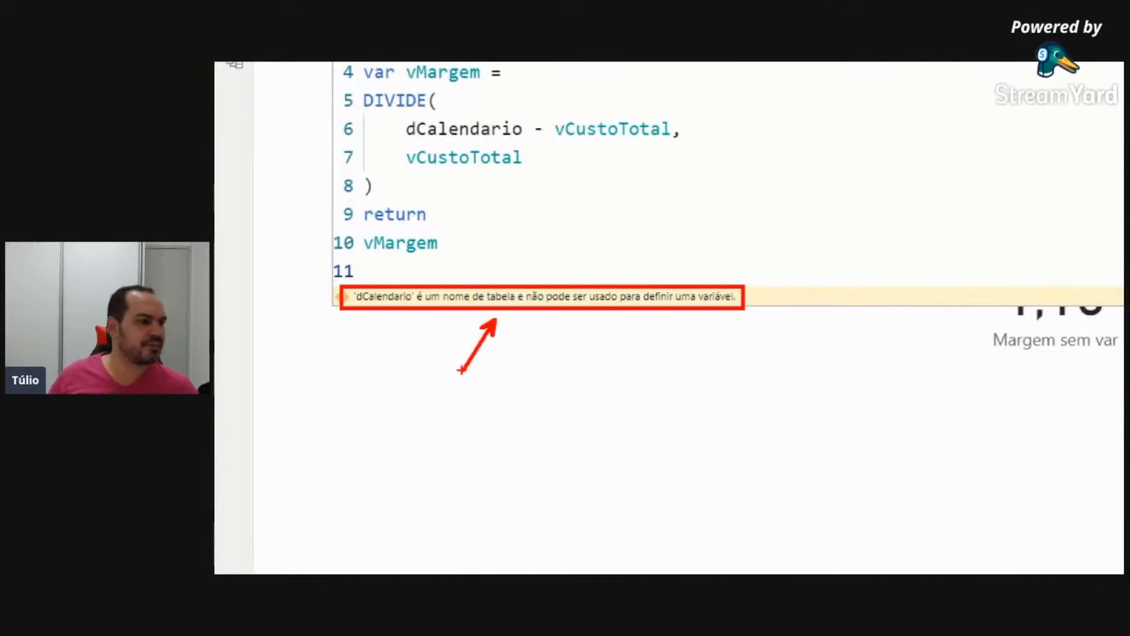
key(Escape)
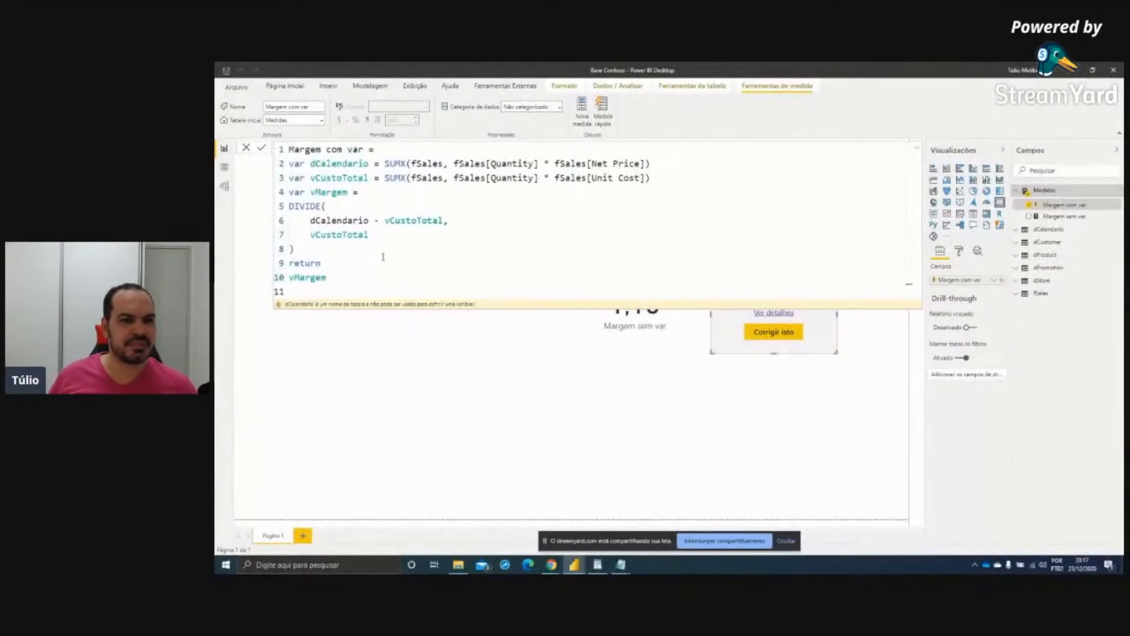
Rename dCalendario back to vSalesAmount in its declaration and inside DIVIDE, and commit the Margem com var measure
double_click(334, 165)
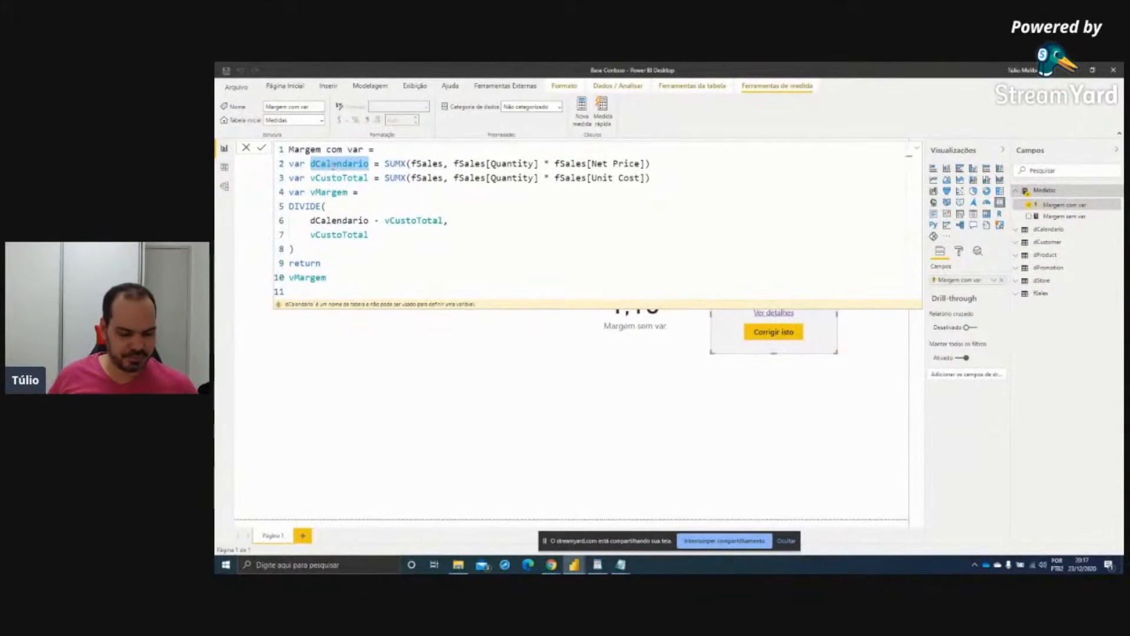
text(vSales)
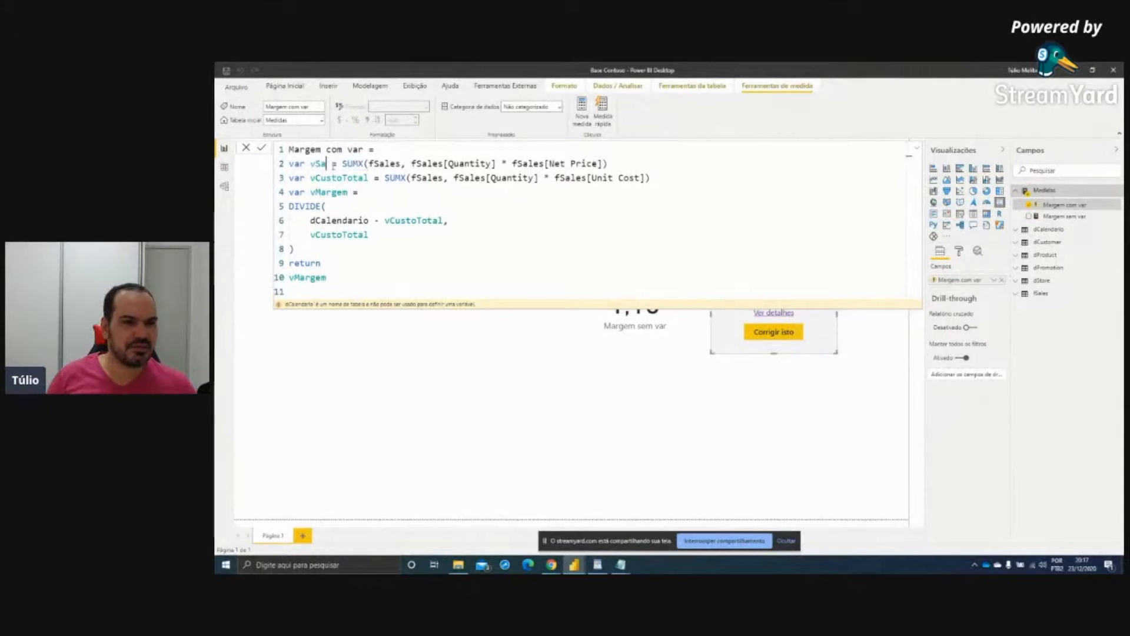
text(Amount)
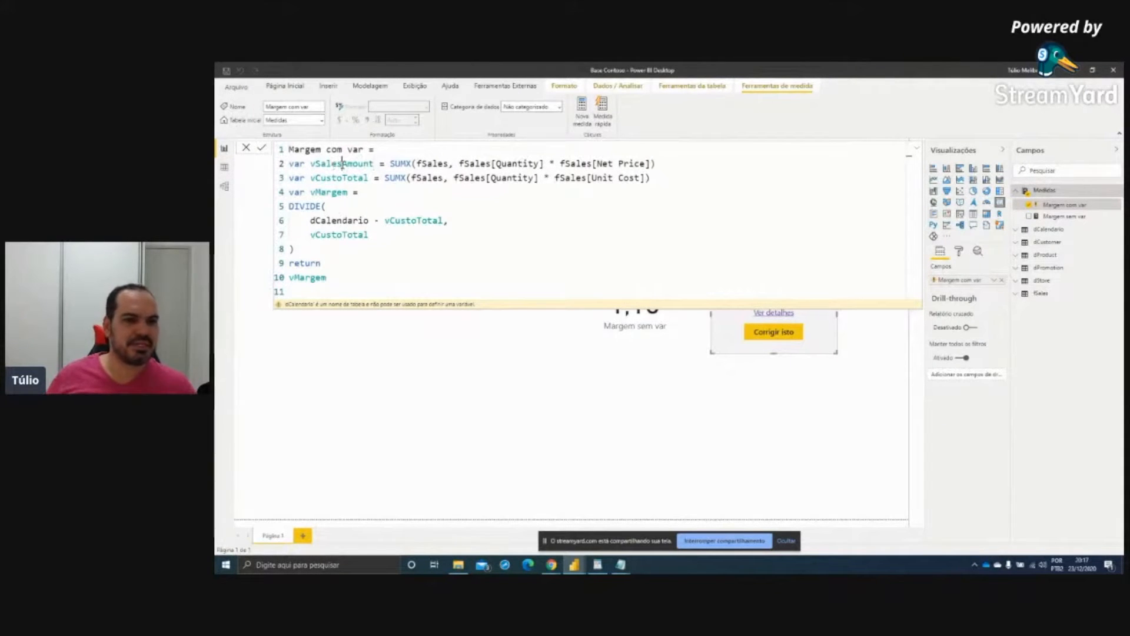
double_click(343, 164)
key(ctrl+c)
double_click(343, 220)
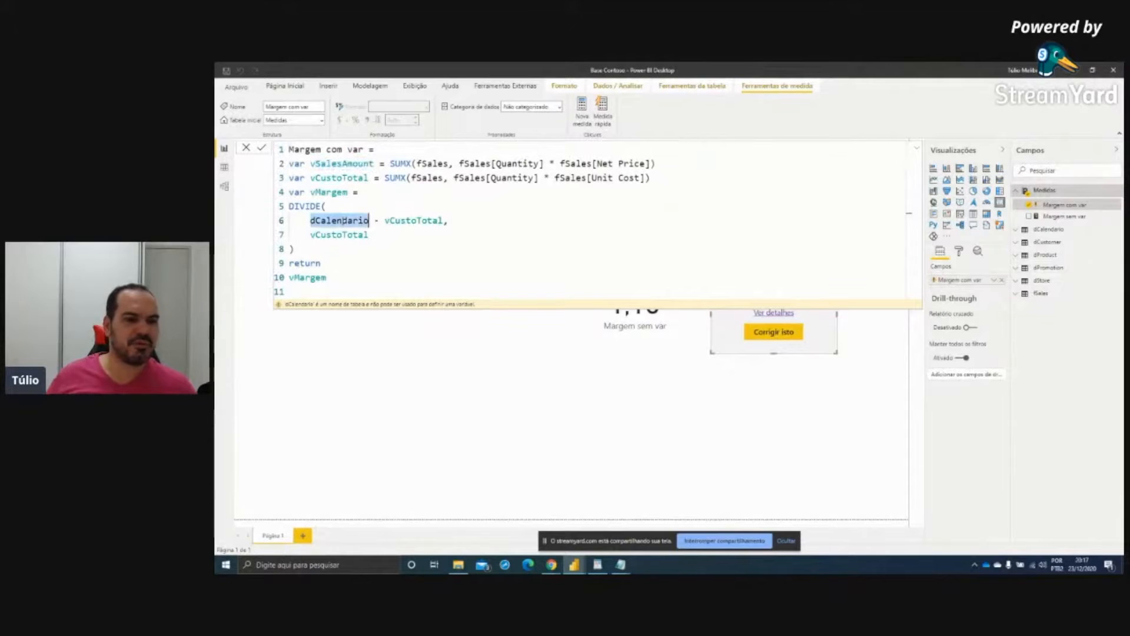
key(ctrl+v)
click(407, 219)
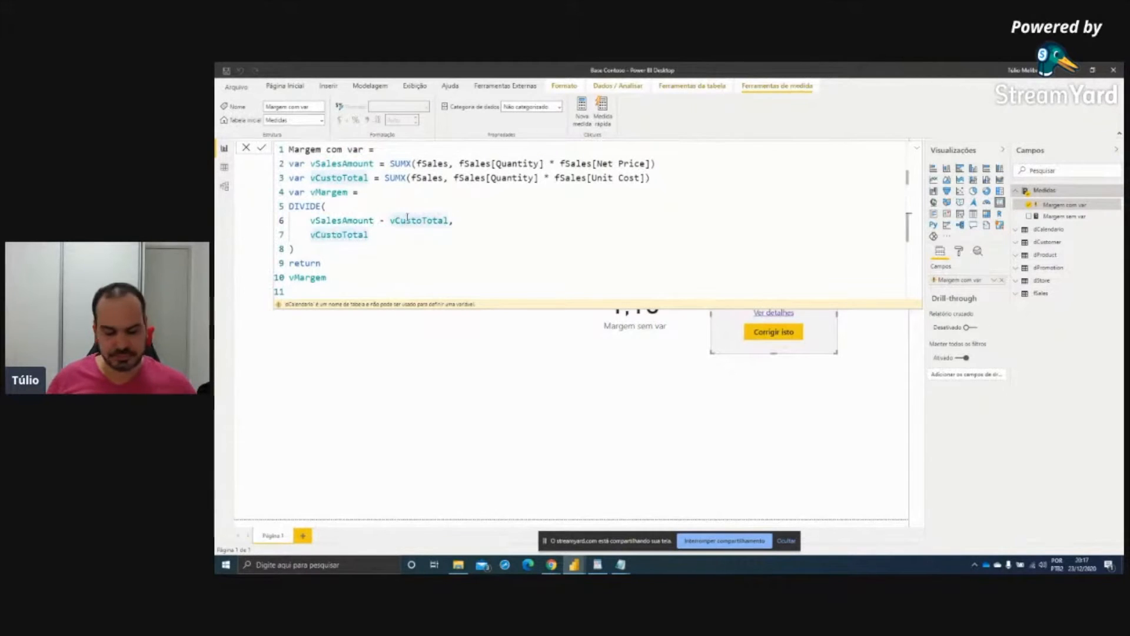
key(Return)
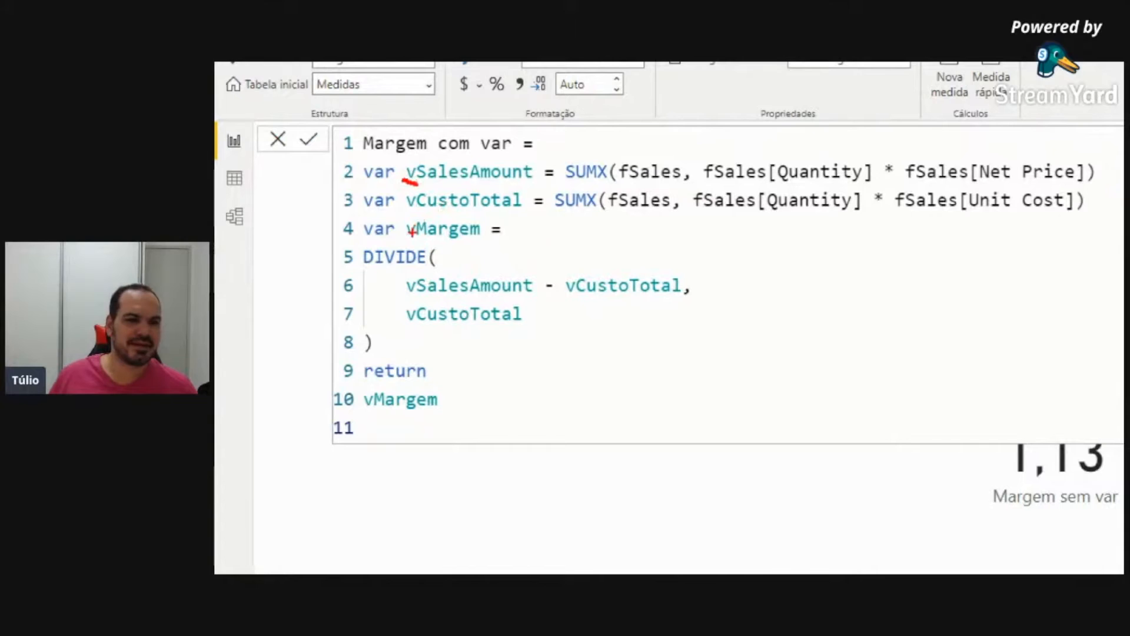
Mark the v prefix of the declared variables, and temporarily box the table-name rule under Características in the WordPad notes
drag(406, 237, 428, 239)
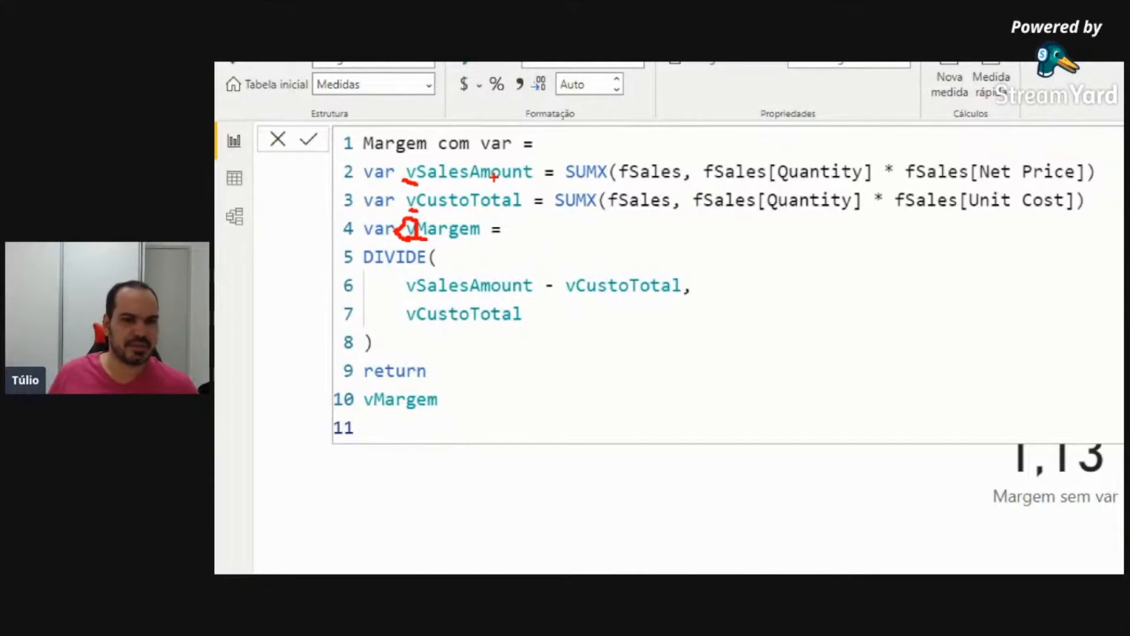
key(Escape)
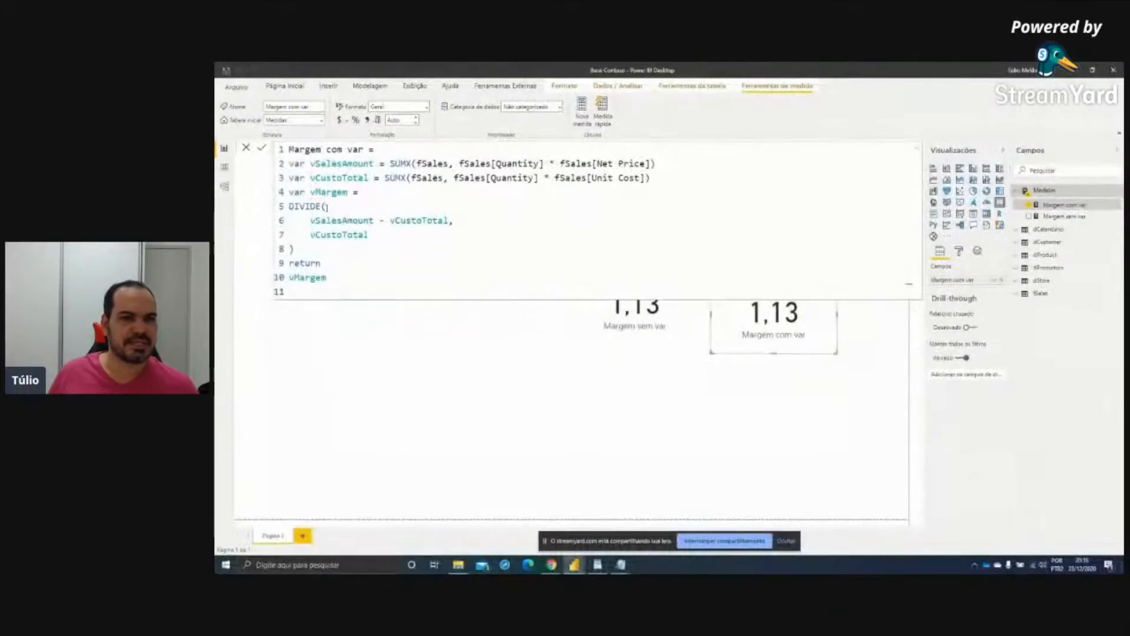
click(598, 565)
mouse_move(409, 392)
mouse_down()
mouse_move(586, 417)
mouse_move(830, 422)
mouse_up()
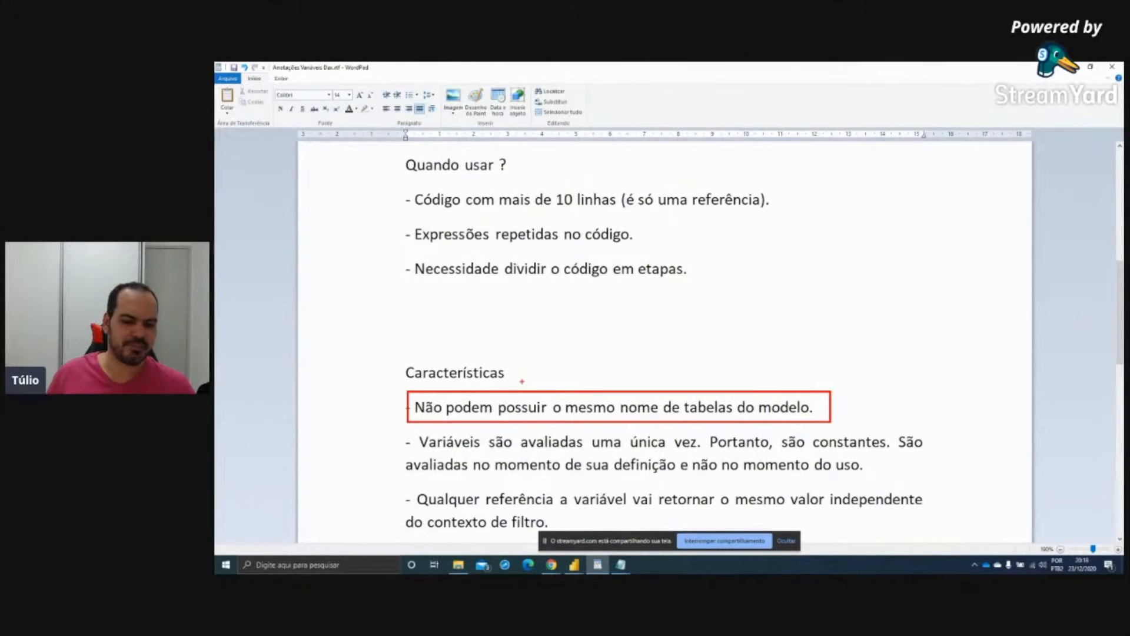
key(Escape)
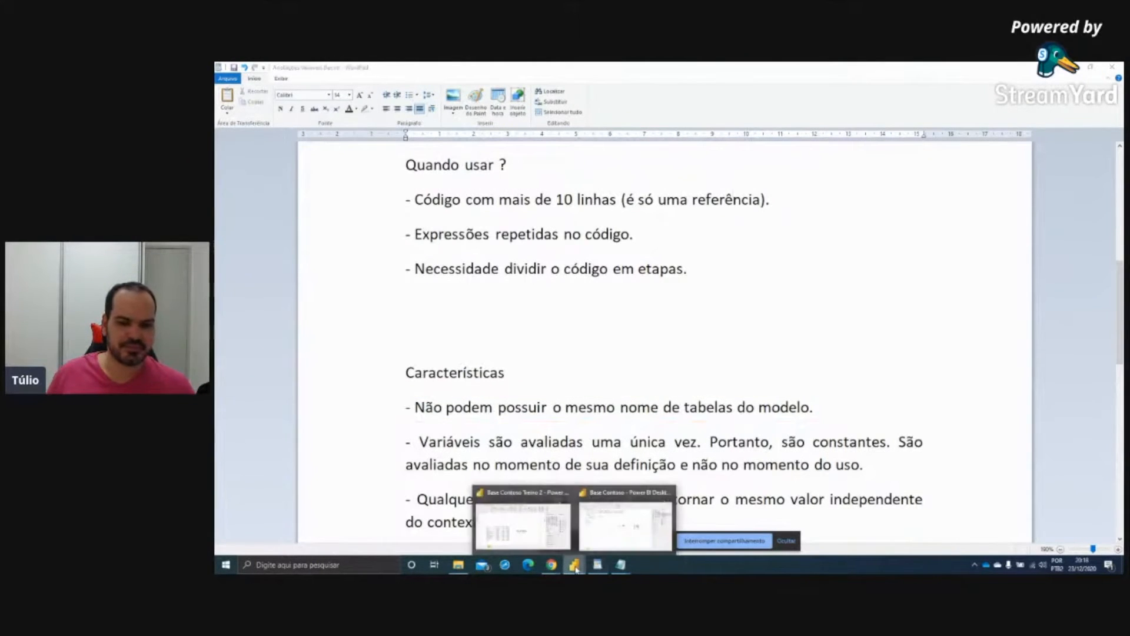
Switch back to Power BI and temporarily box vCustoTotal in its declaration with an arrow pointing at it
click(590, 550)
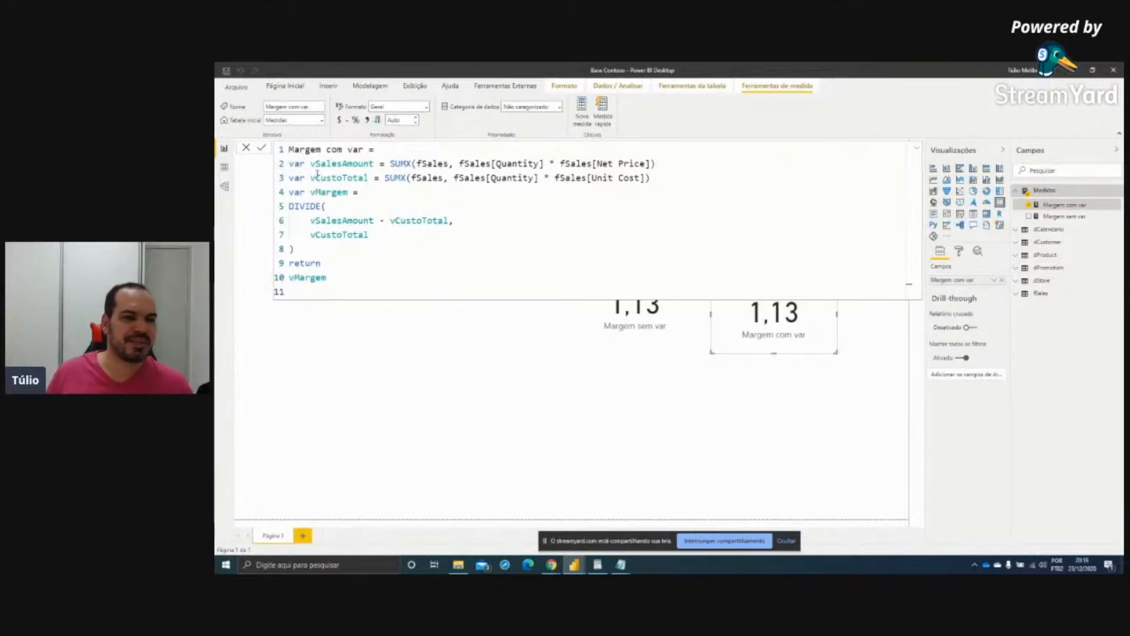
drag(315, 169, 370, 186)
key(Escape)
mouse_move(307, 169)
mouse_down()
mouse_move(339, 189)
mouse_move(373, 187)
mouse_up()
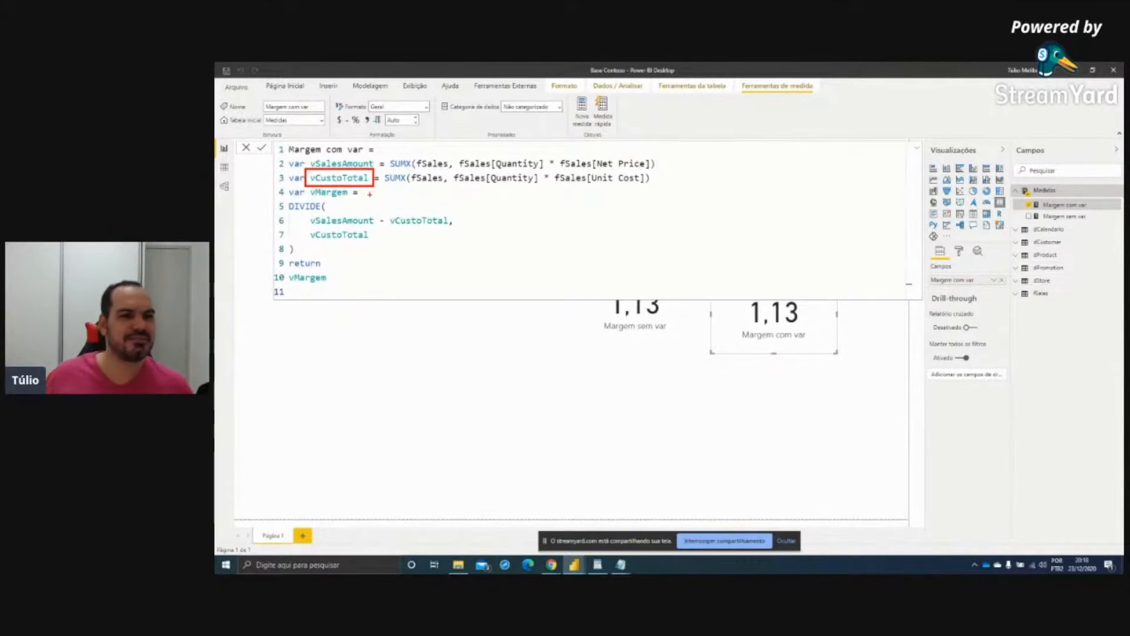
drag(372, 190, 386, 202)
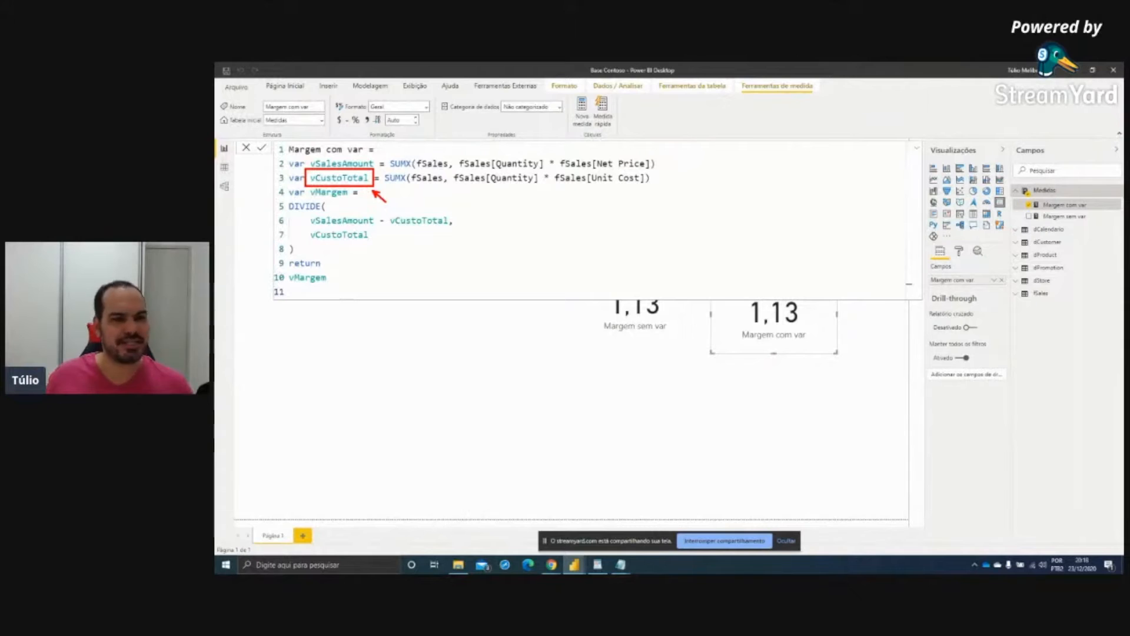
key(Escape)
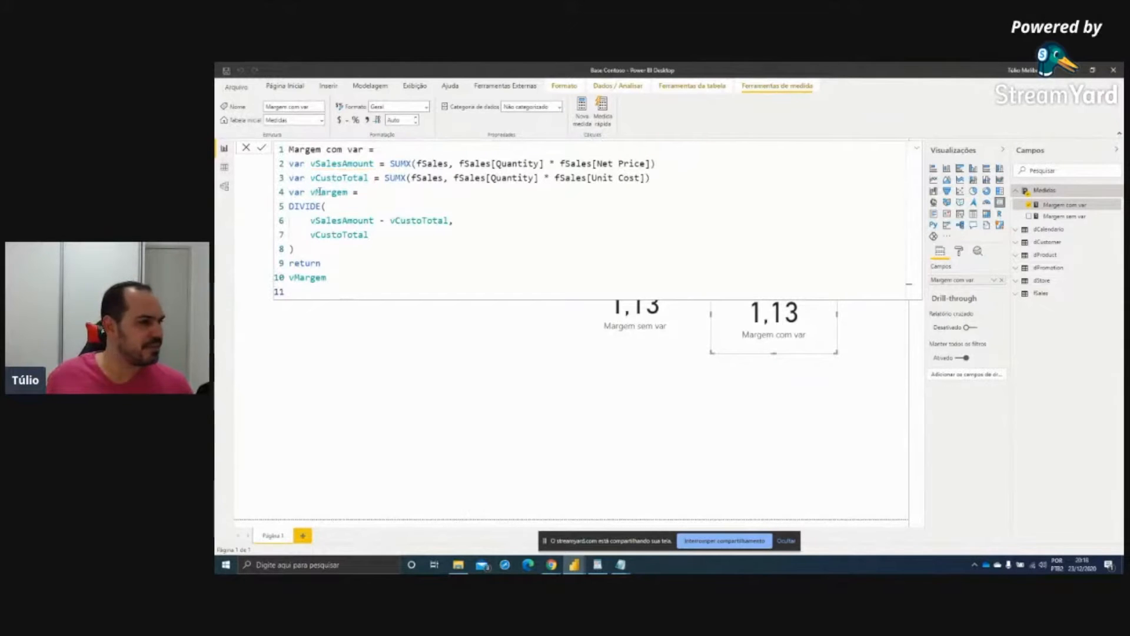
In the WordPad notes, temporarily box the rule that variables are evaluated only once, underlining "são constantes" and circling "definição"
click(597, 565)
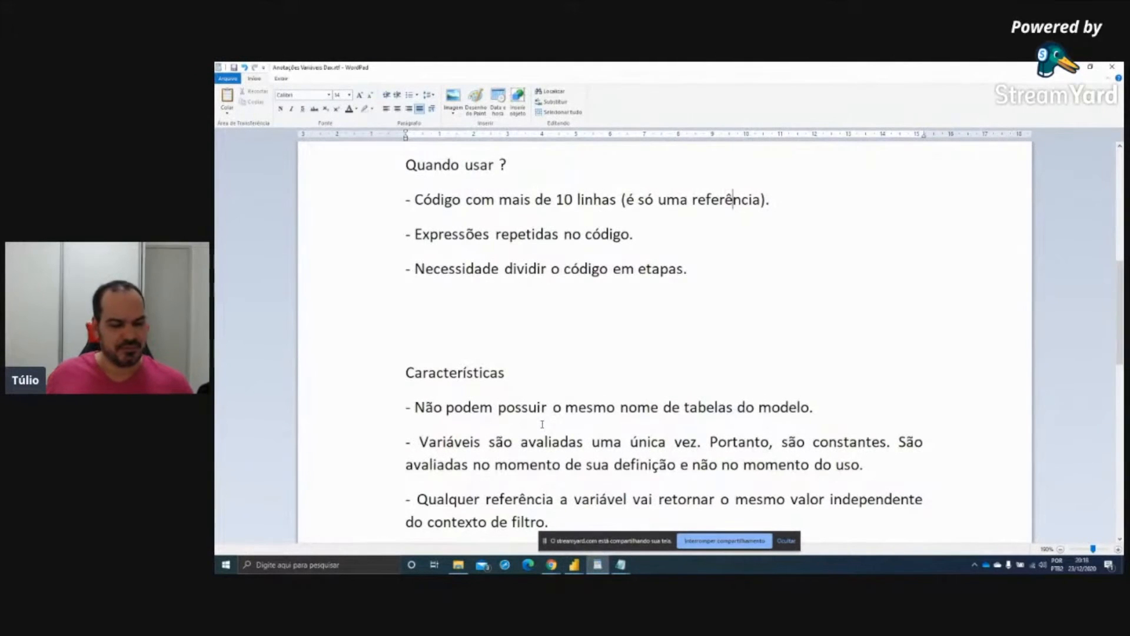
mouse_move(404, 428)
mouse_down()
mouse_move(424, 442)
mouse_move(802, 487)
mouse_move(939, 479)
mouse_up()
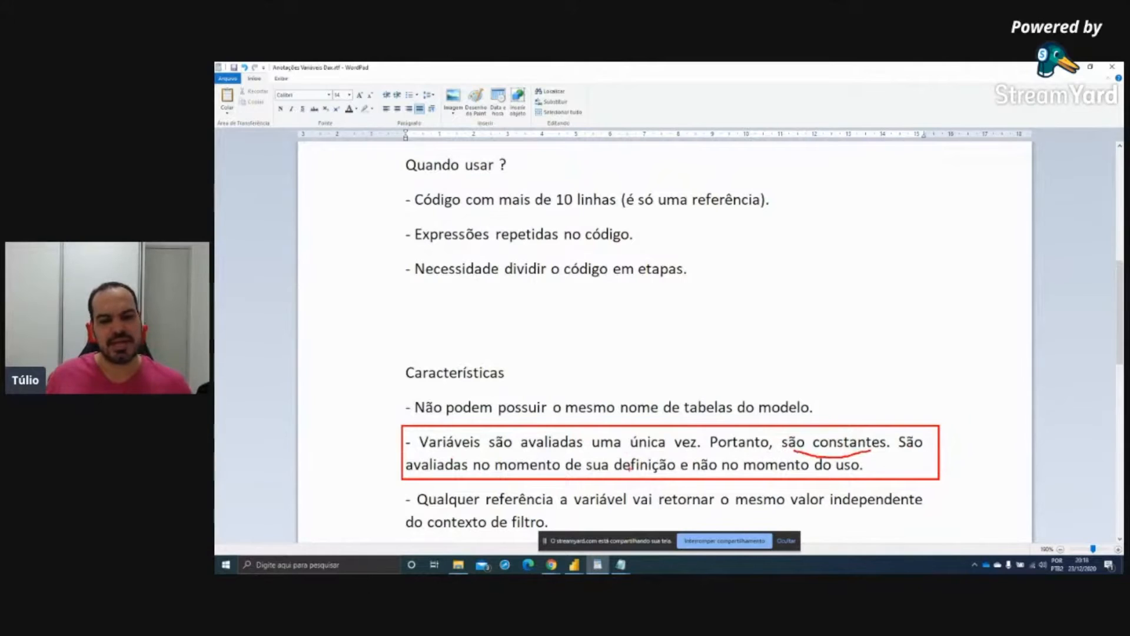
mouse_move(626, 450)
mouse_down()
mouse_move(609, 481)
mouse_move(683, 462)
mouse_move(633, 447)
mouse_up()
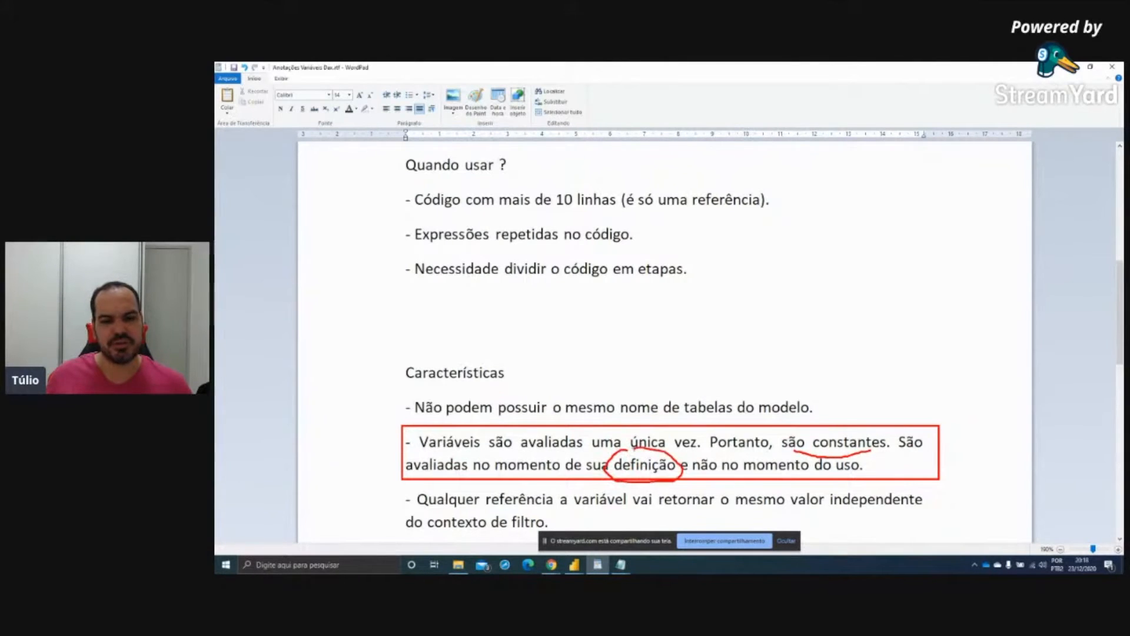
key(Escape)
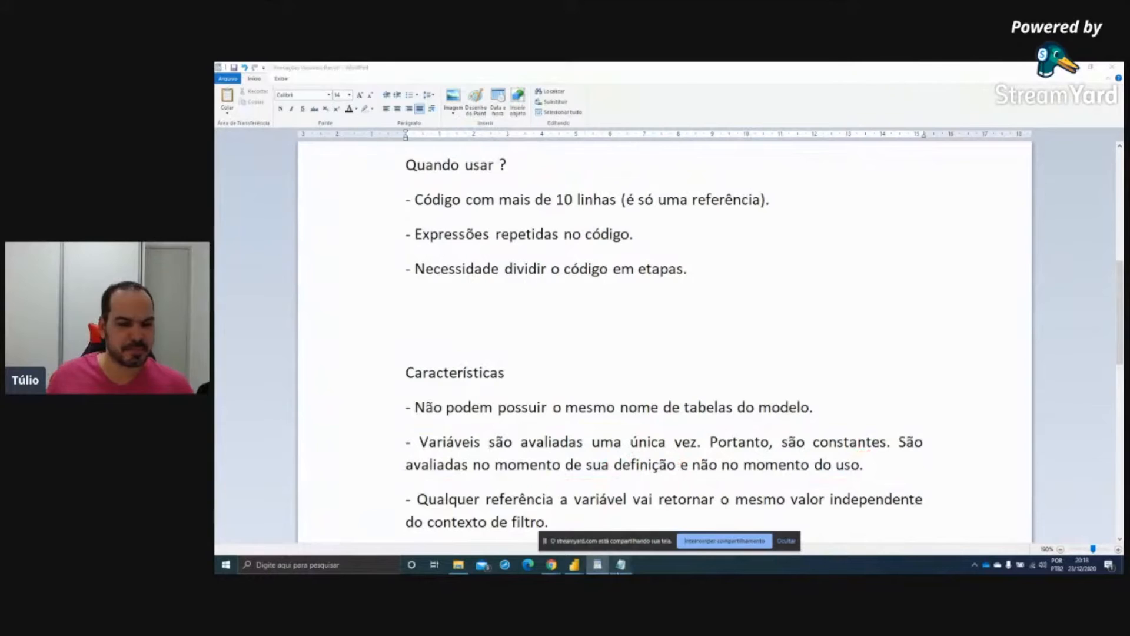
Close the untitled Notepad note without saving, and check the lesson script in Roteiro.txt before minimizing it
mouse_move(620, 566)
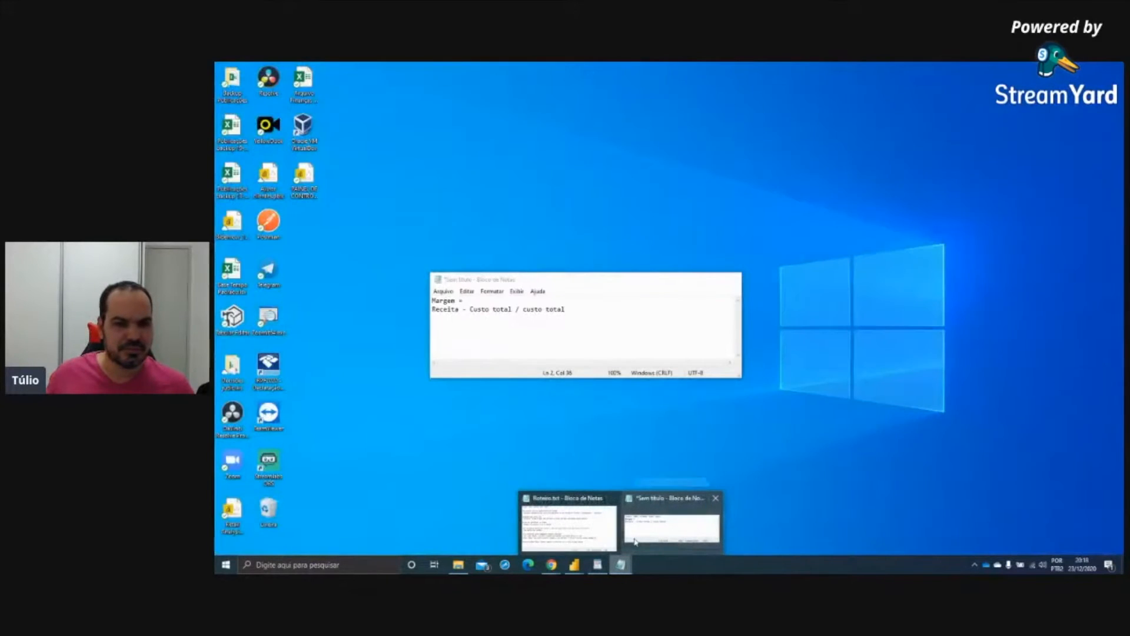
click(638, 533)
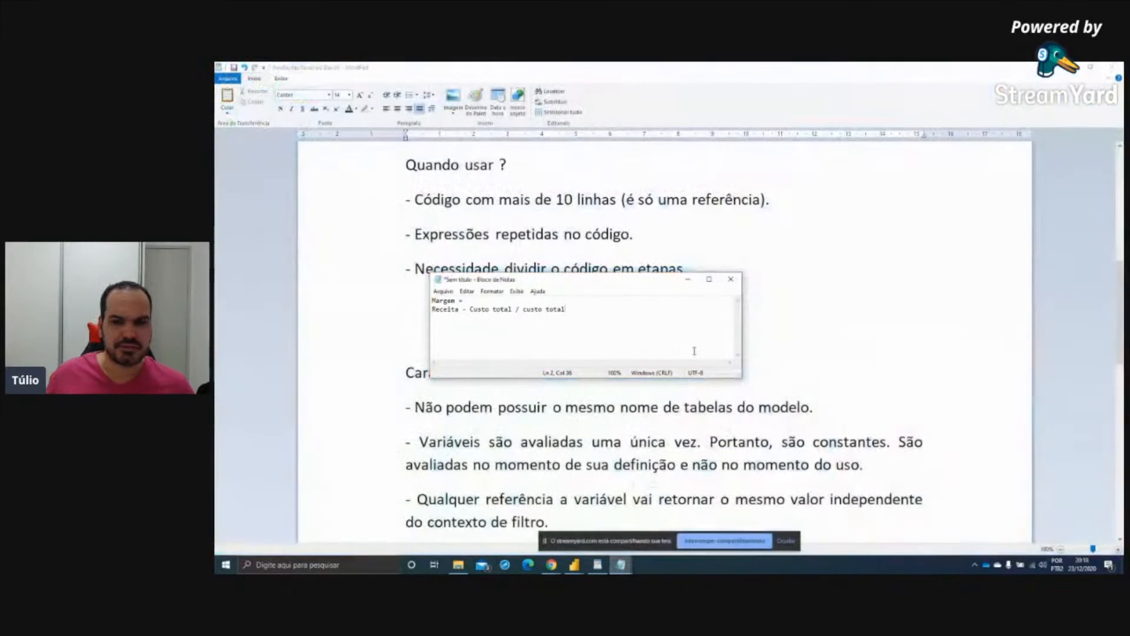
click(730, 279)
click(675, 313)
click(620, 564)
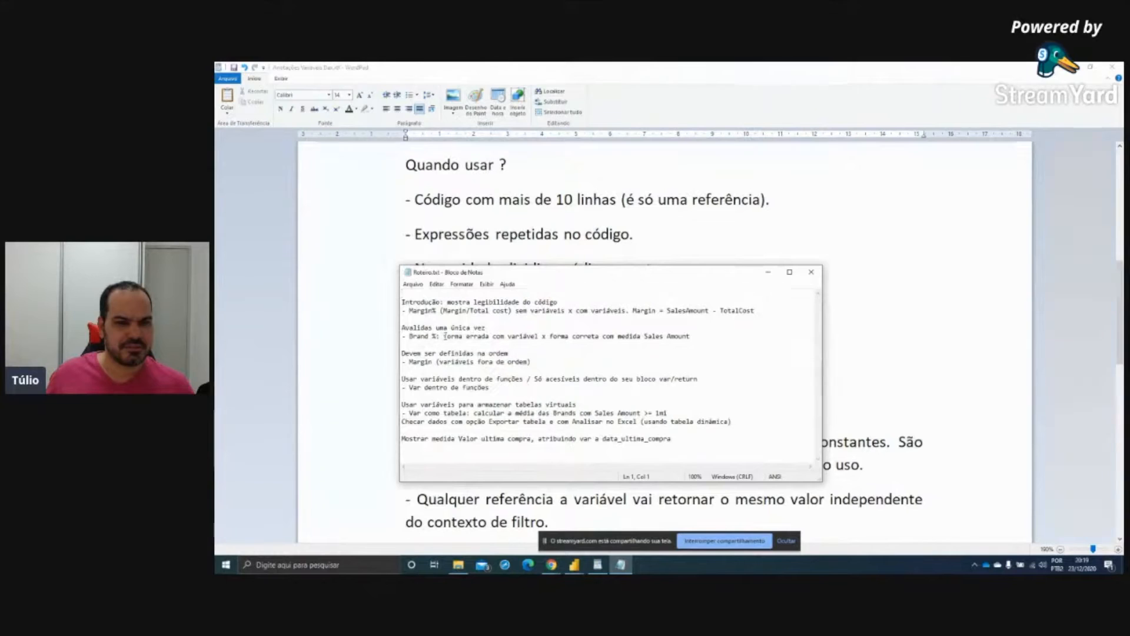
click(767, 272)
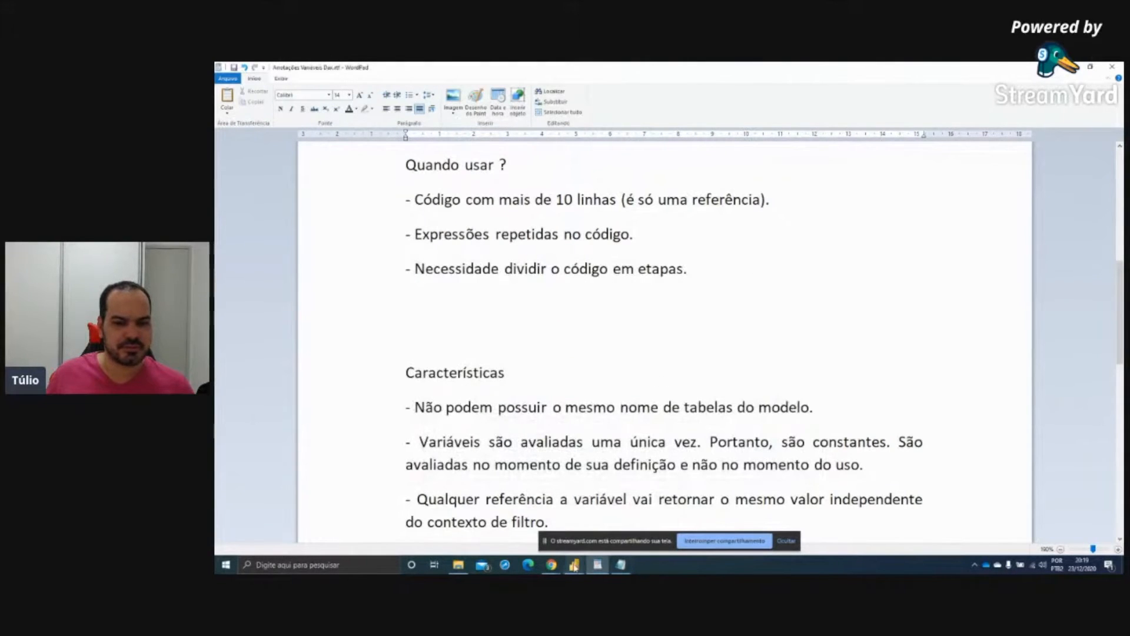
Switch to the Base Contoso report in Power BI, leave the measure formula and add an empty table visual moved slightly down
mouse_move(574, 565)
click(586, 527)
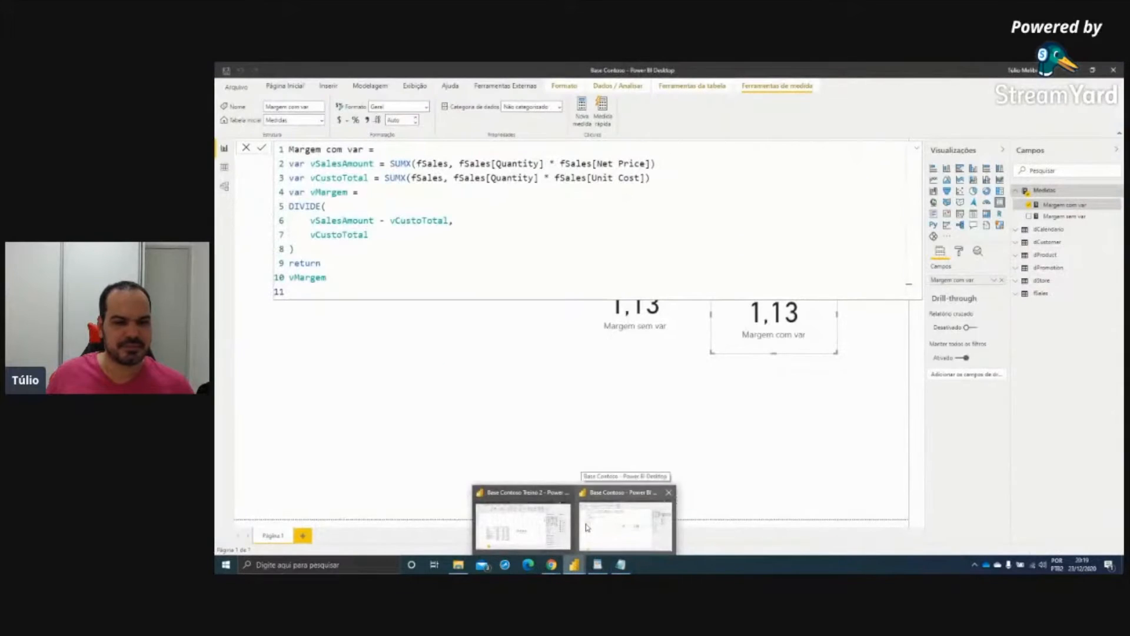
click(507, 394)
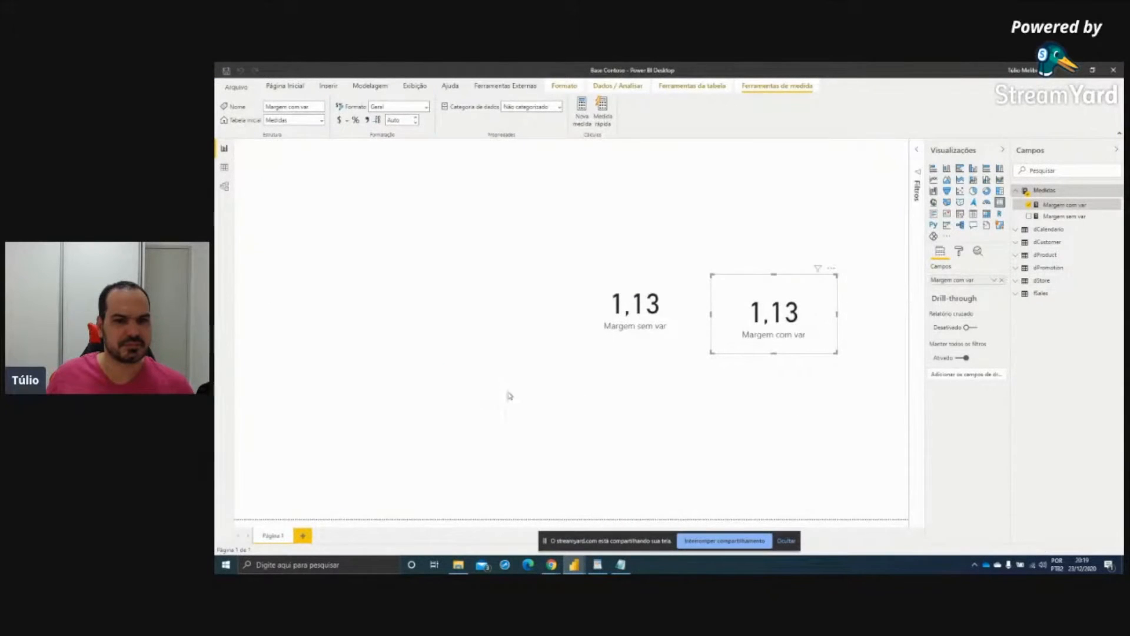
click(972, 216)
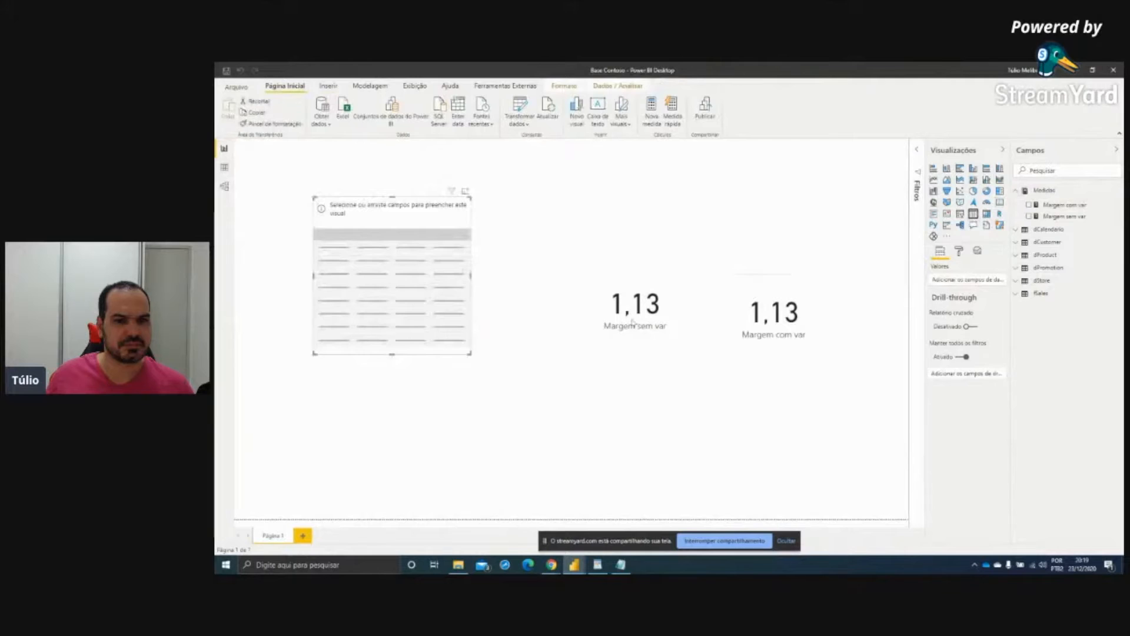
drag(434, 305, 442, 359)
Delete the Margem sem var and Margem com var cards and enlarge the empty table visual in the middle of the page
click(632, 321)
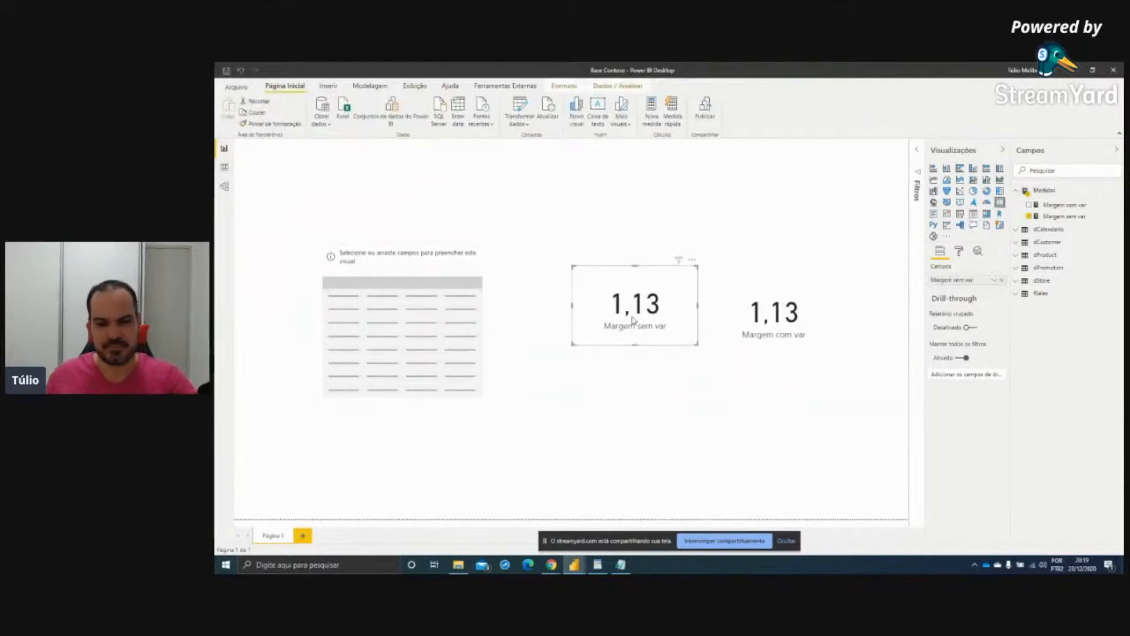
key(Delete)
click(774, 318)
key(Delete)
drag(474, 322, 697, 439)
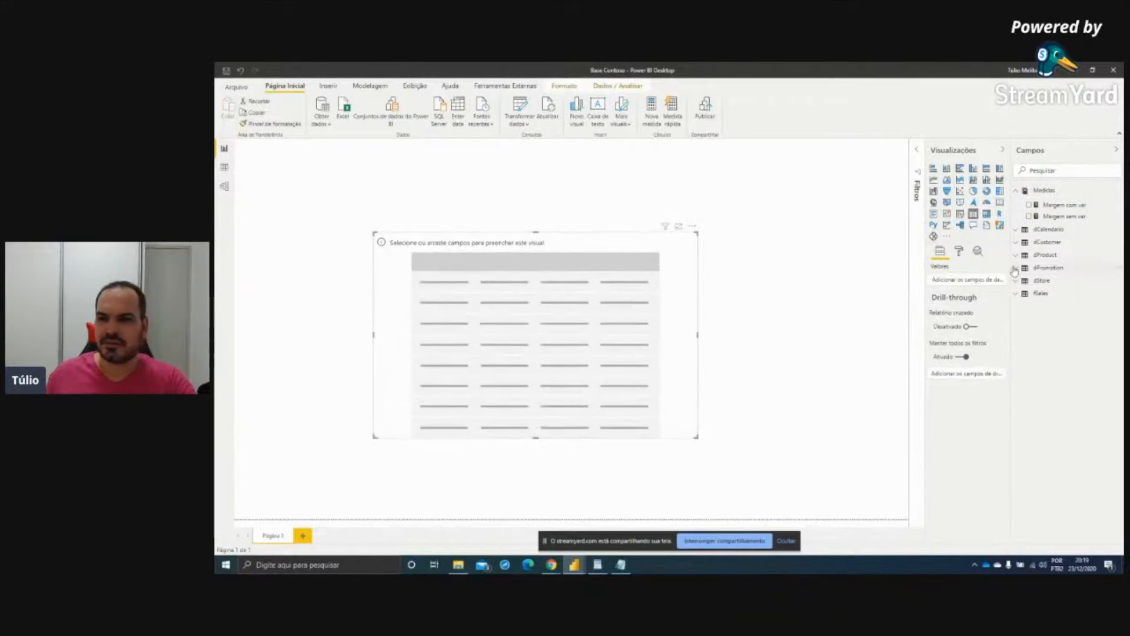
Add the Brand field from dProduct to the table visual and set its grid text size to 13 pt
click(1053, 256)
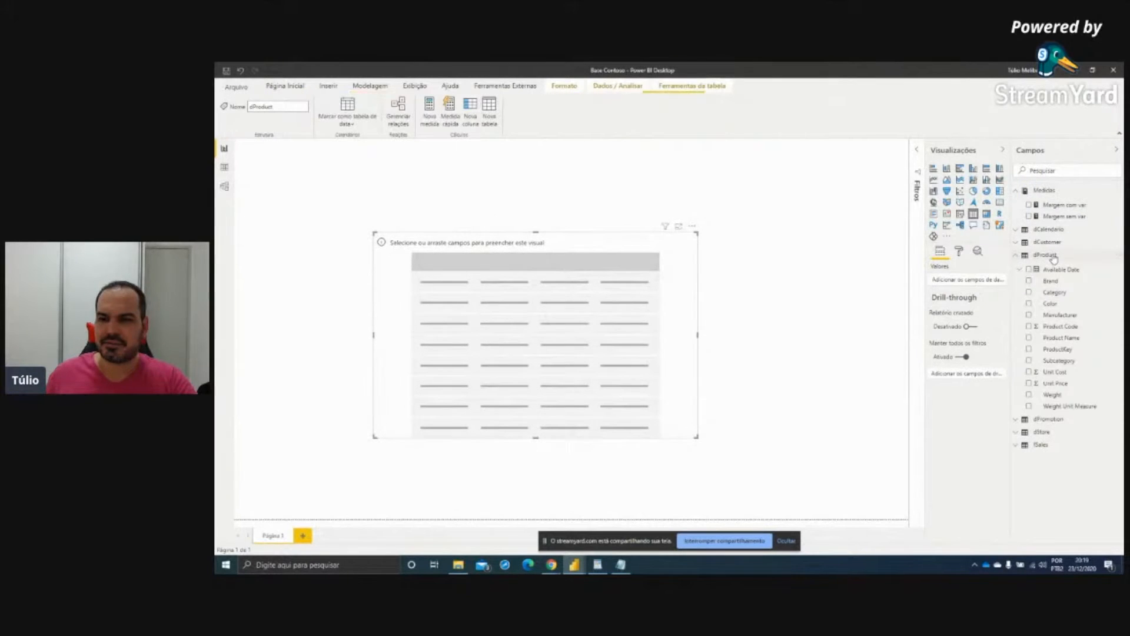
drag(1051, 283, 525, 314)
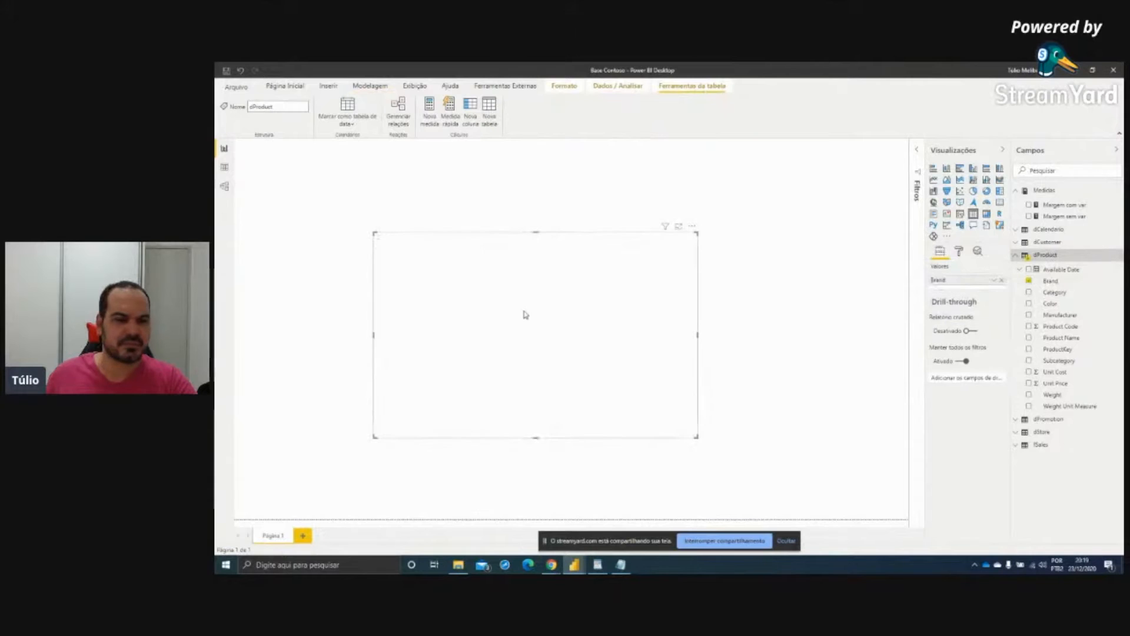
click(959, 253)
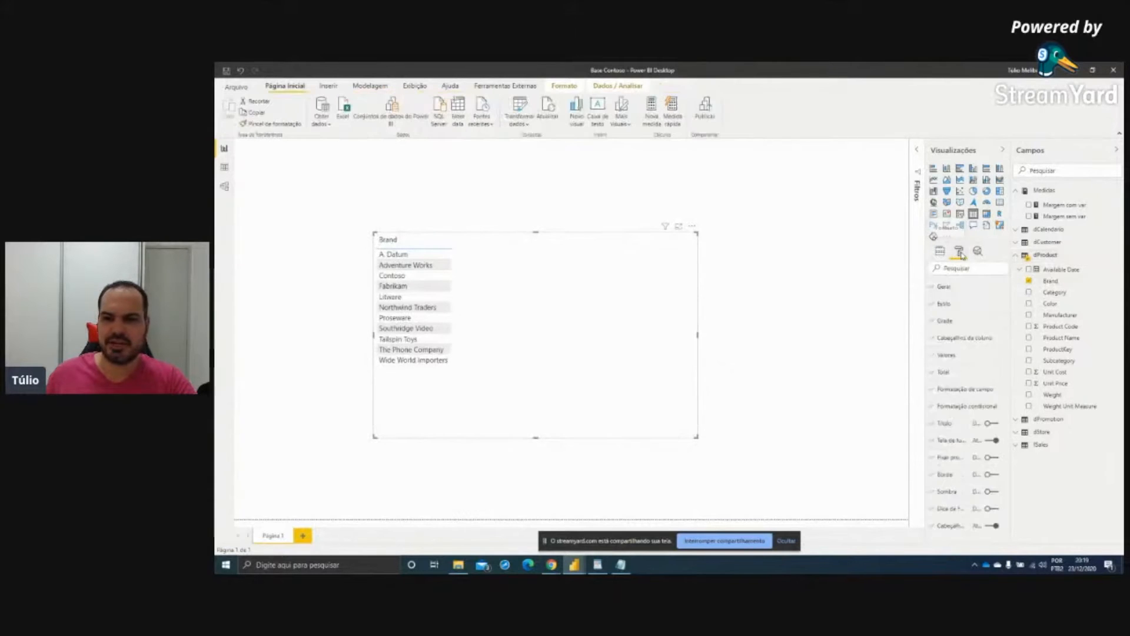
click(945, 321)
scroll(965, 383, down, 3)
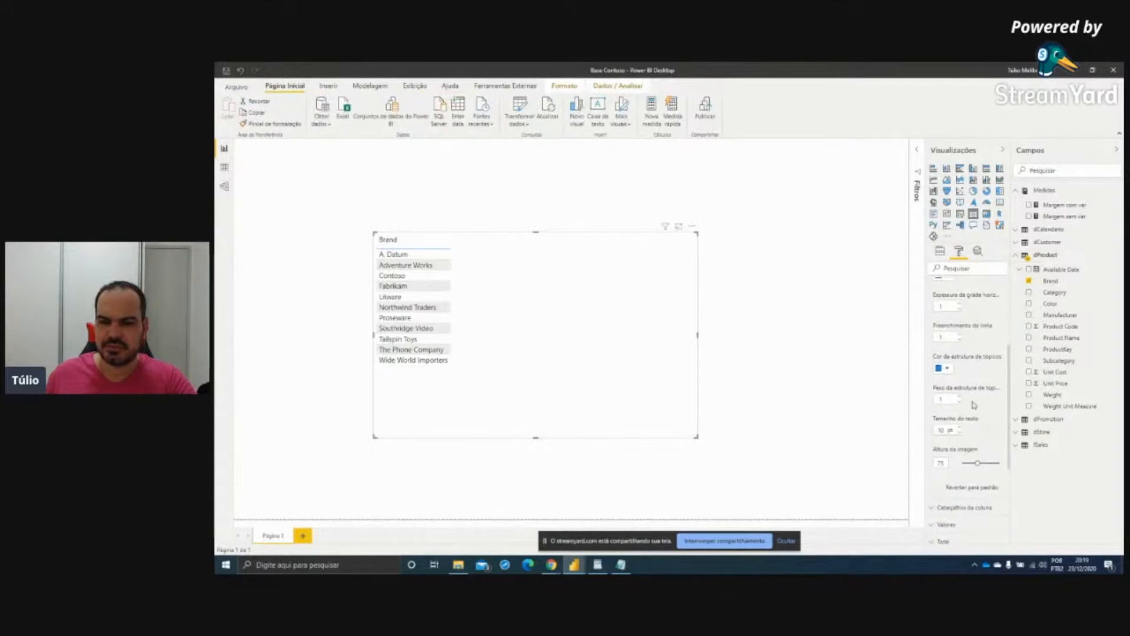
click(960, 429)
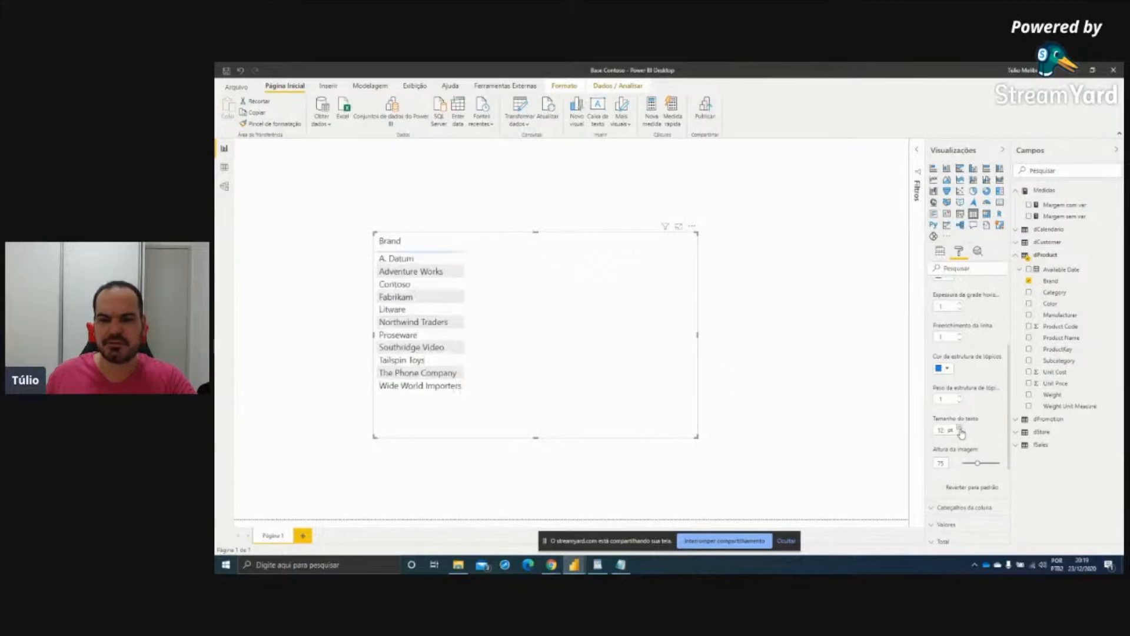
click(960, 429)
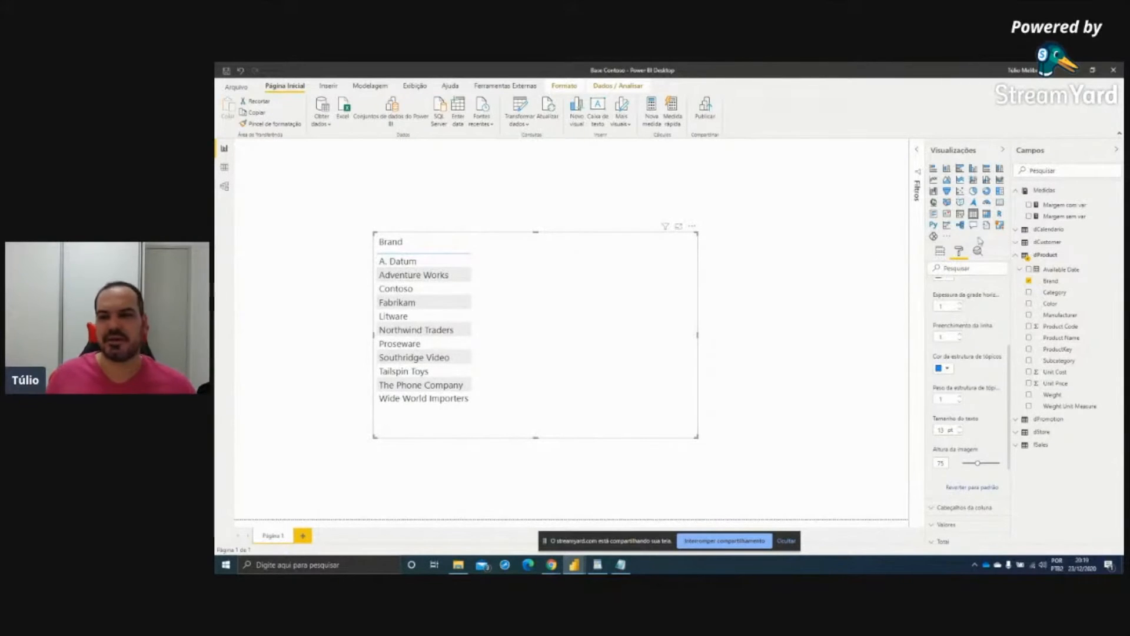
Create a new measure in the Medidas table named Brand % Errada and begin a second formula line
right_click(1039, 192)
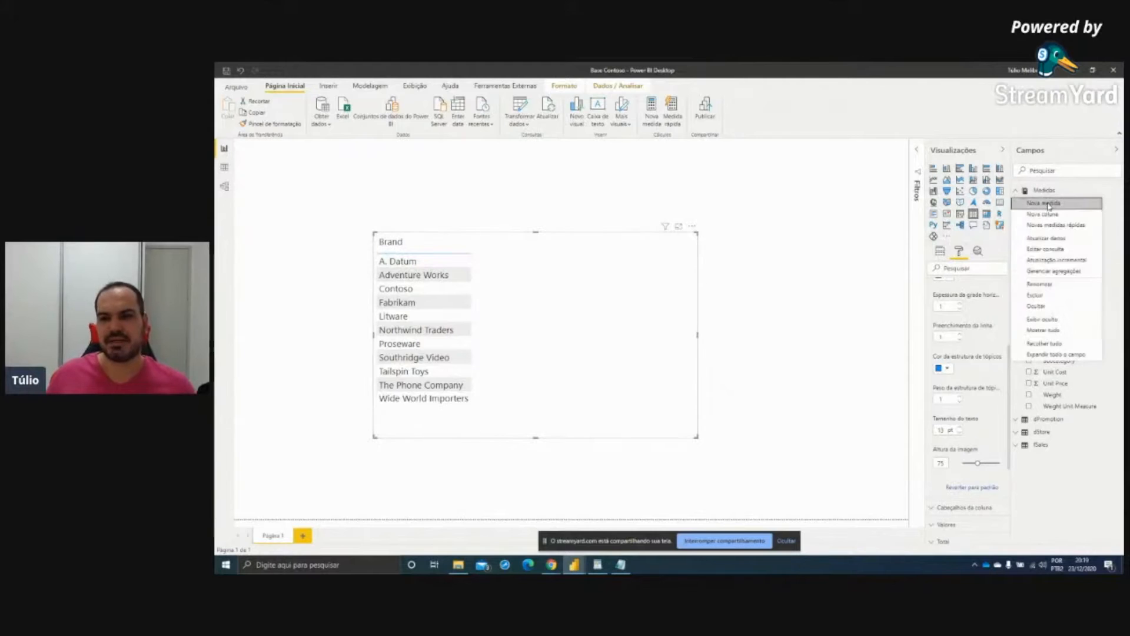
key(Escape)
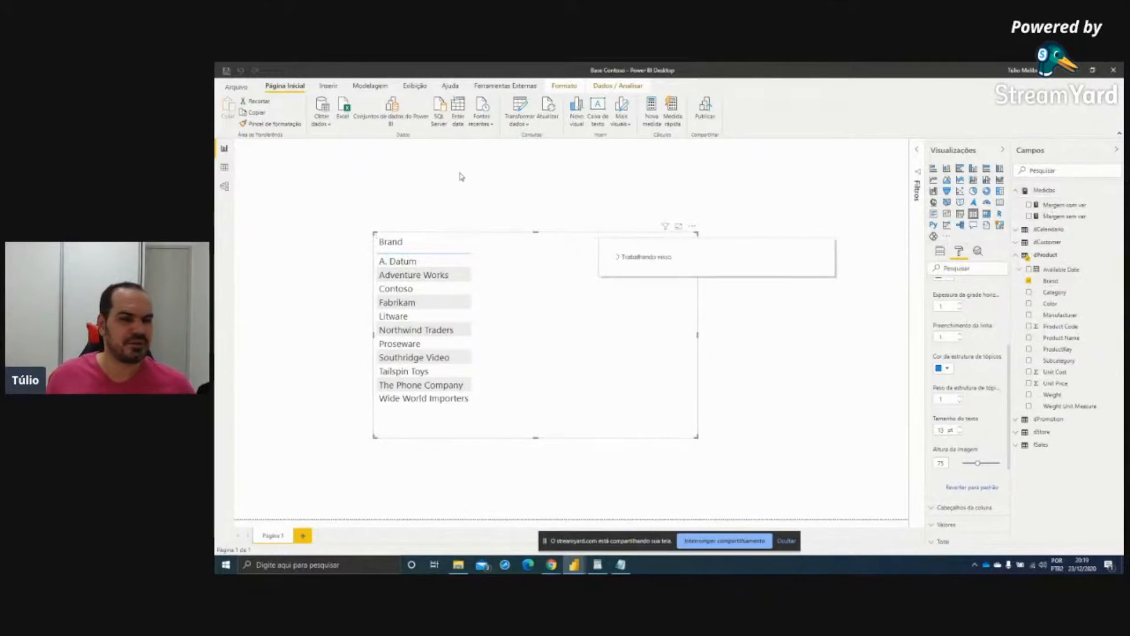
text(Br)
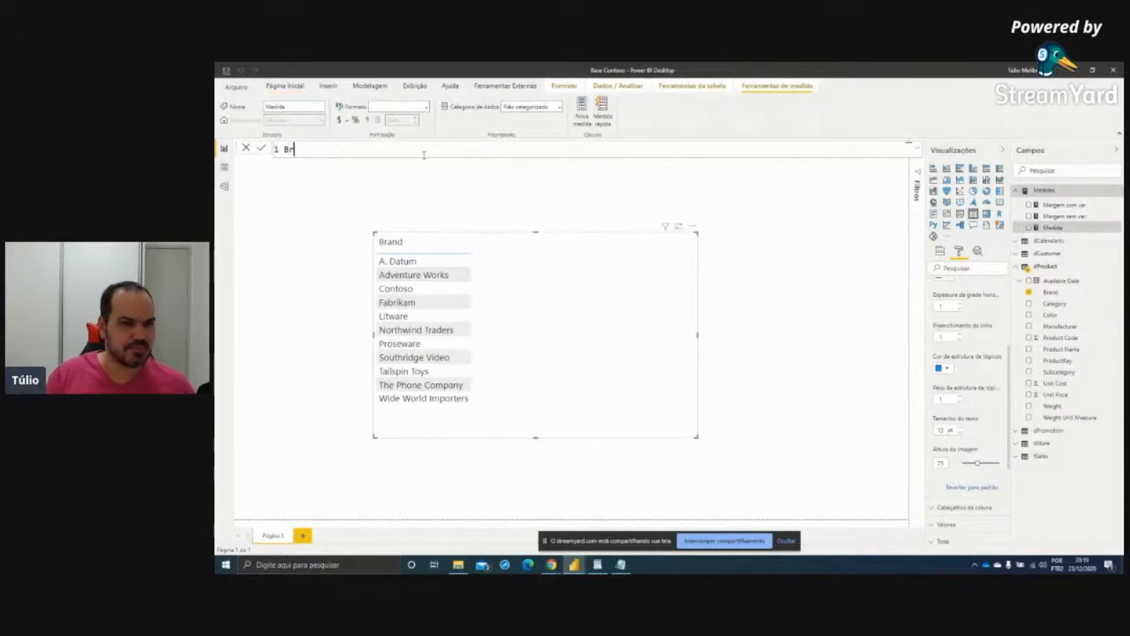
text(and % Errada =)
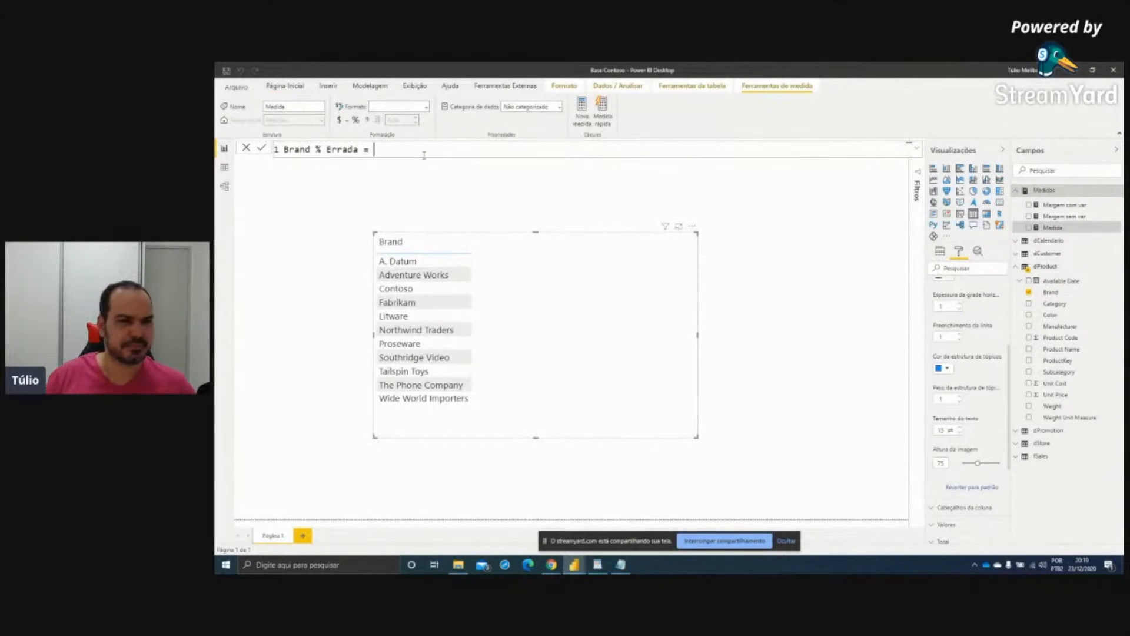
key(shift+Return)
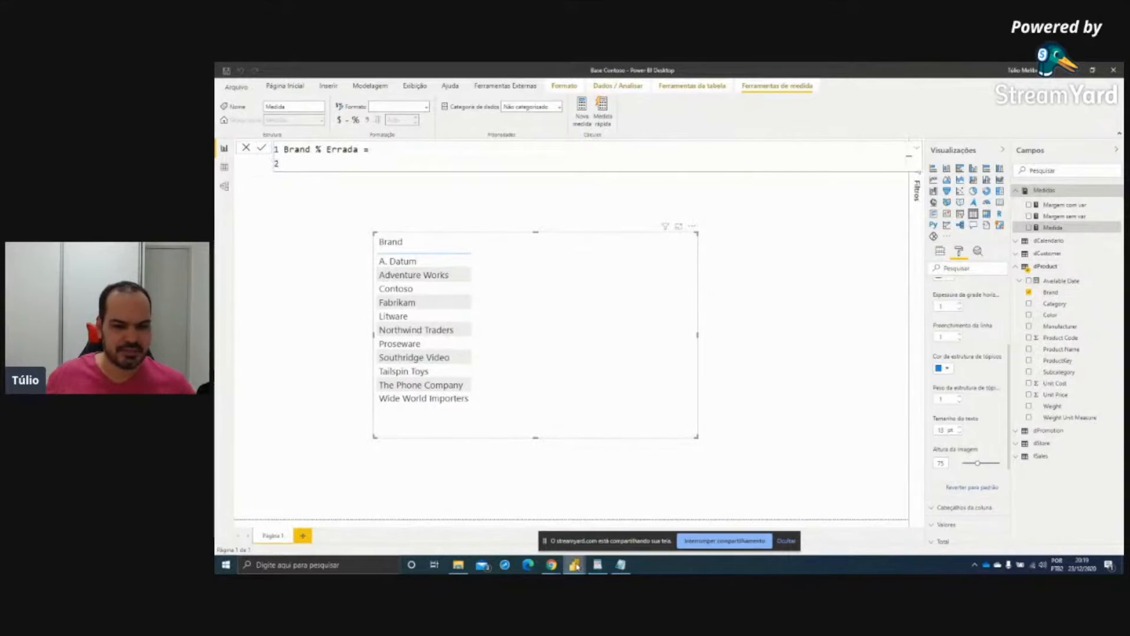
Define the variable vSalesAmount in Brand % Errada as SUMX(fSales, fSales[Quantity] * fSales[Net Price])
mouse_move(575, 566)
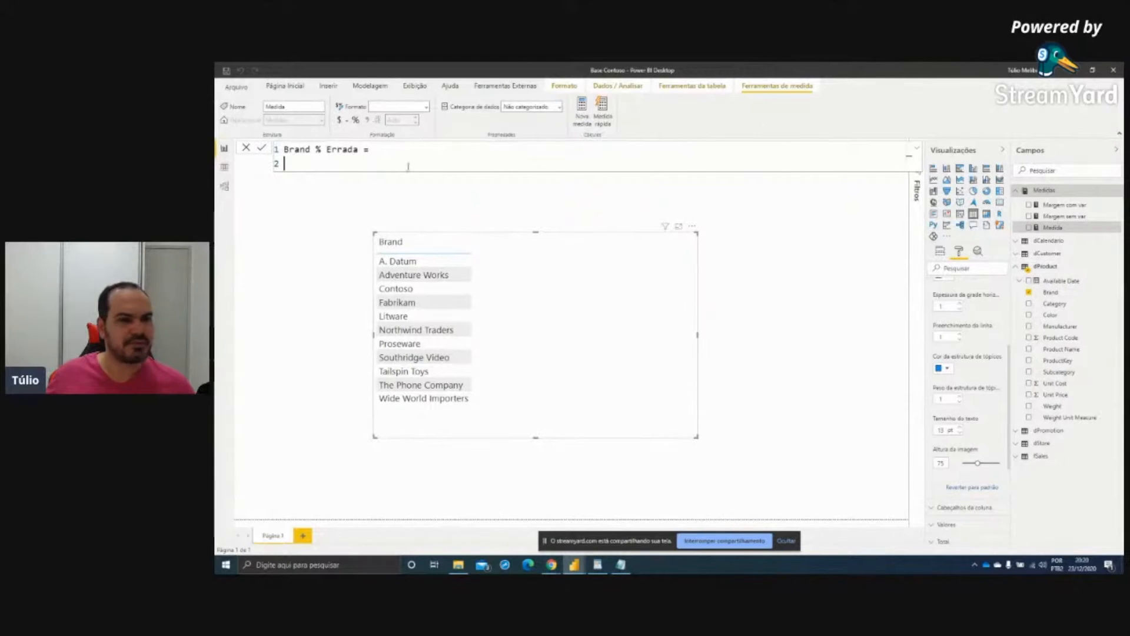
text(var)
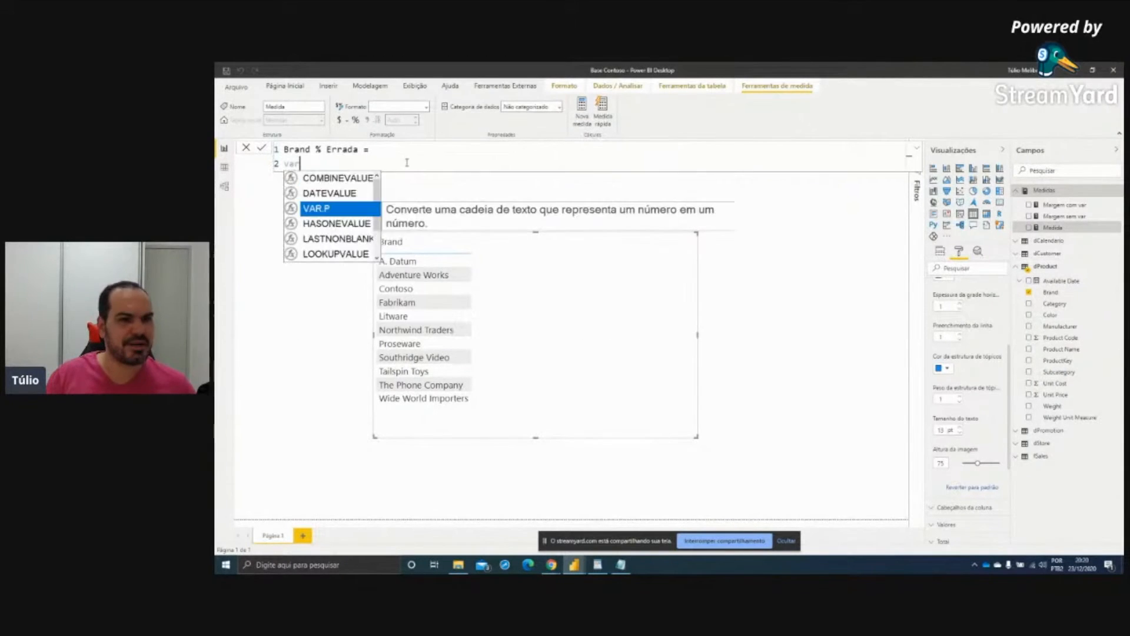
text( vSalesAmount = s)
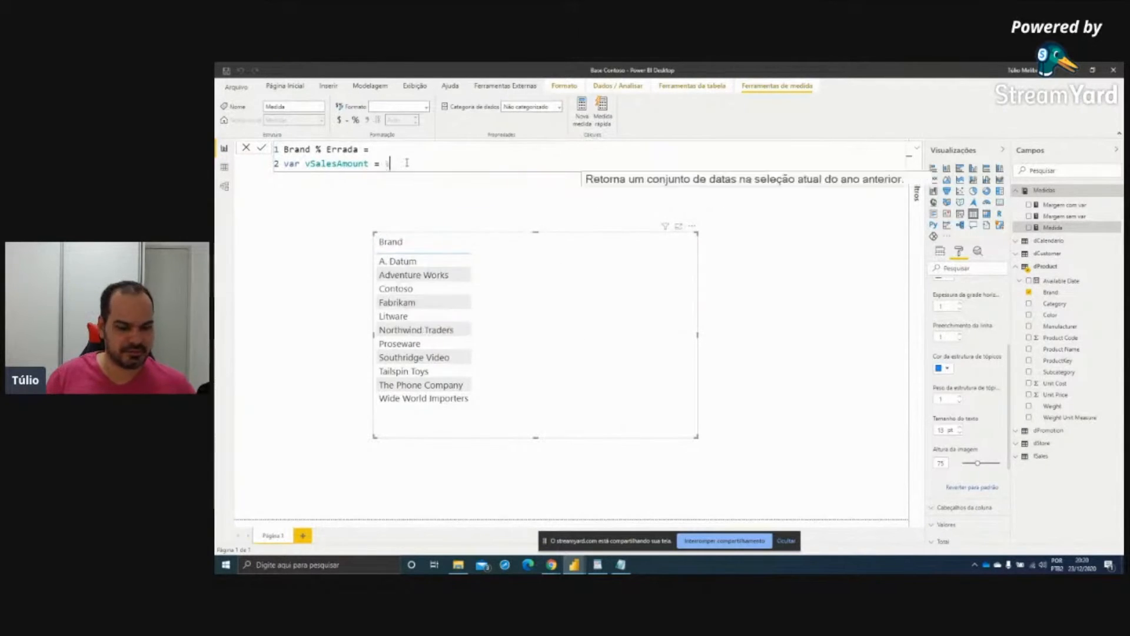
text(umx(f)
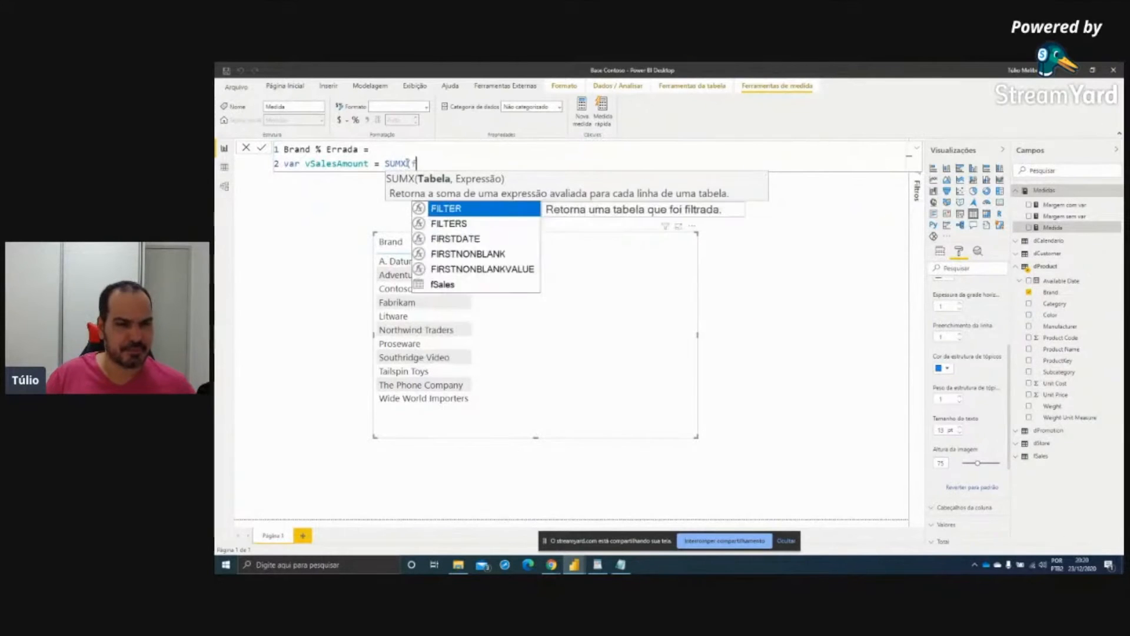
text(Sales, quant)
key(Tab)
text(* net)
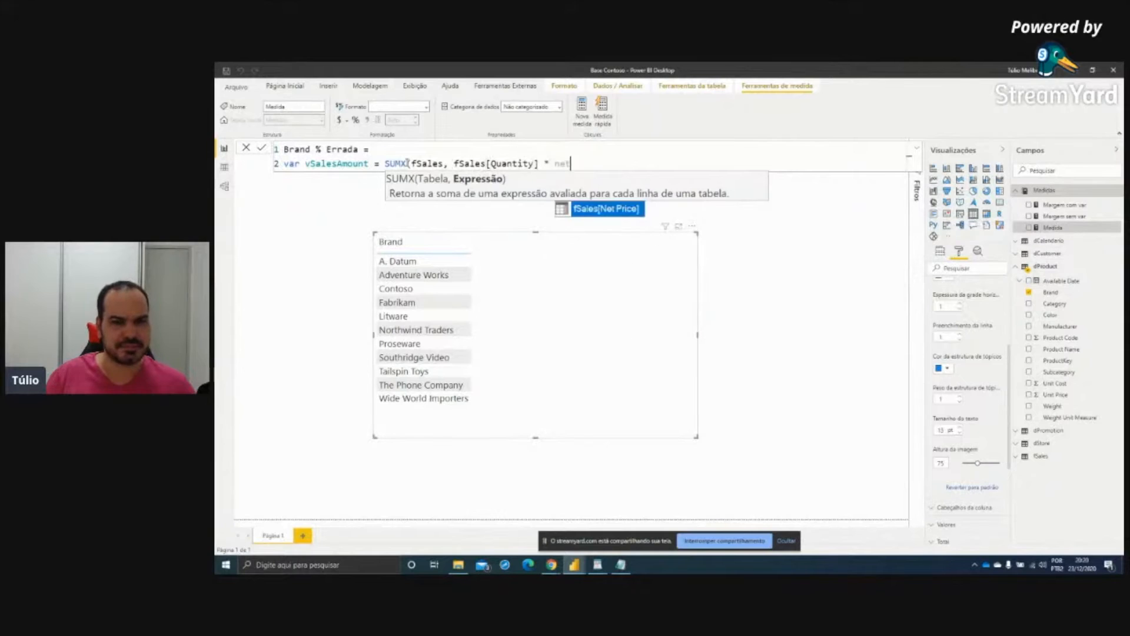
key(Tab)
text())
key(shift+Return)
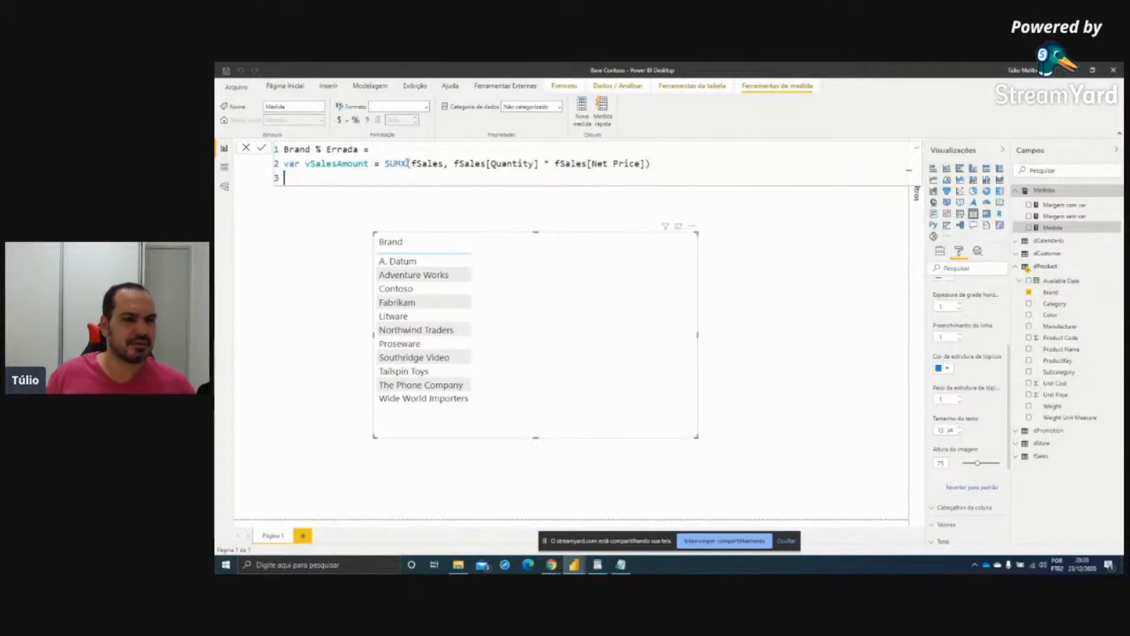
Add the return keyword below the variable and start a DIVIDE function with its arguments on a new line
text(return)
key(shift+Return)
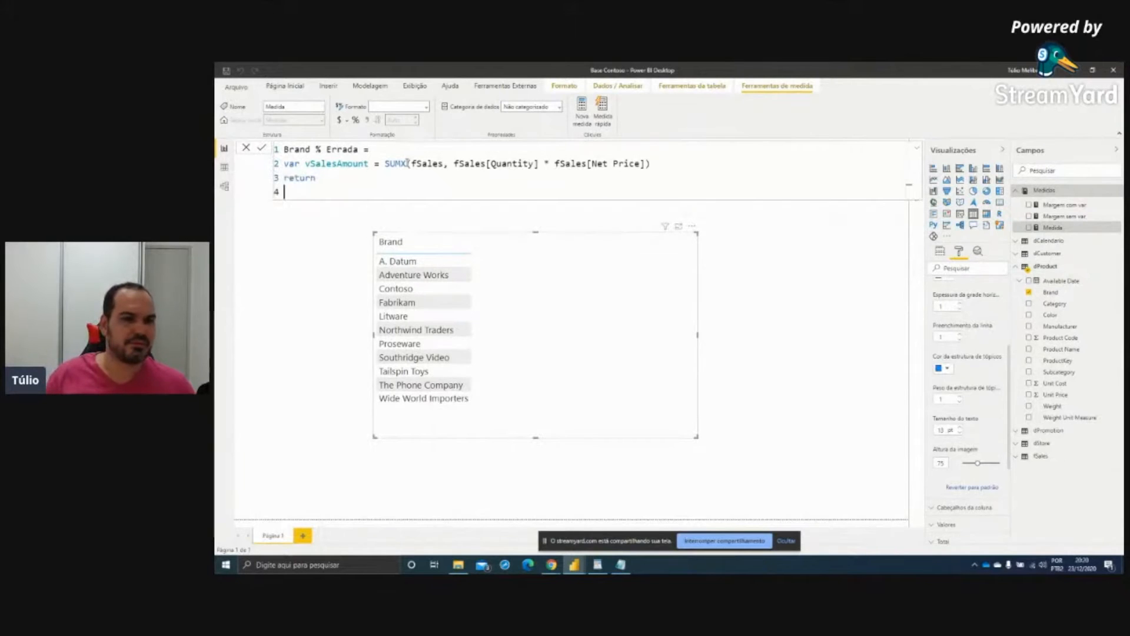
text(divi)
key(Tab)
key(shift+Return)
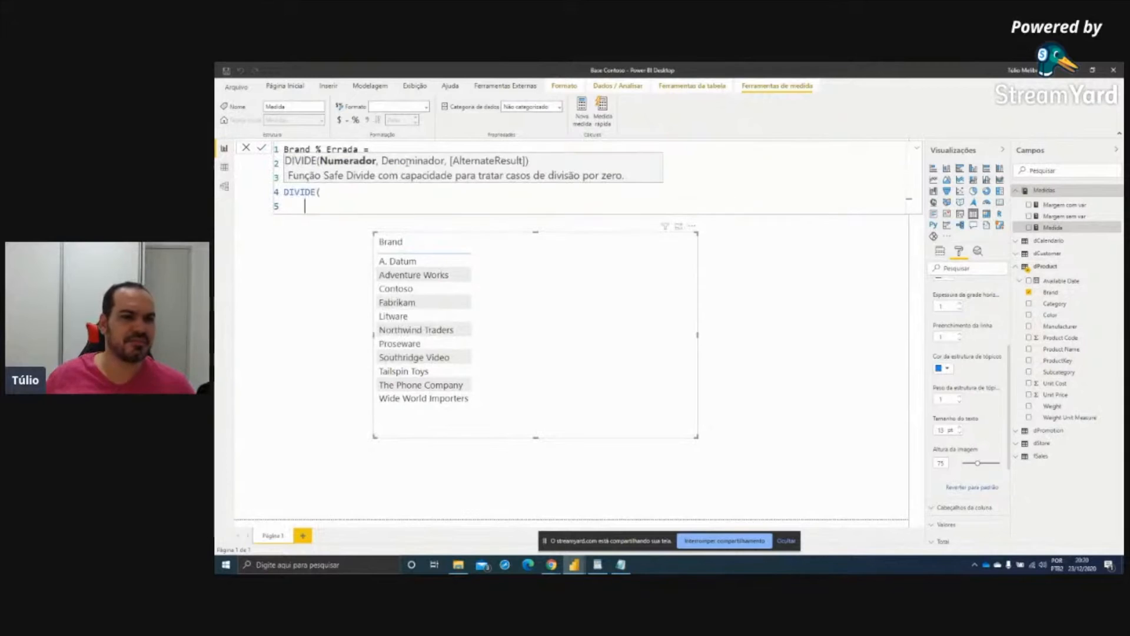
Copy the vSalesAmount variable name into DIVIDE as the numerator and start a new line for the denominator
key(Up)
key(Up)
key(Up)
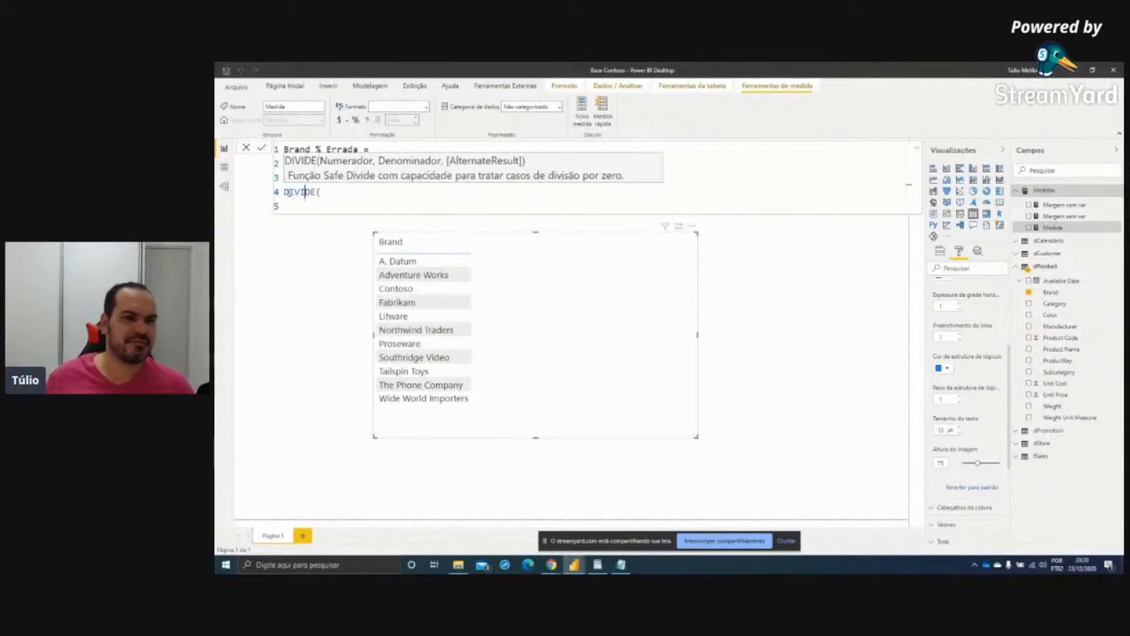
double_click(333, 163)
key(ctrl+c)
key(Down)
key(Down)
key(Down)
key(ctrl+v)
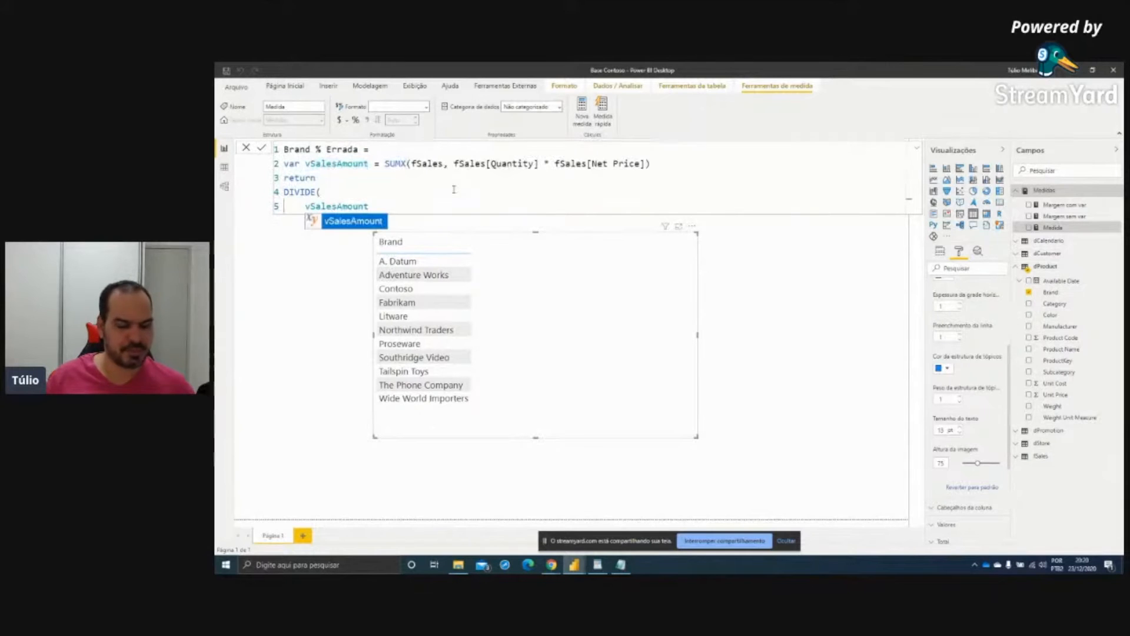
text(,)
key(shift+Return)
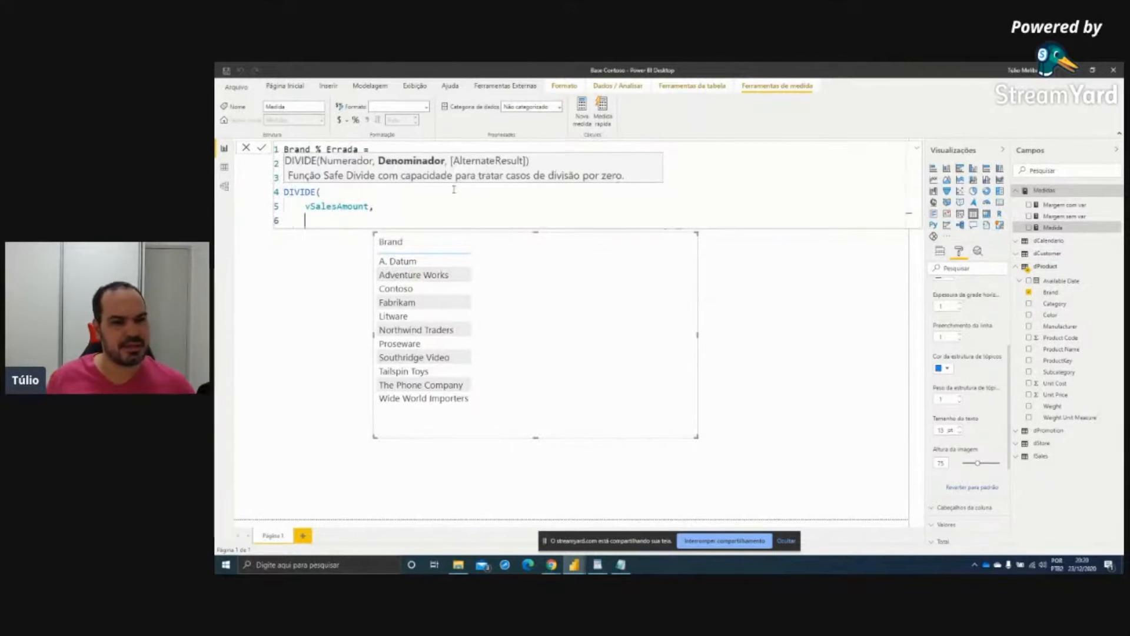
key(ctrl+2)
drag(475, 402, 523, 425)
key(Escape)
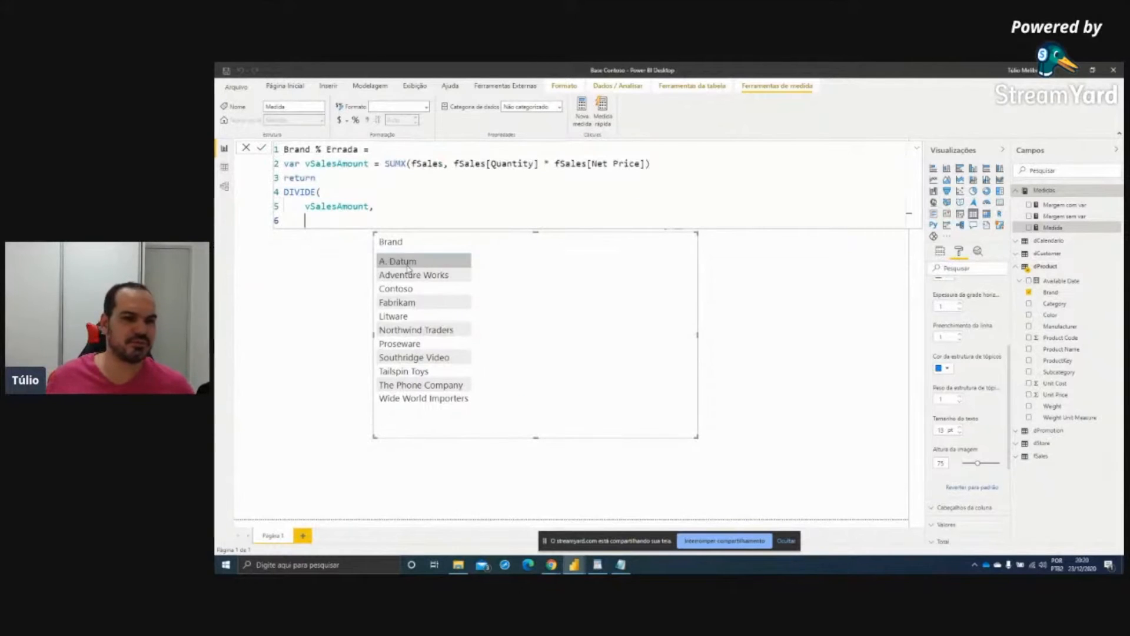
Start the DIVIDE denominator with a CALCULATE function that takes vSalesAmount as its expression
text(CALCULATE()
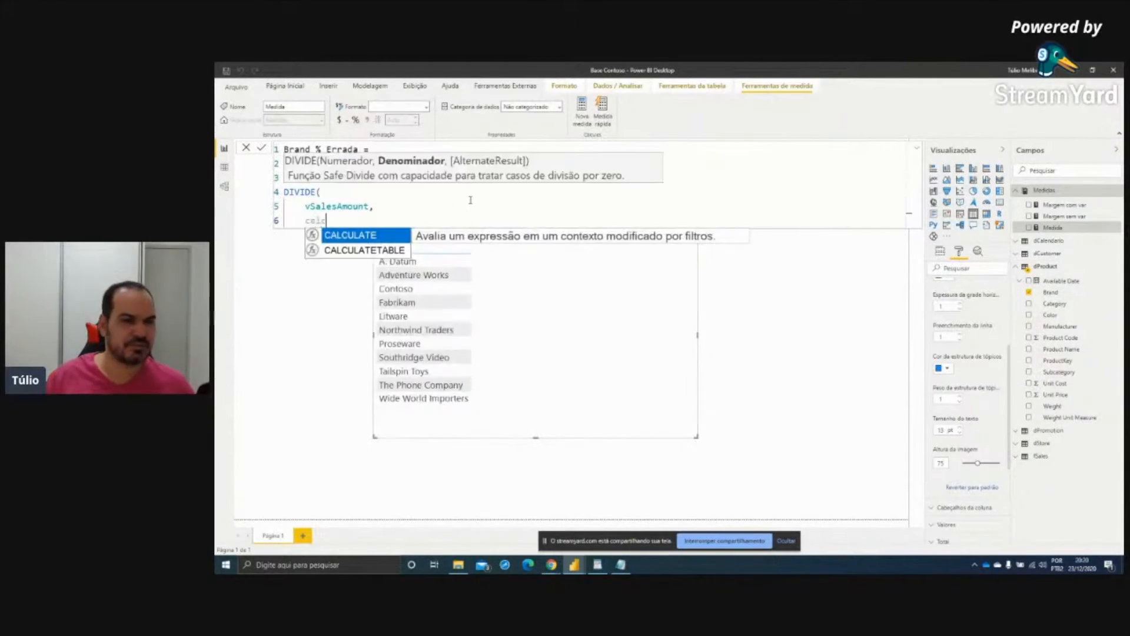
key(shift+Return)
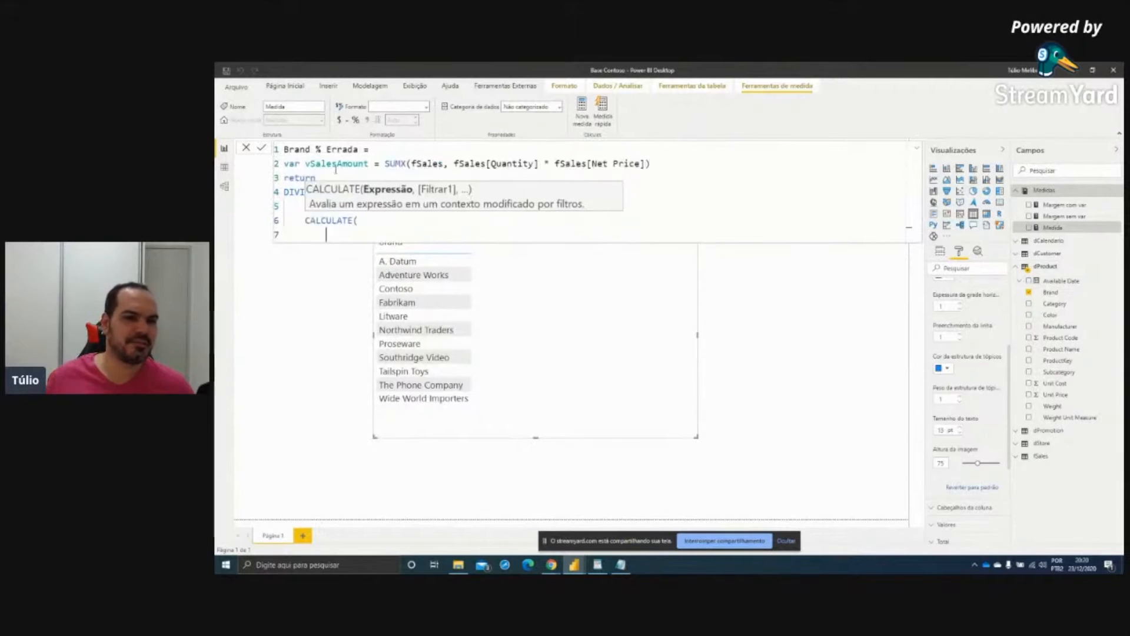
click(338, 235)
text(vSalesAmount)
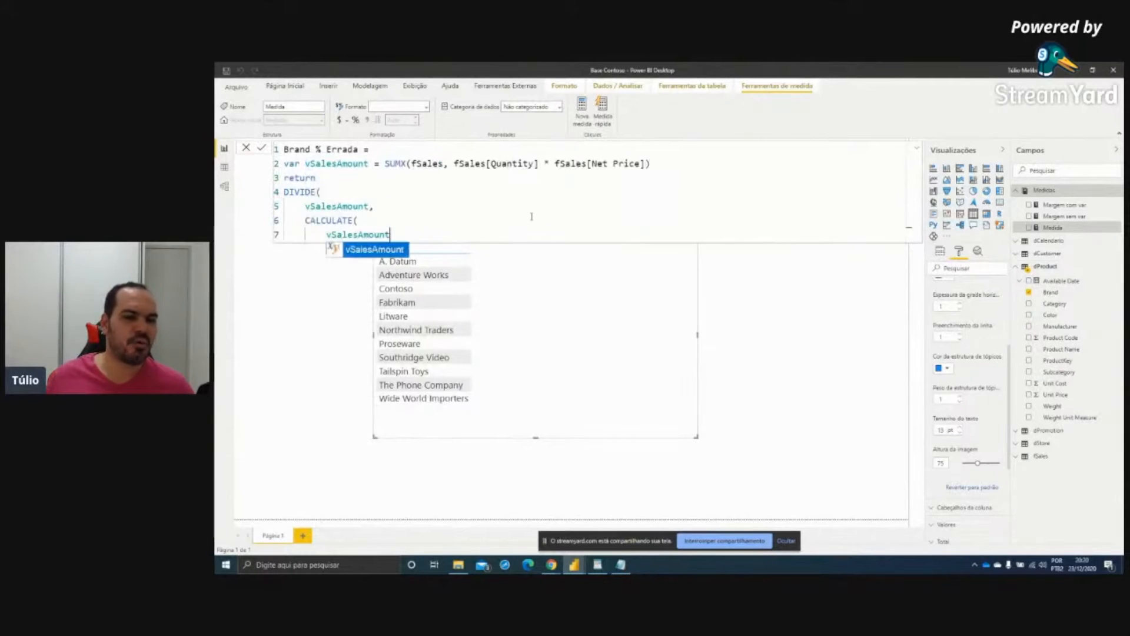
text(,)
key(shift+Return)
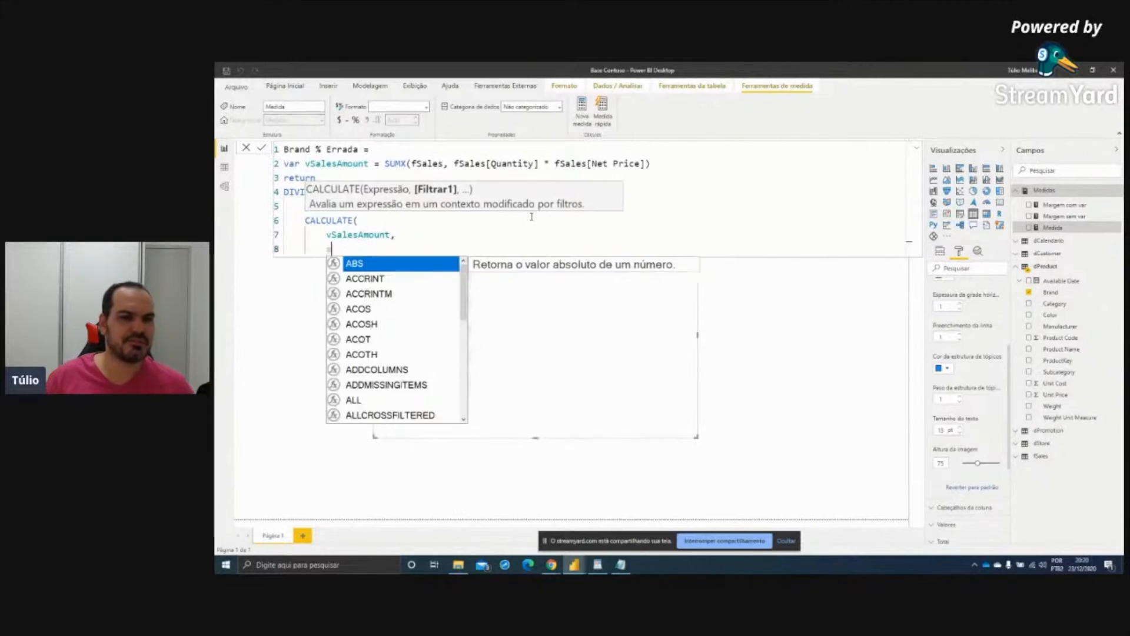
Add ALL(dProduct) as the CALCULATE filter, close both functions and commit the Brand % Errada measure
text(ALL(dProduct))
key(shift+Return)
text())
key(shift+Return)
key(BackSpace)
text())
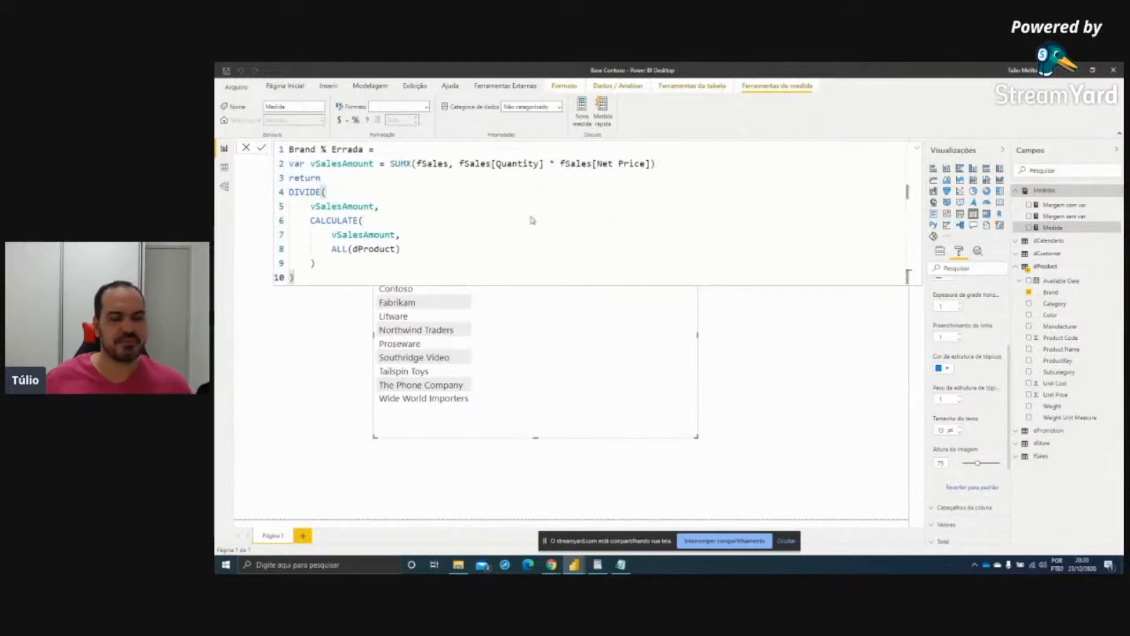
key(Return)
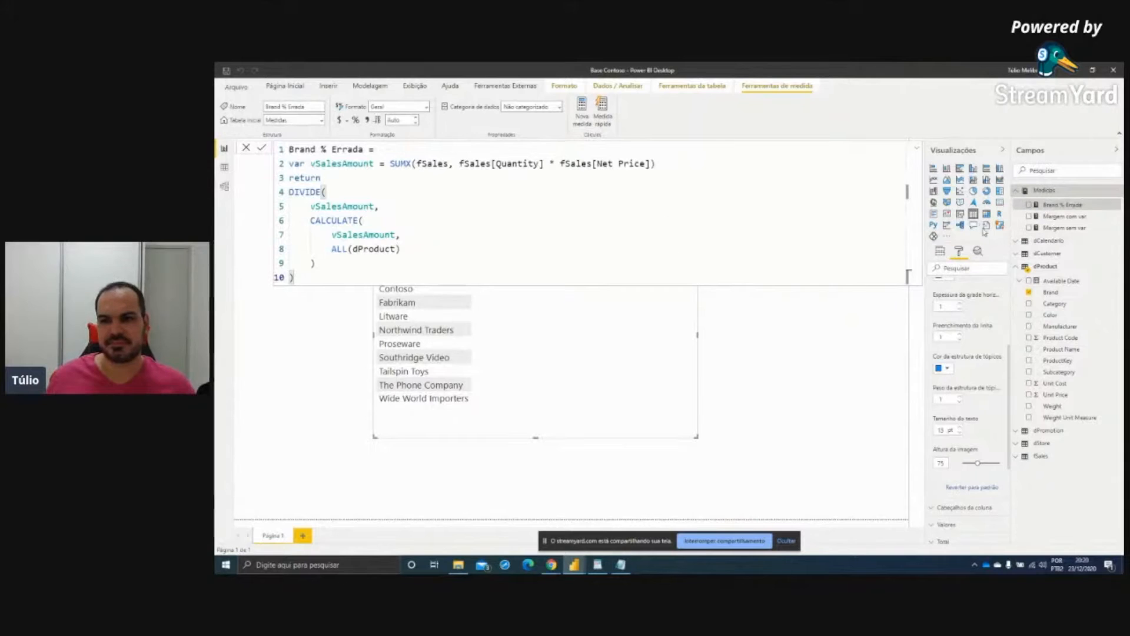
Add the Brand % Errada measure to the brand table visual and move the table below the formula
drag(1057, 206, 577, 336)
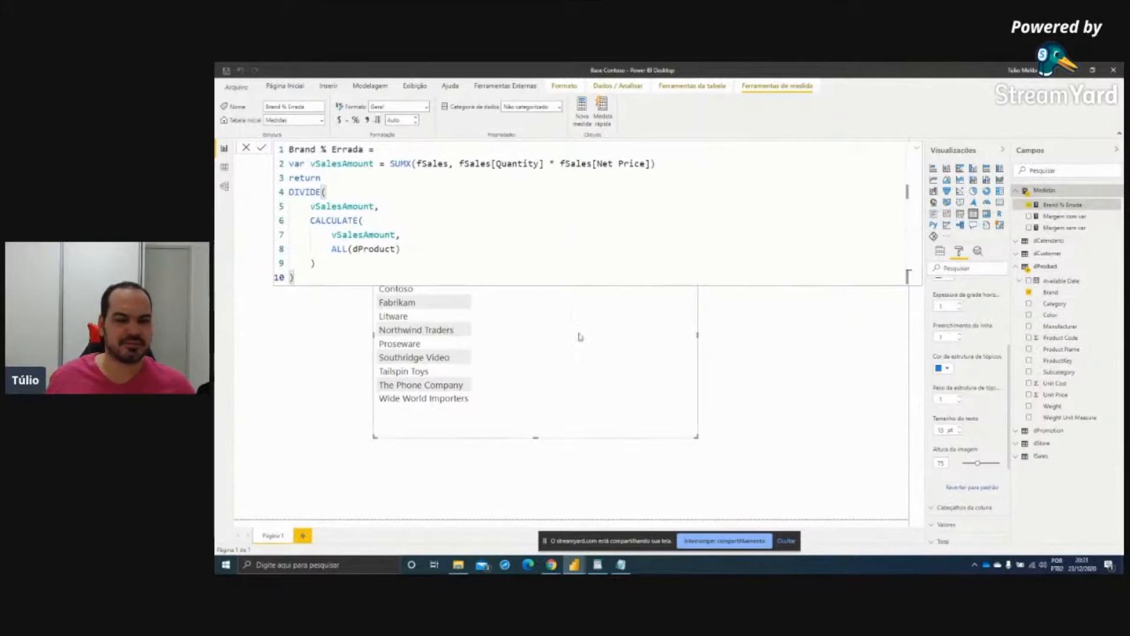
scroll(563, 323, up, 3)
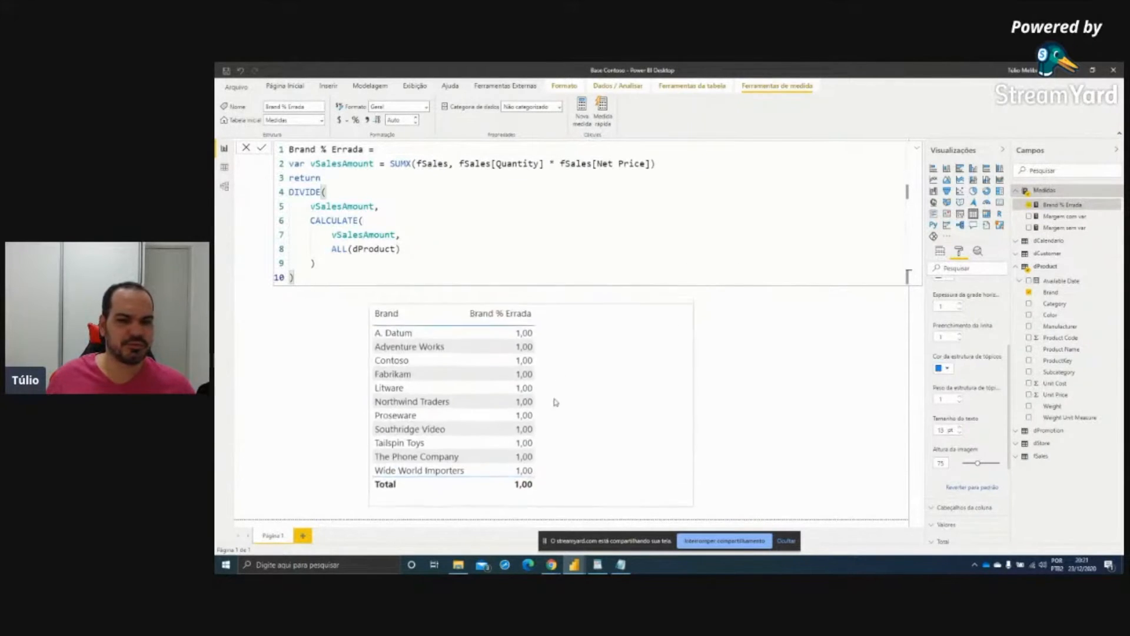
Examine the Brand % Errada values across the brands in the table visual
drag(508, 324, 540, 449)
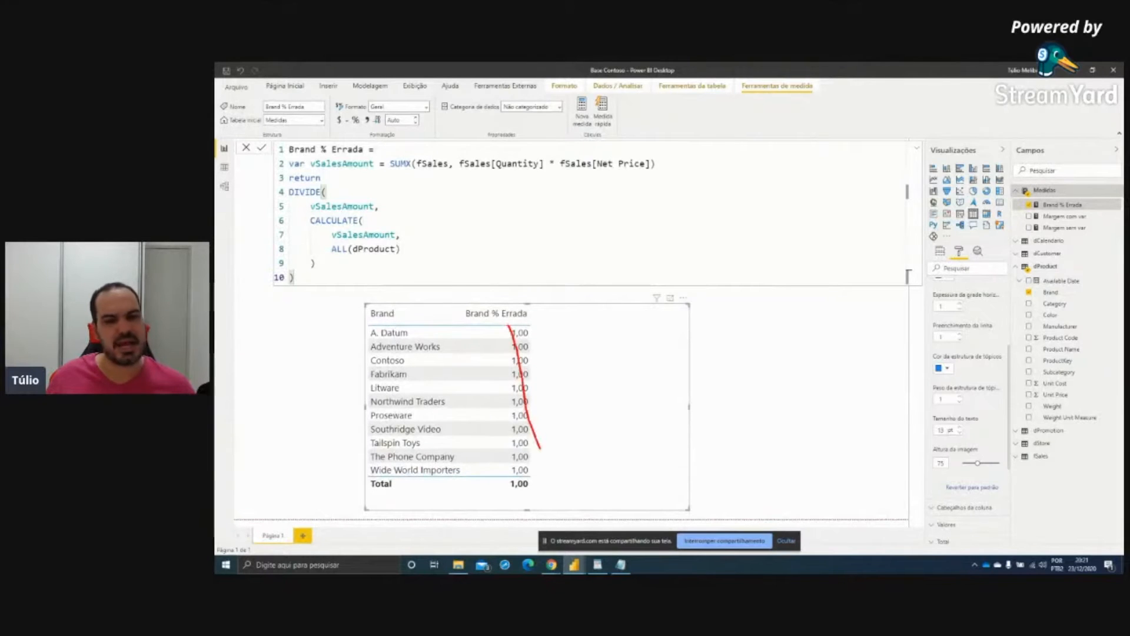
drag(547, 345, 496, 424)
key(Escape)
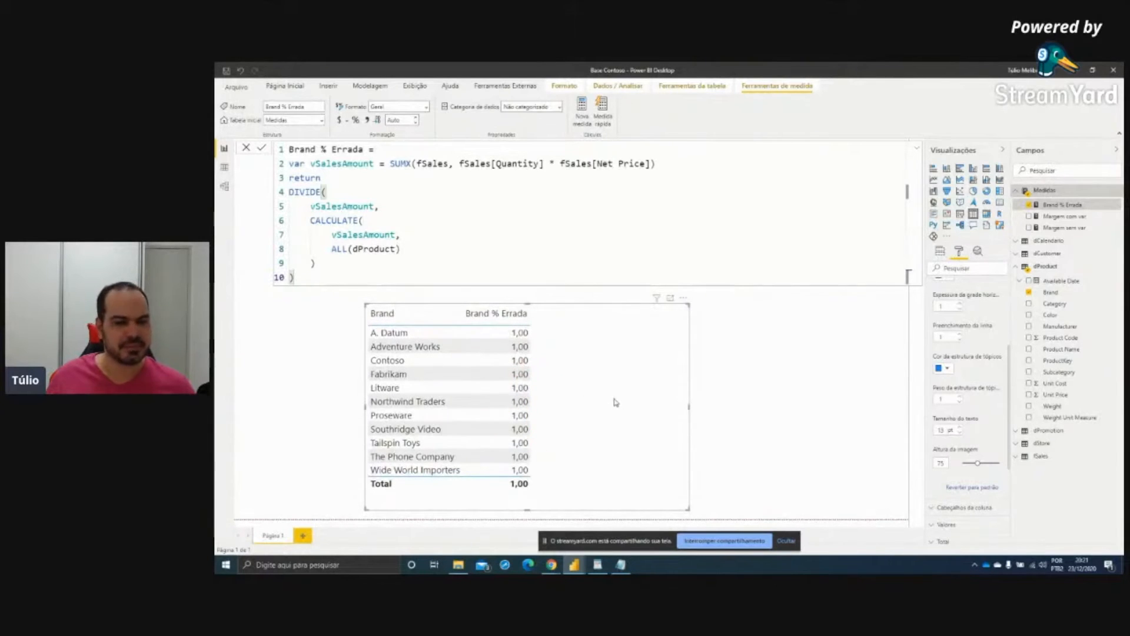
Switch to the WordPad notes and review the Características section on variables being evaluated once and acting as constants
click(598, 565)
key(ctrl+2)
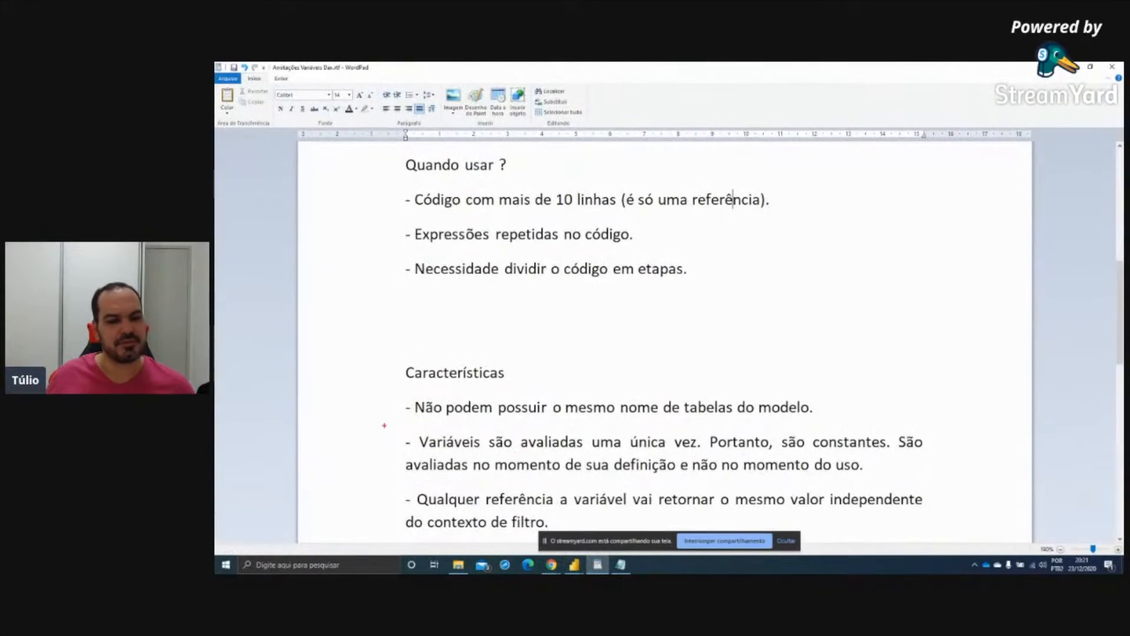
key(Escape)
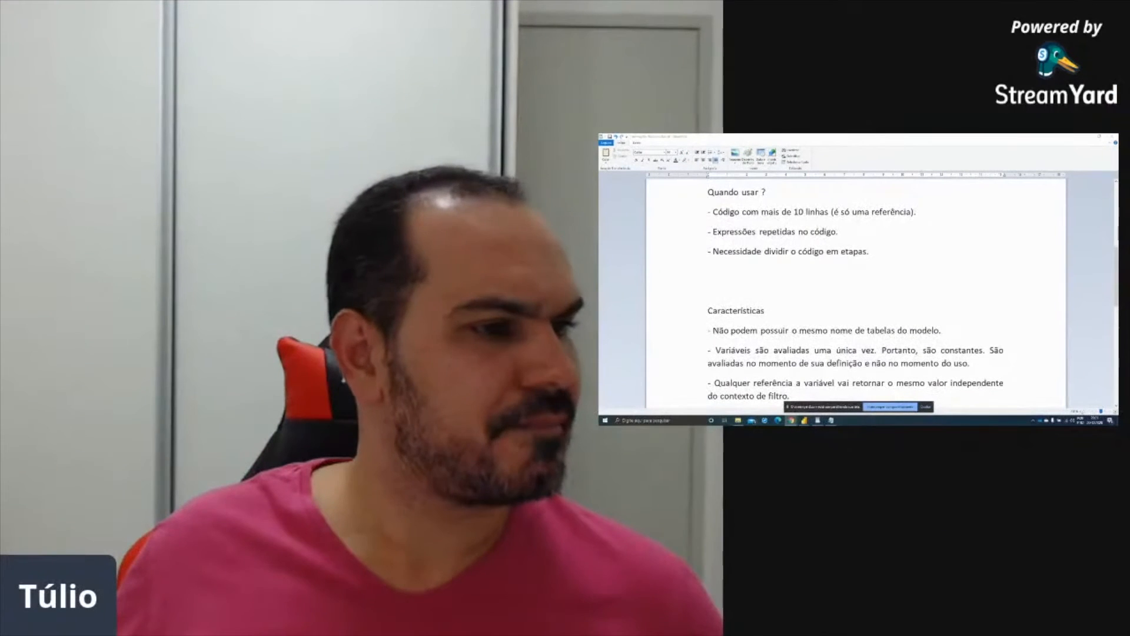
key(ctrl+1)
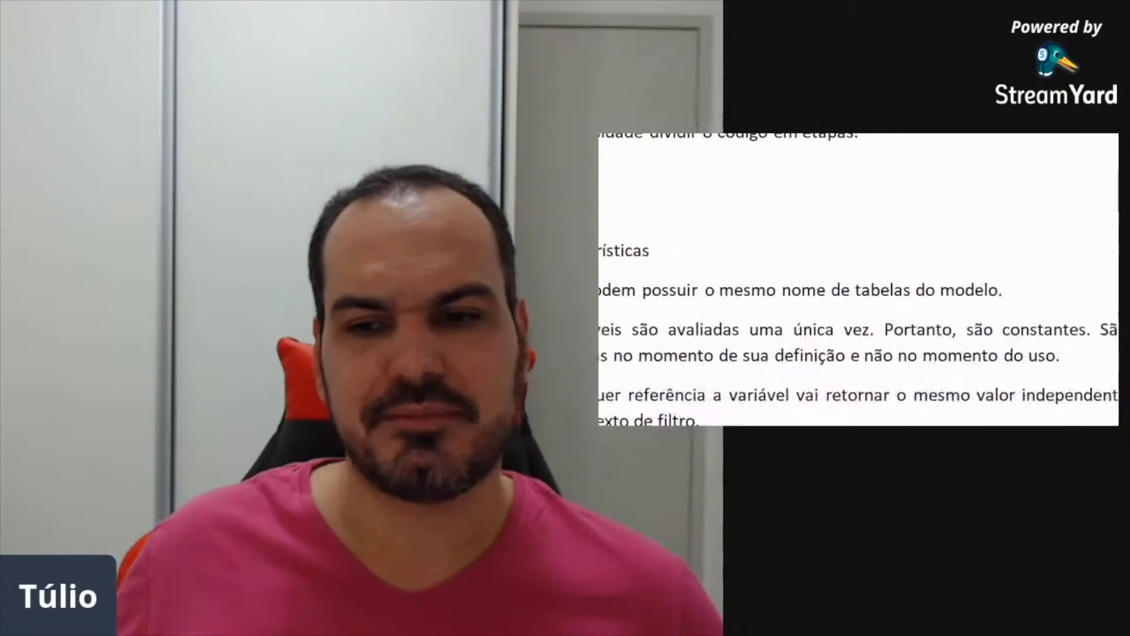
mouse_move(951, 306)
mouse_down()
mouse_move(935, 313)
mouse_move(942, 338)
mouse_move(1024, 336)
mouse_move(965, 305)
mouse_up()
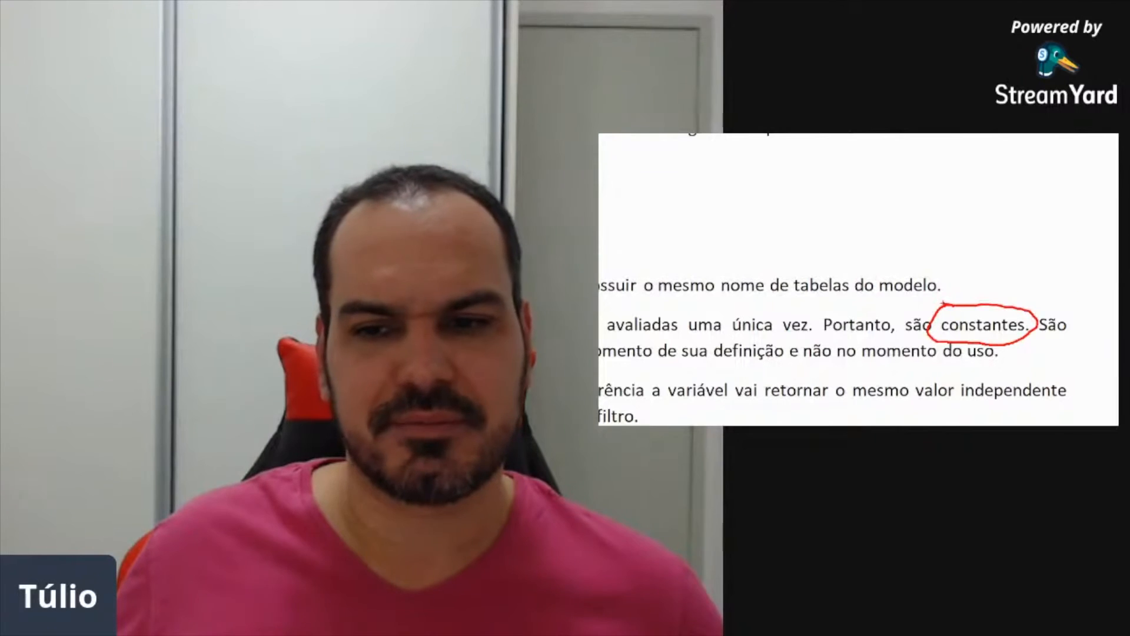
key(Escape)
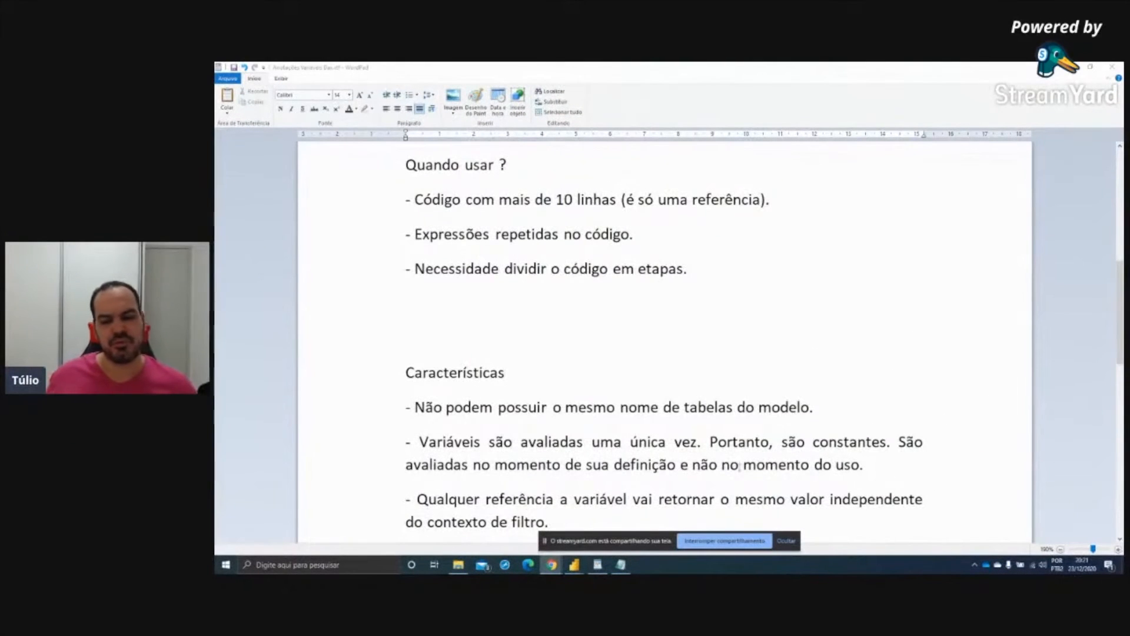
Switch to the Base Contoso report in Power BI Desktop and mark the vSalesAmount definition and the CALCULATE block, then clear the annotations
mouse_move(574, 564)
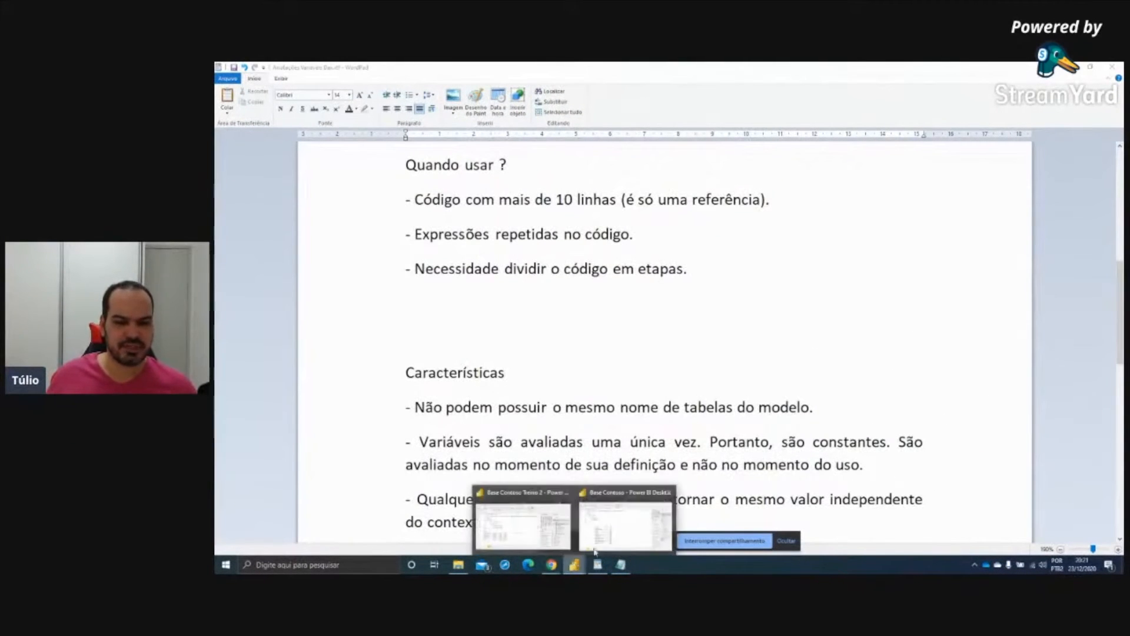
click(624, 518)
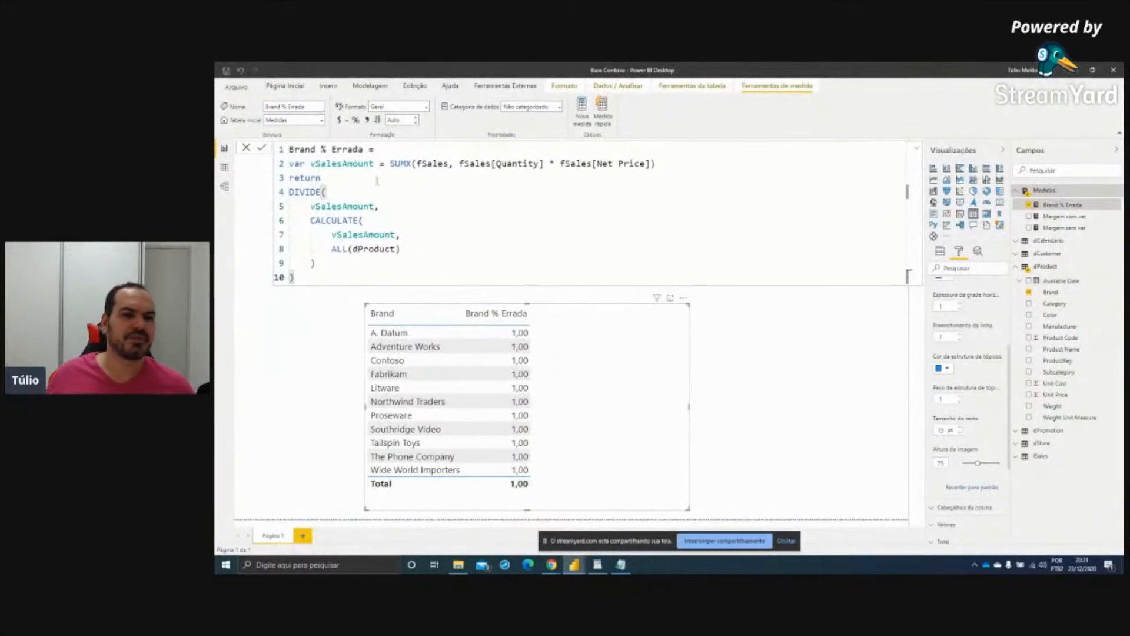
mouse_move(308, 153)
mouse_down()
mouse_move(331, 172)
mouse_move(559, 197)
mouse_move(665, 175)
mouse_up()
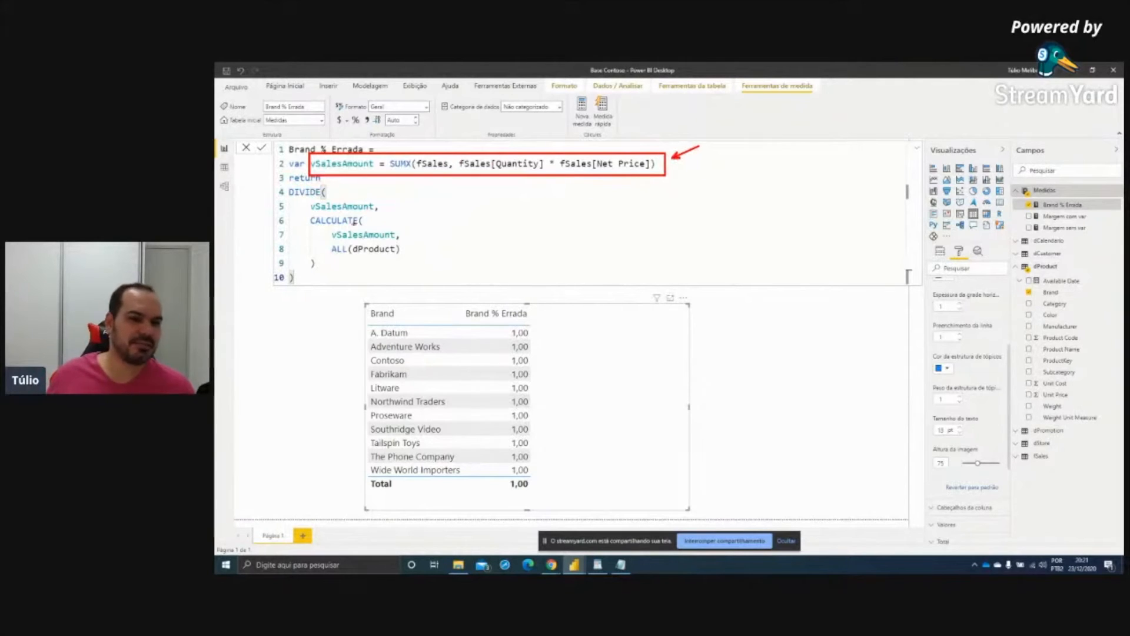
mouse_move(316, 211)
mouse_down()
mouse_move(302, 219)
mouse_move(327, 274)
mouse_move(404, 261)
mouse_move(412, 219)
mouse_move(328, 212)
mouse_up()
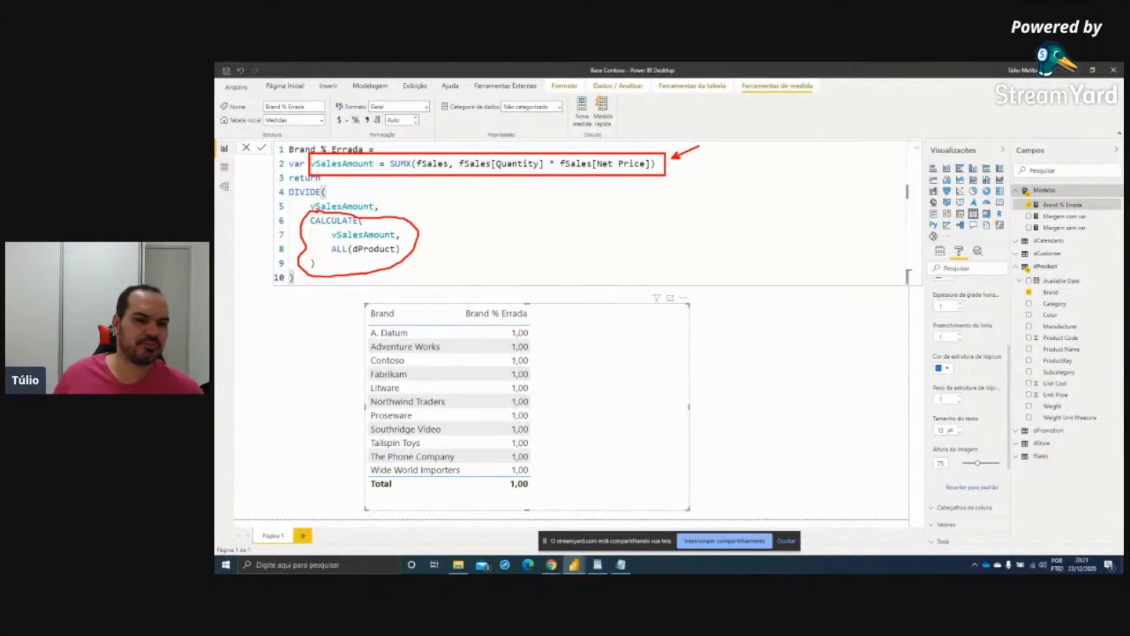
drag(318, 215, 357, 259)
drag(360, 218, 326, 259)
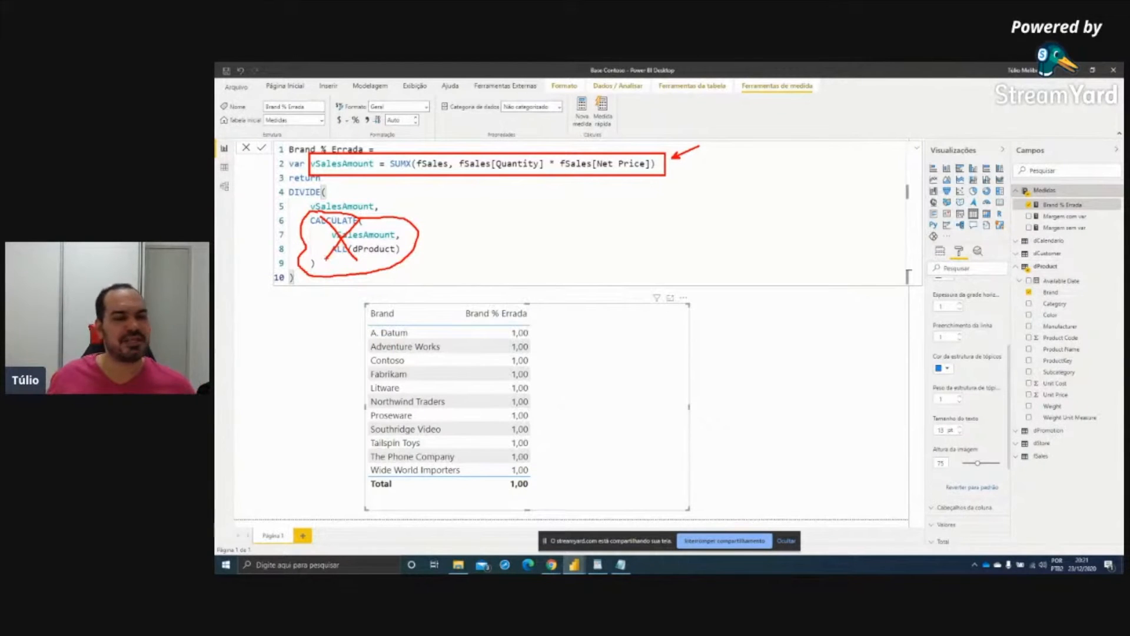
key(Escape)
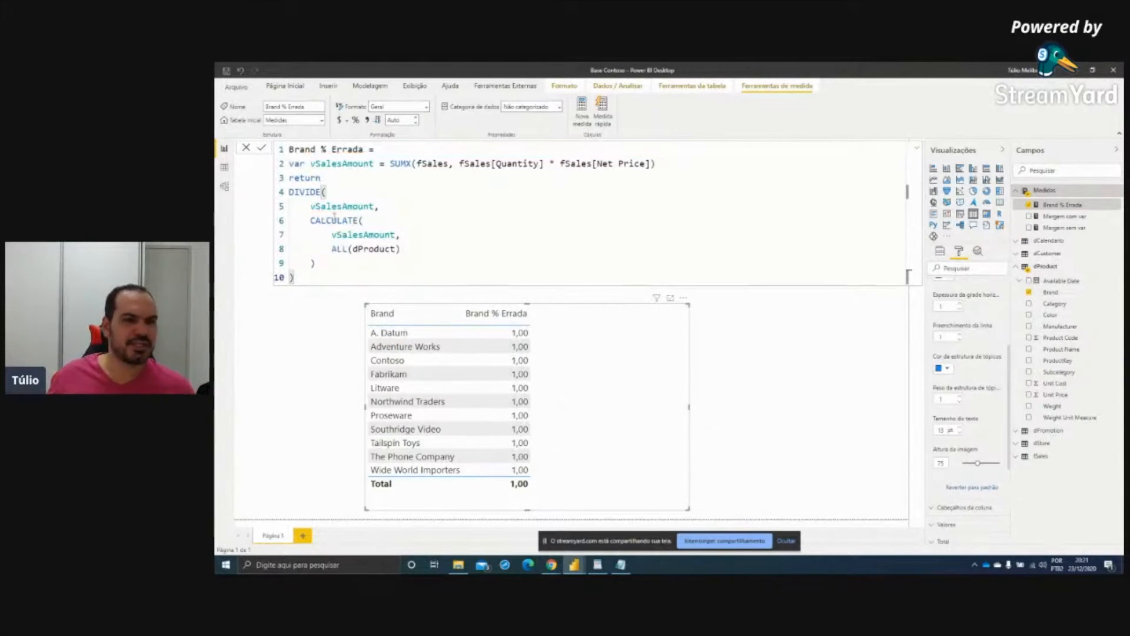
Compare both vSalesAmount references in DIVIDE with the Brand % Errada column, cross out the CALCULATE block and clear the annotations
drag(327, 228, 389, 242)
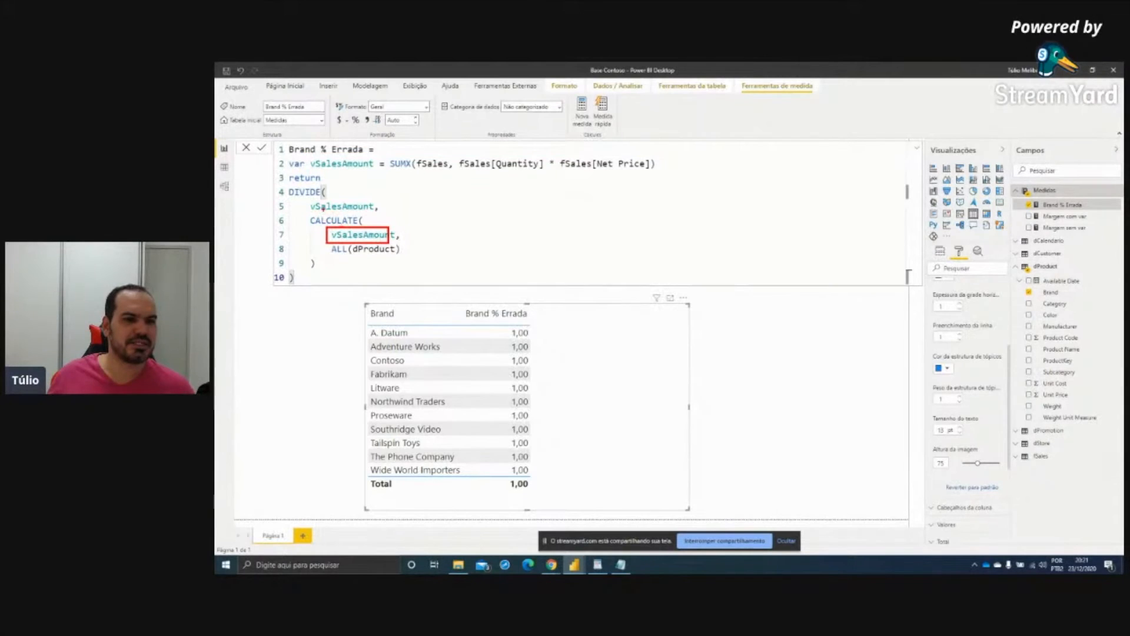
mouse_move(315, 210)
mouse_down()
mouse_move(383, 290)
mouse_move(381, 215)
mouse_move(322, 210)
mouse_move(386, 214)
mouse_up()
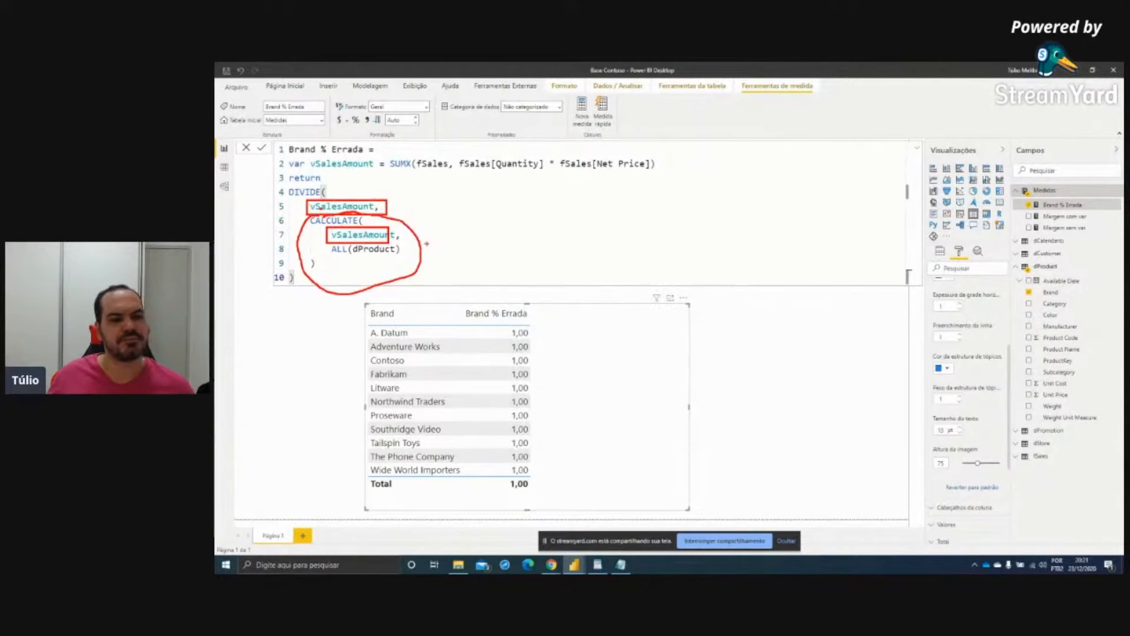
mouse_move(506, 324)
mouse_down()
mouse_move(542, 429)
mouse_move(506, 325)
mouse_up()
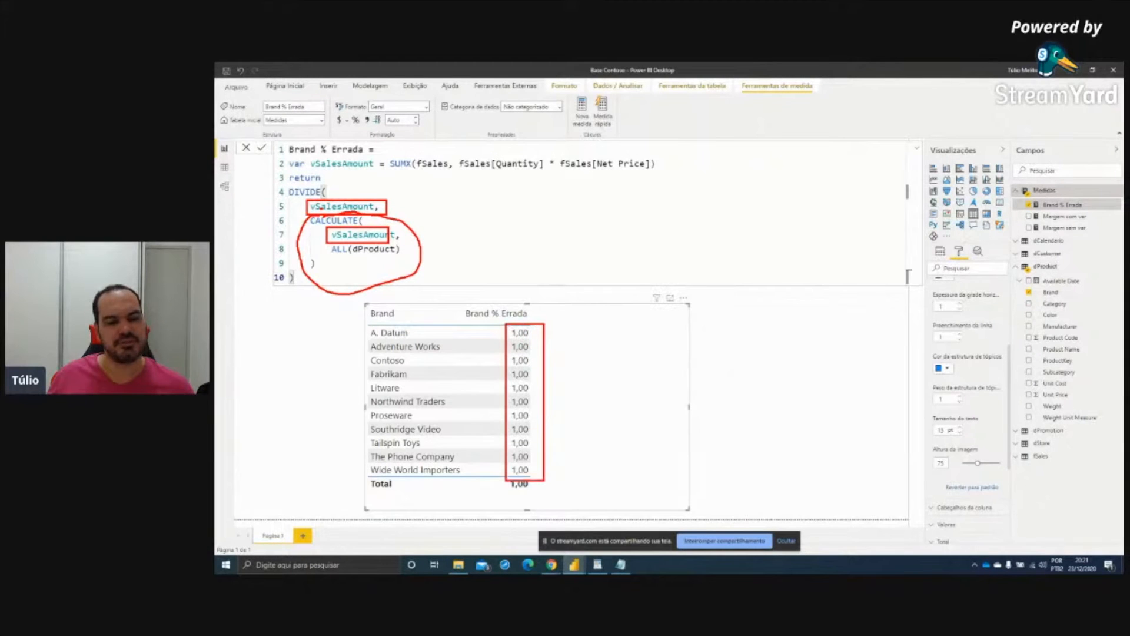
key(Escape)
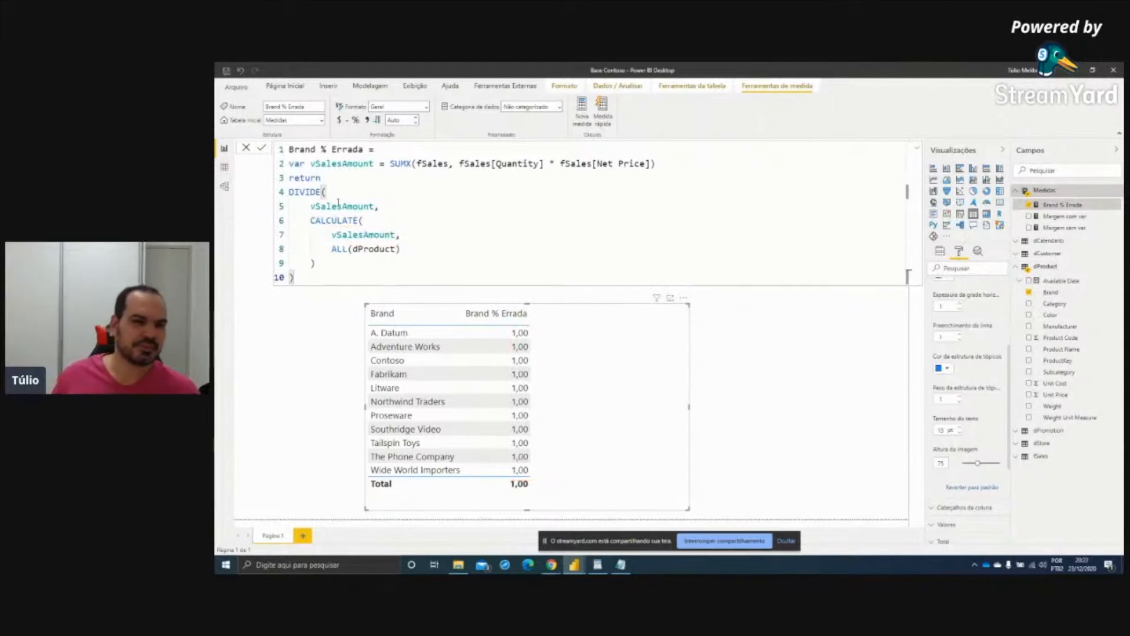
drag(308, 210, 363, 263)
drag(363, 218, 307, 266)
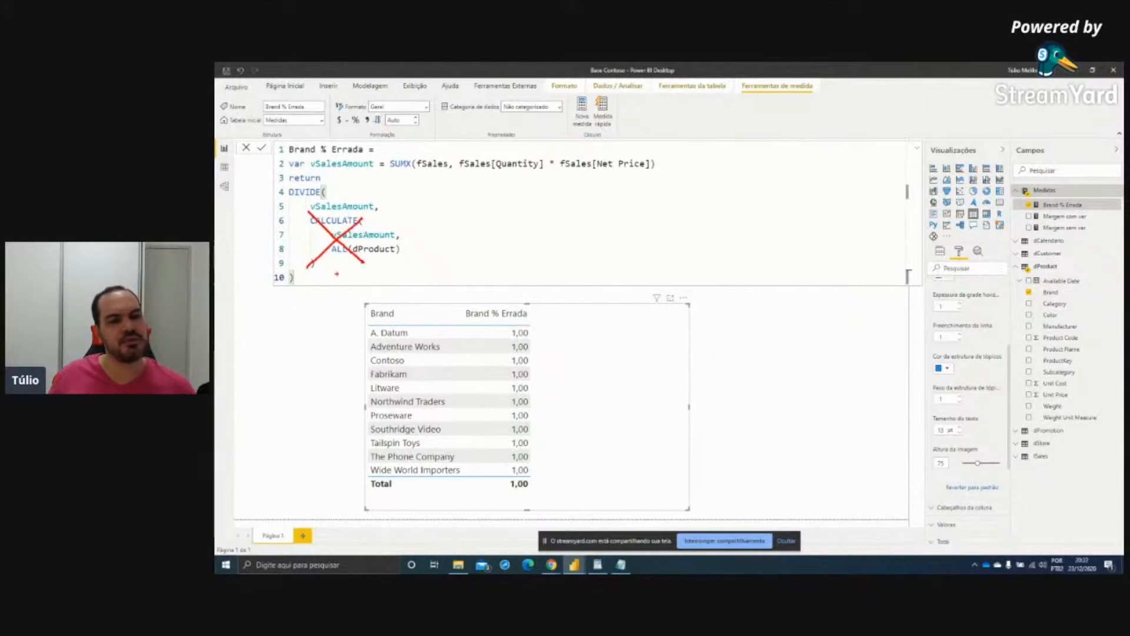
key(Escape)
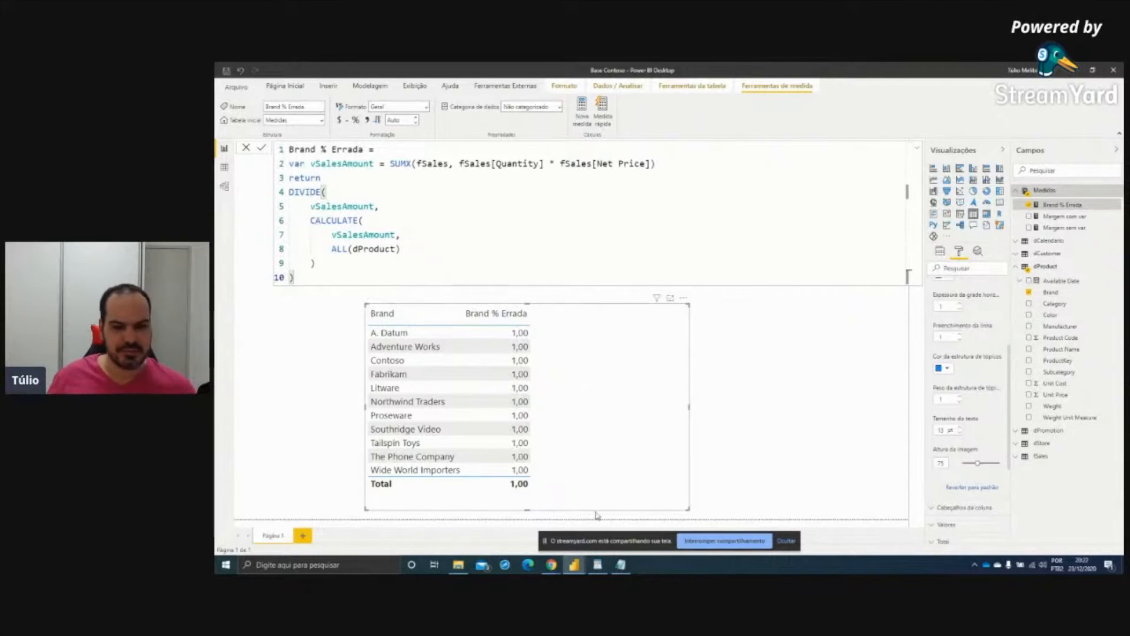
Switch to the WordPad notes and mark the point on variables being evaluated once, circling the word definição
click(597, 564)
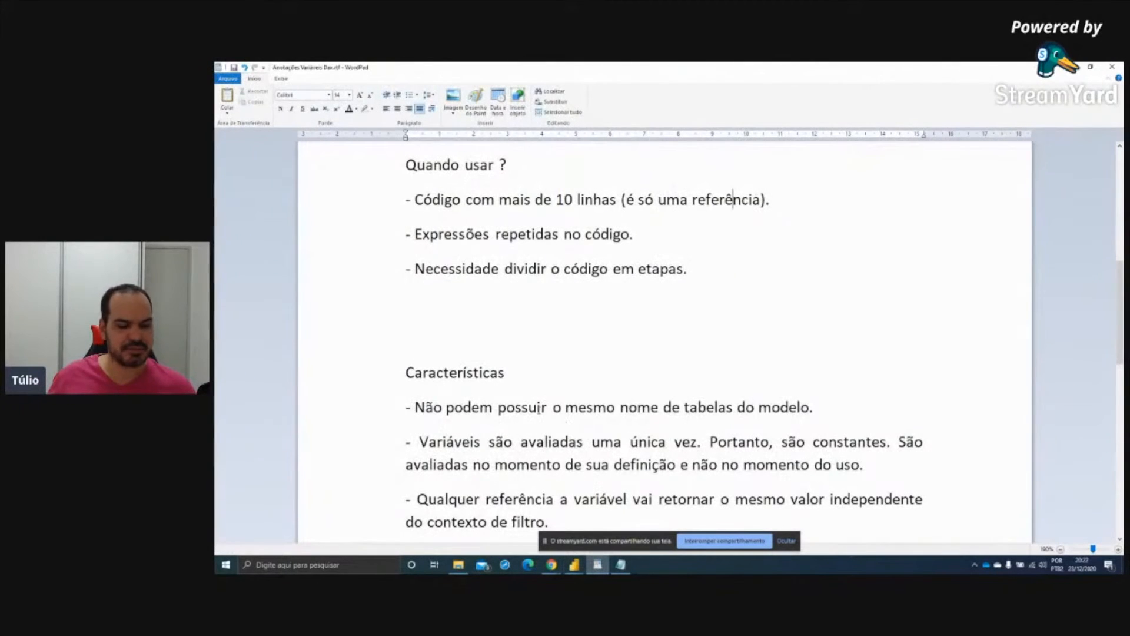
mouse_move(388, 428)
mouse_down()
mouse_move(927, 487)
mouse_move(942, 475)
mouse_up()
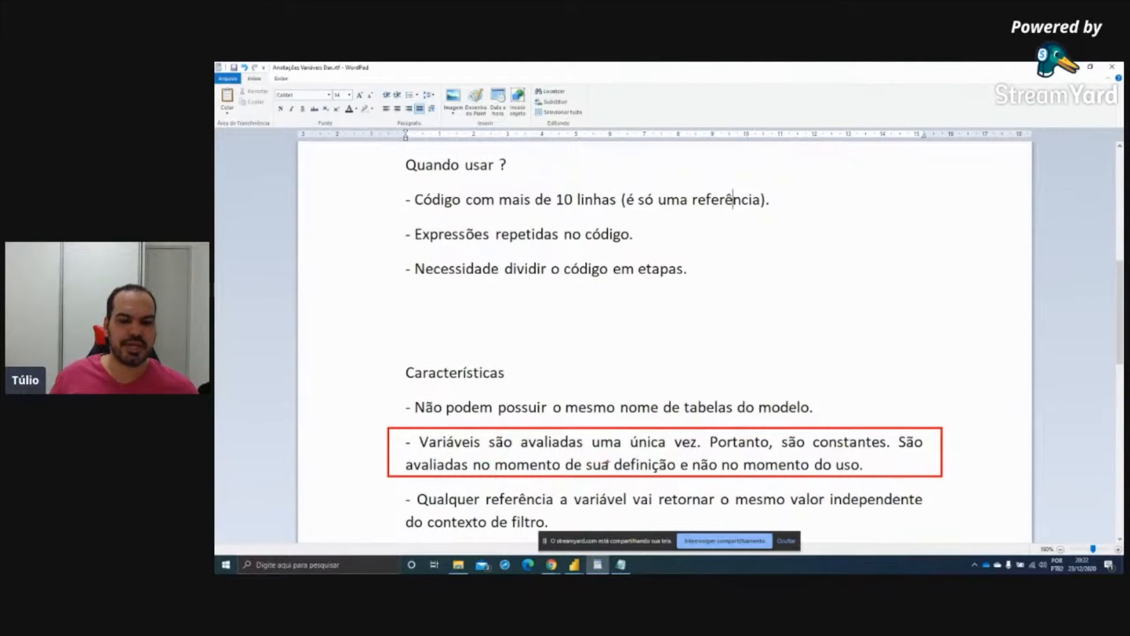
drag(616, 454, 652, 486)
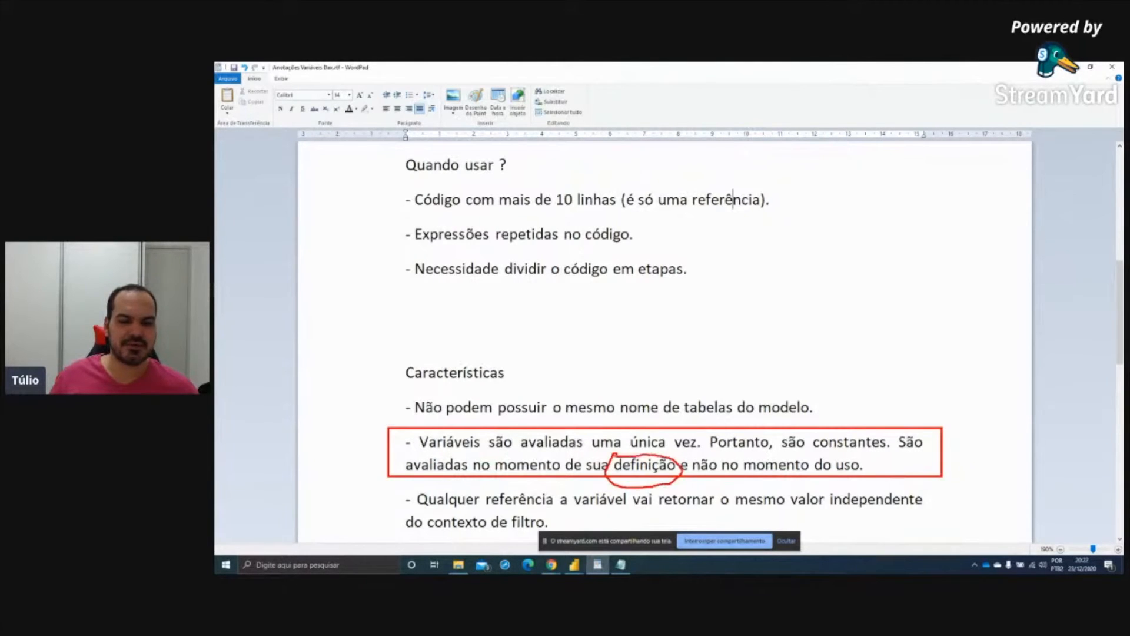
key(Escape)
Return to the Base Contoso report in Power BI Desktop and review the SUMX variable definition against the CALCULATE block
mouse_move(575, 566)
click(625, 526)
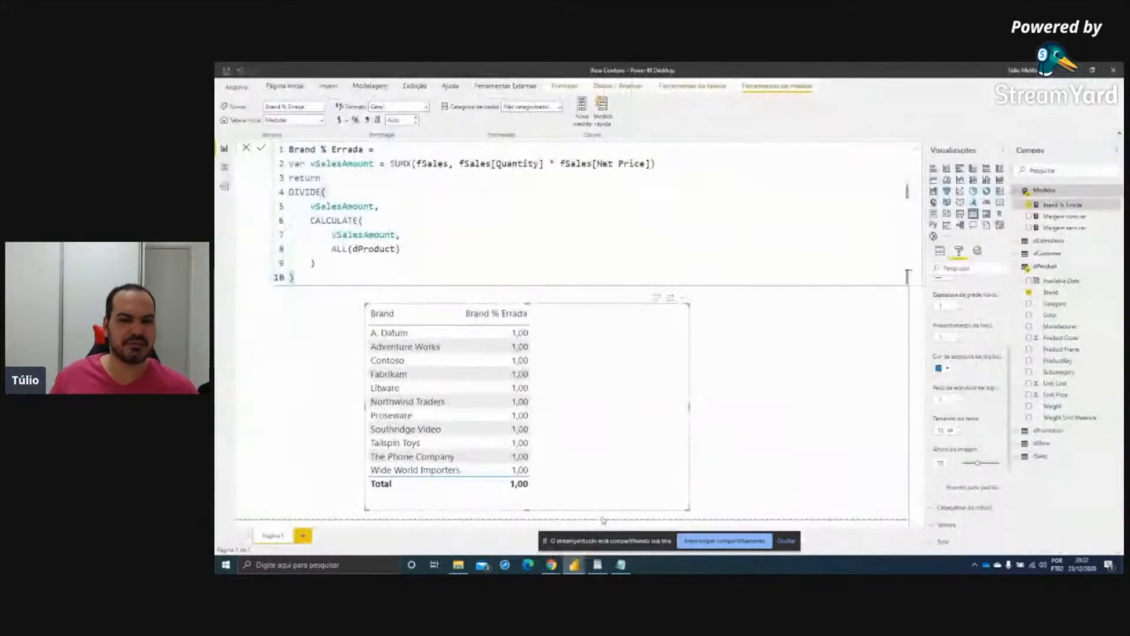
mouse_move(311, 156)
mouse_down()
mouse_move(560, 192)
mouse_move(664, 173)
mouse_up()
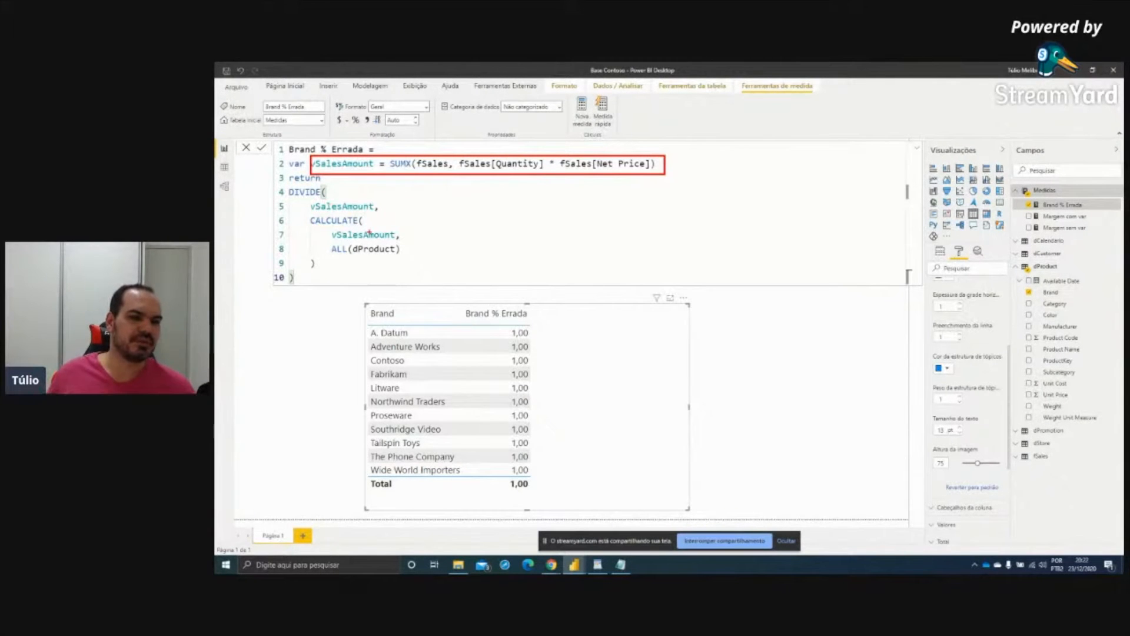
mouse_move(302, 238)
mouse_down()
mouse_move(313, 278)
mouse_move(405, 266)
mouse_move(406, 224)
mouse_move(360, 210)
mouse_up()
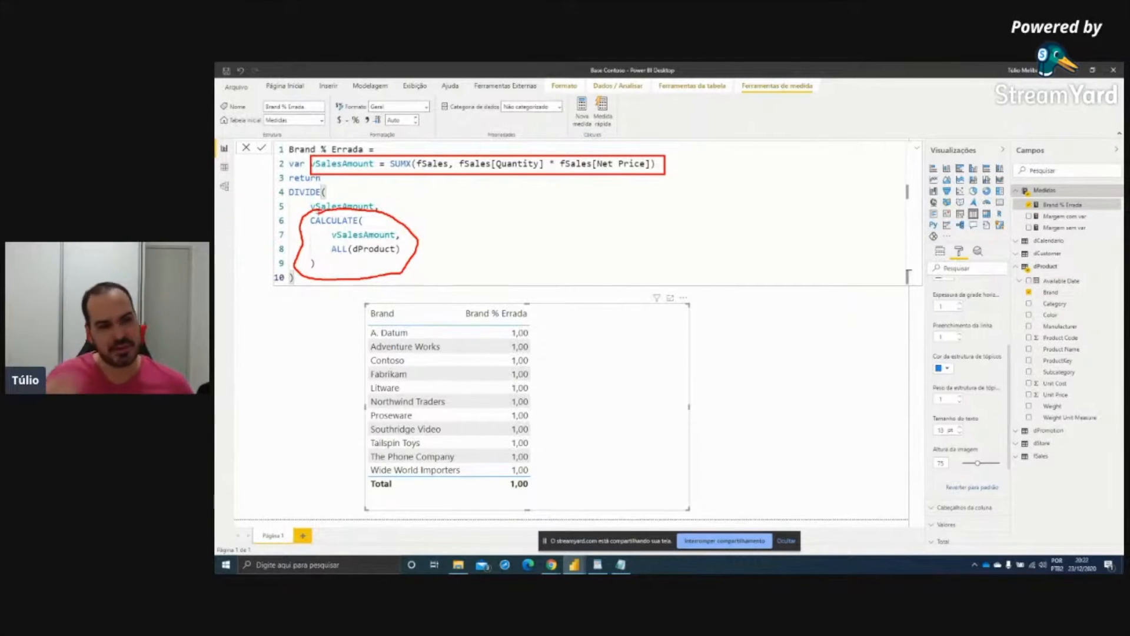
key(Escape)
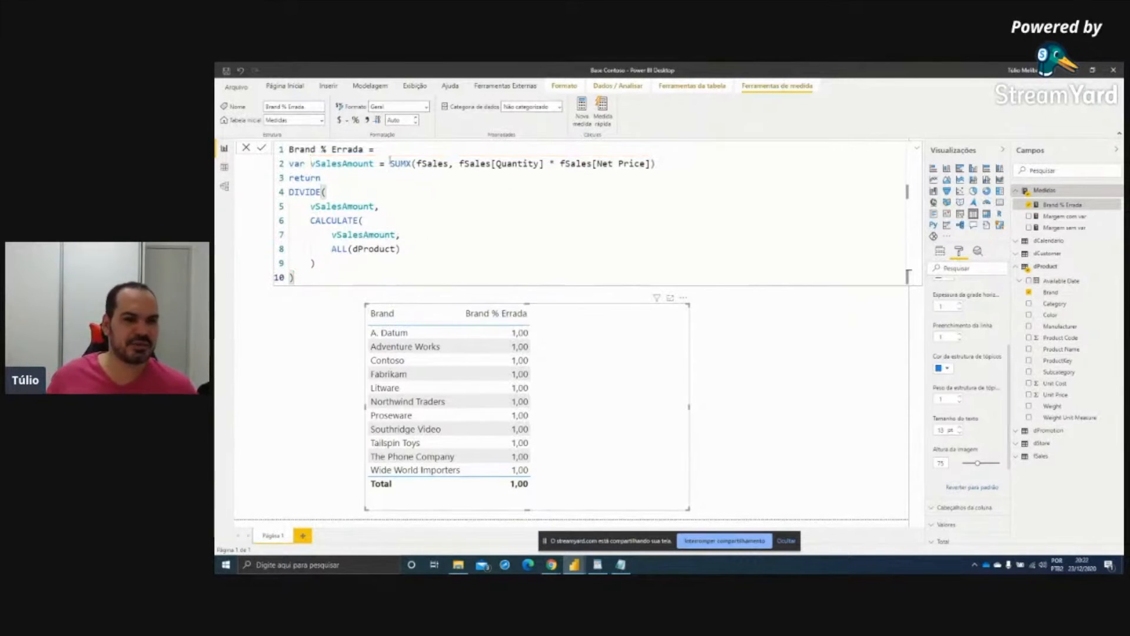
Replace vSalesAmount inside CALCULATE with SUMX(fSales, fSales[Quantity] * fSales[Net Price]), commit the measure and format it as a percentage
drag(391, 163, 655, 163)
key(ctrl+c)
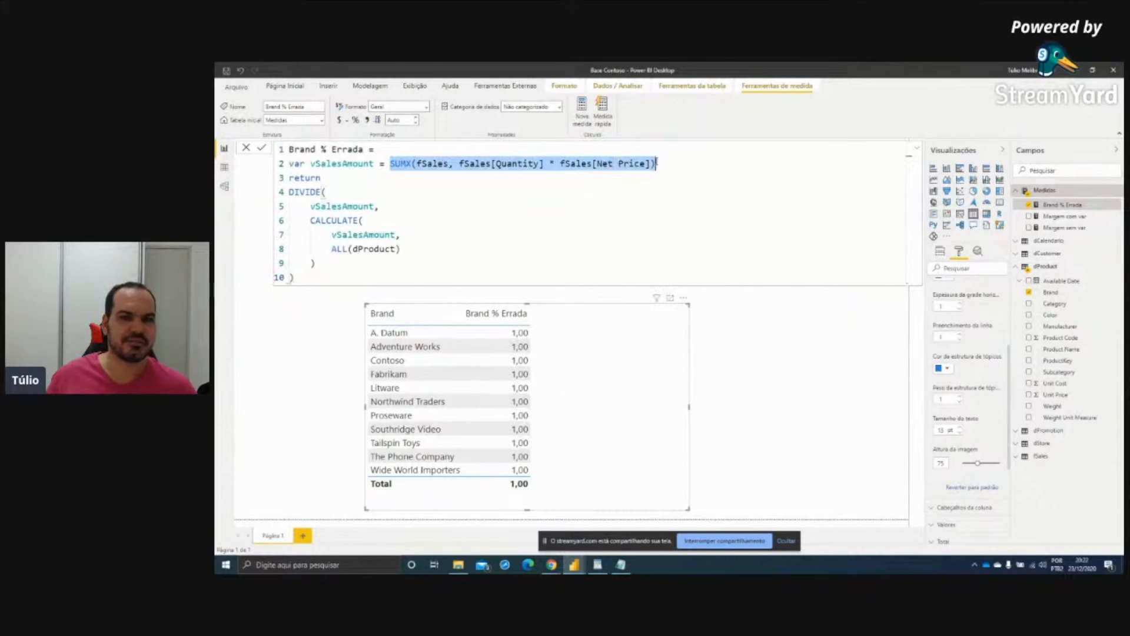
double_click(368, 235)
key(ctrl+v)
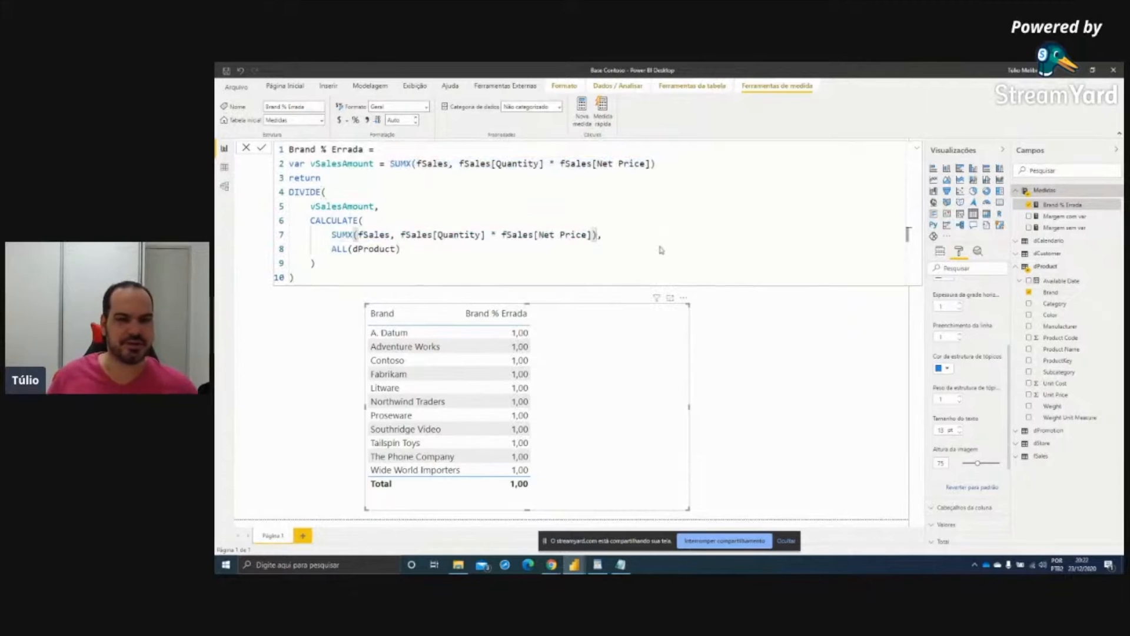
key(Return)
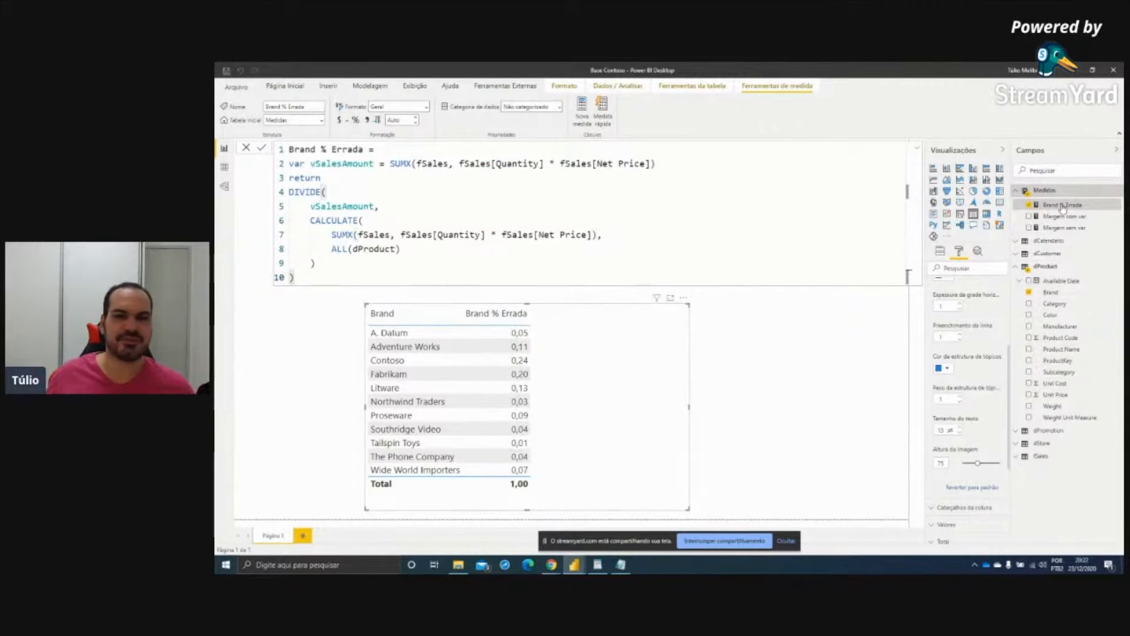
click(355, 120)
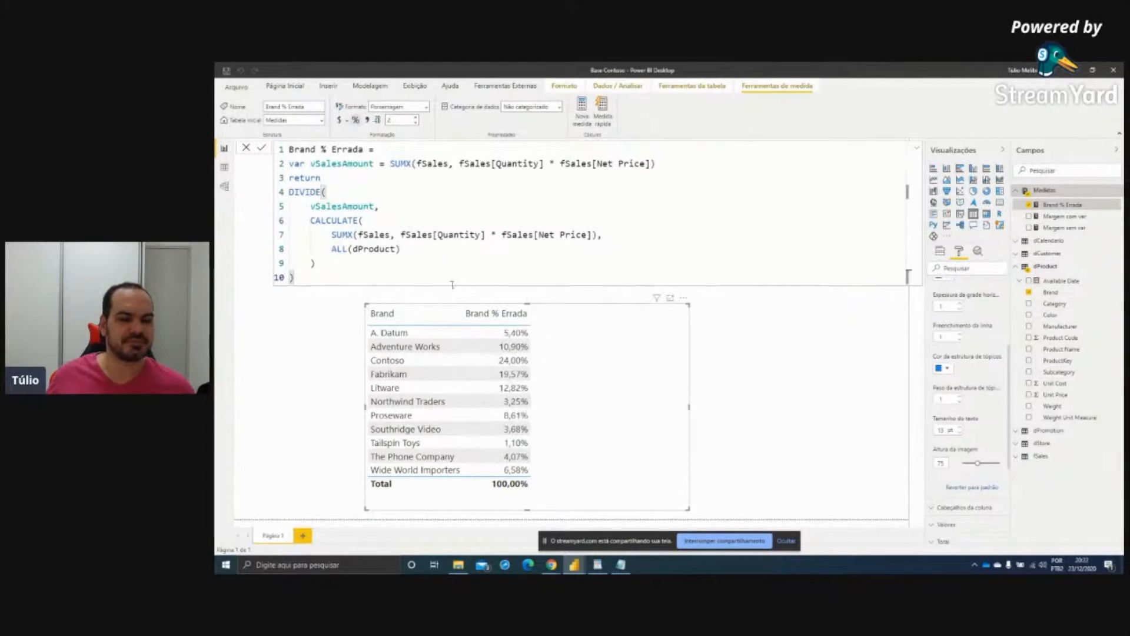
Examine the brand percentages in the table against the SUMX expression in CALCULATE and the variable definition in the formula
mouse_move(488, 314)
mouse_down()
mouse_move(509, 351)
mouse_move(536, 484)
mouse_up()
mouse_move(327, 226)
mouse_down()
mouse_move(523, 254)
mouse_move(607, 240)
mouse_up()
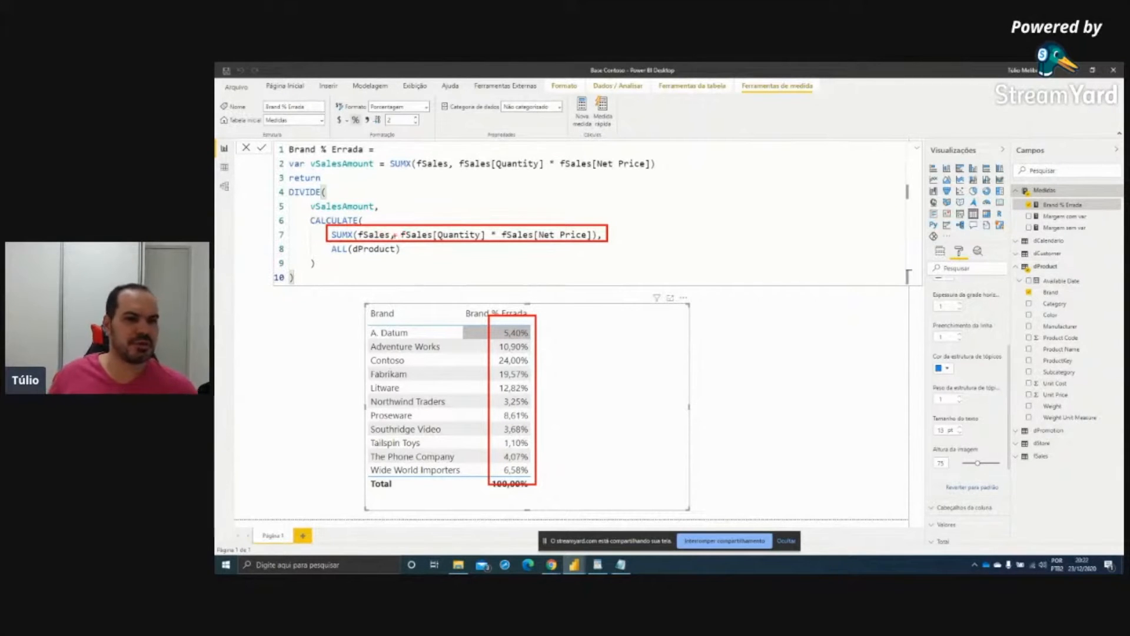
key(Escape)
key(ctrl+2)
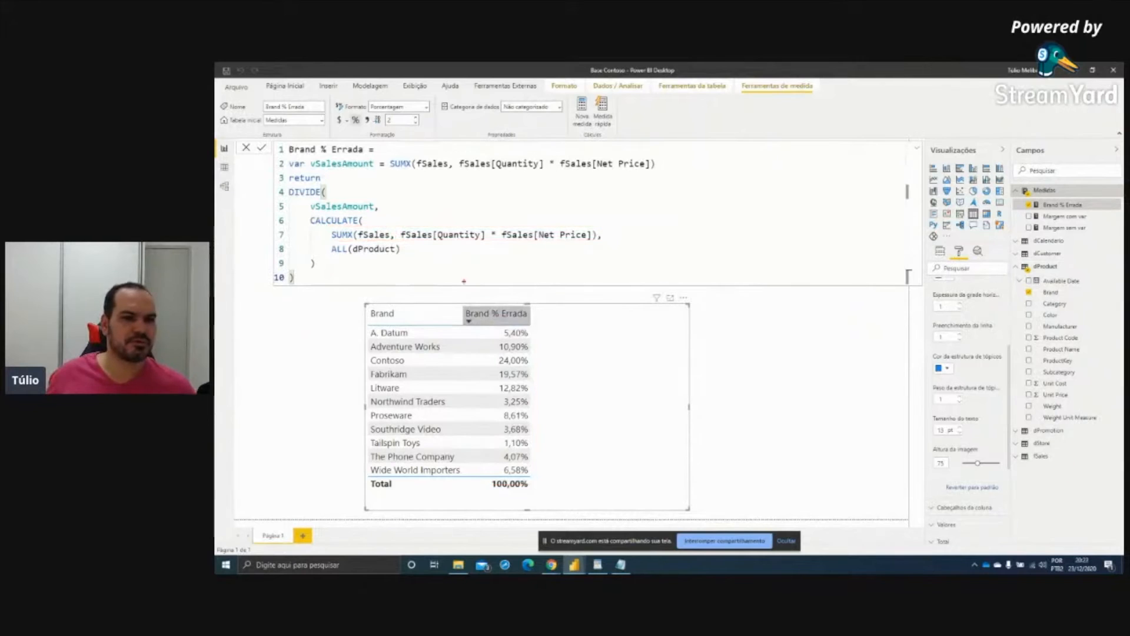
mouse_move(309, 155)
mouse_down()
mouse_move(380, 174)
mouse_move(292, 221)
mouse_move(316, 237)
mouse_up()
drag(308, 228, 306, 241)
drag(282, 181, 314, 210)
key(Escape)
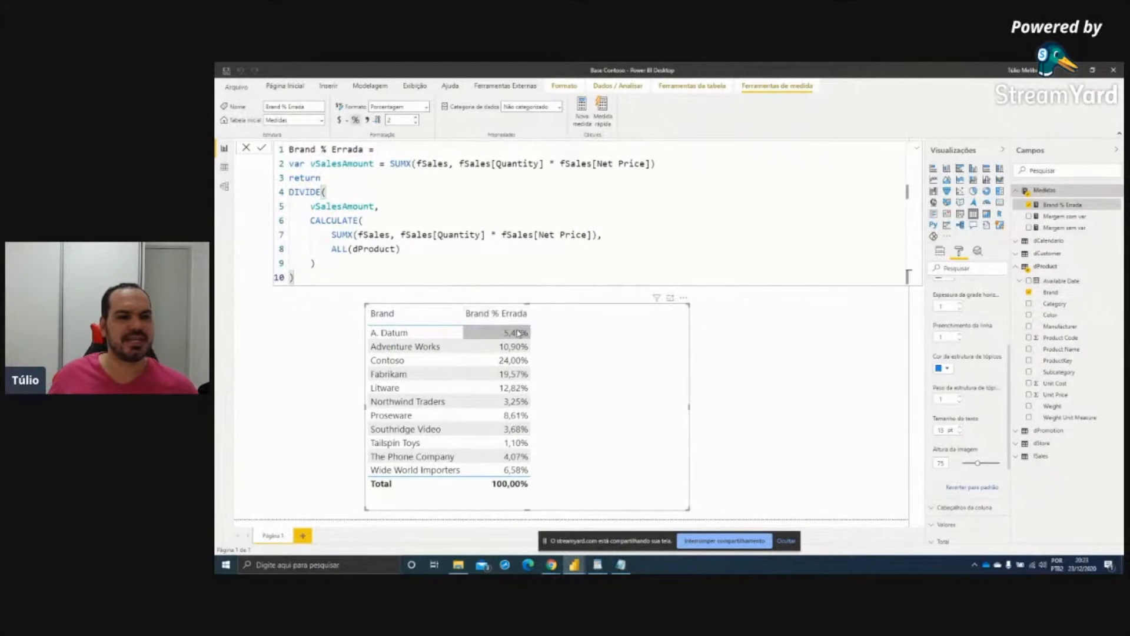
Replace the SUMX expression inside CALCULATE with vSalesAmount and commit the Brand % Errada measure
double_click(345, 165)
key(ctrl+c)
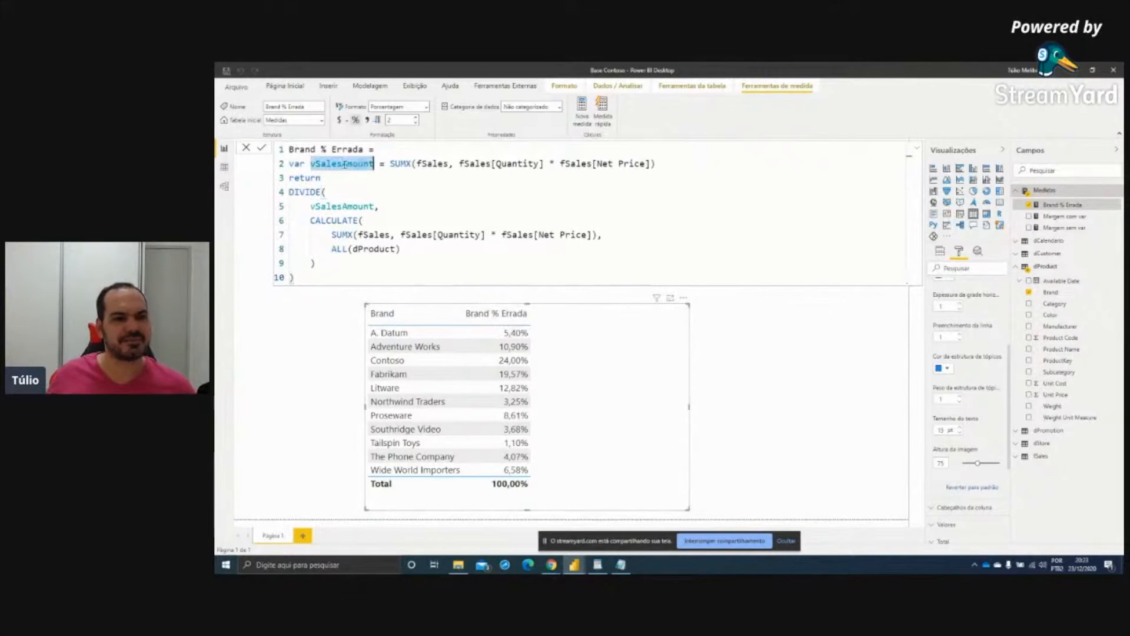
drag(597, 235, 332, 234)
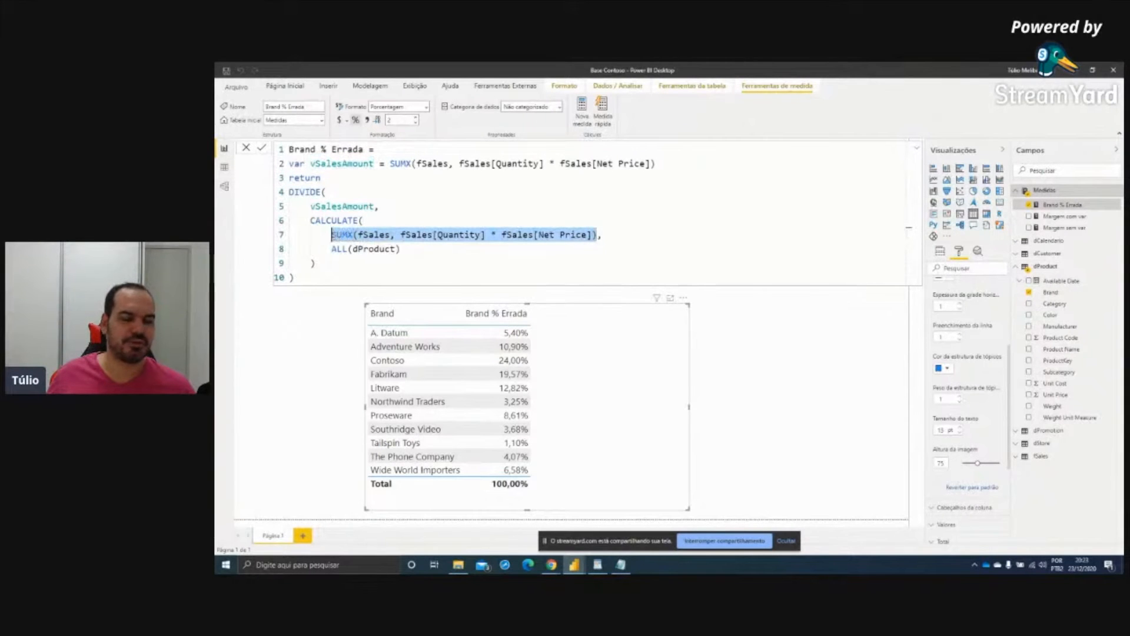
key(ctrl+v)
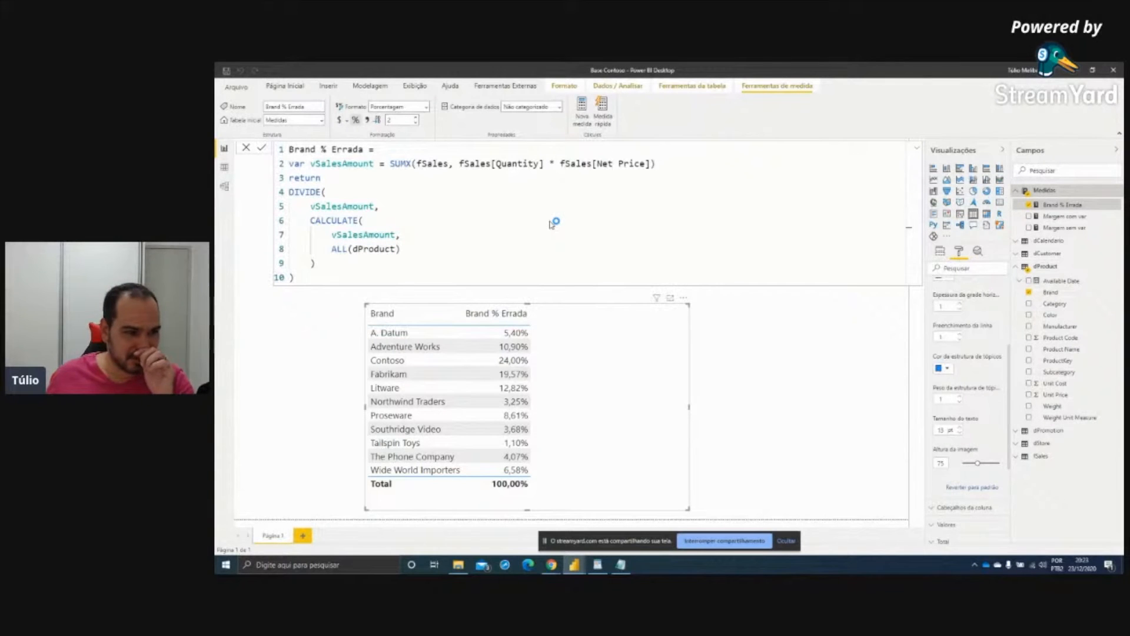
key(Return)
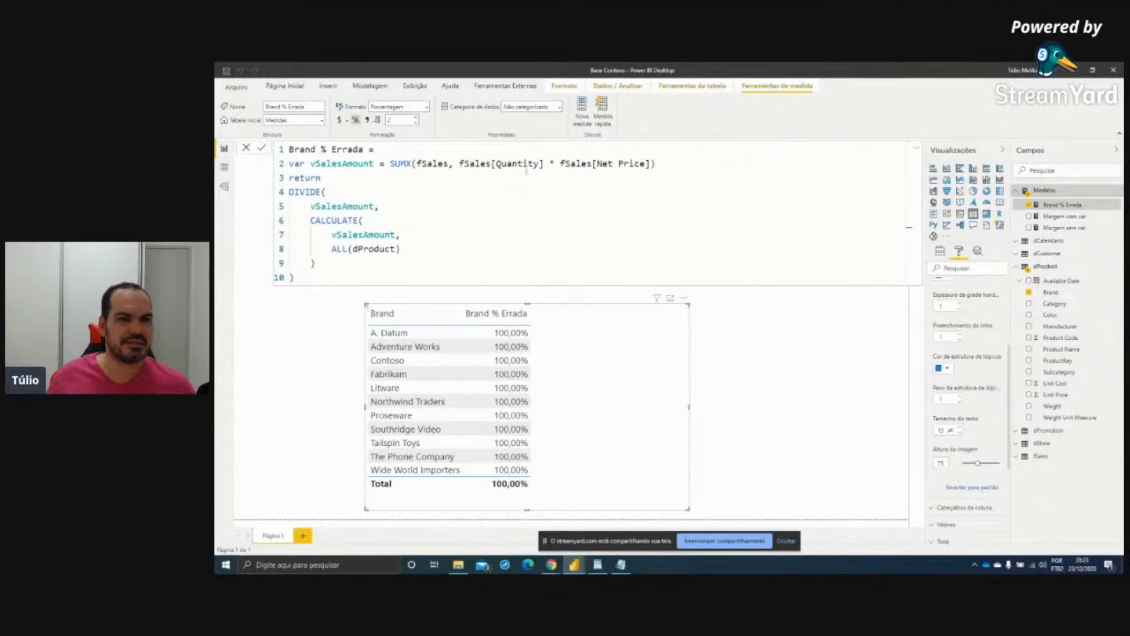
Create a Sales Amount measure defined as SUMX(fSales, fSales[Quantity] * fSales[Net Price])
text(Sales Amount = )
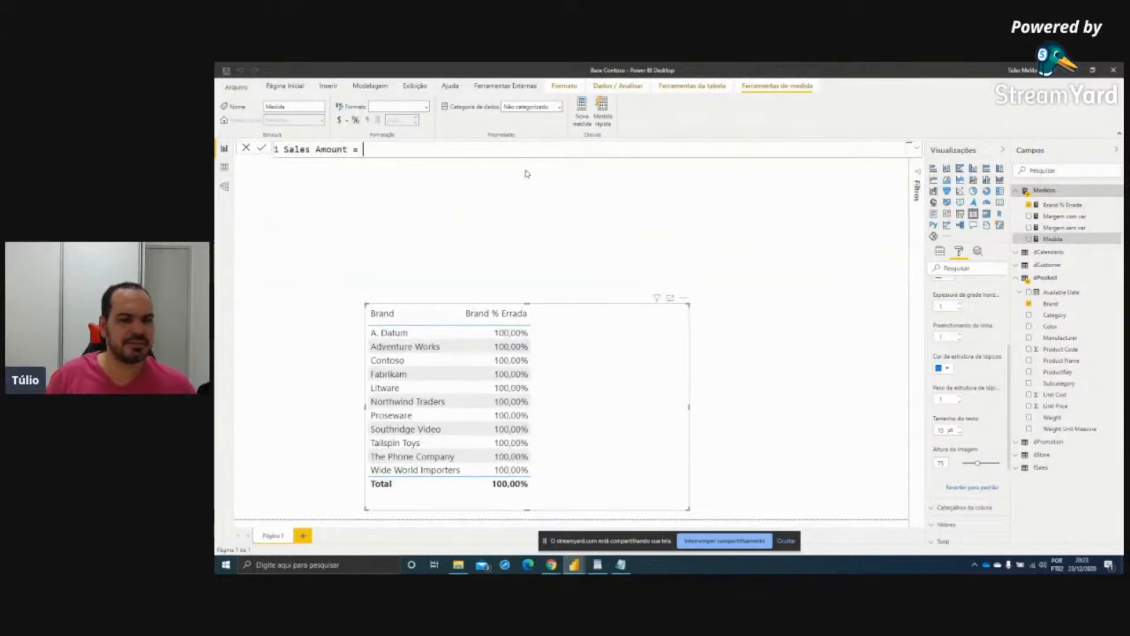
text(SUMX()
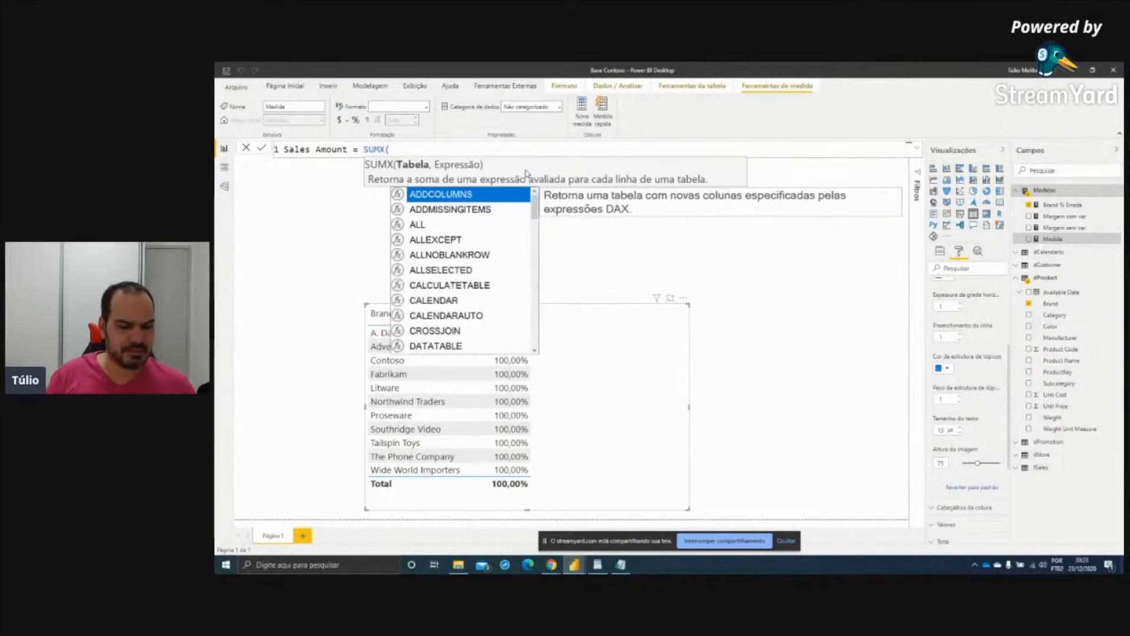
text(fSales)
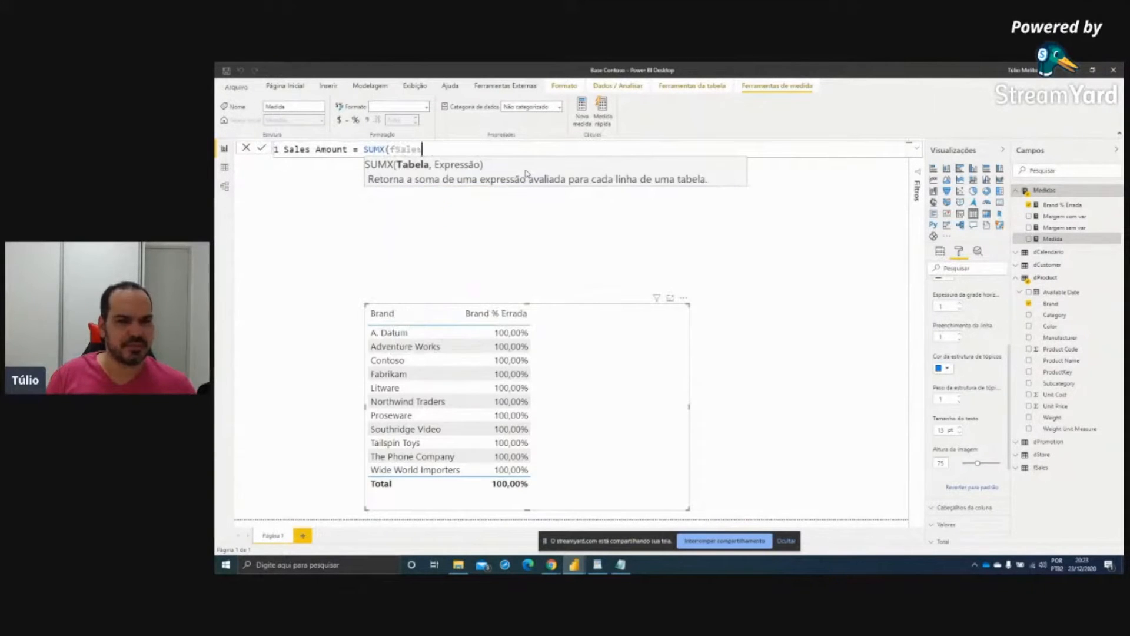
text(, fSales[Quantity])
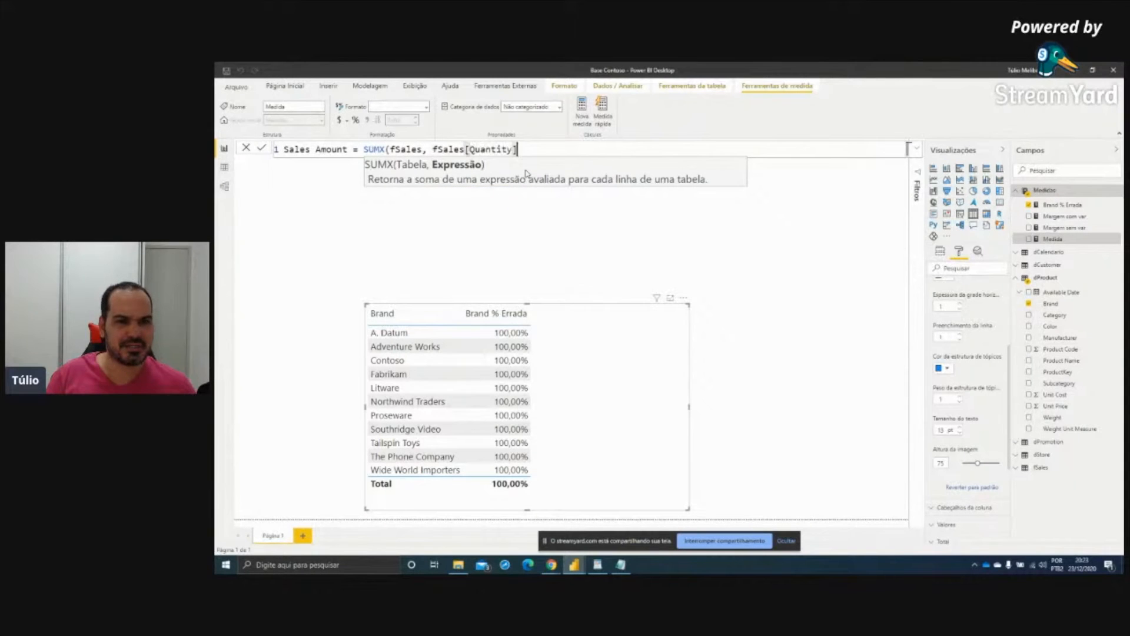
text( * fSales[Net Price]))
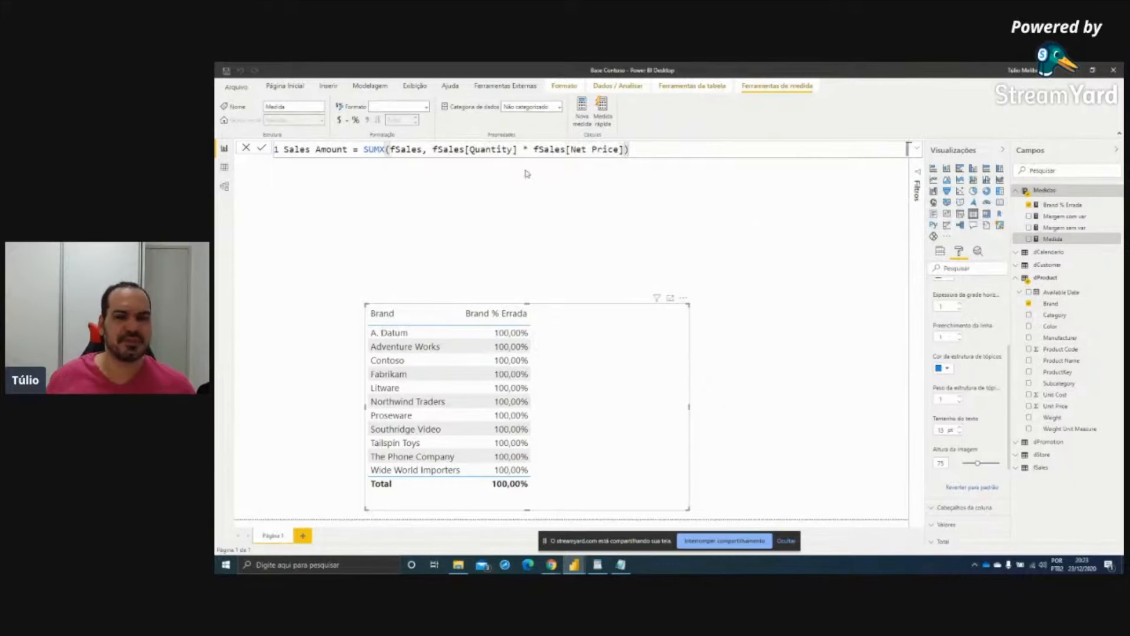
key(Return)
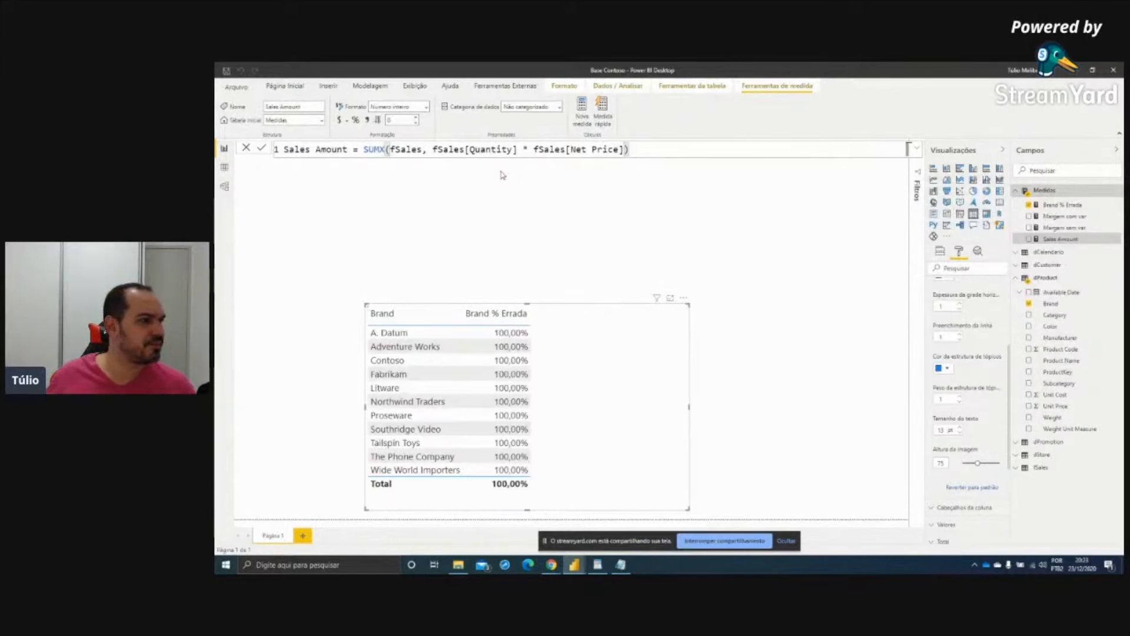
Start a new measure named Brad % correto with its expression beginning on a new line
text(Bra)
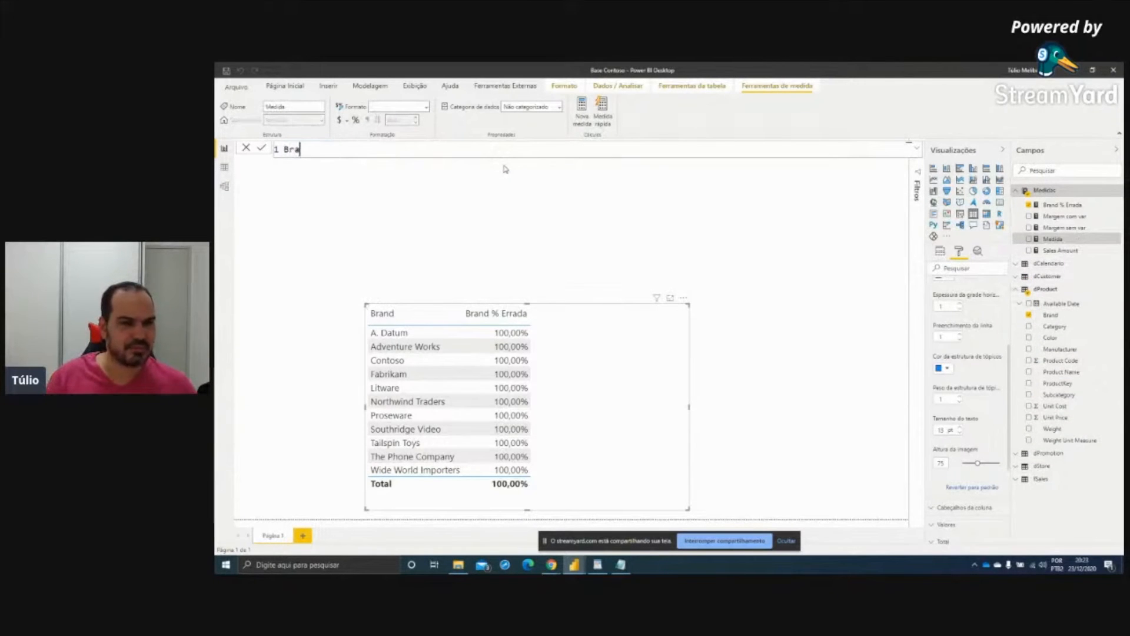
text(d % correto =)
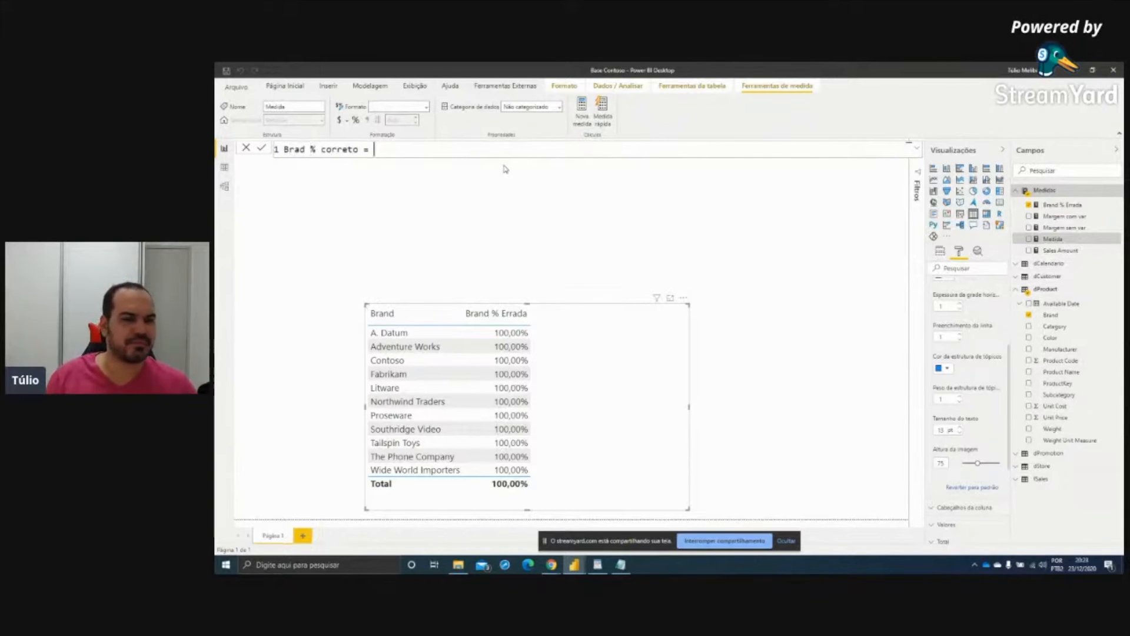
key(shift+Return)
text(CALCULATE()
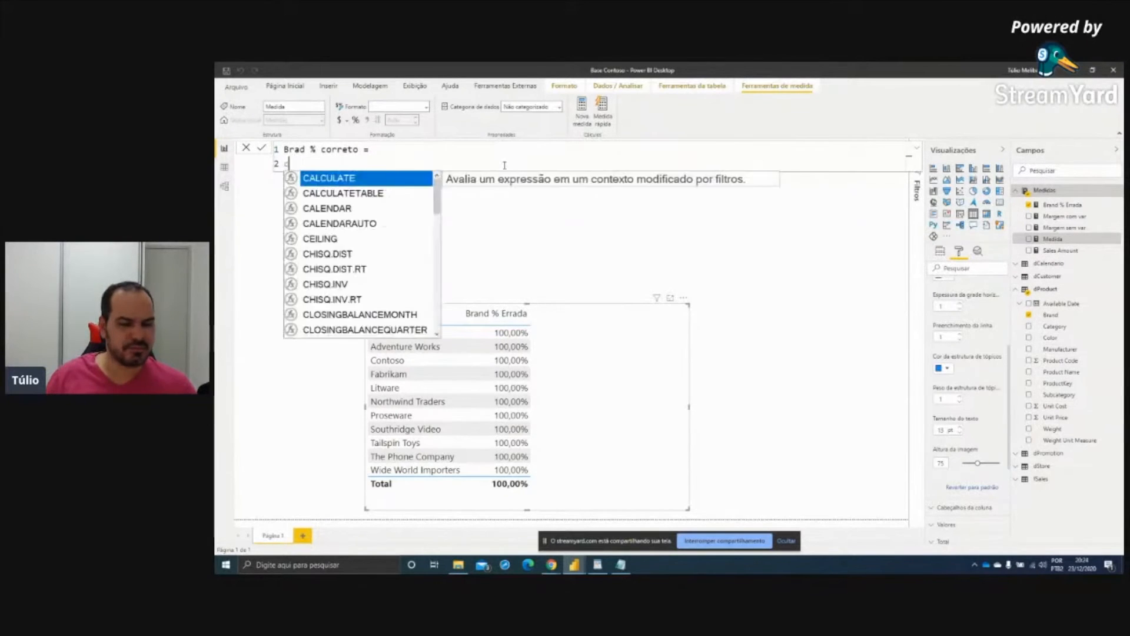
key(shift+Return)
key(Tab)
text([Sales Amount],)
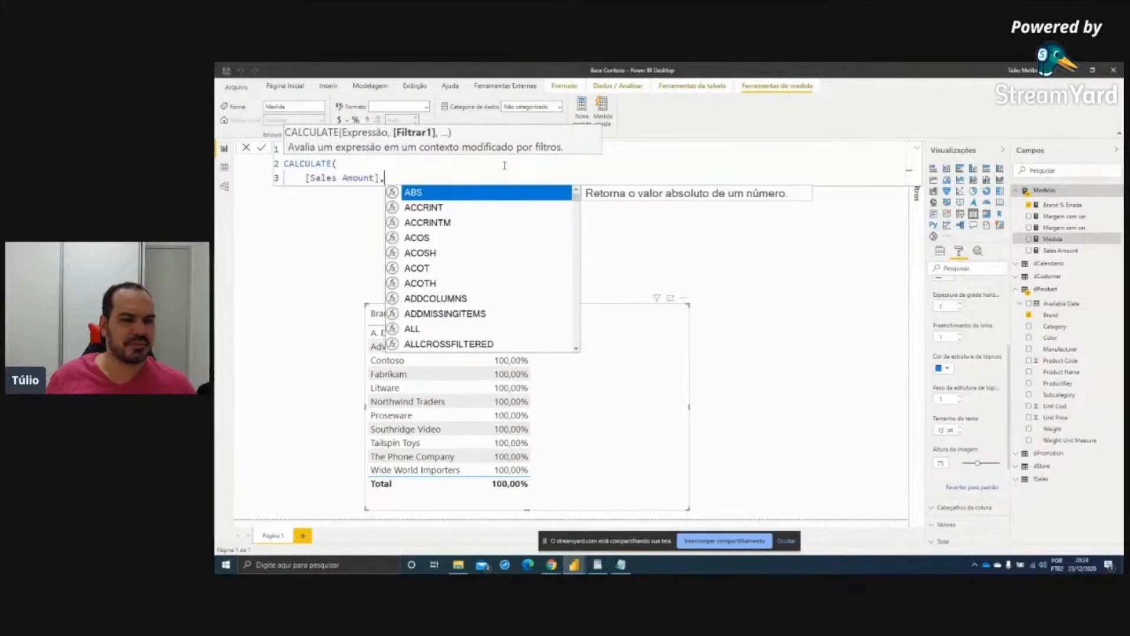
key(Escape)
key(BackSpace)
key(BackSpace)
key(BackSpace)
key(BackSpace)
key(BackSpace)
key(BackSpace)
key(BackSpace)
key(BackSpace)
key(BackSpace)
key(BackSpace)
key(BackSpace)
key(BackSpace)
key(BackSpace)
key(BackSpace)
key(BackSpace)
key(BackSpace)
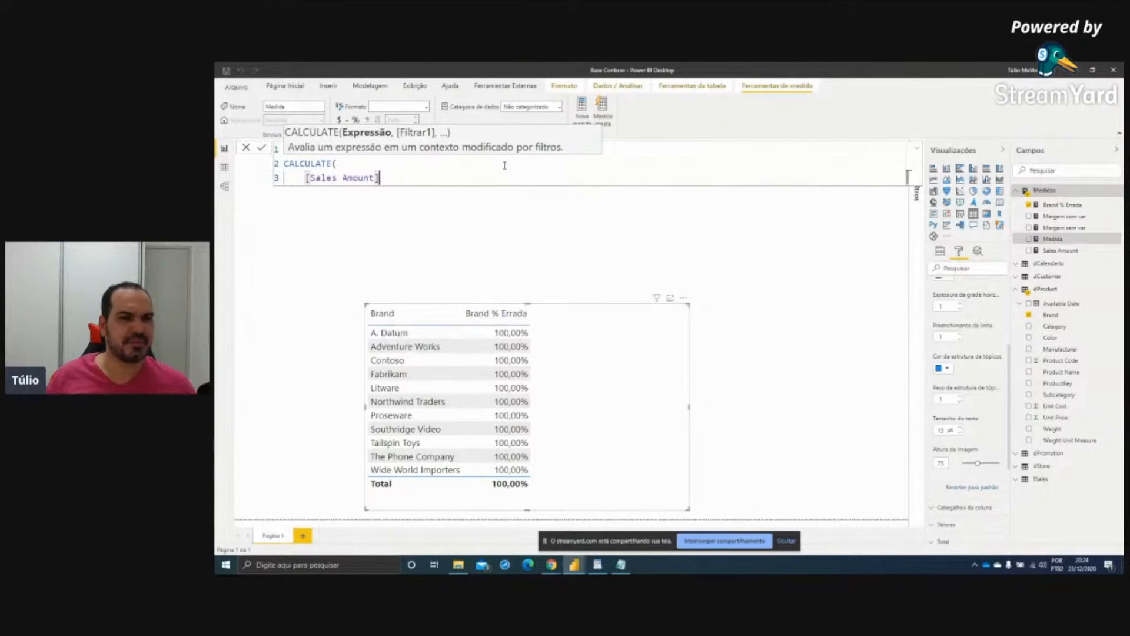
key(BackSpace)
key(BackSpace)
key(BackSpace)
key(BackSpace)
key(BackSpace)
key(BackSpace)
key(BackSpace)
key(BackSpace)
key(BackSpace)
key(BackSpace)
key(BackSpace)
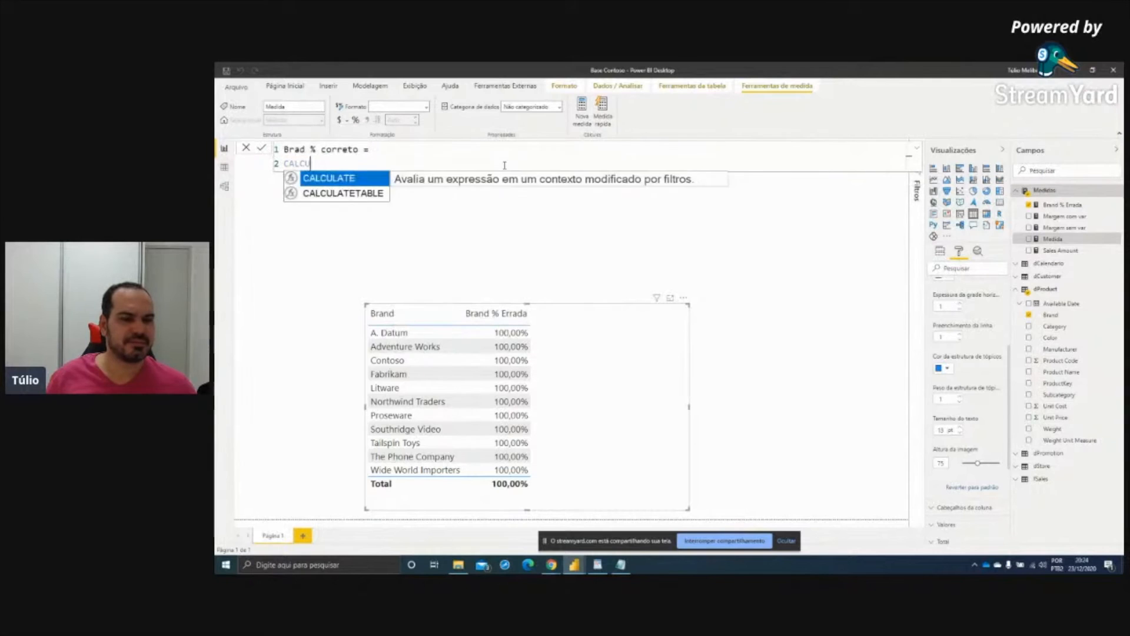
Begin the Brad % correto expression with DIVIDE, using [Sales Amount] as the numerator
text(DIVIDE()
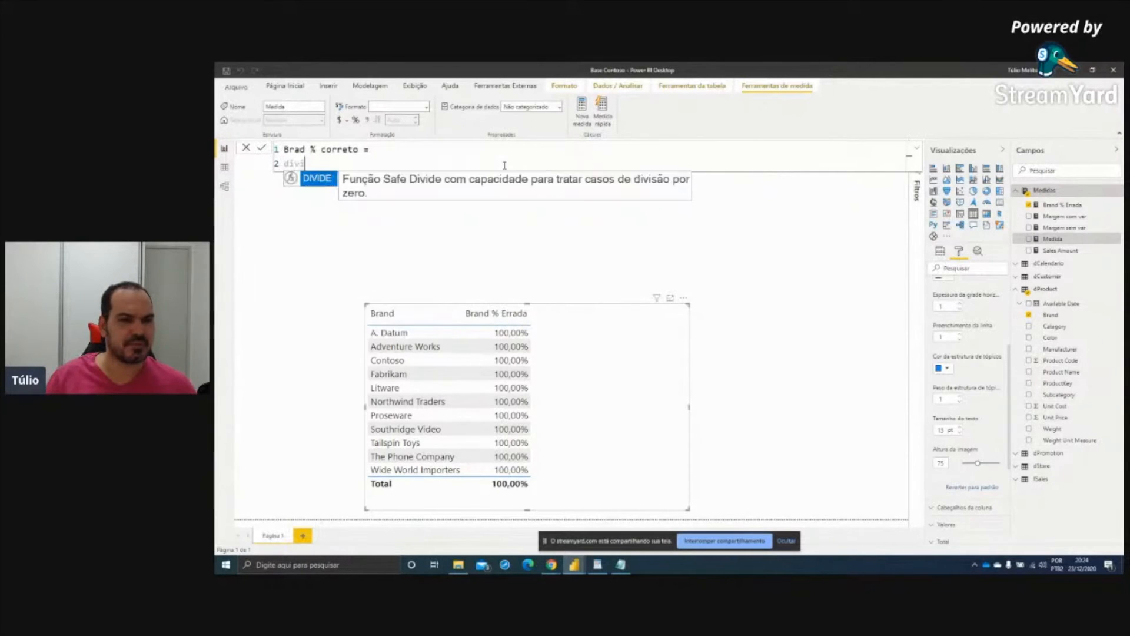
key(shift+Return)
text([Sales Amount])
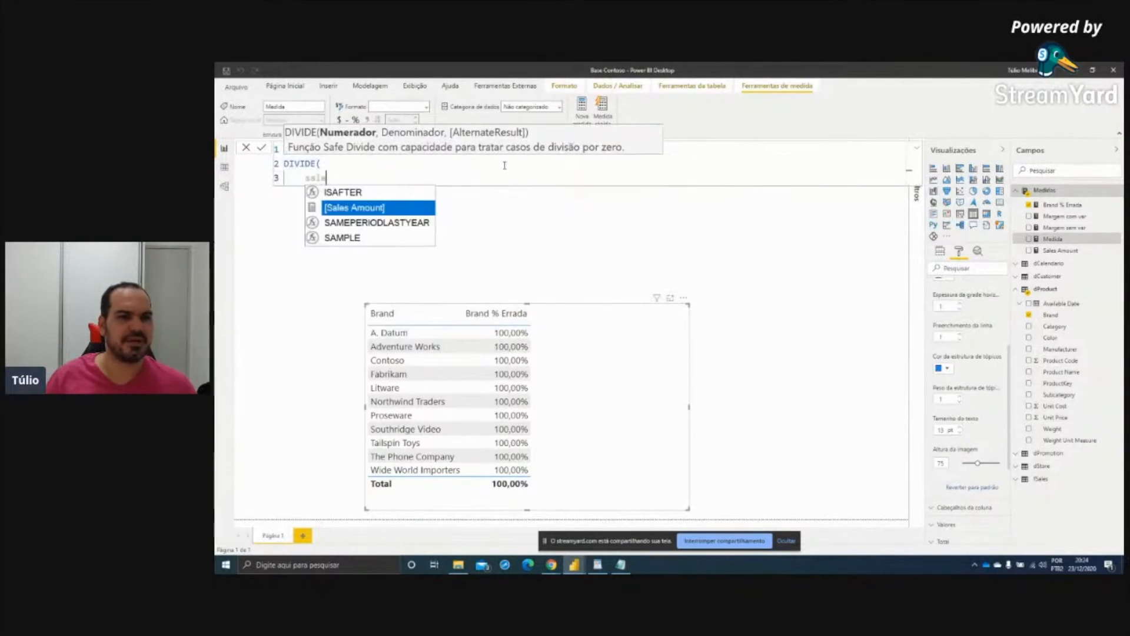
text(,)
key(shift+Return)
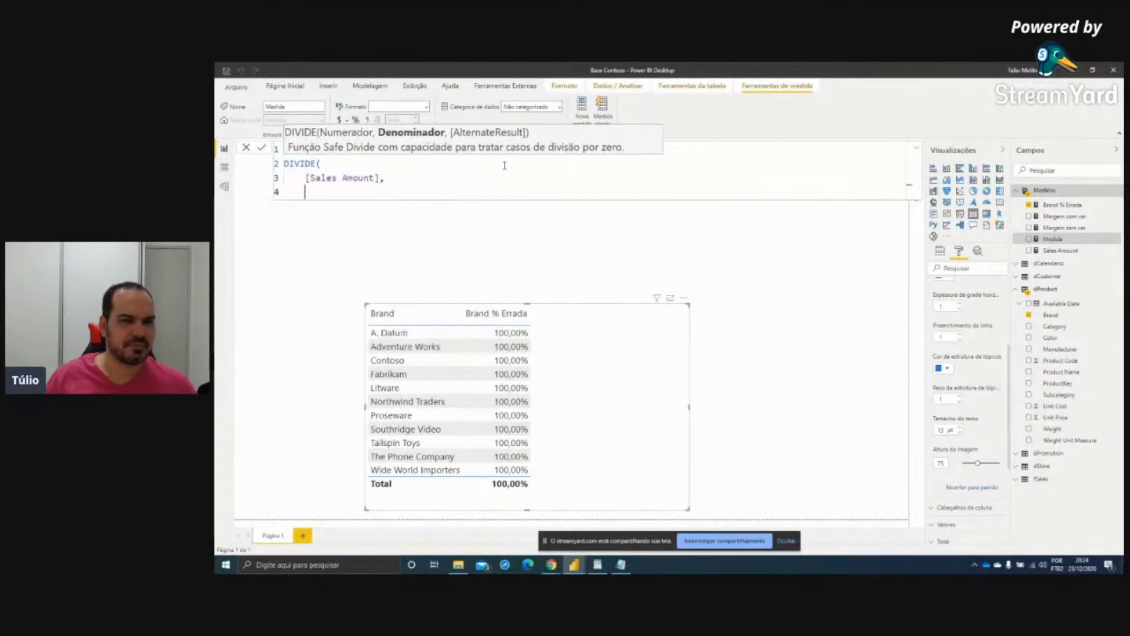
Declare a variable named vSales_Amount_Total_Fixo above the DIVIDE function
key(Up)
key(Up)
key(Home)
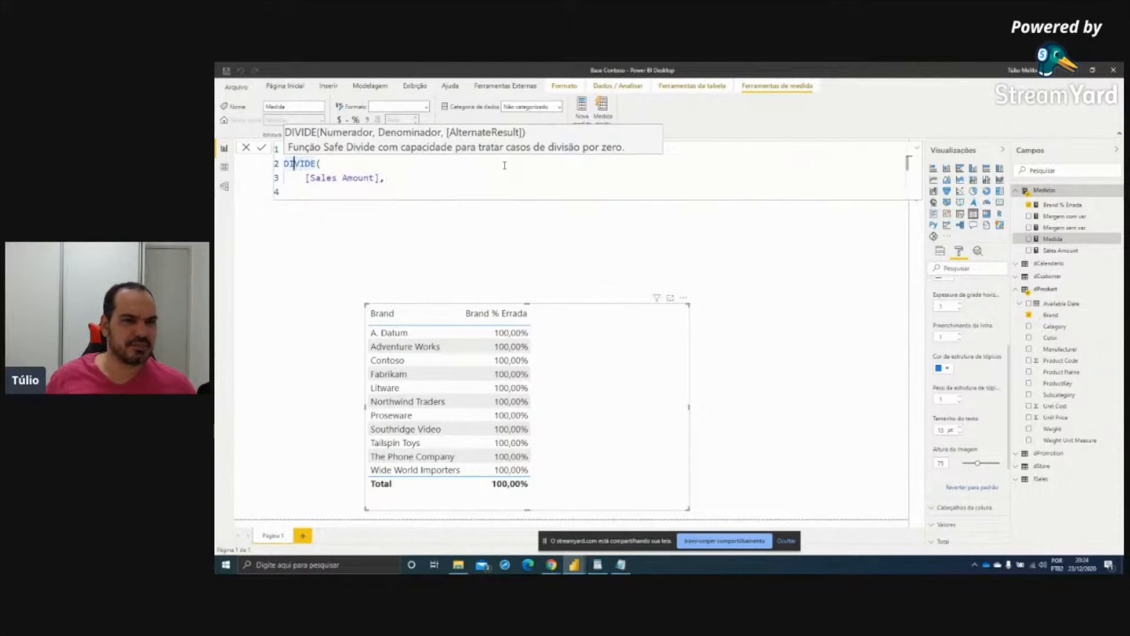
key(shift+Return)
key(shift+Return)
text(va)
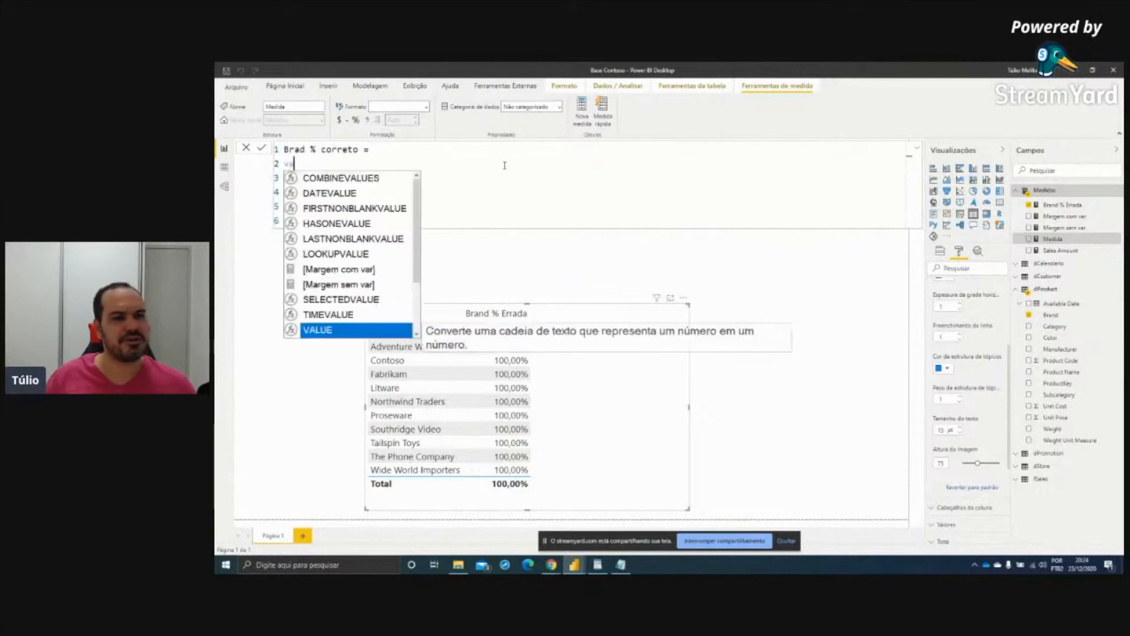
text(r vSale)
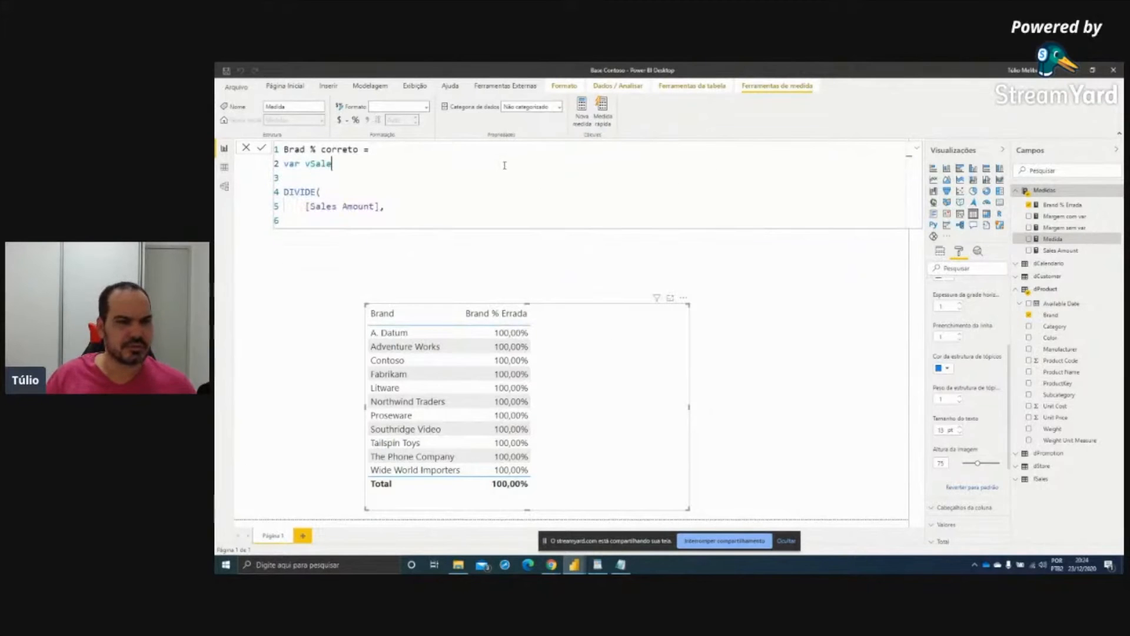
text(s=)
key(BackSpace)
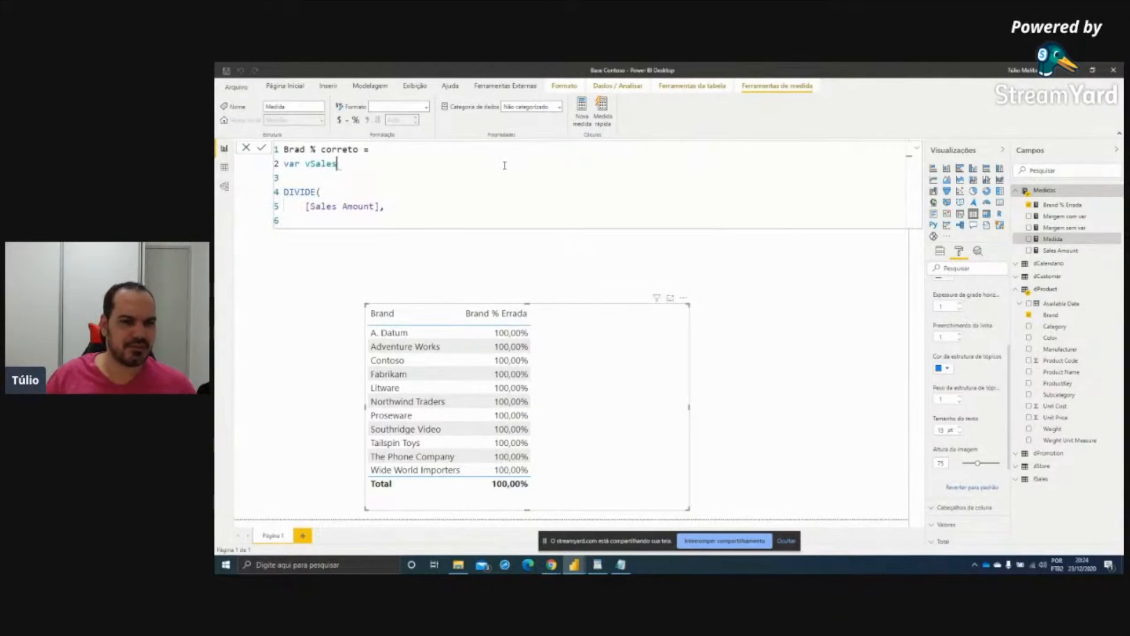
text(_Amount_Total_Fixo)
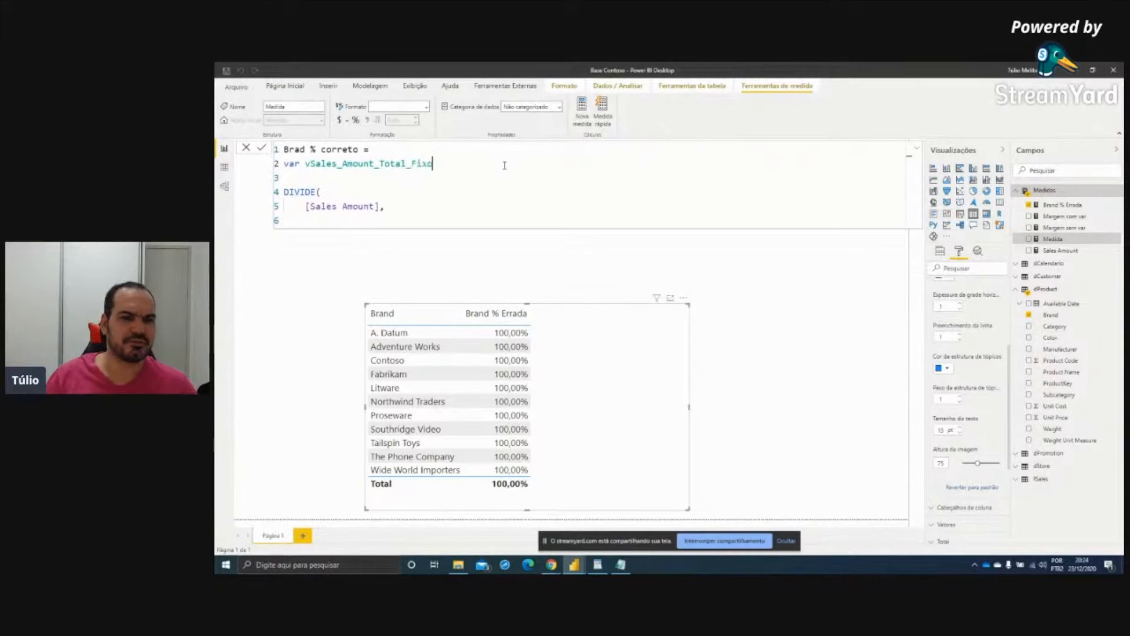
Define vSales_Amount_Total_Fixo as CALCULATE([Sales Amount], ALL(dProduct)), with each argument on its own line
key(Return)
text(CALC)
key(Tab)
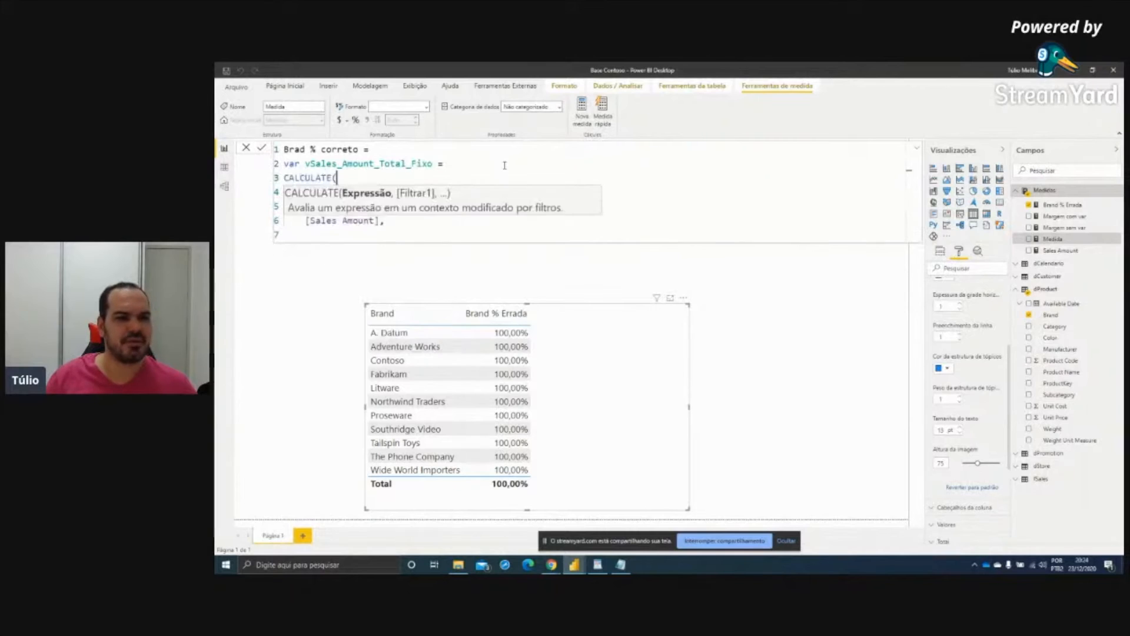
key(Return)
text(sal)
key(Tab)
text(,)
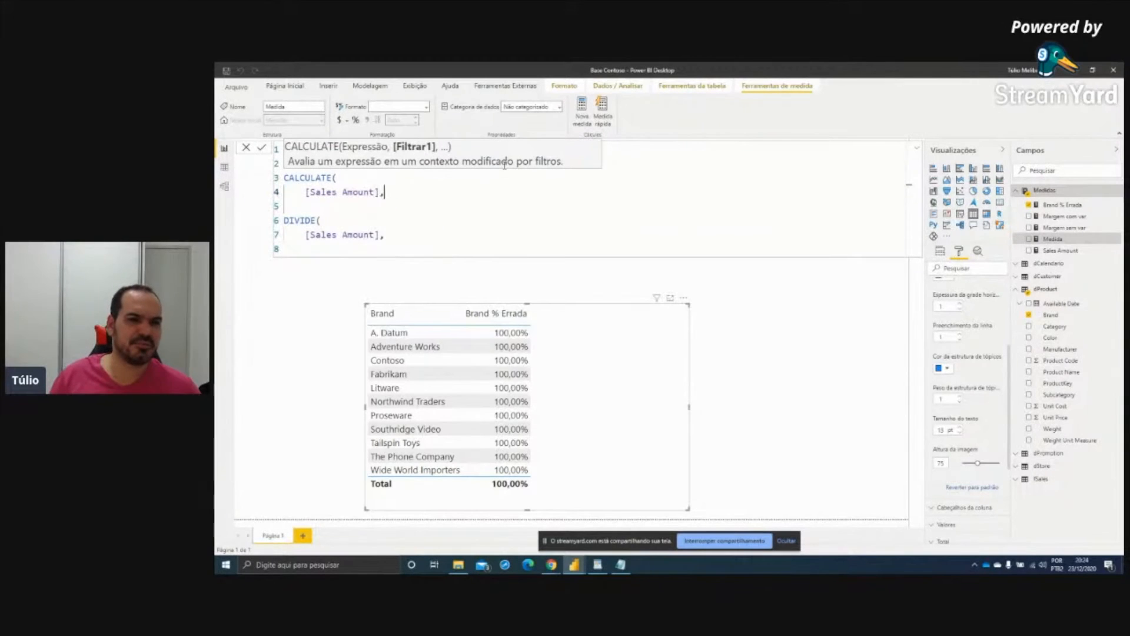
key(Escape)
key(Return)
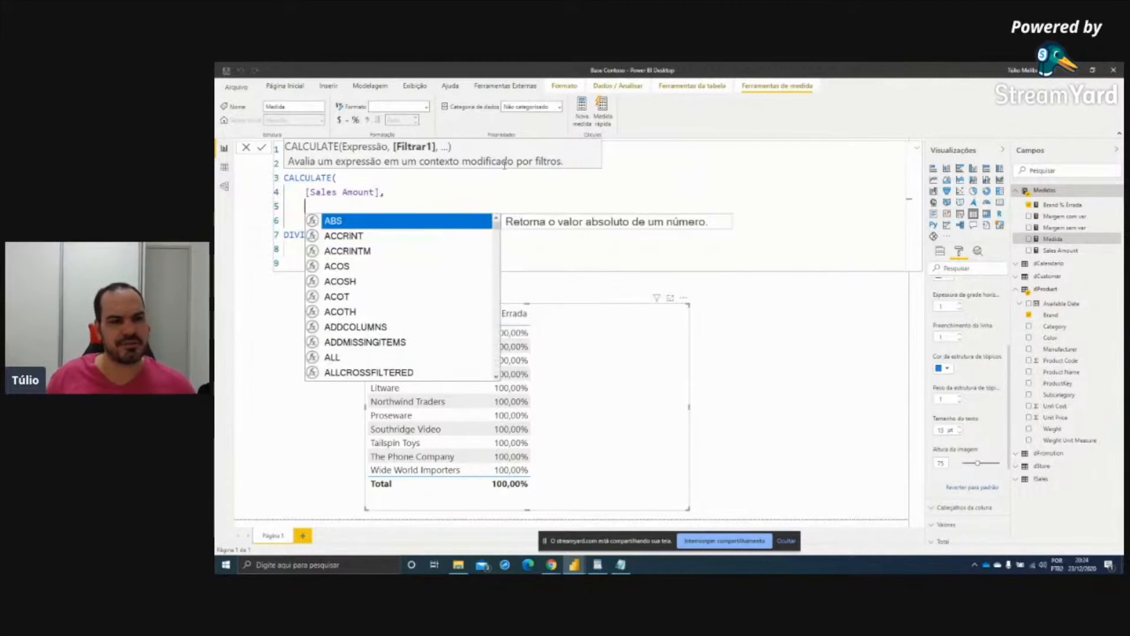
text(al)
key(Tab)
text(dProduct)
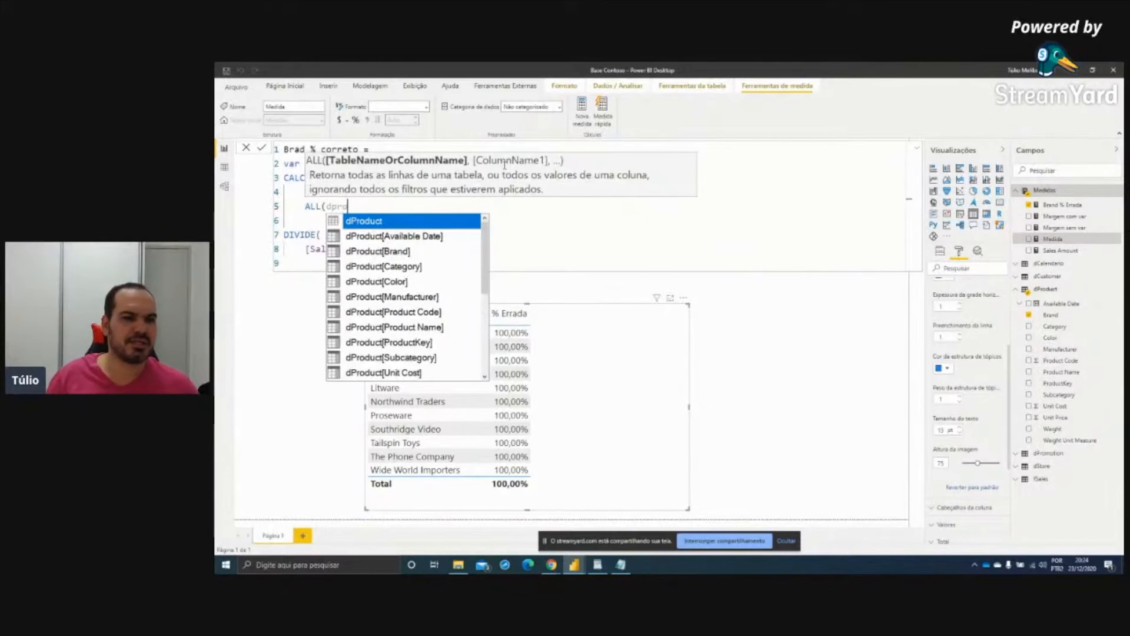
text())
key(Return)
key(BackSpace)
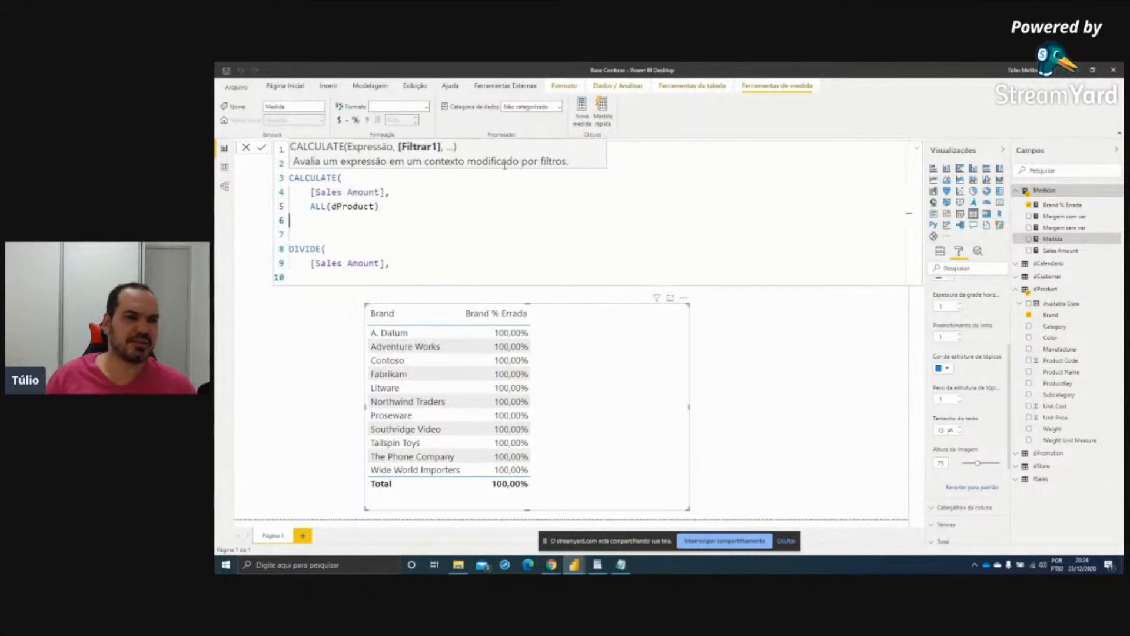
text())
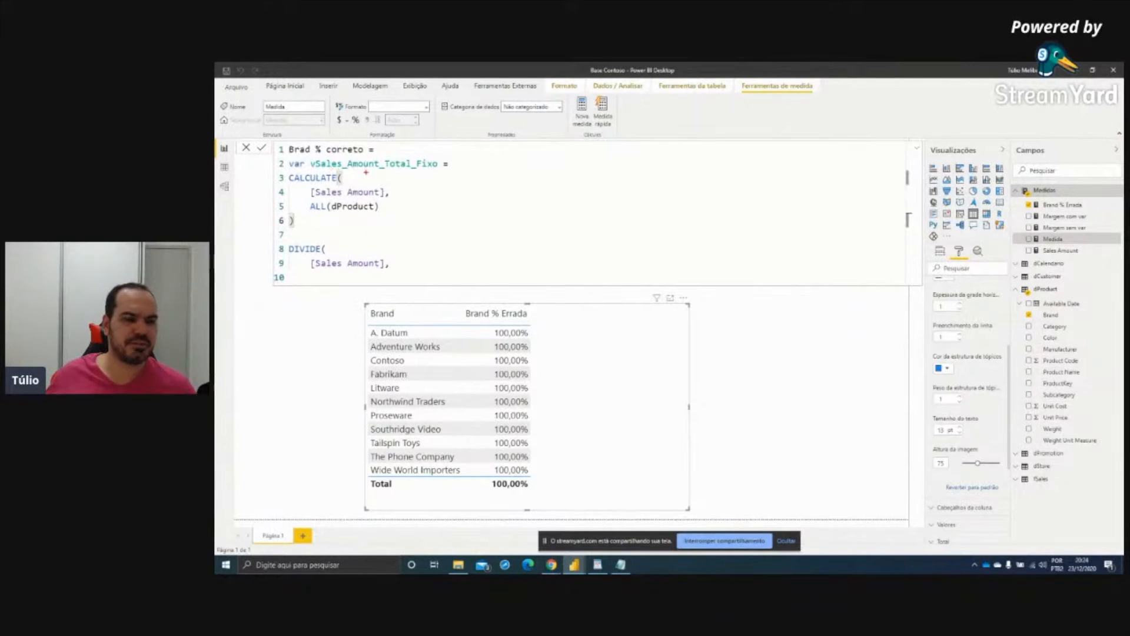
Add the return keyword on the empty line between the variable definition and DIVIDE
double_click(351, 164)
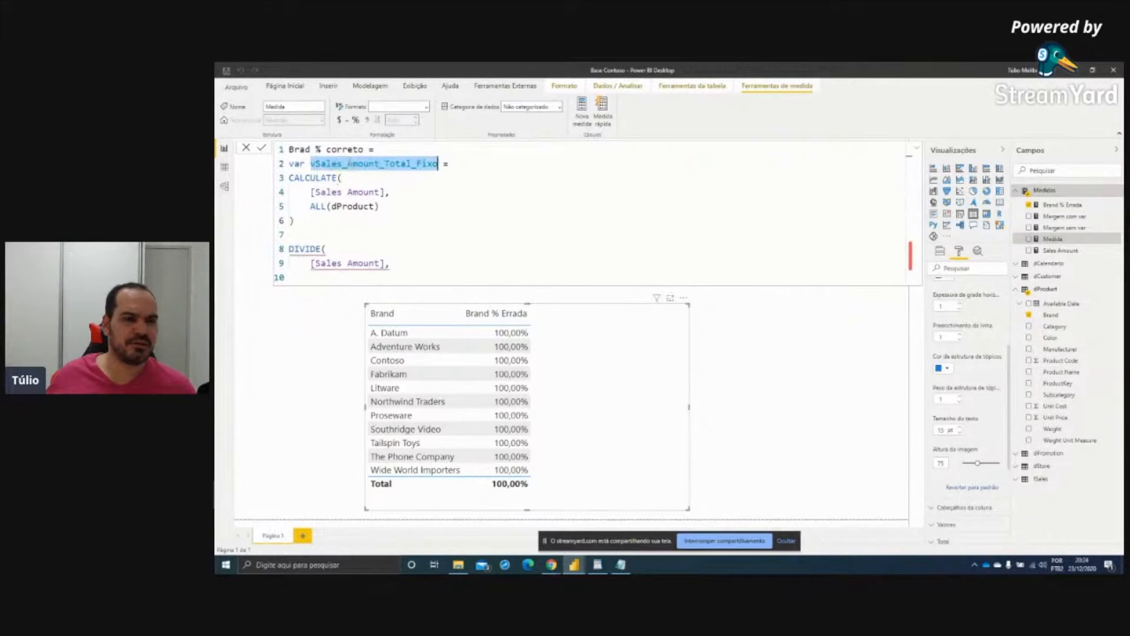
click(319, 235)
text(return)
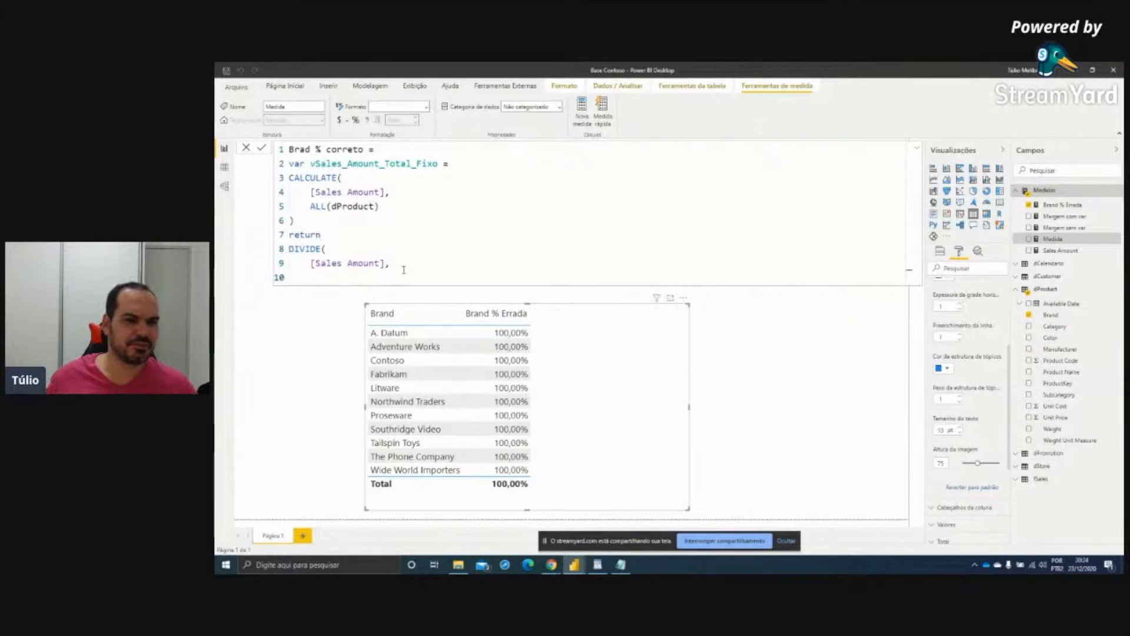
Complete DIVIDE with vSales_Amount_Total_Fixo as the denominator, and show the committed Brad % correto measure in the brand table as a percentage
key(shift+Return)
text(vSales_Amount_Total_Fixo)
key(shift+Return)
key(BackSpace)
text())
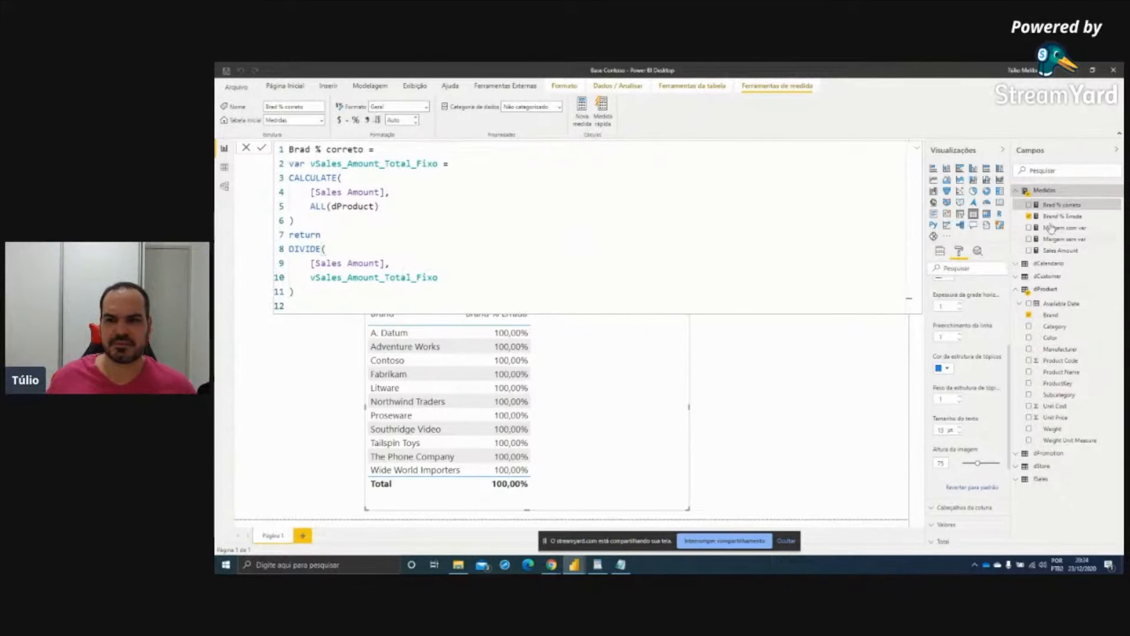
drag(1059, 205, 599, 360)
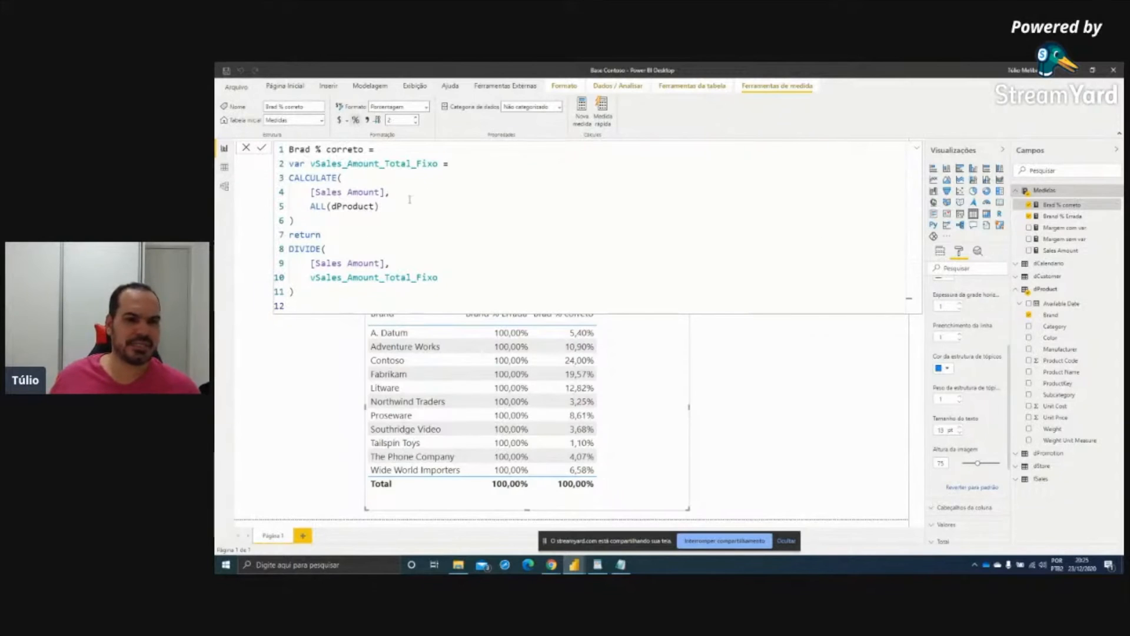
In Brand % Errada, replace vSalesAmount inside CALCULATE with SUMX(fSales, fSales[Quantity] * fSales[Net Price]) and commit the measure
click(1063, 216)
drag(391, 163, 655, 164)
key(ctrl+c)
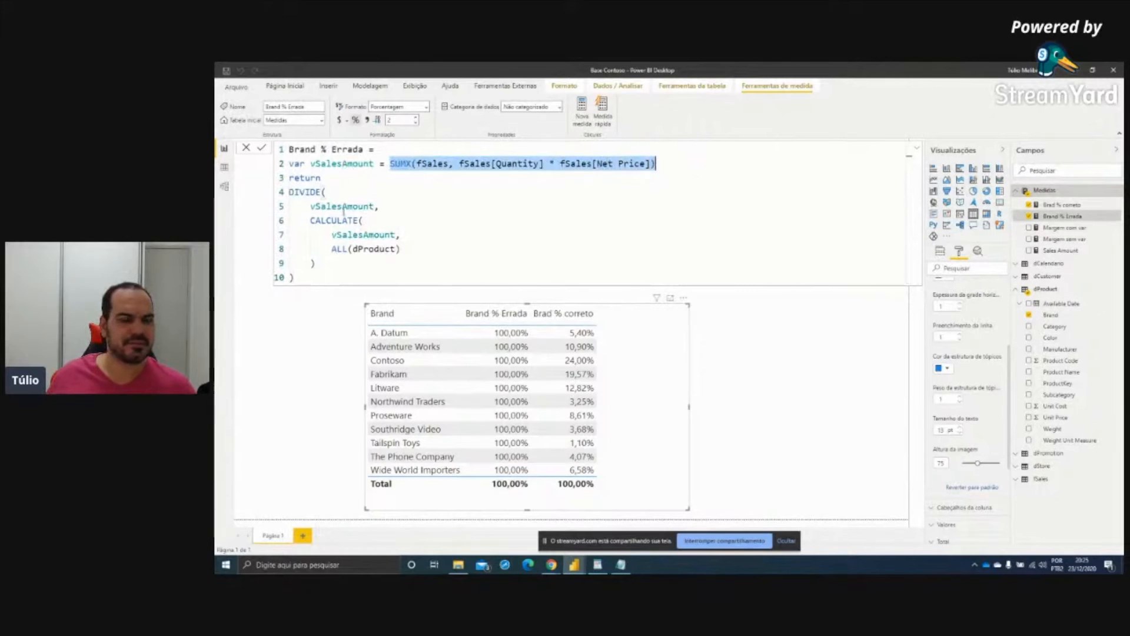
double_click(347, 235)
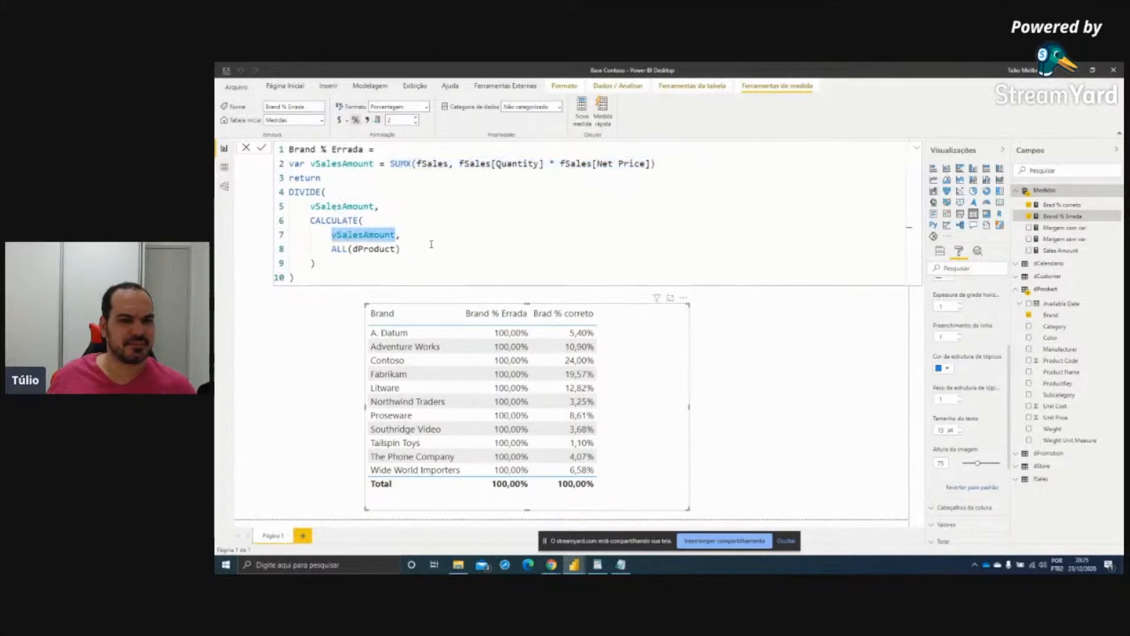
key(ctrl+v)
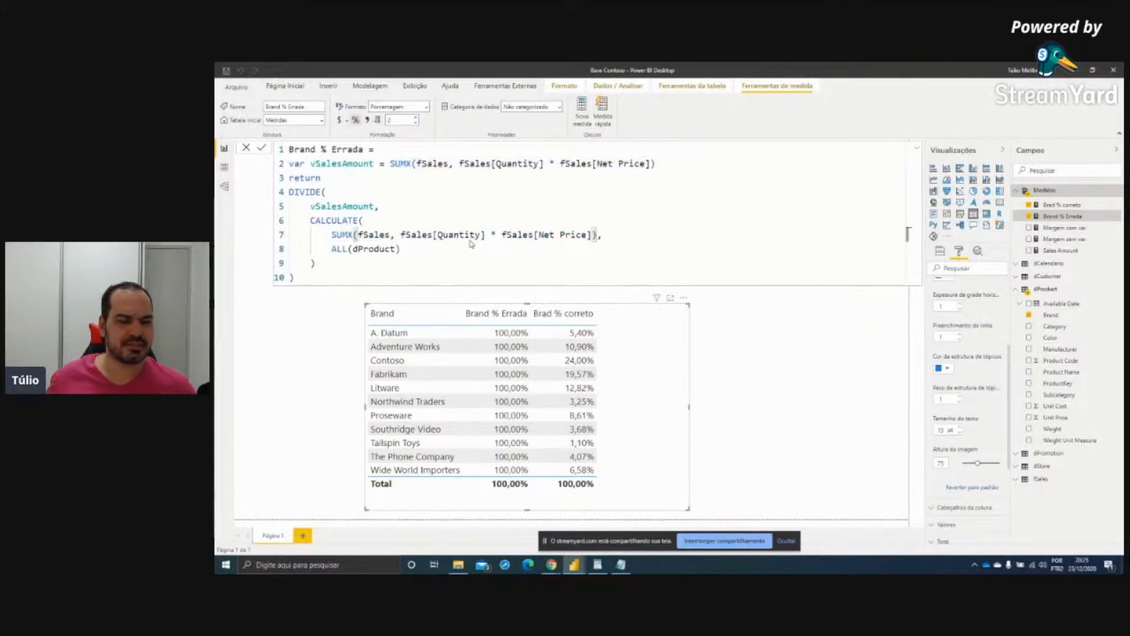
key(Return)
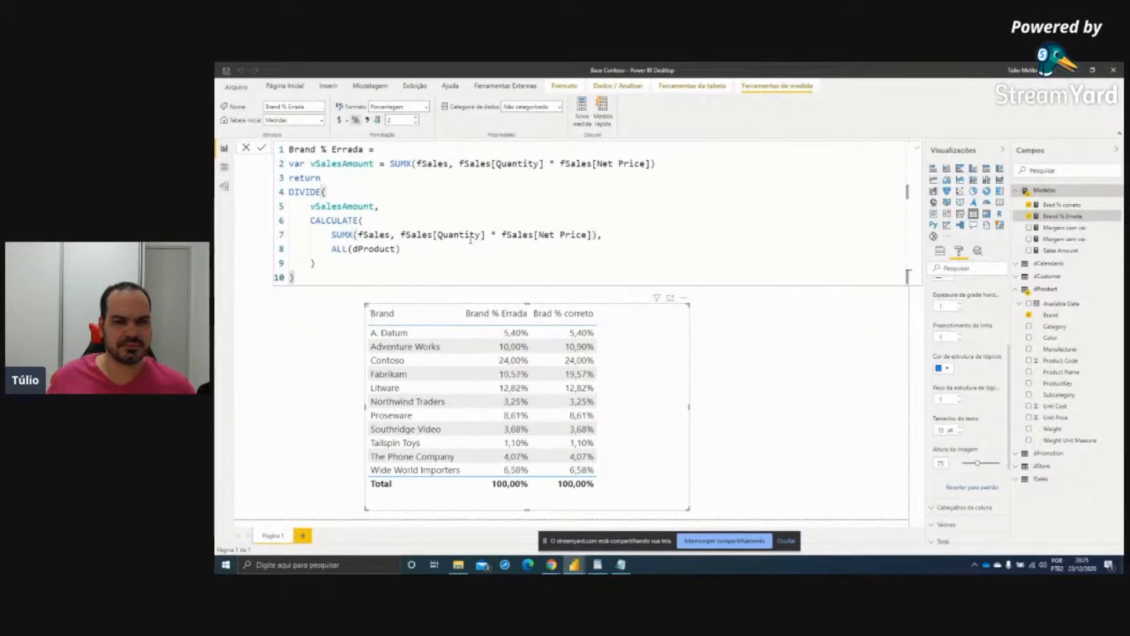
Compare the Brand % Errada and Brad % correto columns, and check the vSalesAmount variable in the formula
drag(455, 301, 614, 487)
key(Escape)
double_click(346, 164)
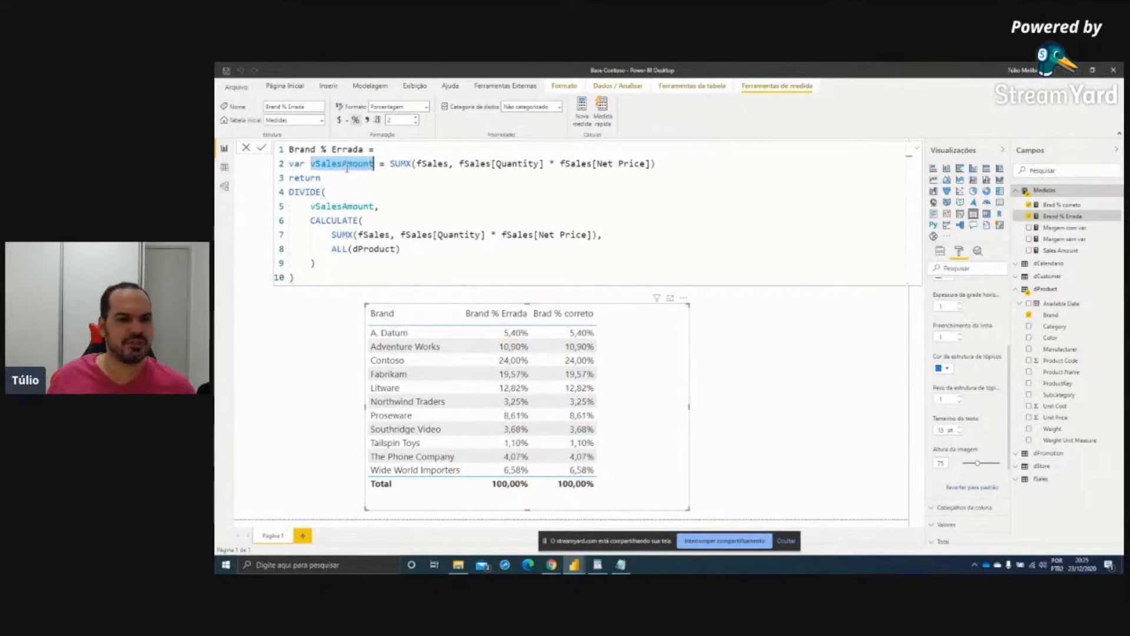
In Brand % Errada, replace the SUMX expression inside CALCULATE with vSalesAmount and commit the measure
drag(598, 235, 332, 235)
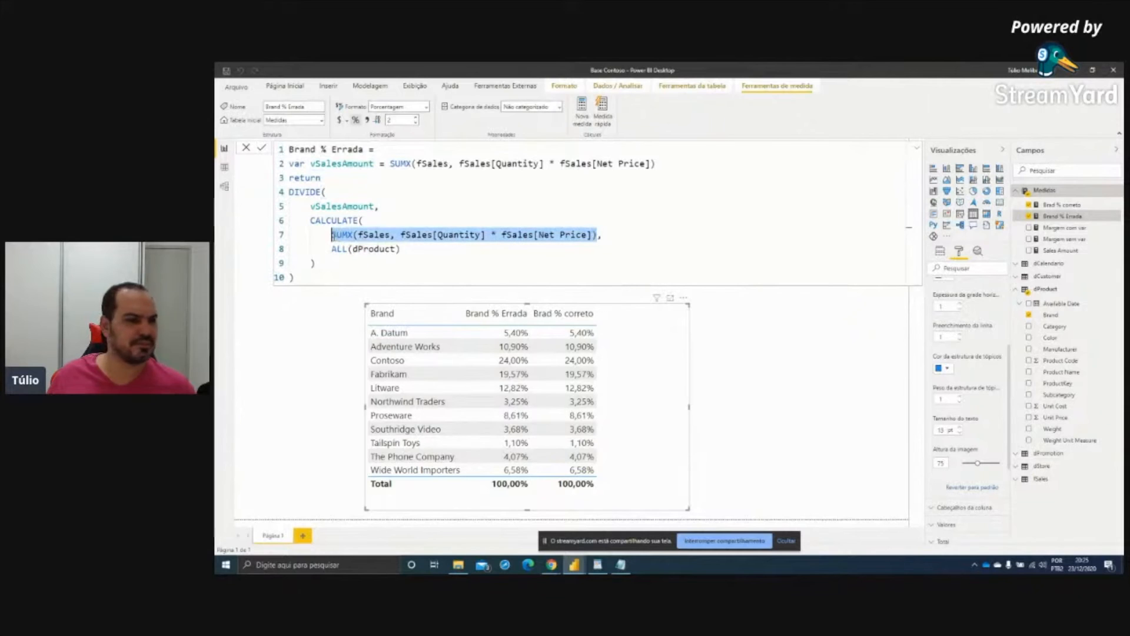
text(vSalesAmount,)
key(Escape)
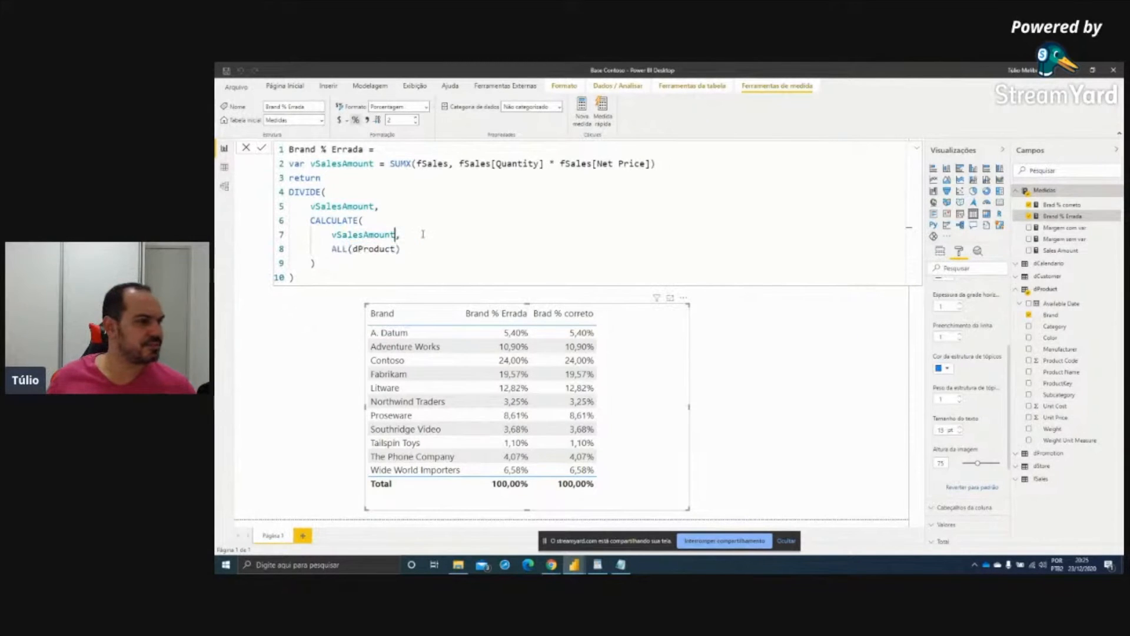
key(Return)
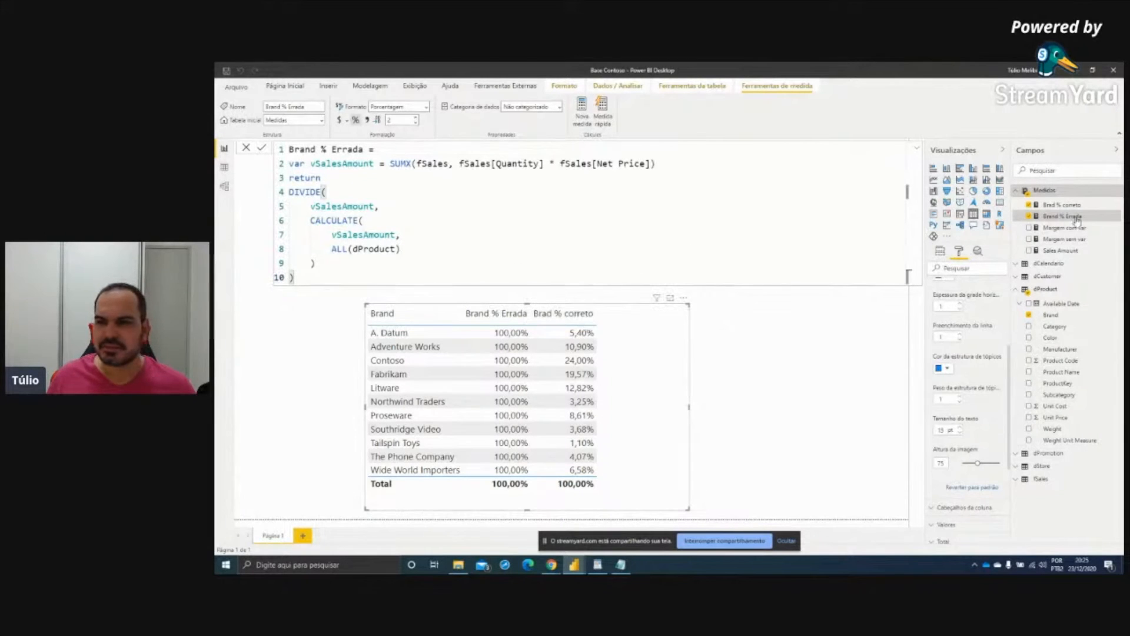
Correct the name of the Brad % correto measure to Brand % correto and commit it
click(1062, 204)
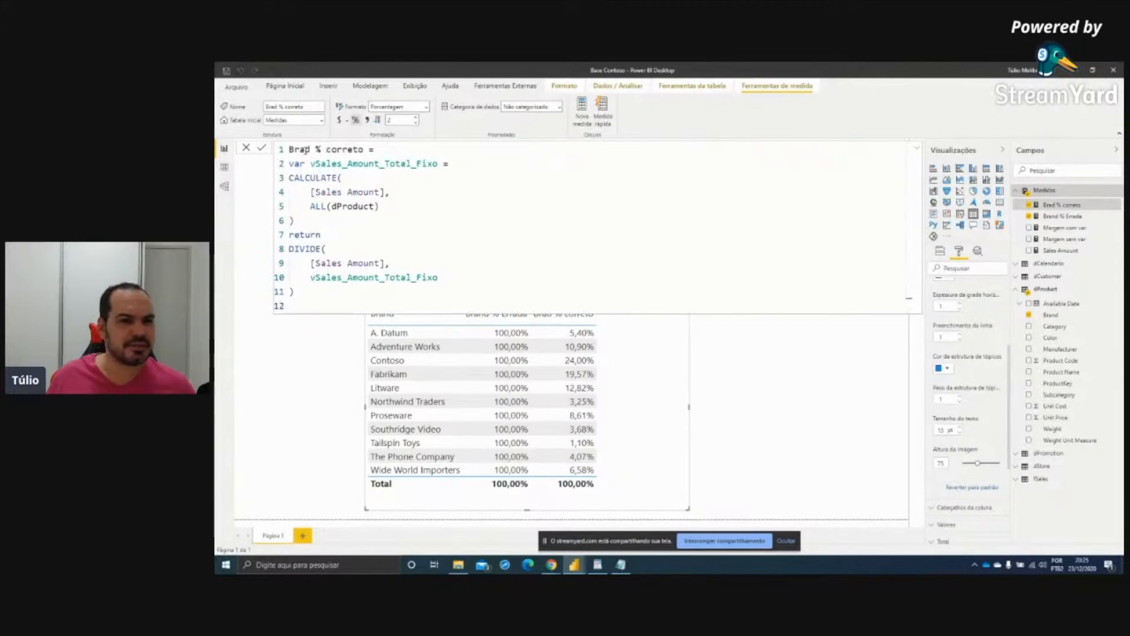
text(n)
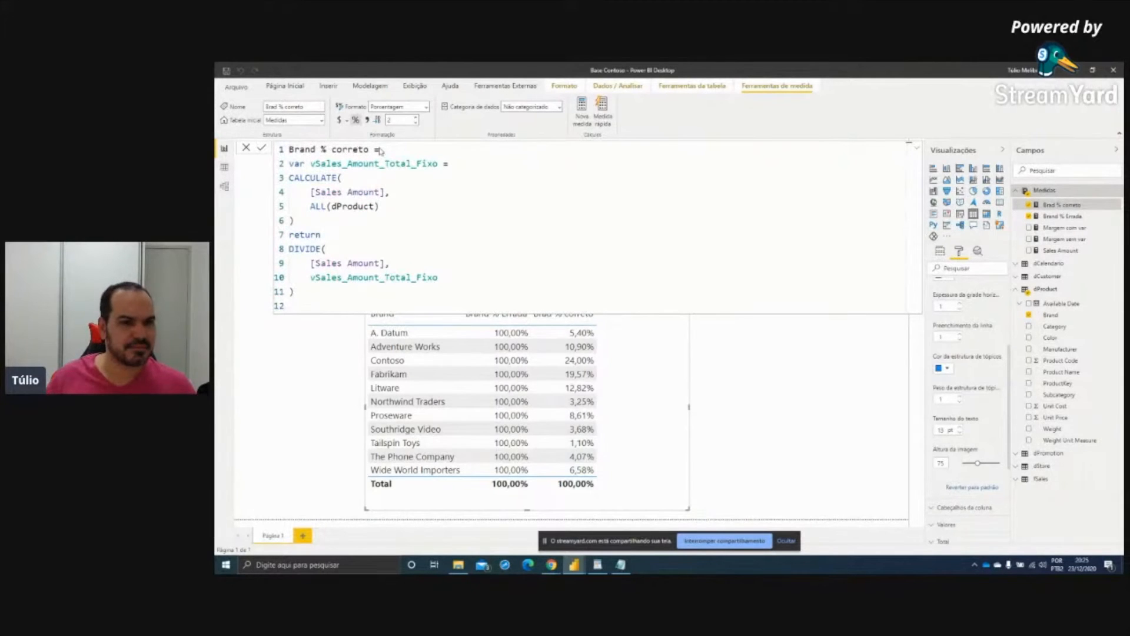
key(Return)
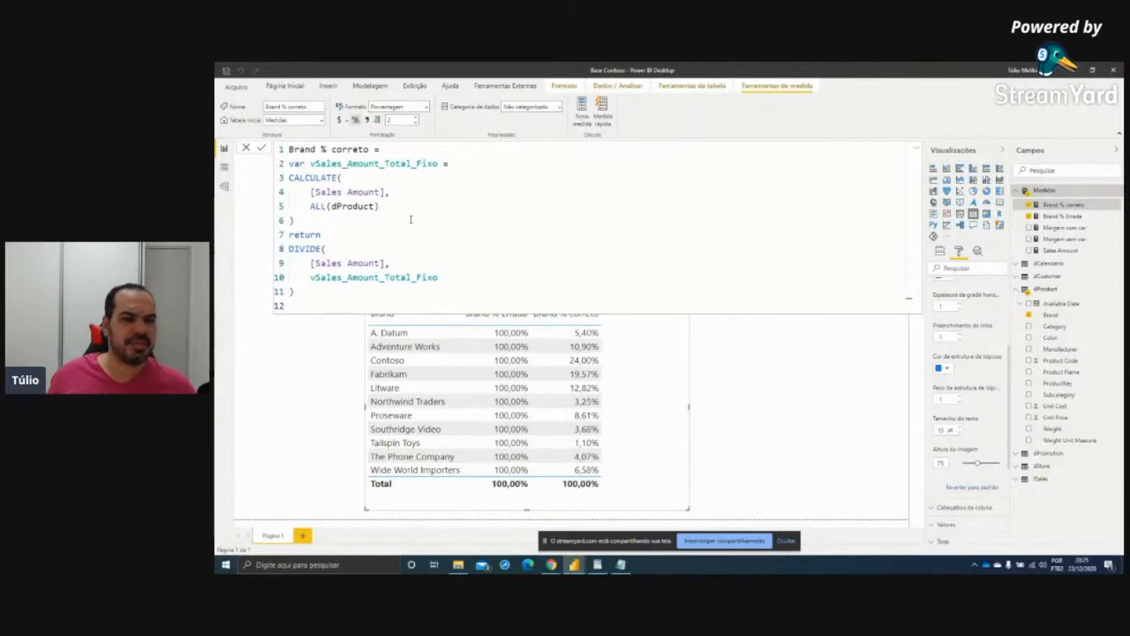
Mark the vSales_Amount_Total_Fixo definition and its ALL(dProduct) filter in the Brand % correto formula, clear the marks and leave the formula
drag(306, 252, 405, 272)
key(Escape)
mouse_move(297, 155)
mouse_down()
mouse_move(274, 201)
mouse_move(423, 217)
mouse_move(455, 145)
mouse_move(303, 142)
mouse_up()
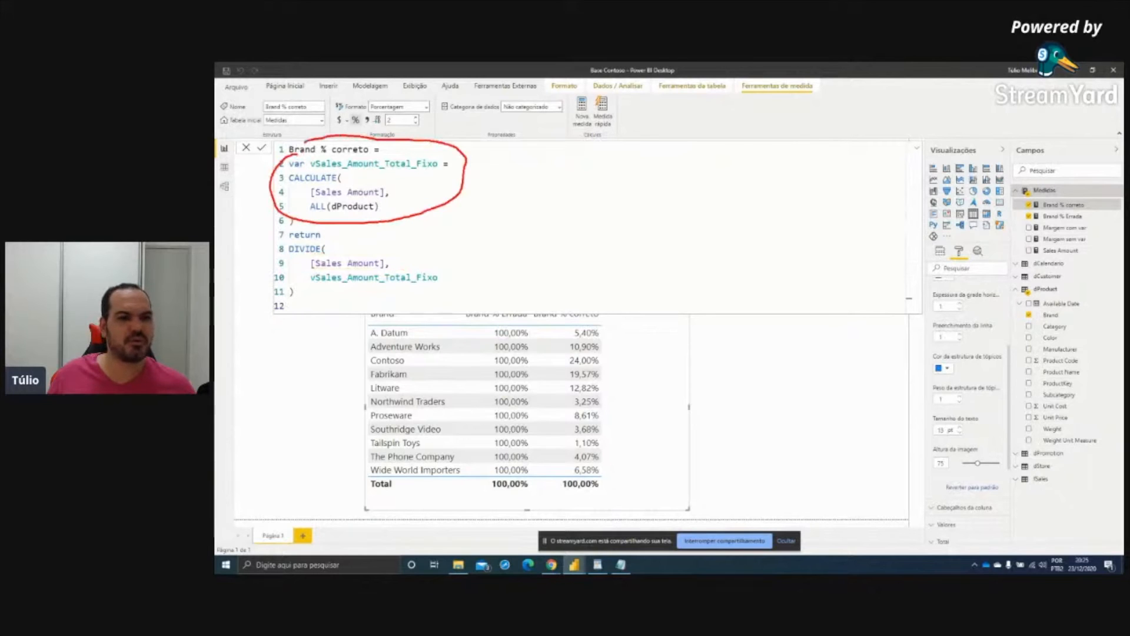
mouse_move(310, 198)
mouse_down()
mouse_move(303, 207)
mouse_move(348, 218)
mouse_move(386, 203)
mouse_up()
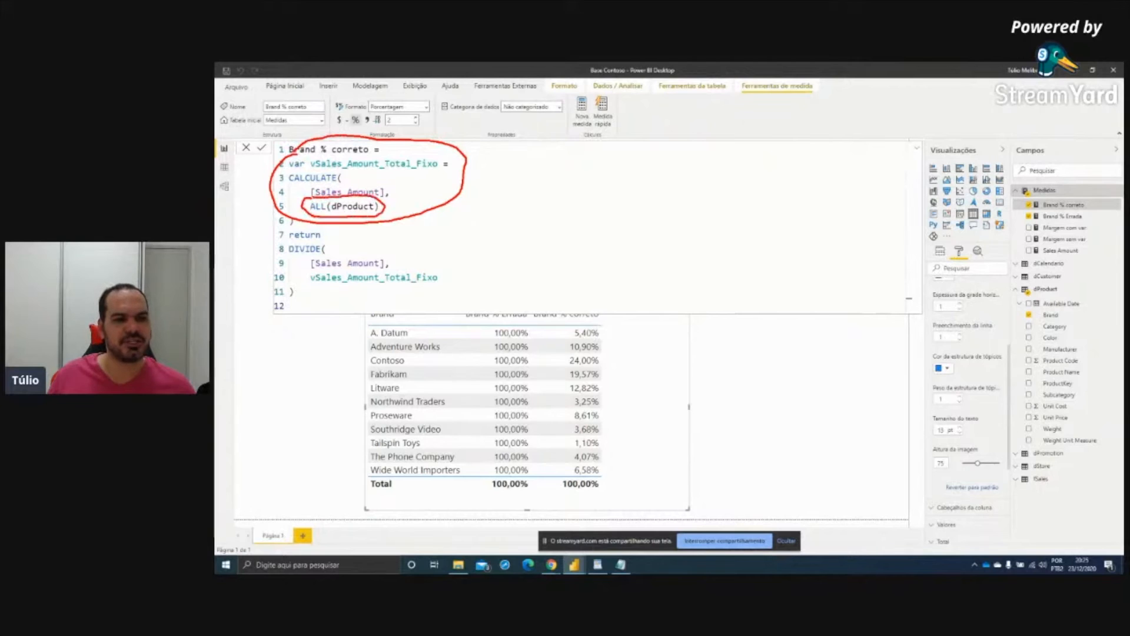
key(Escape)
click(383, 208)
click(609, 347)
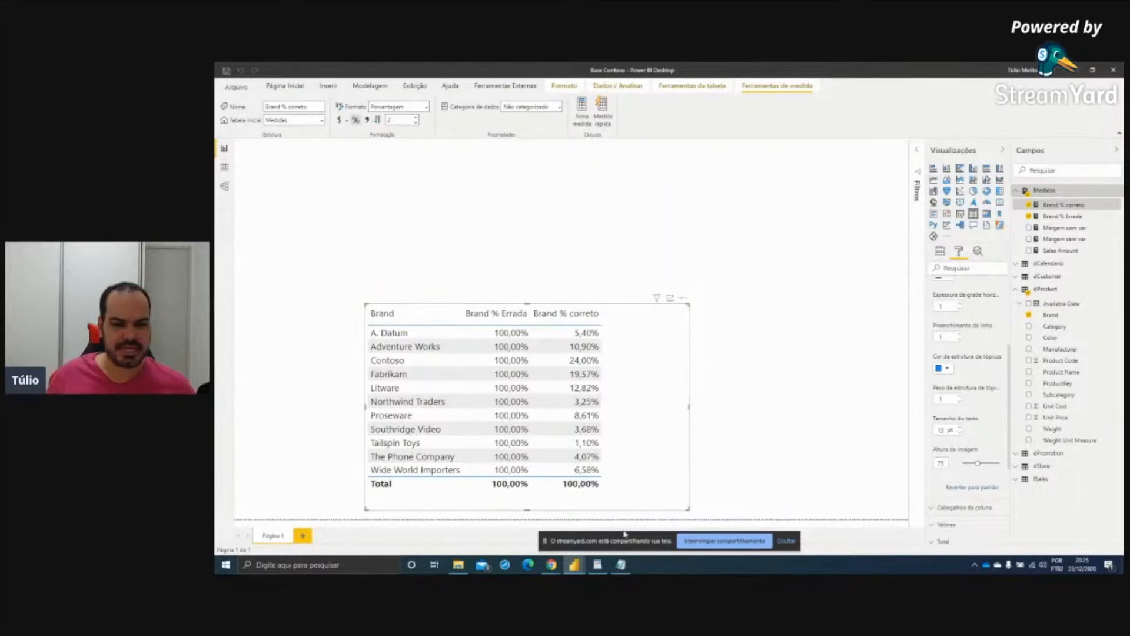
Switch to the WordPad notes, frame the rule on single evaluation, circle "única vez" and "constantes", and clear the marks
click(597, 564)
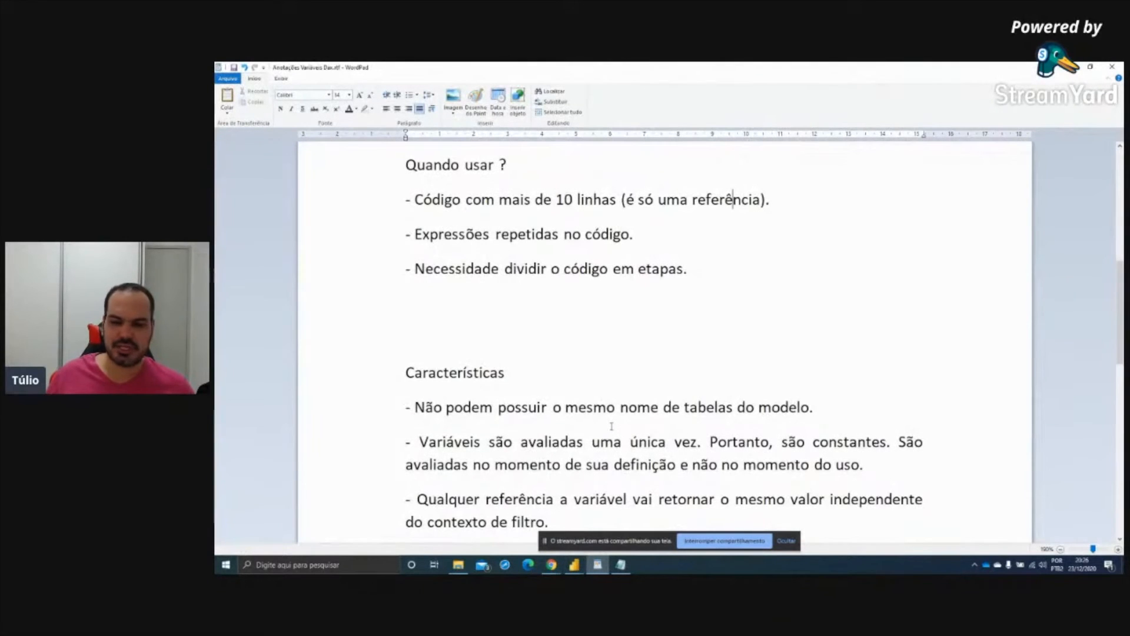
key(ctrl+2)
mouse_move(397, 430)
mouse_down()
mouse_move(656, 467)
mouse_move(939, 480)
mouse_up()
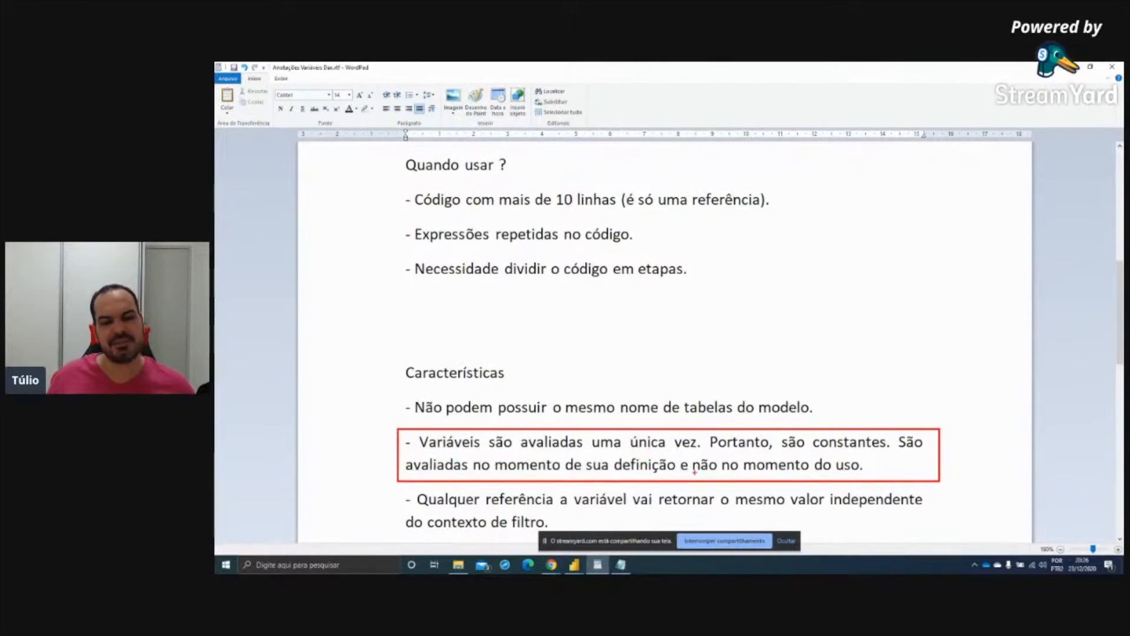
mouse_move(637, 429)
mouse_down()
mouse_move(612, 445)
mouse_move(662, 460)
mouse_move(704, 445)
mouse_move(668, 422)
mouse_move(628, 424)
mouse_up()
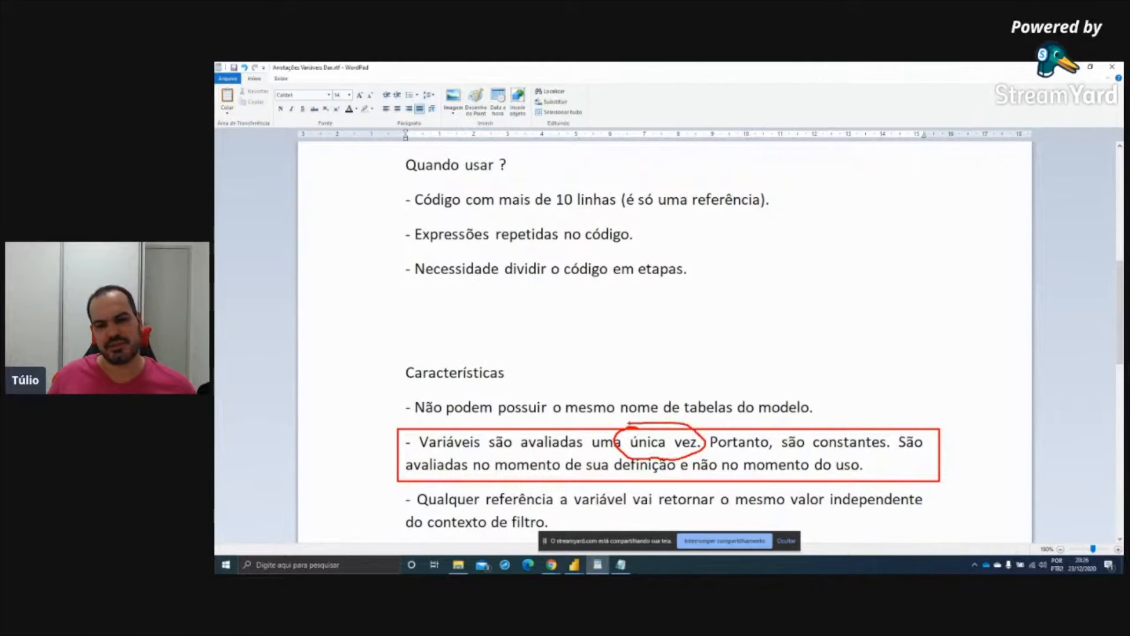
mouse_move(823, 456)
mouse_down()
mouse_move(865, 452)
mouse_move(891, 434)
mouse_move(812, 434)
mouse_up()
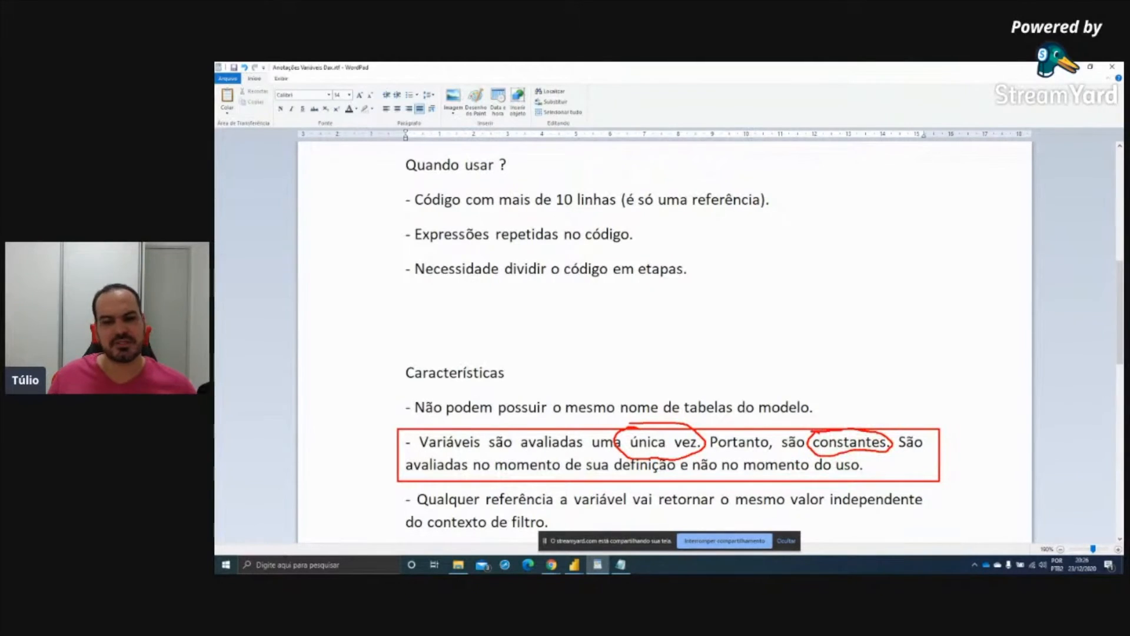
key(Escape)
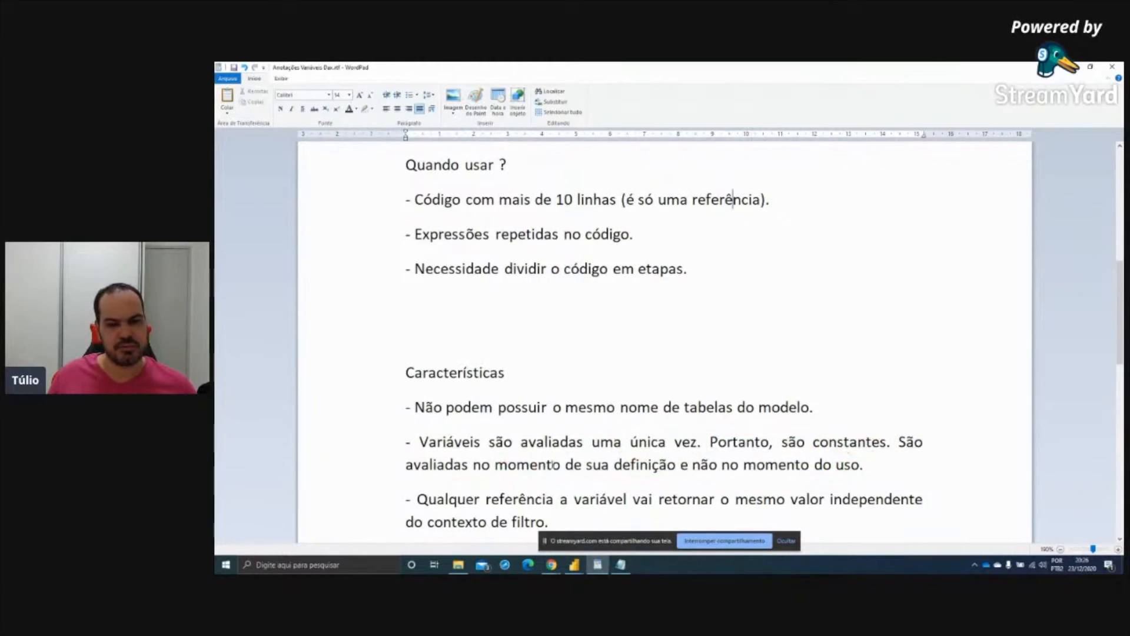
Underline "definição" and "uso" in the note on when variables are evaluated, and clear the marks
drag(592, 474, 674, 474)
drag(805, 469, 844, 477)
mouse_move(788, 452)
mouse_down()
mouse_move(842, 477)
mouse_move(836, 456)
mouse_up()
key(Escape)
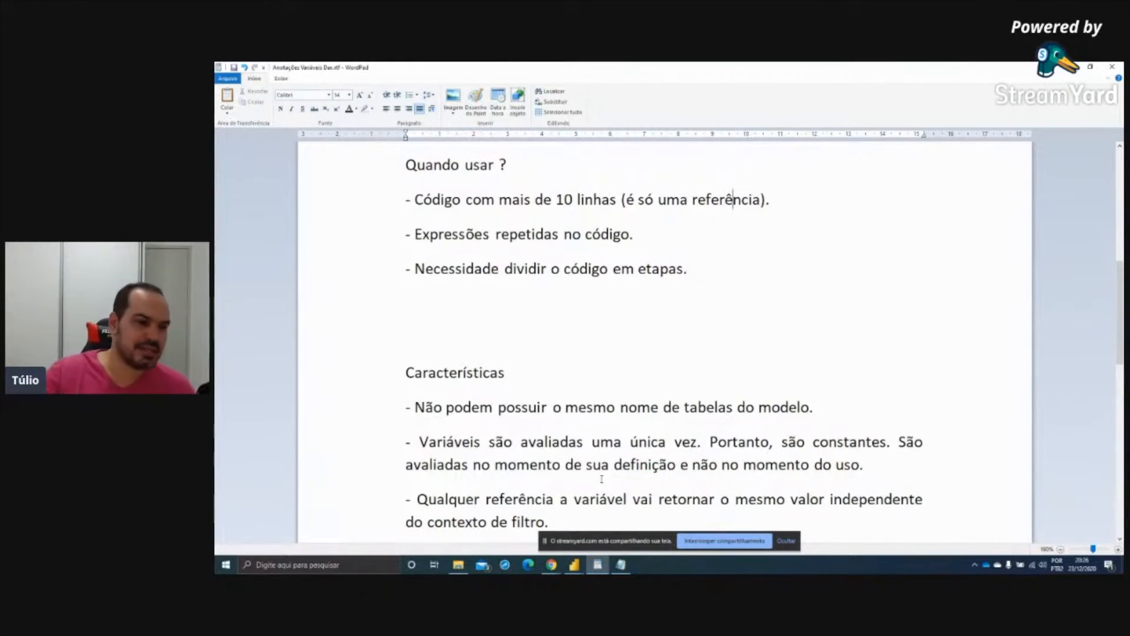
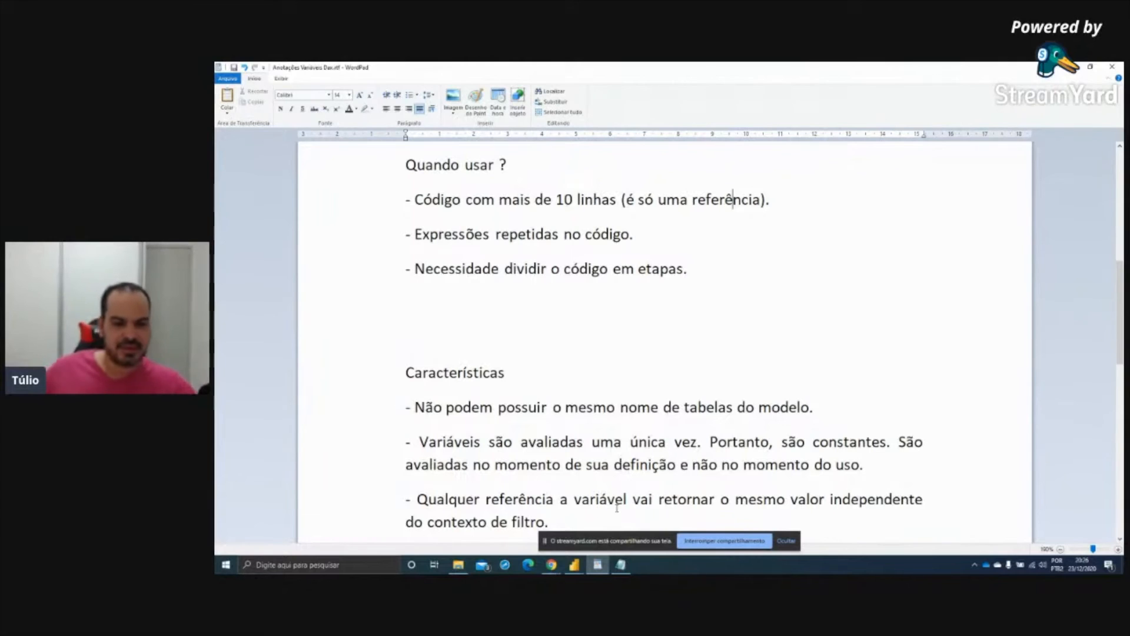
Frame the note on variable references ignoring filter context, link the single-evaluation note to it with an arrow, and clear the marks
scroll(626, 436, down, 3)
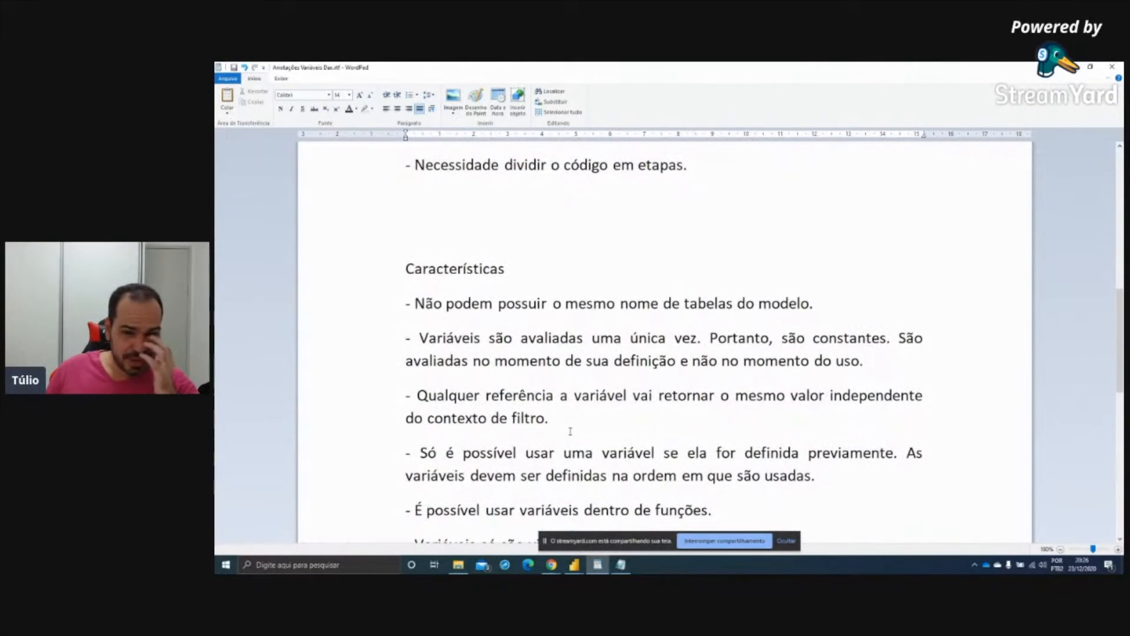
mouse_move(391, 374)
mouse_down()
mouse_move(677, 429)
mouse_move(946, 437)
mouse_up()
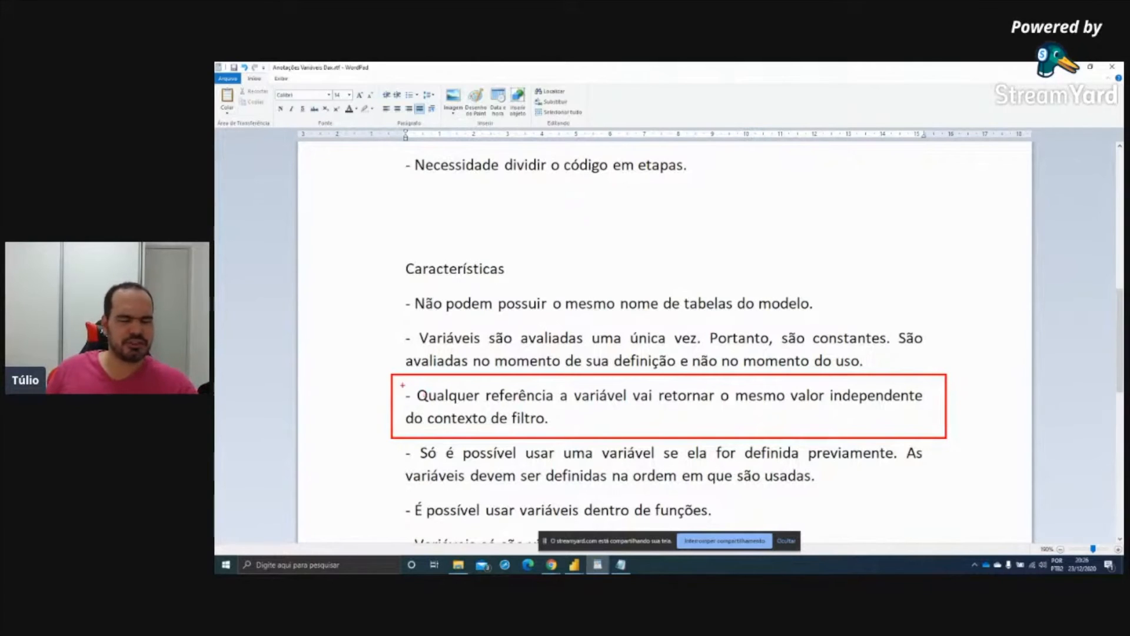
mouse_move(392, 347)
mouse_down()
mouse_move(349, 370)
mouse_move(380, 389)
mouse_move(372, 401)
mouse_move(380, 384)
mouse_up()
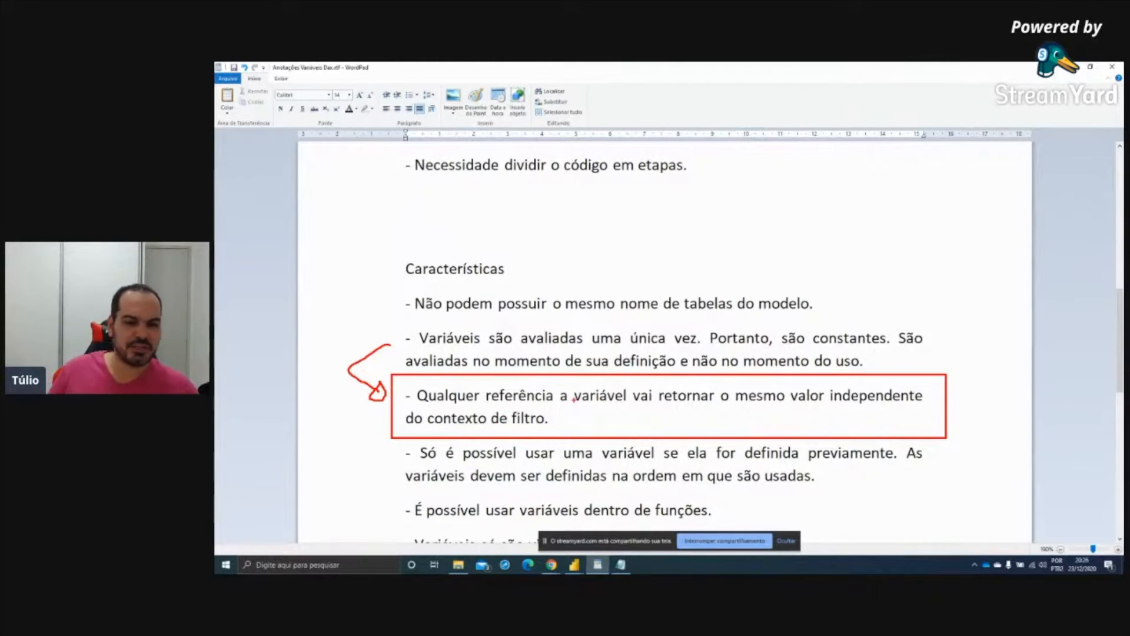
key(Escape)
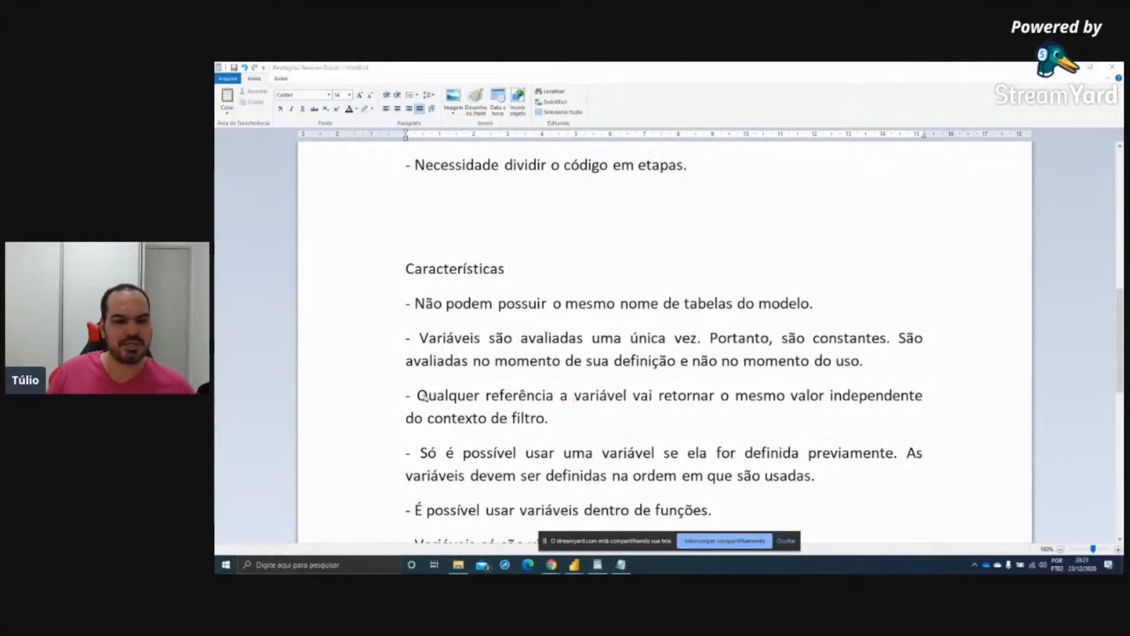
Frame the note on defining variables in order of use, circle "previamente", and clear the marks
scroll(395, 373, down, 3)
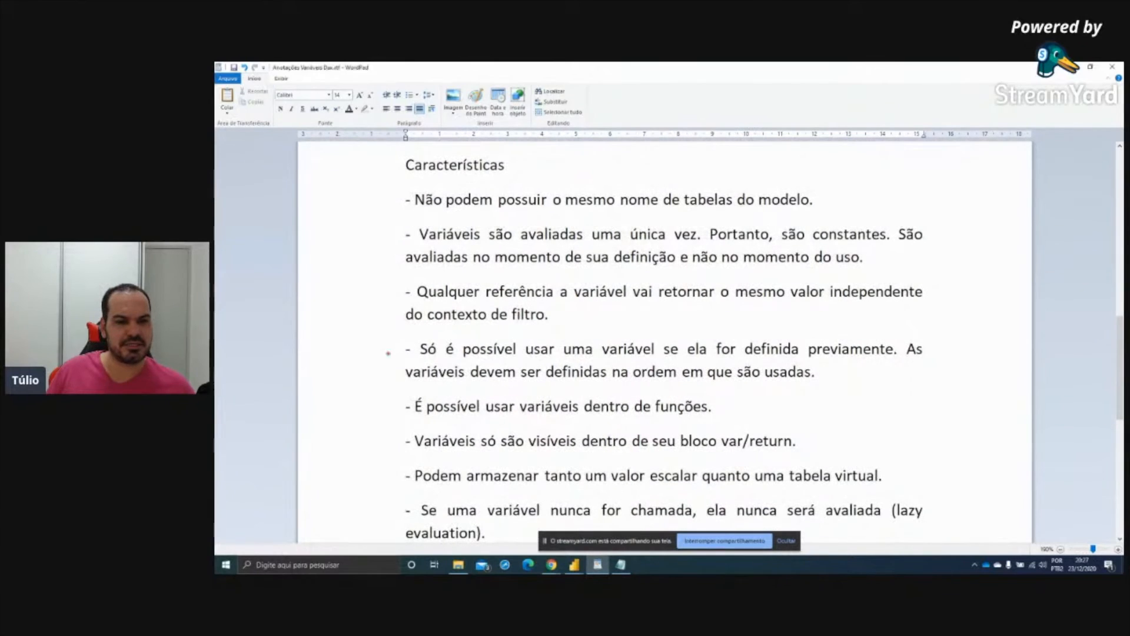
mouse_move(388, 334)
mouse_down()
mouse_move(802, 398)
mouse_move(963, 392)
mouse_up()
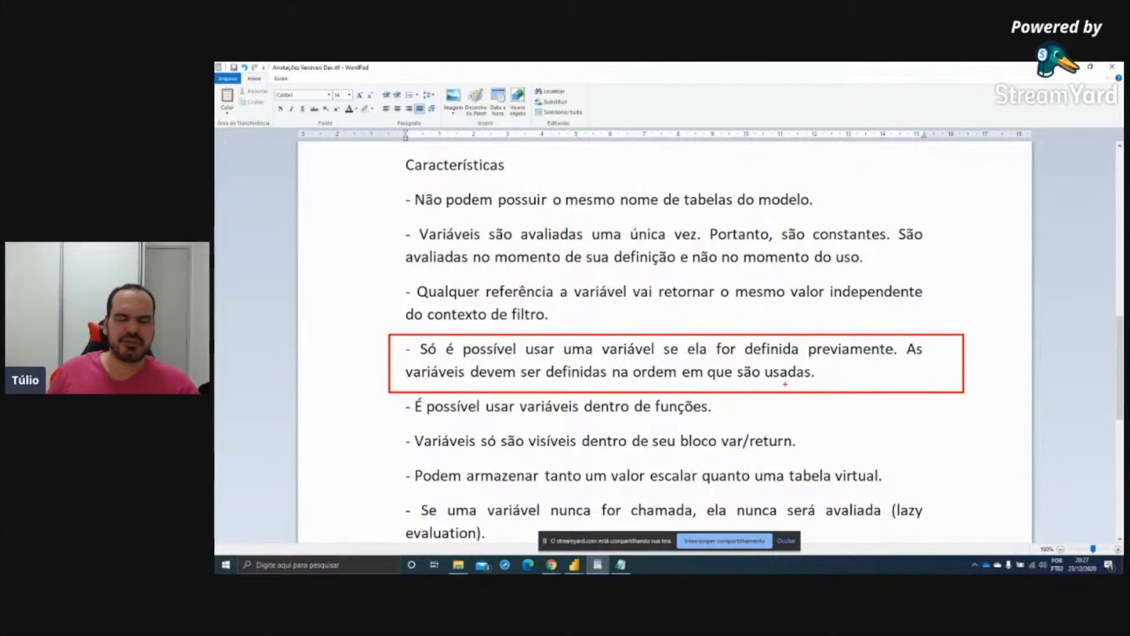
mouse_move(835, 360)
mouse_down()
mouse_move(892, 357)
mouse_move(793, 331)
mouse_move(810, 353)
mouse_up()
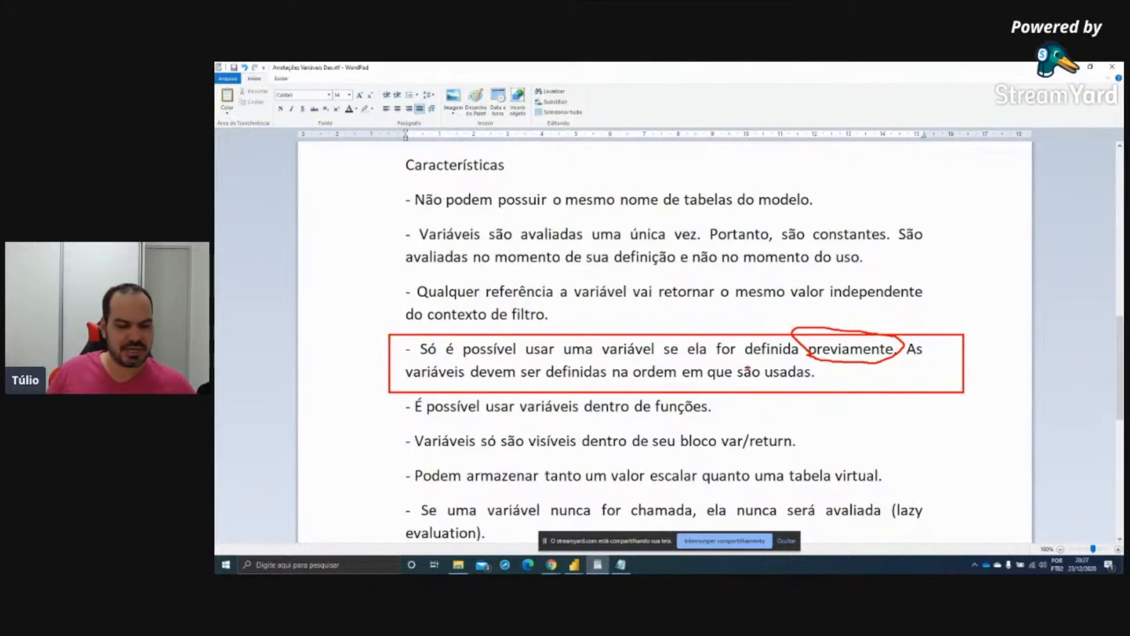
key(Escape)
Switch to the Base Contoso report in Power BI, open the Margem com var formula, and consult the Roteiro.txt outline for the next topic
click(569, 568)
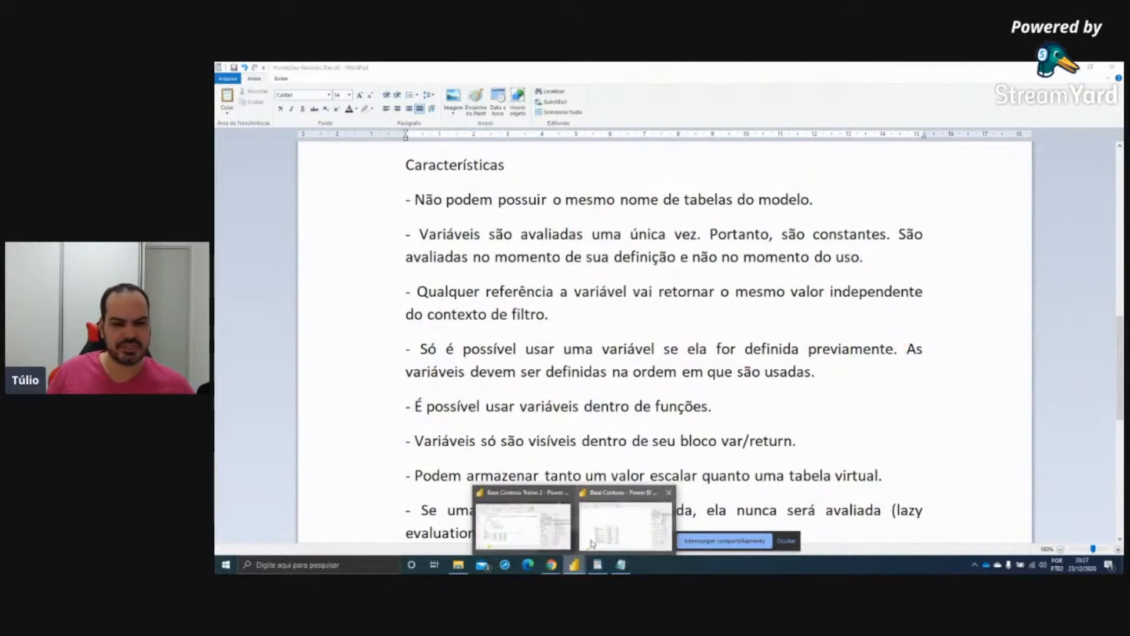
click(624, 518)
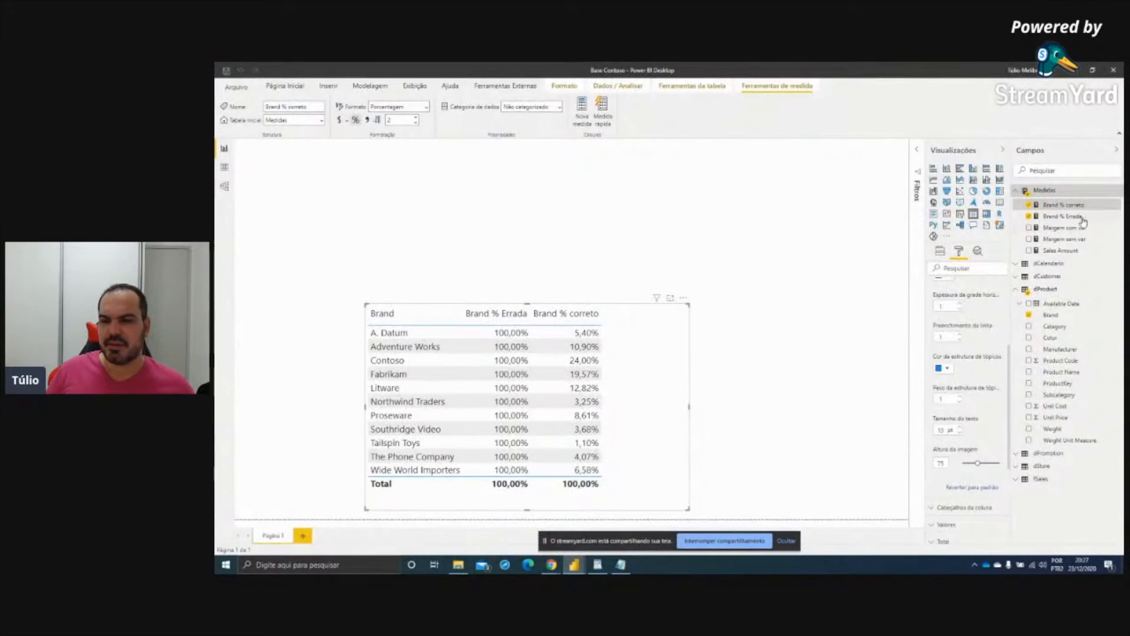
click(1064, 228)
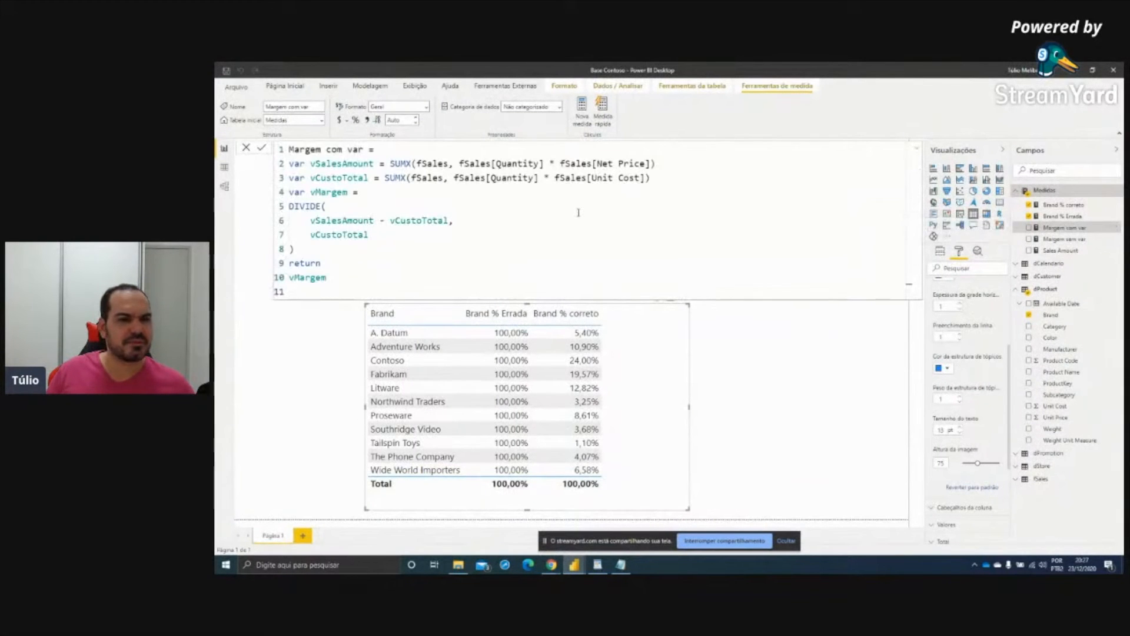
click(621, 564)
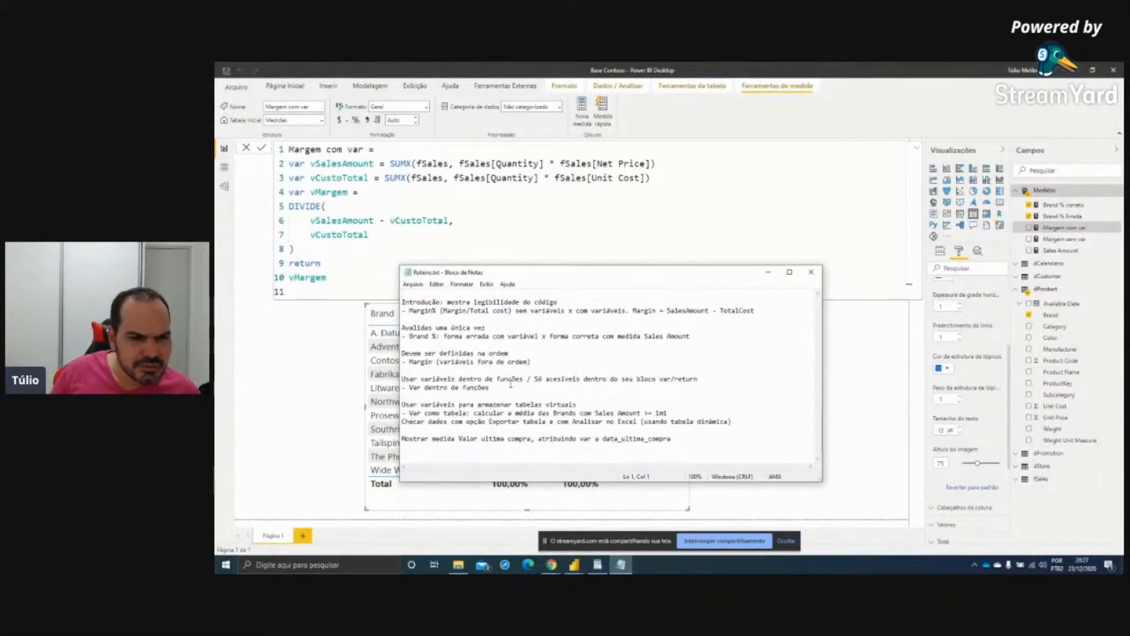
click(770, 273)
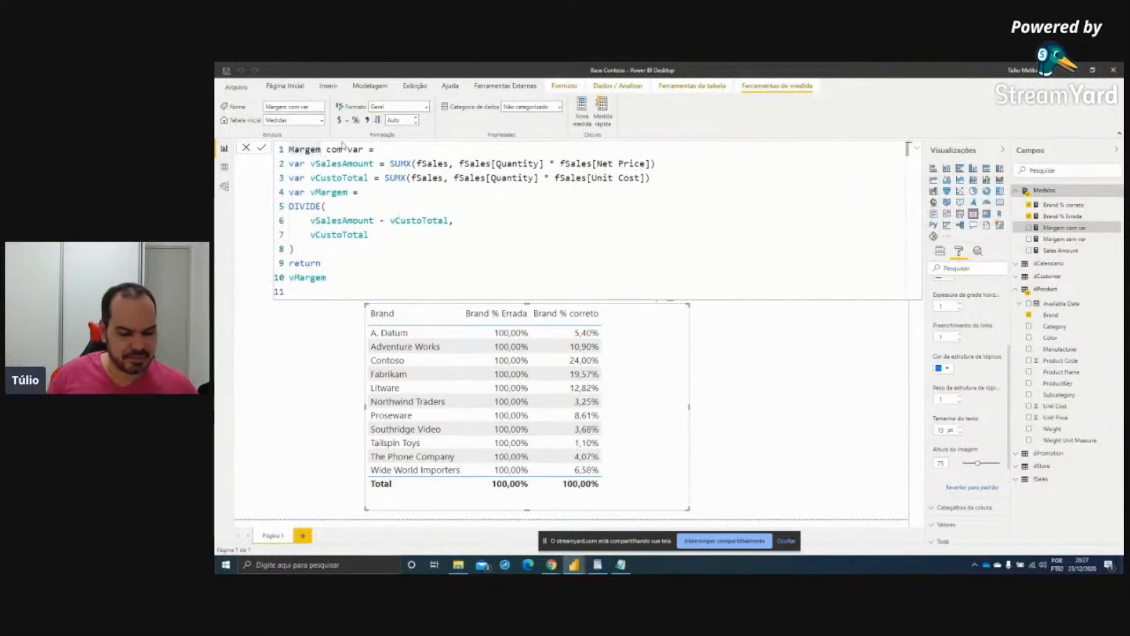
Rename the measures Margem com var and Margem sem var to Margem% com var and Margem% sem var
text(%)
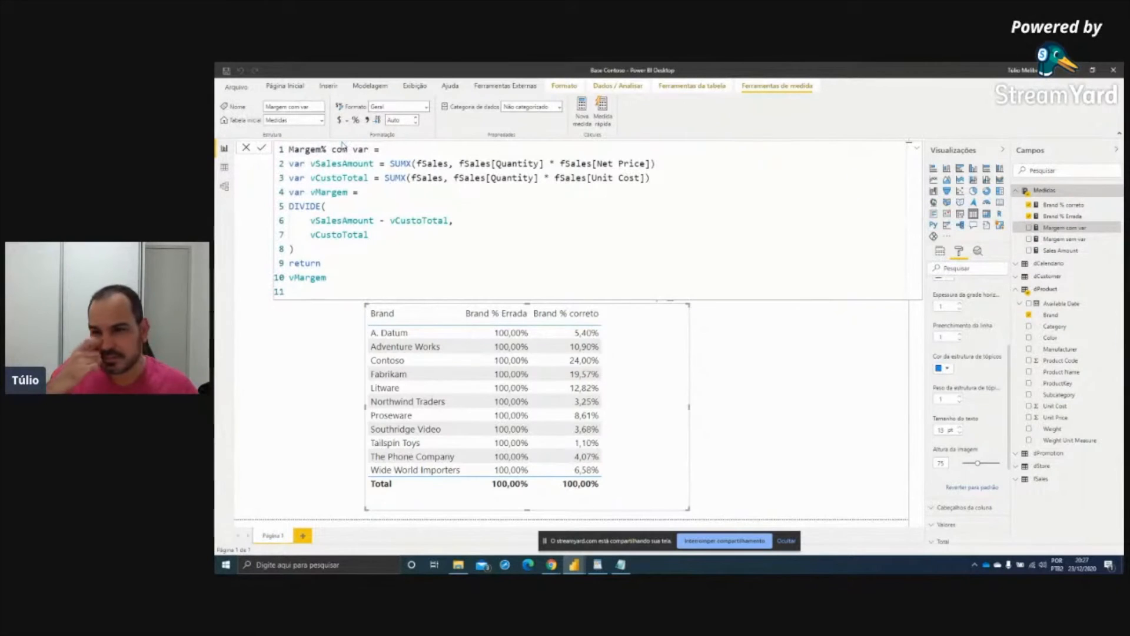
key(Return)
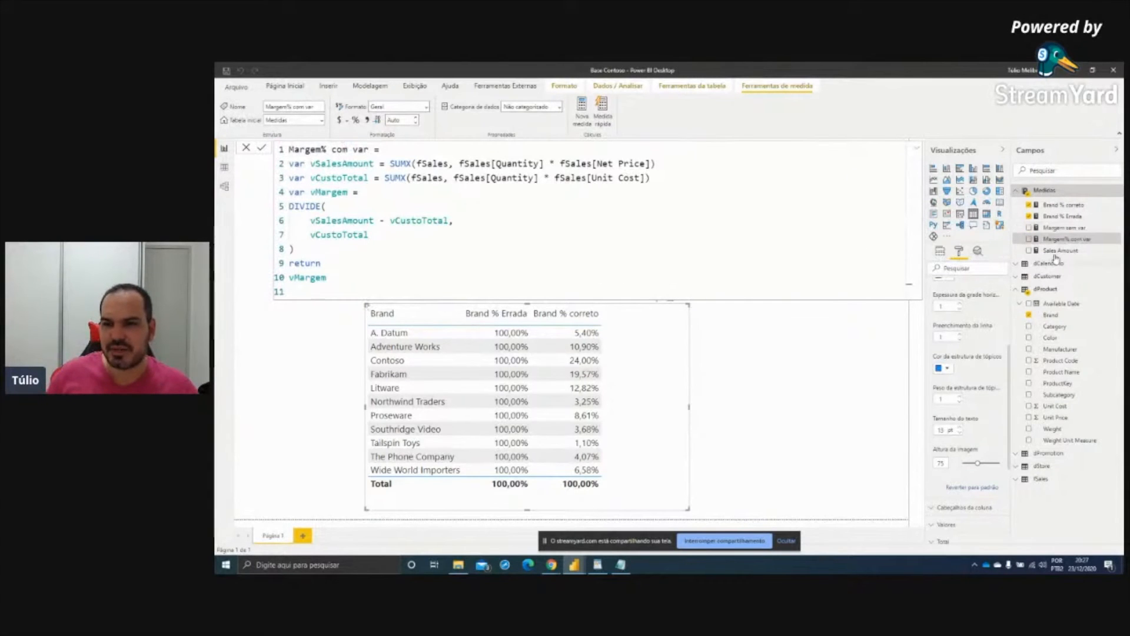
click(1065, 228)
click(317, 150)
text(%)
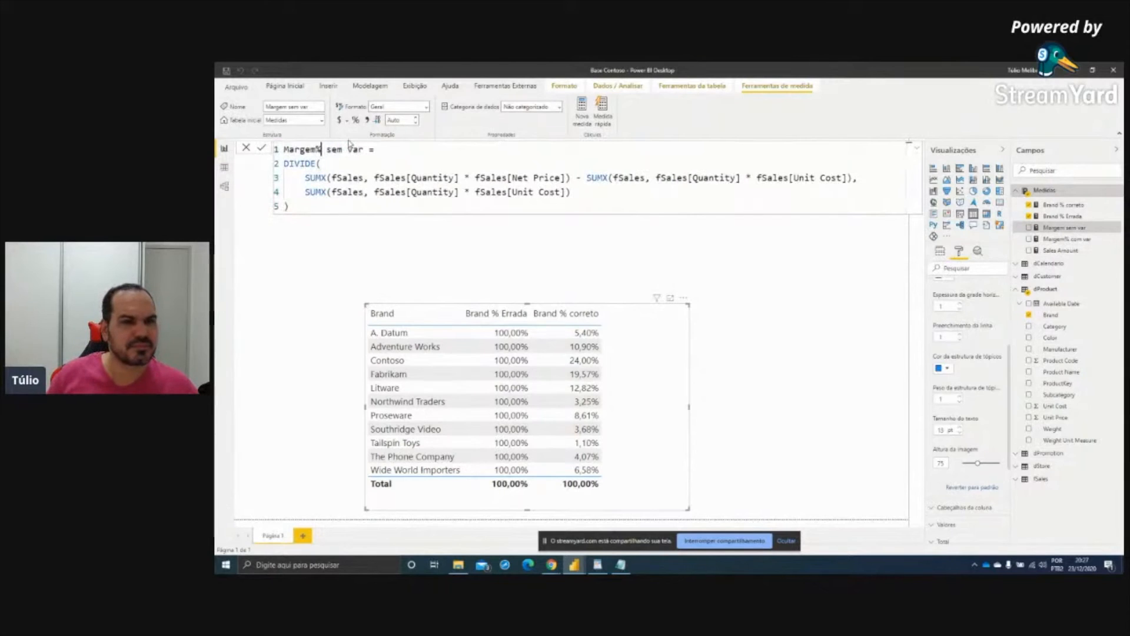
key(Return)
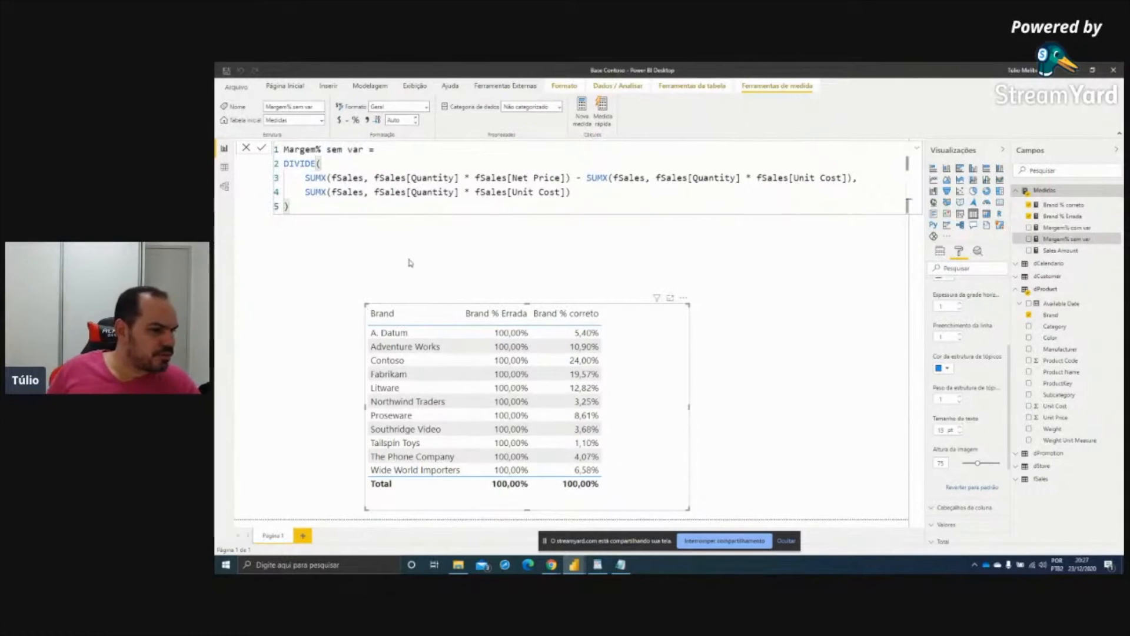
Start a new measure named Margem in the measures table, leaving its expression to begin on a second line
click(508, 191)
key(Escape)
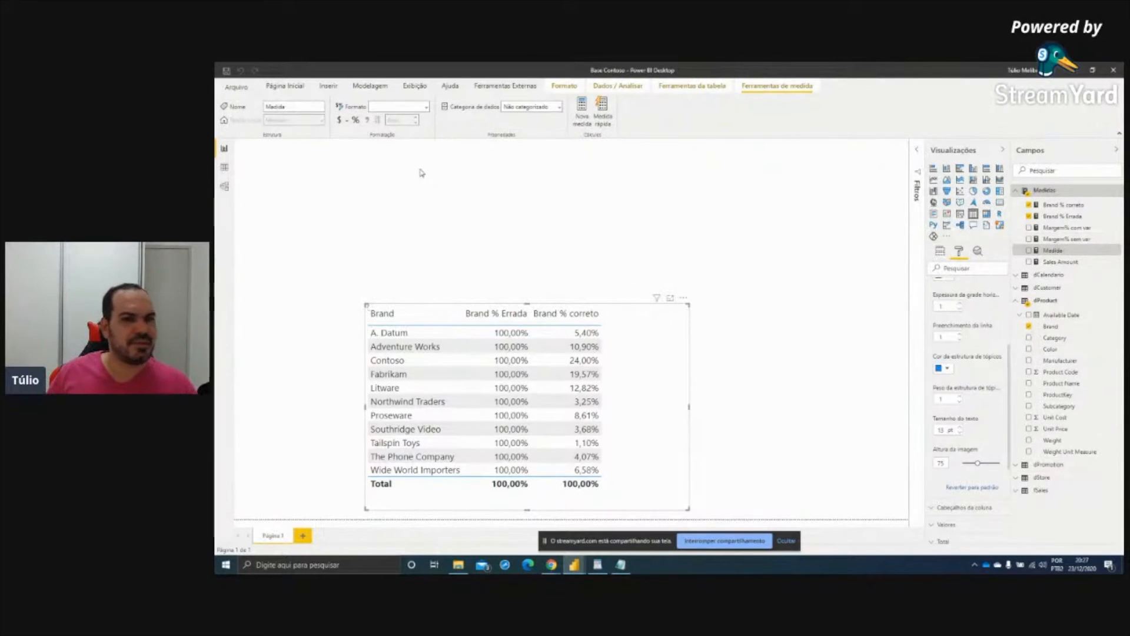
text(Margem)
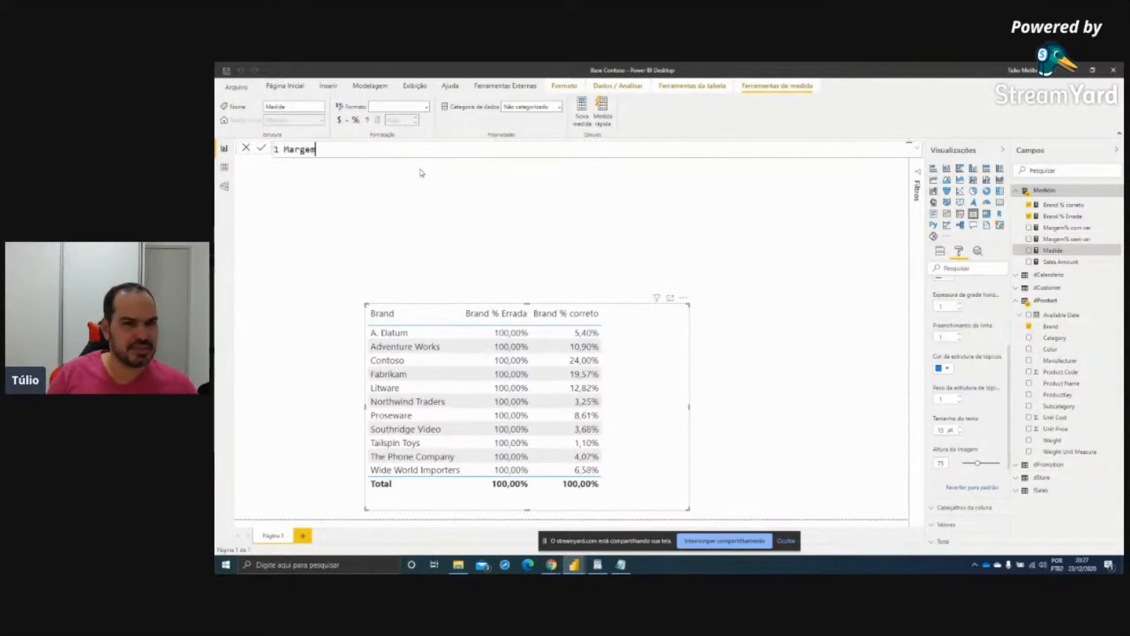
text( =)
key(shift+Return)
Define the variable vSalesAmount in Margem as SUMX(fSales, fSales[Quantity] * fSales[Net Price])
text(var vSalesAm)
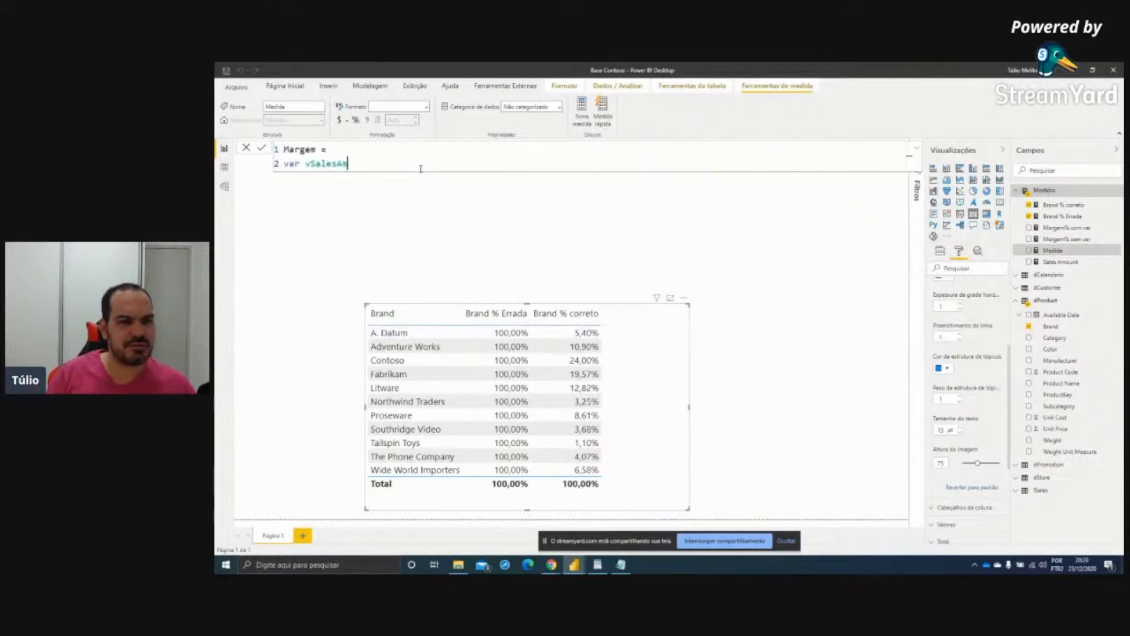
text(ount =SUMX()
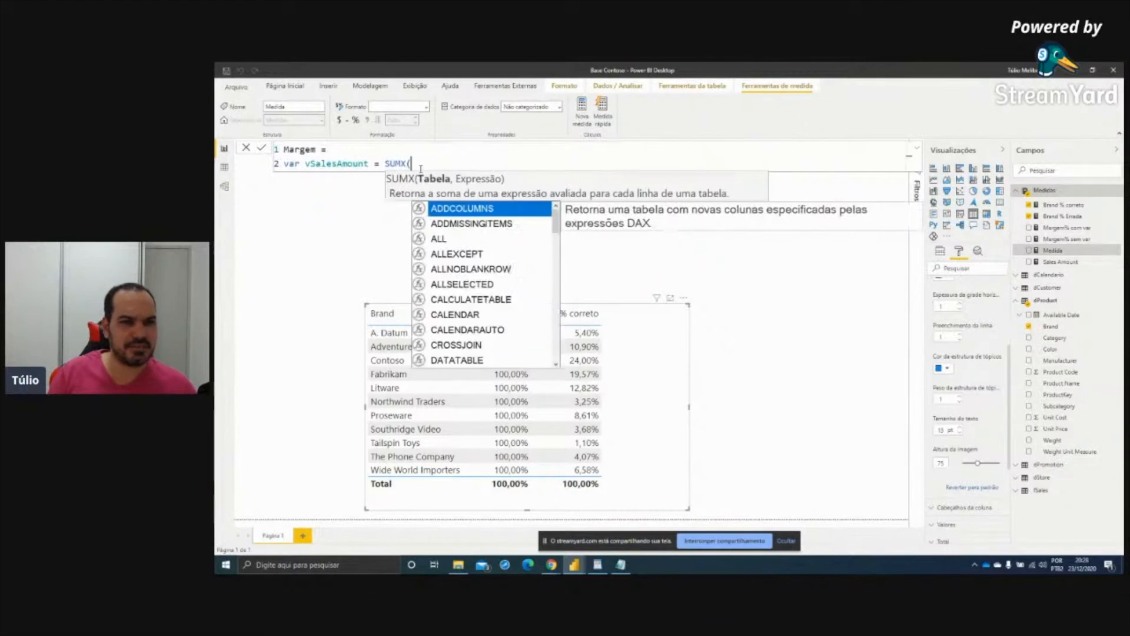
text(Fs)
key(Tab)
text(, quan)
key(Tab)
text(*)
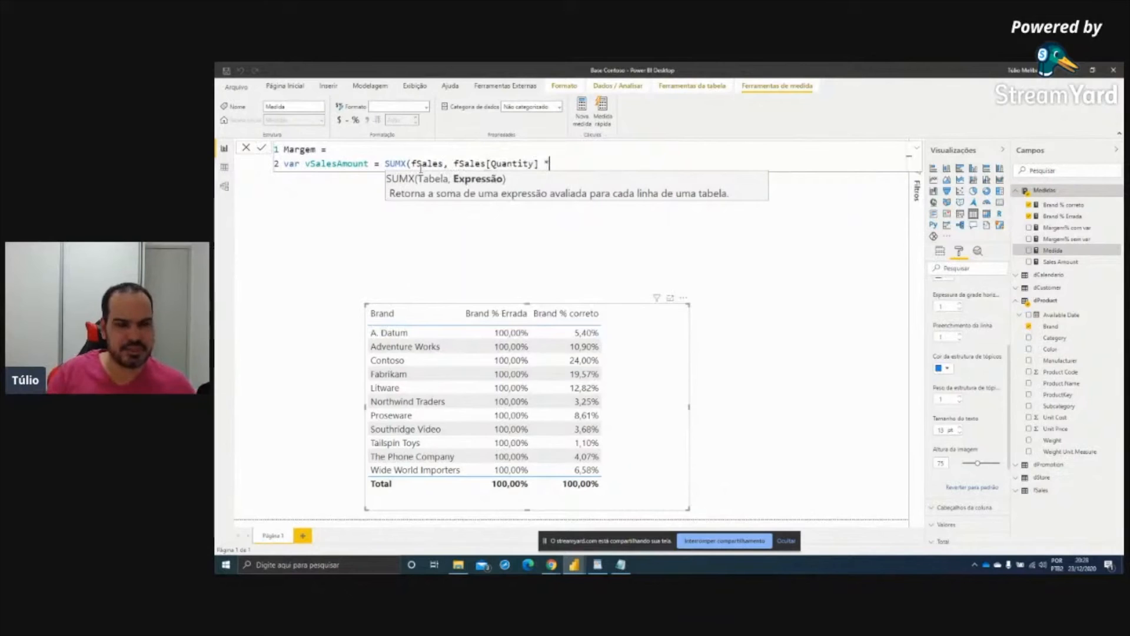
text( fSales[Net Price]))
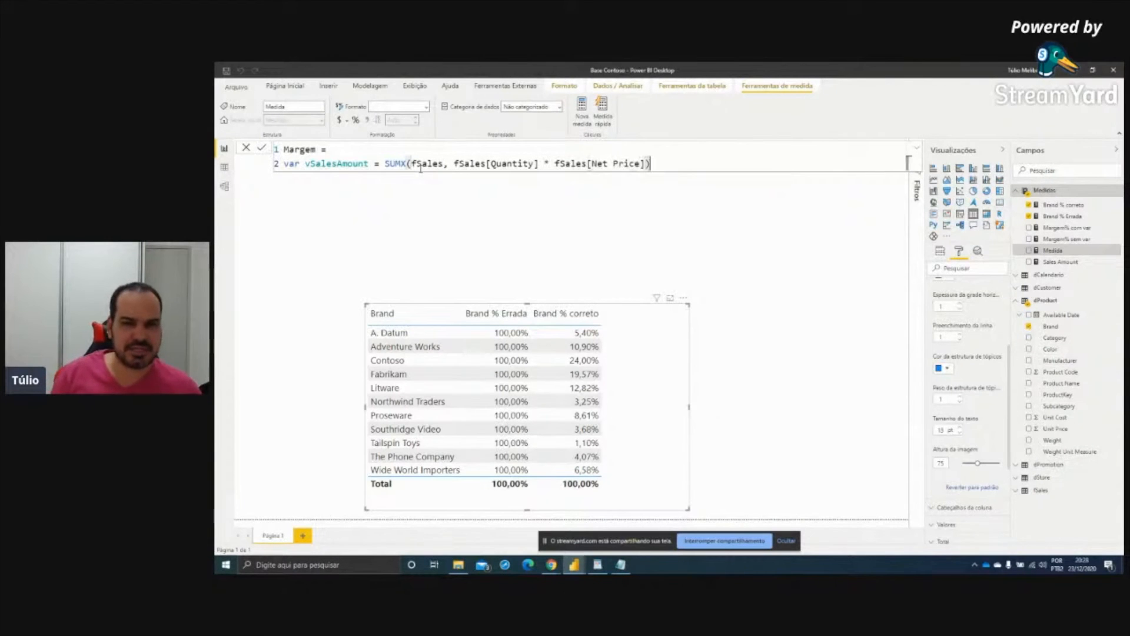
key(shift+Return)
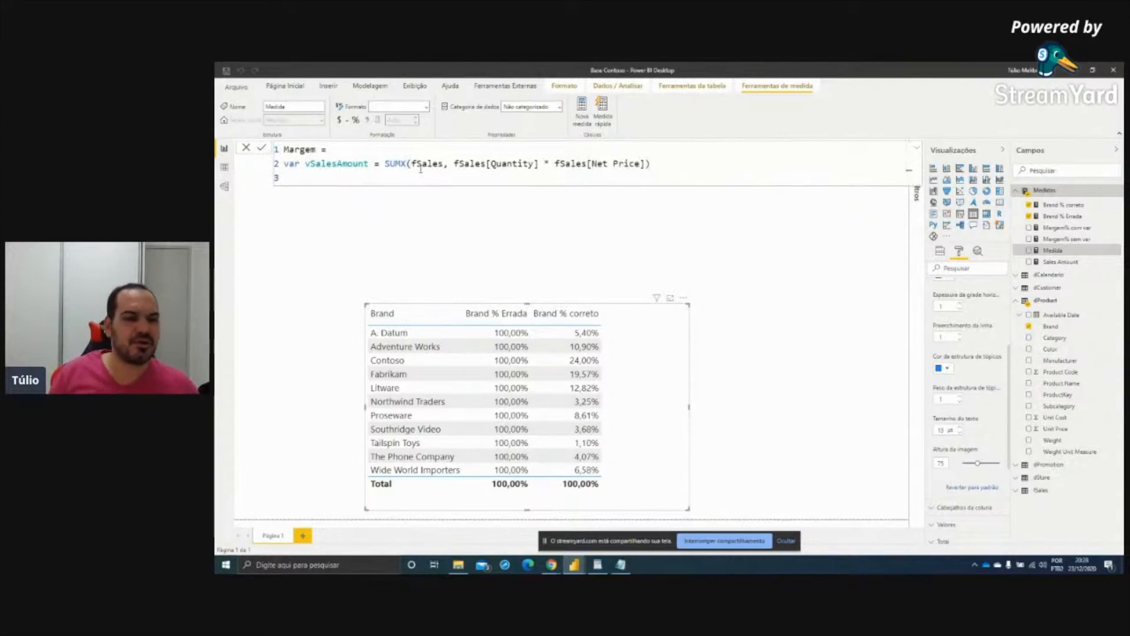
Define the variable vTotalCost below vSalesAmount as SUMX(fSales, fSales[Quantity] * fSales[Unit Cost])
key(shift+Return)
text(var v)
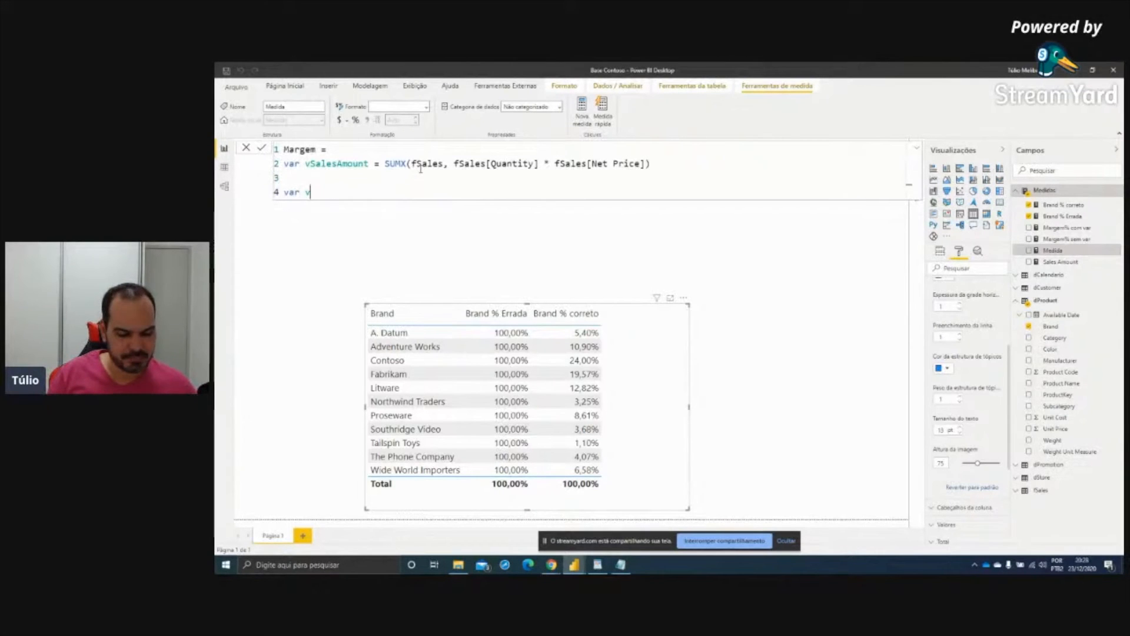
text(TotalCosst)
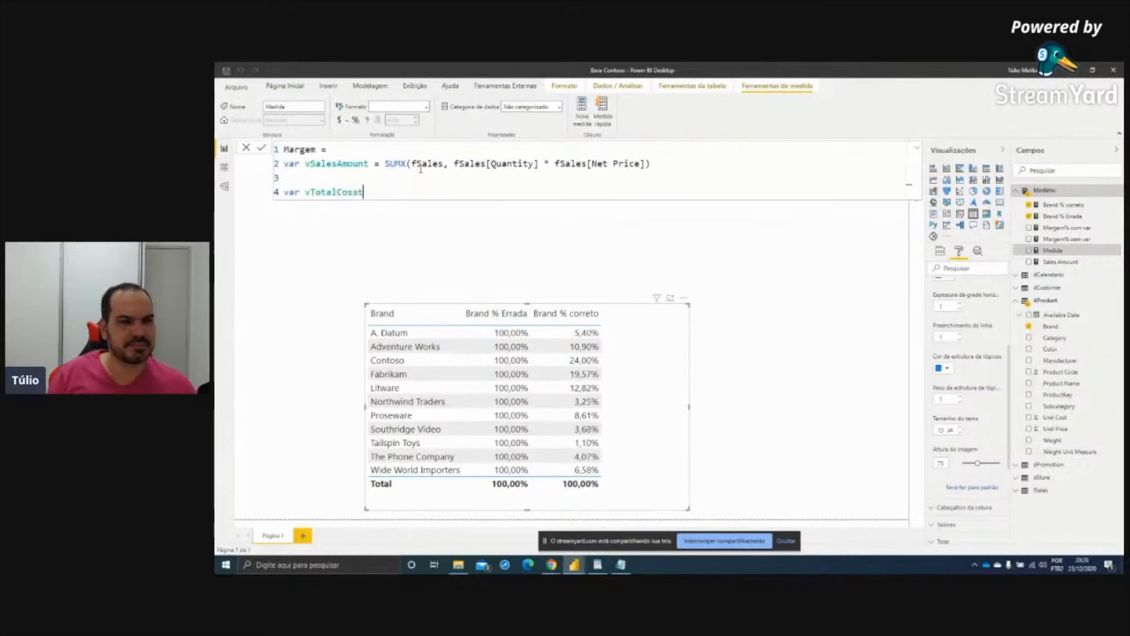
text( = t = s)
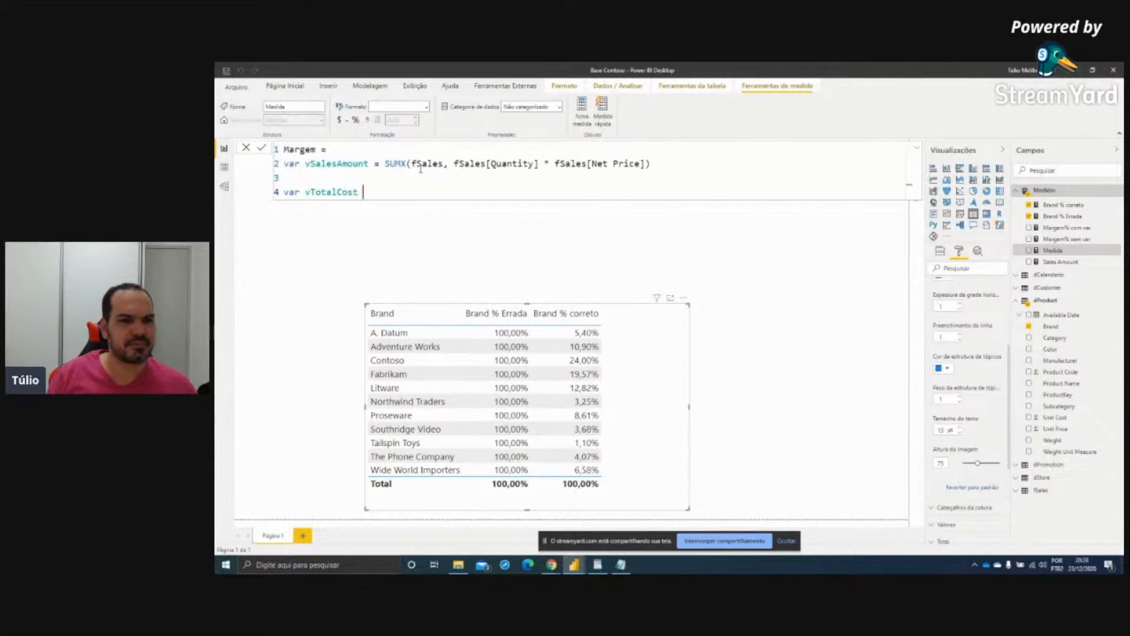
key(BackSpace)
key(BackSpace)
key(BackSpace)
text(= sumx)
key(Tab)
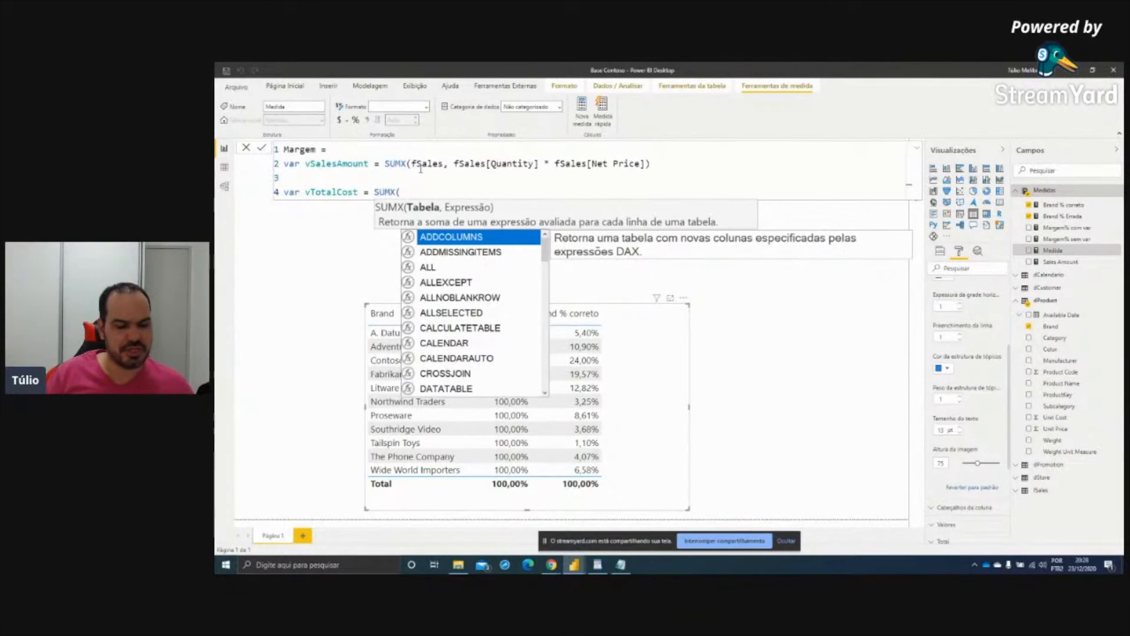
text(fsa)
key(Tab)
text(, qu)
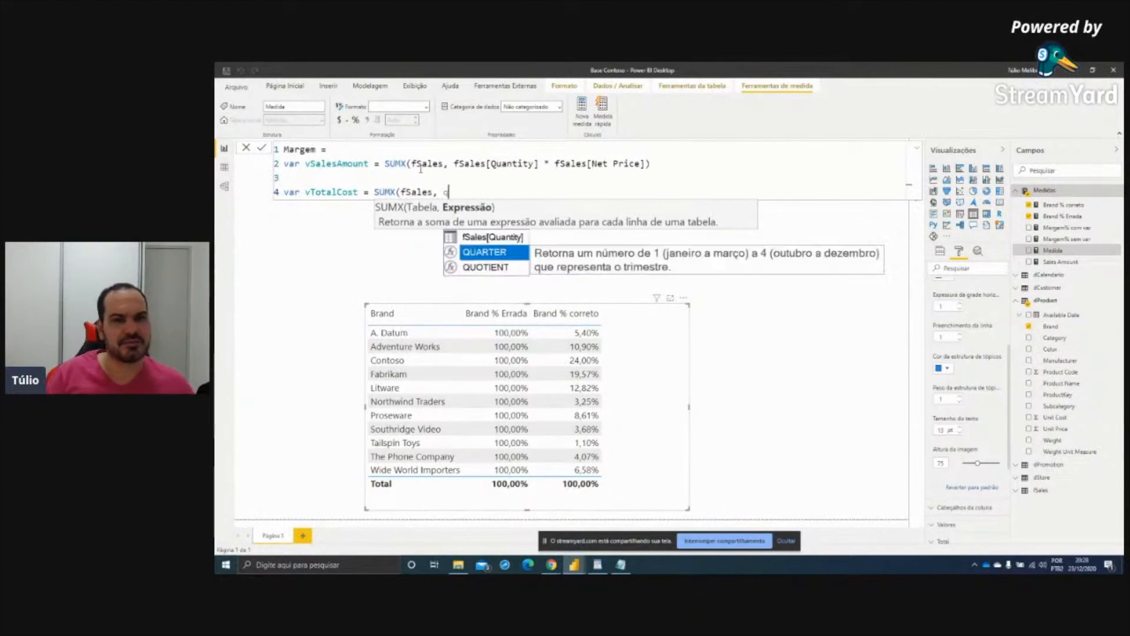
key(Tab)
text(* un)
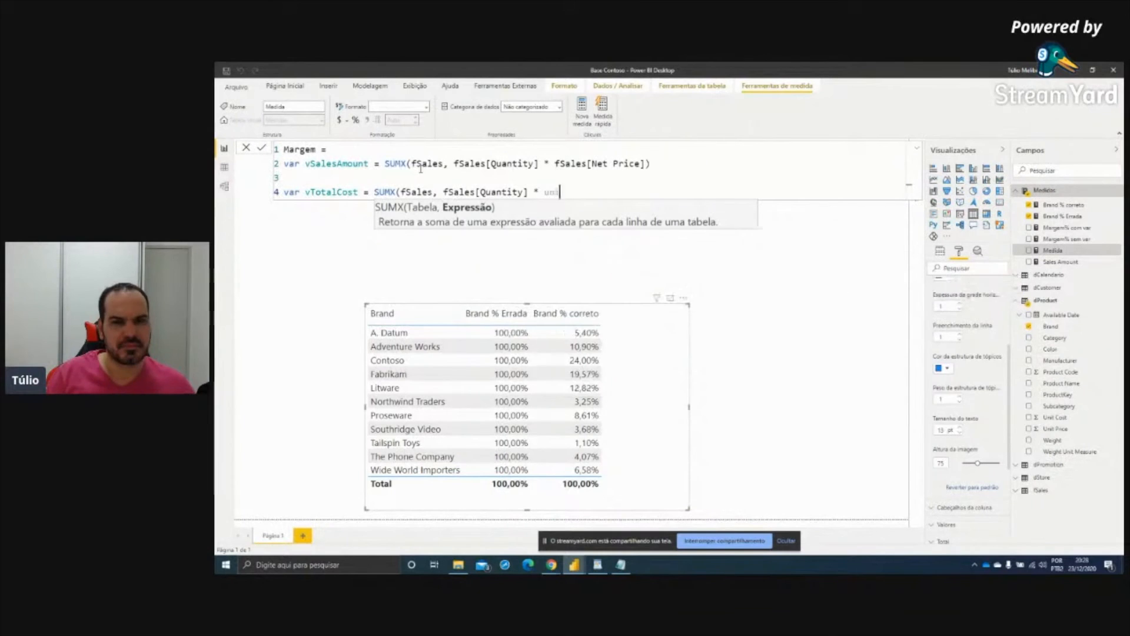
key(Tab)
text())
Define the variable vMargem below vTotalCost as vSalesAmount - vTotalCost
key(shift+Return)
key(shift+Return)
text(var vMargem =)
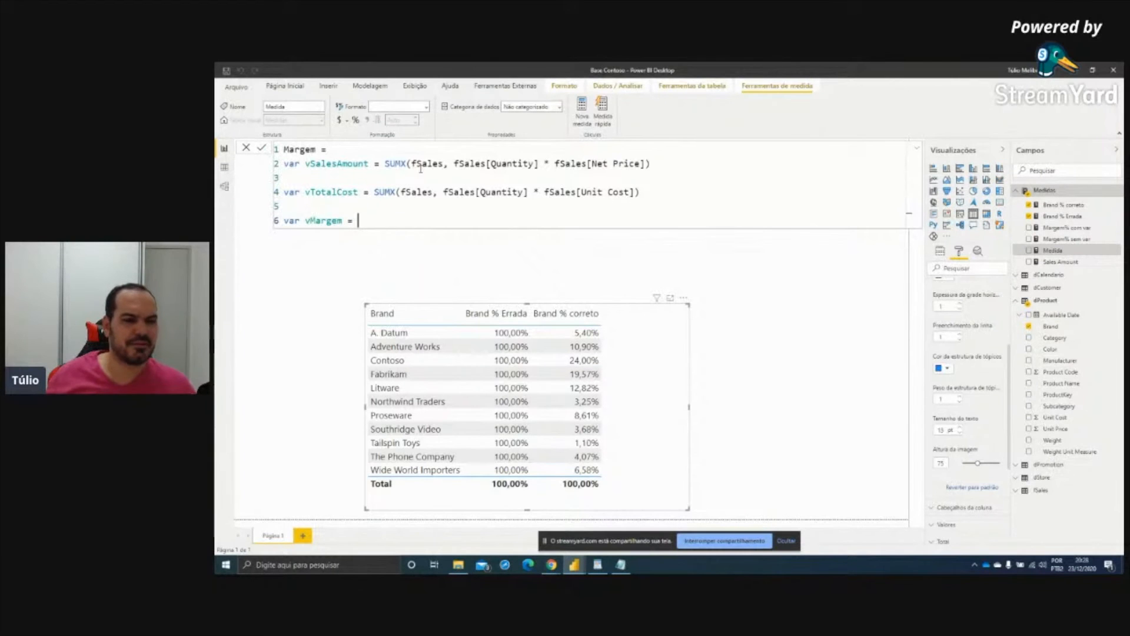
double_click(343, 164)
key(ctrl+c)
click(371, 225)
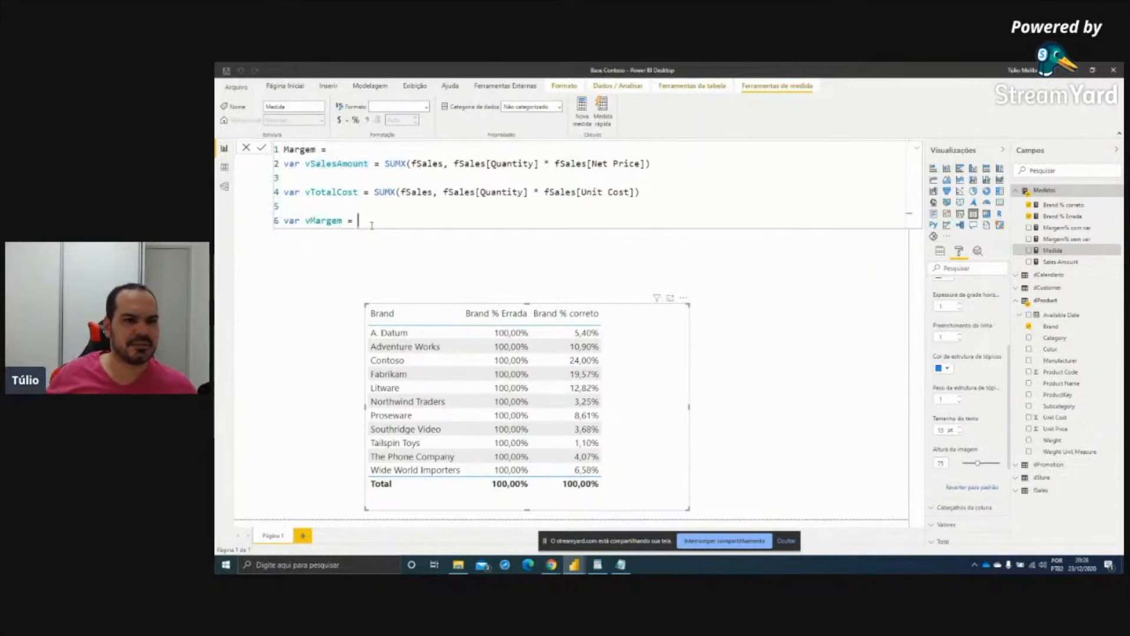
key(ctrl+v)
text(-)
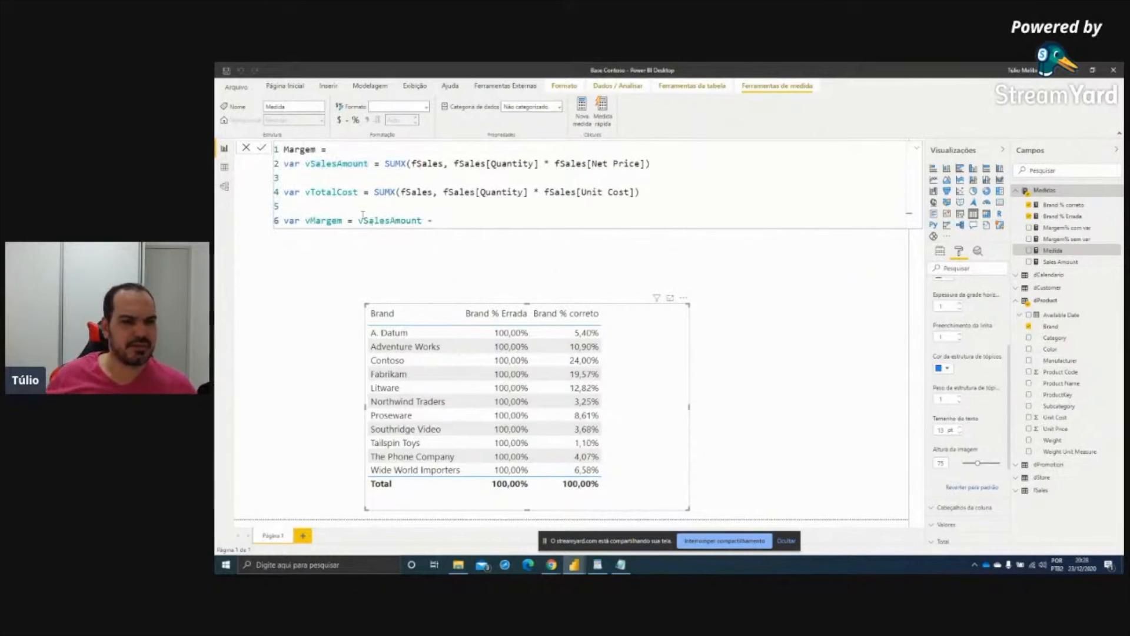
double_click(337, 191)
key(ctrl+c)
click(599, 216)
key(ctrl+v)
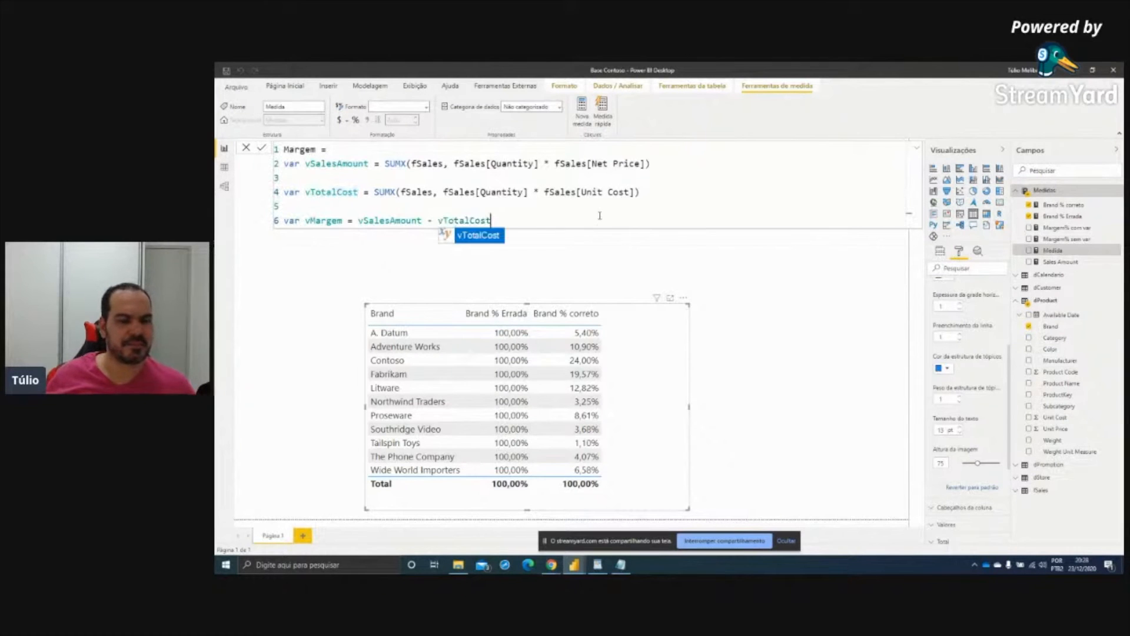
key(Escape)
Make the measure return vMargem and commit the Margem formula
key(shift+Return)
key(shift+Return)
text(return)
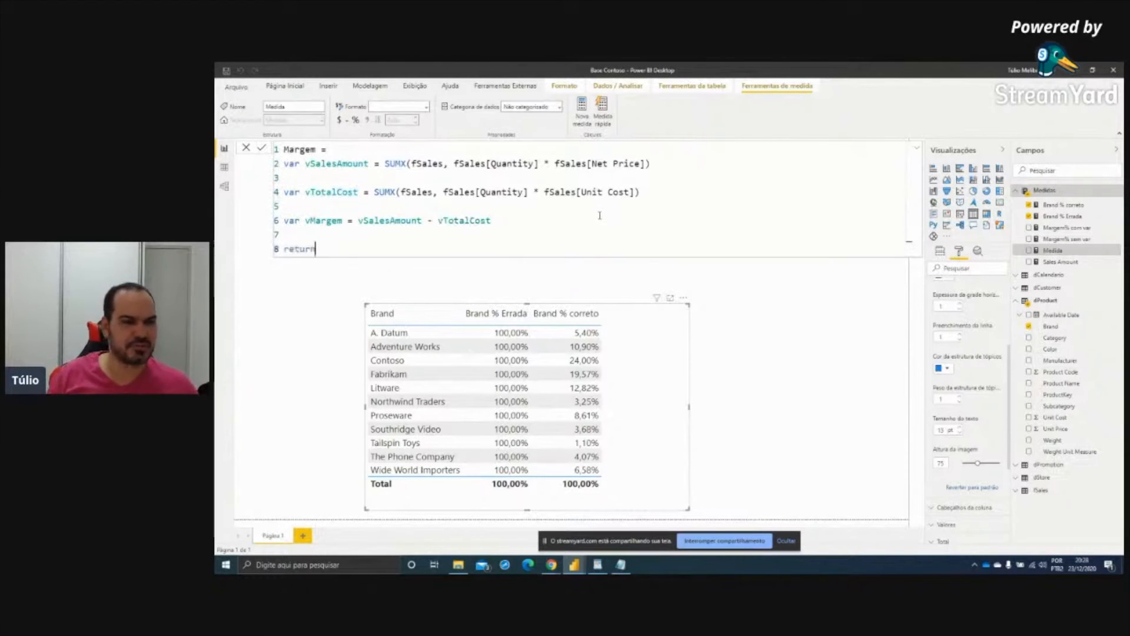
key(shift+Return)
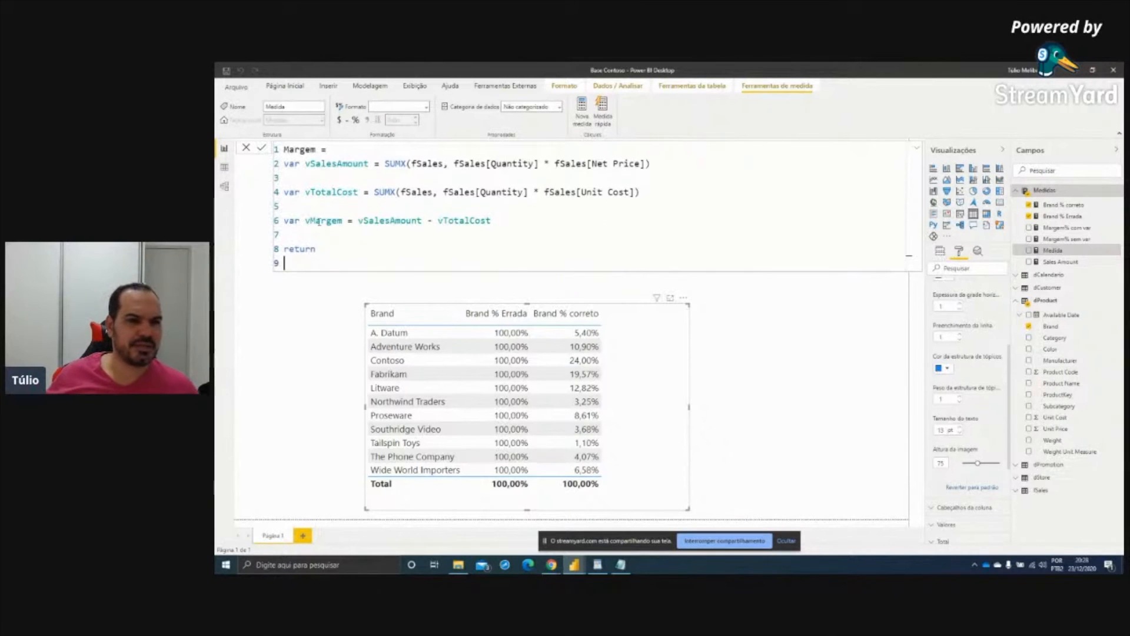
double_click(331, 220)
key(ctrl+c)
click(321, 262)
key(ctrl+v)
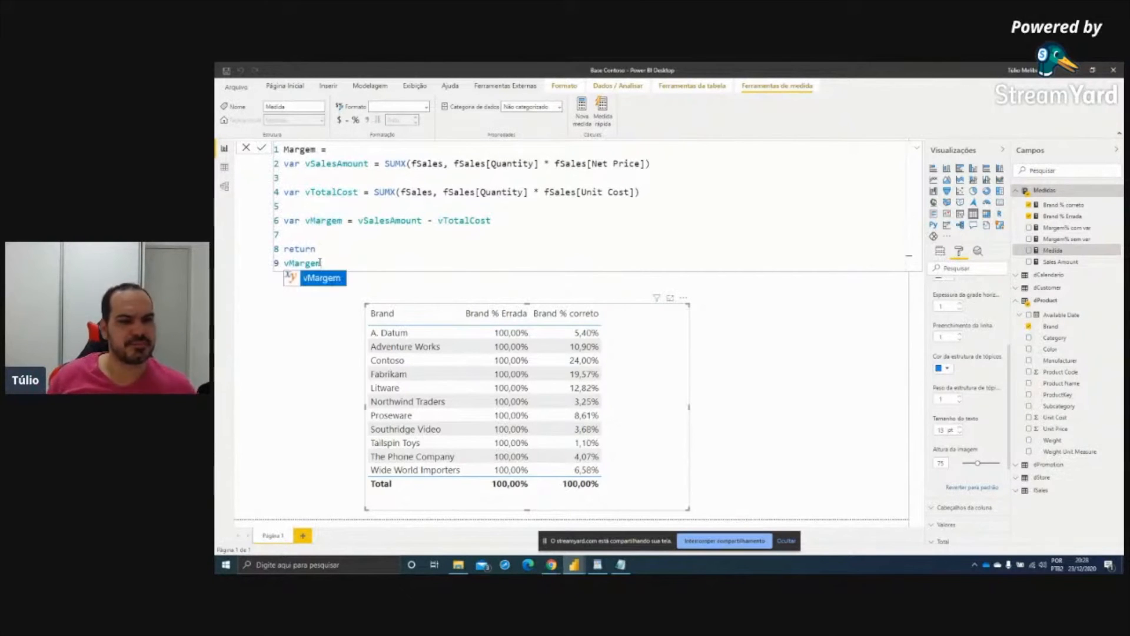
key(Escape)
key(Return)
Add a card visual showing Margem beside the brand table, shrink it, and place it near the table's upper edge
drag(1055, 228, 810, 336)
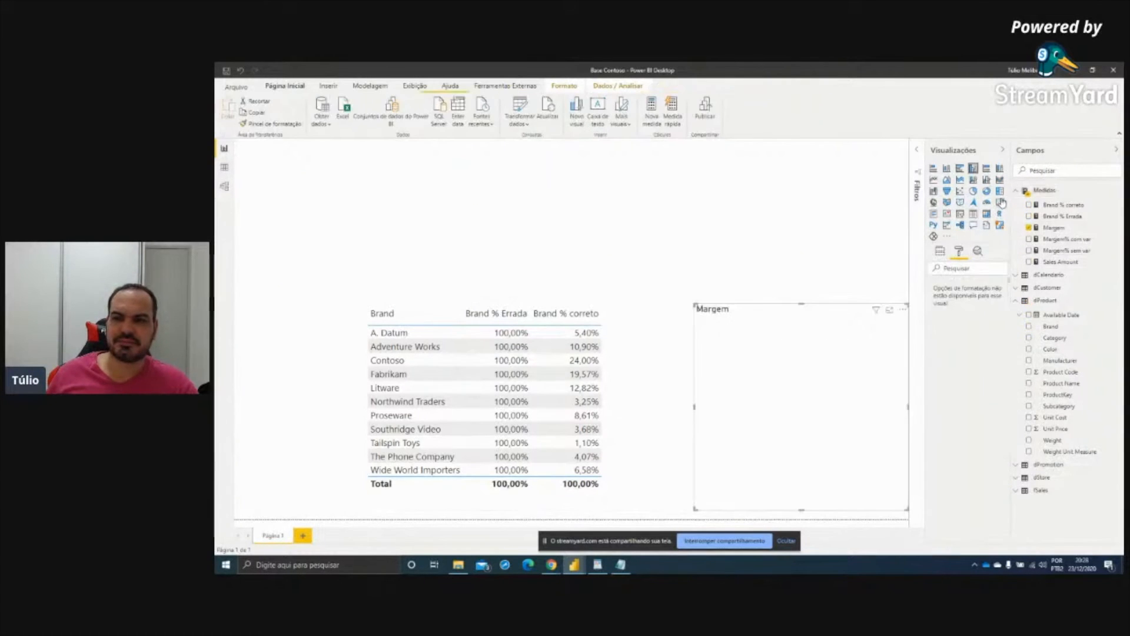
click(1001, 202)
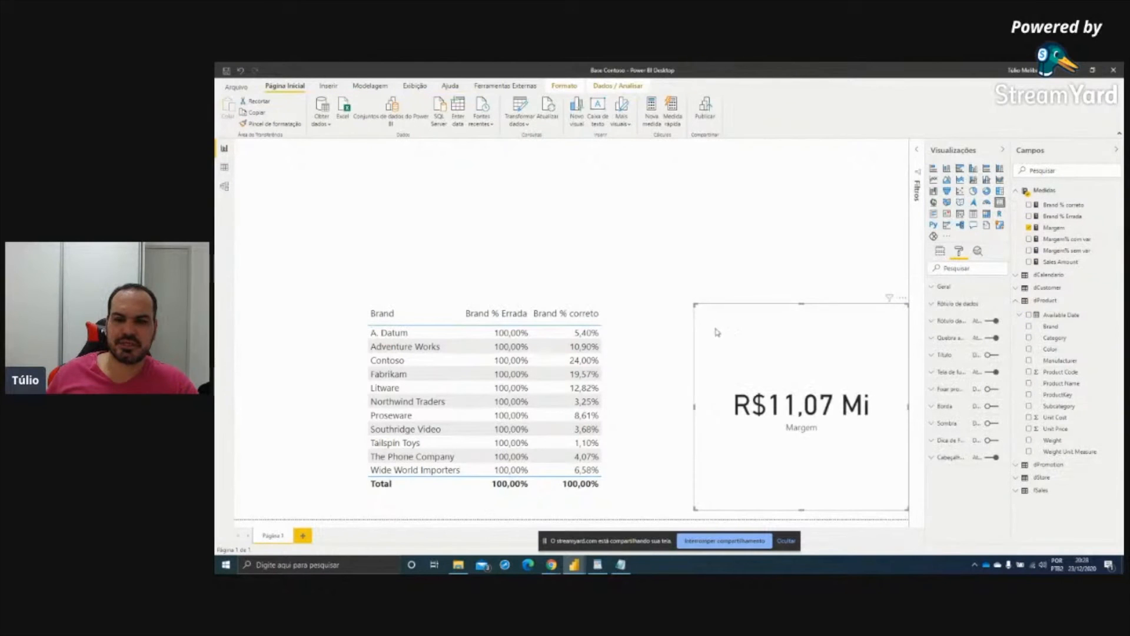
drag(697, 305, 756, 404)
drag(824, 424, 753, 302)
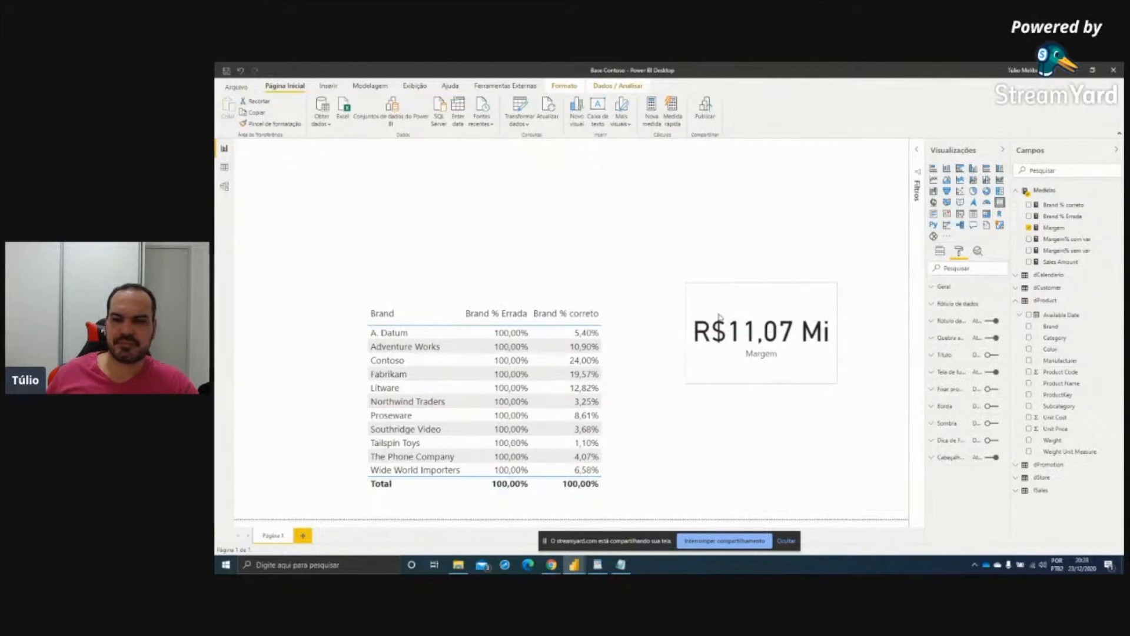
In the Margem formula, copy the vMargem definition to the line above vTotalCost and comment out the original definition
click(1054, 228)
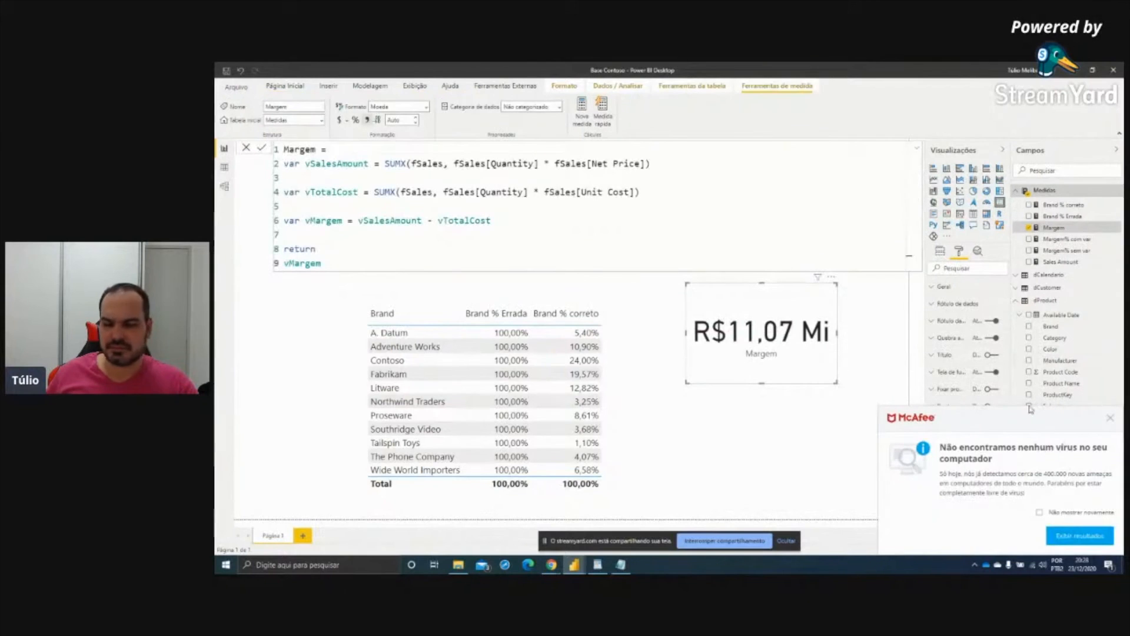
click(1110, 417)
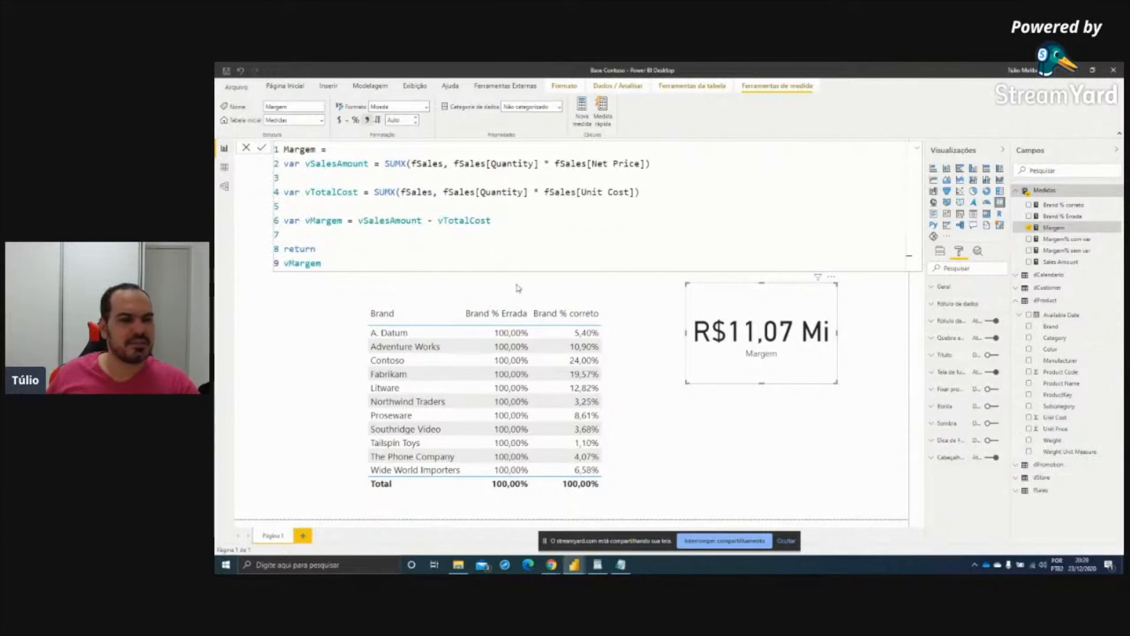
click(316, 220)
drag(284, 220, 493, 222)
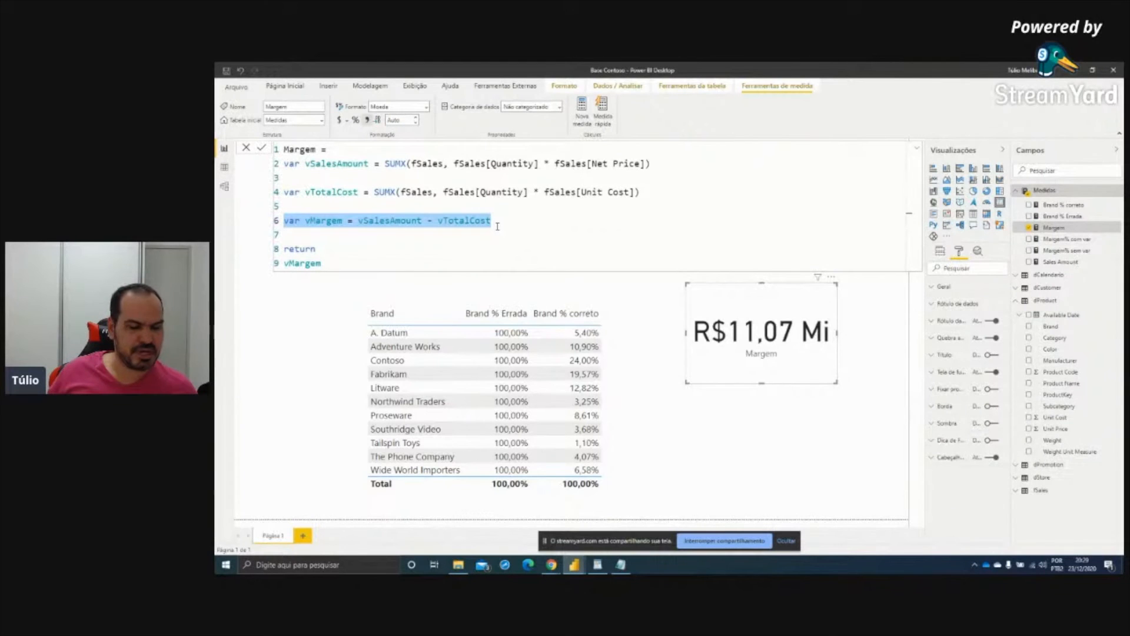
key(ctrl+c)
click(311, 179)
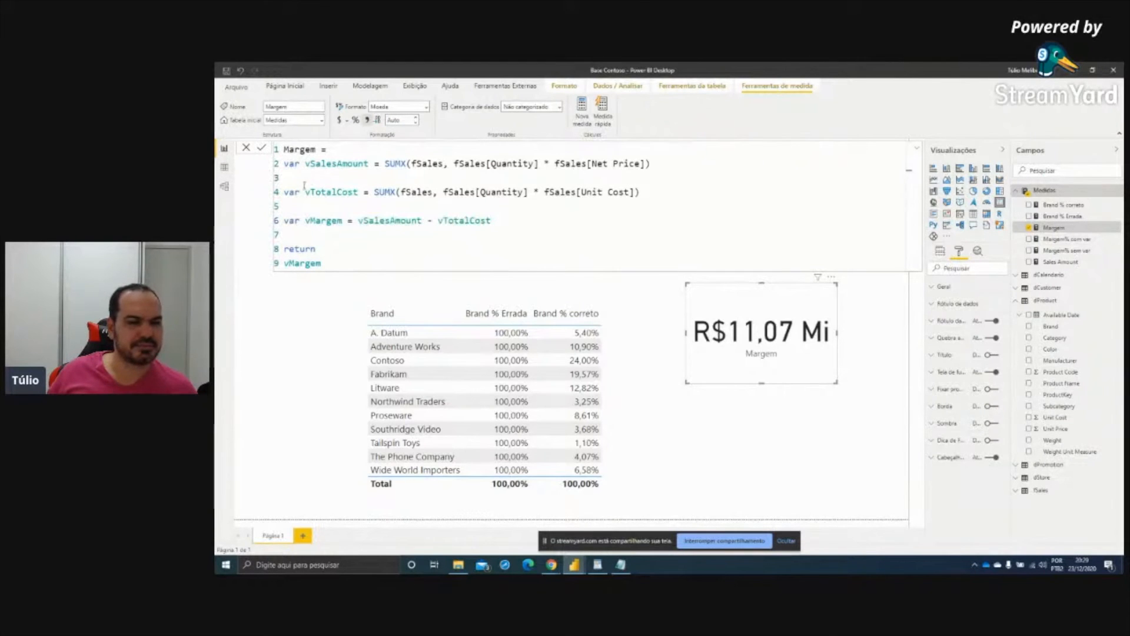
key(ctrl+v)
text(//)
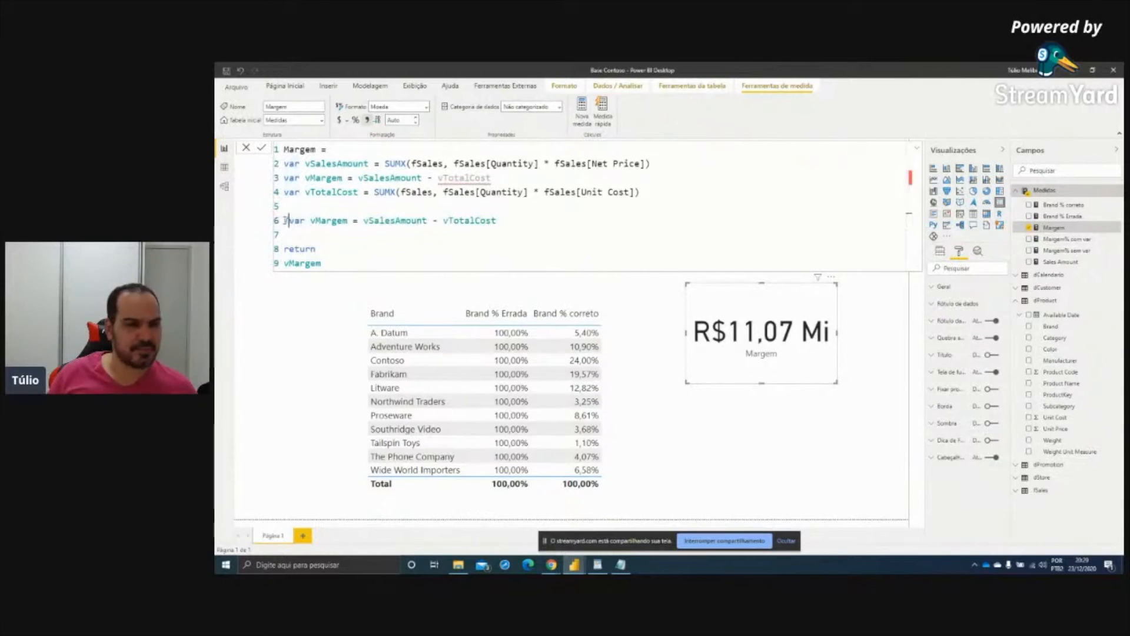
Insert a blank line between the copied vMargem definition and the vTotalCost definition
drag(303, 192, 332, 201)
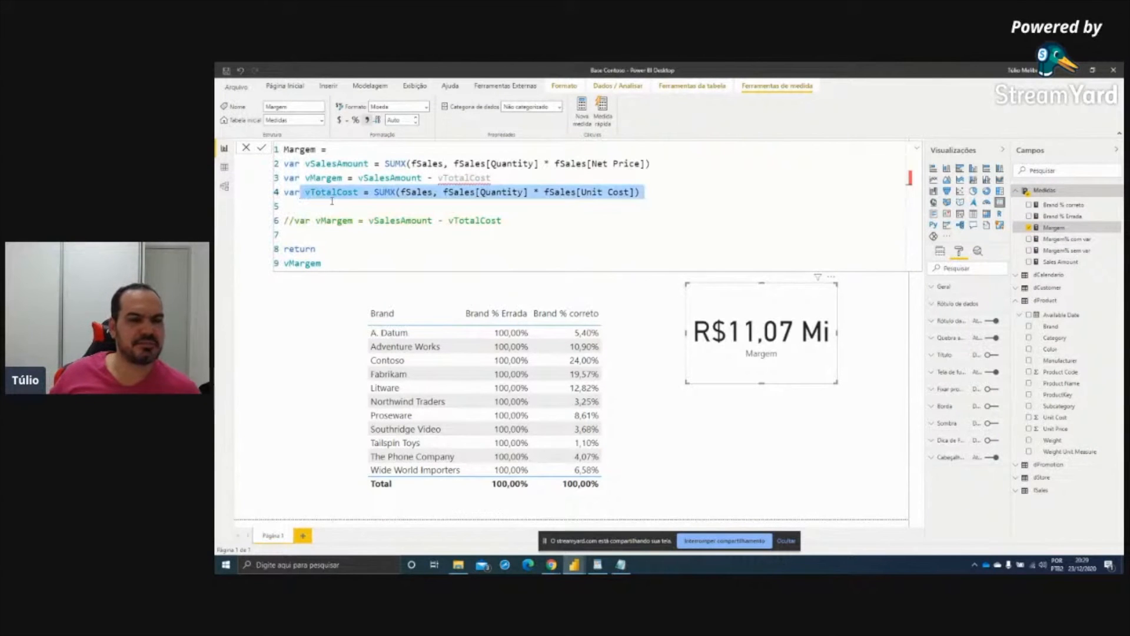
click(379, 176)
click(505, 180)
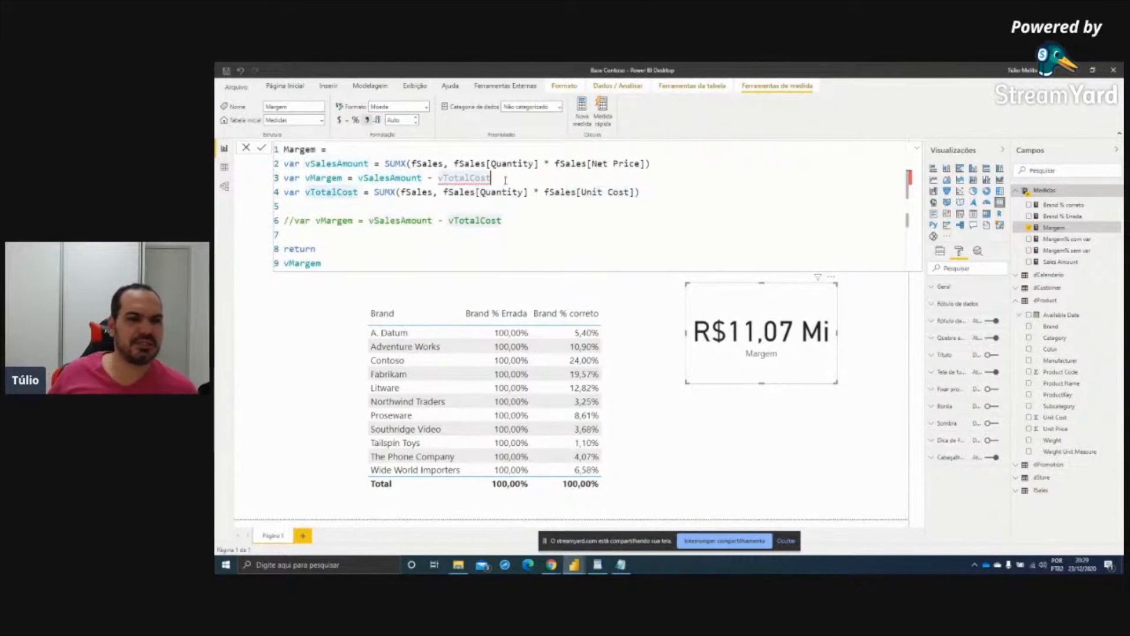
key(Return)
Mark the early vMargem line with a box, underline and circle its vTotalCost reference, and clear the marks
mouse_move(281, 169)
mouse_down()
mouse_move(391, 191)
mouse_move(506, 194)
mouse_up()
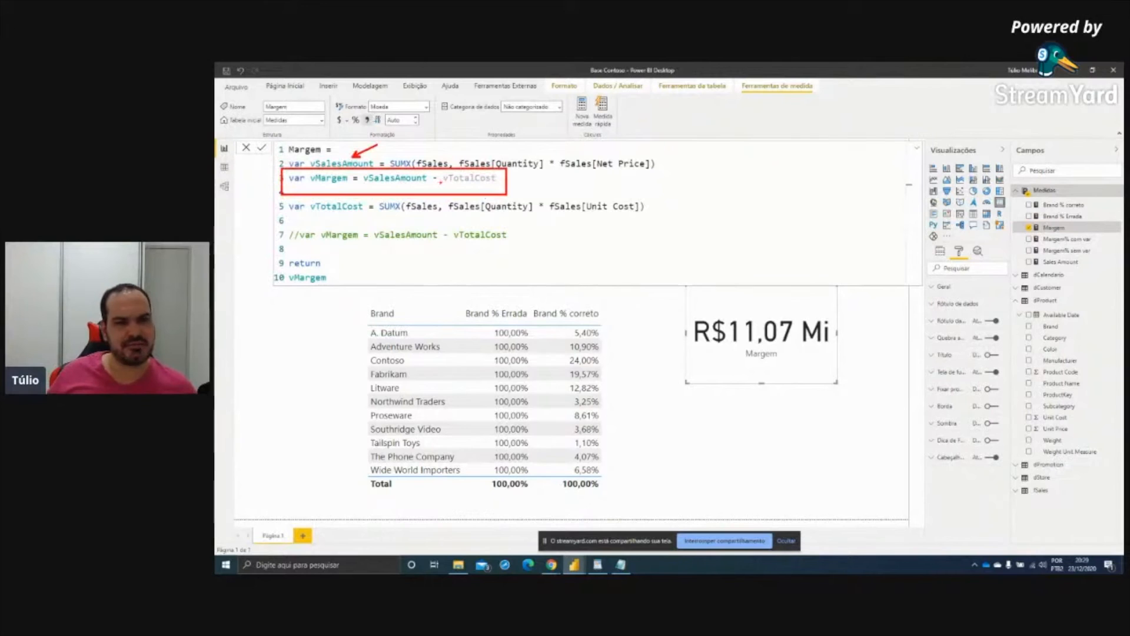
drag(475, 186, 496, 188)
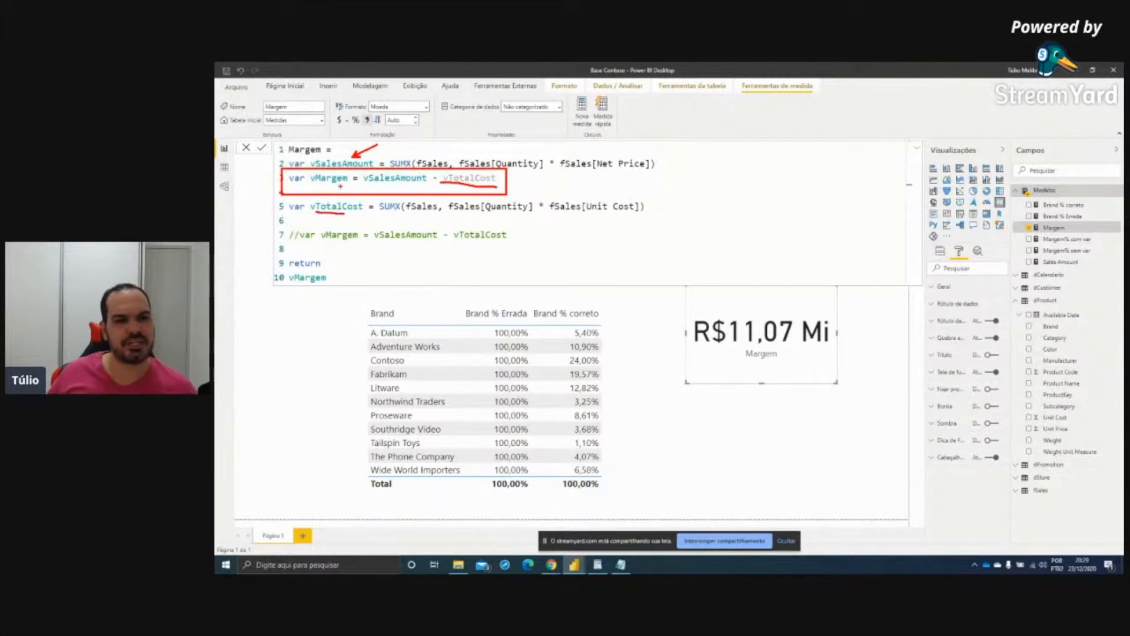
mouse_move(451, 173)
mouse_down()
mouse_move(473, 198)
mouse_move(501, 170)
mouse_up()
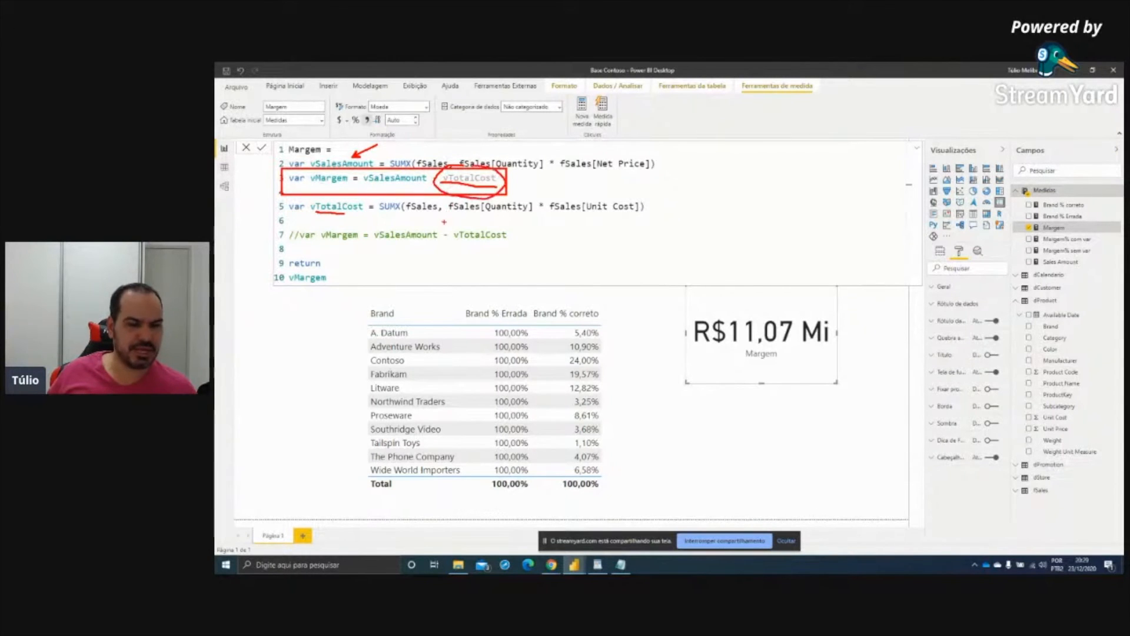
key(Escape)
Commit the Margem formula with vMargem defined before vTotalCost to test the definition order
click(336, 184)
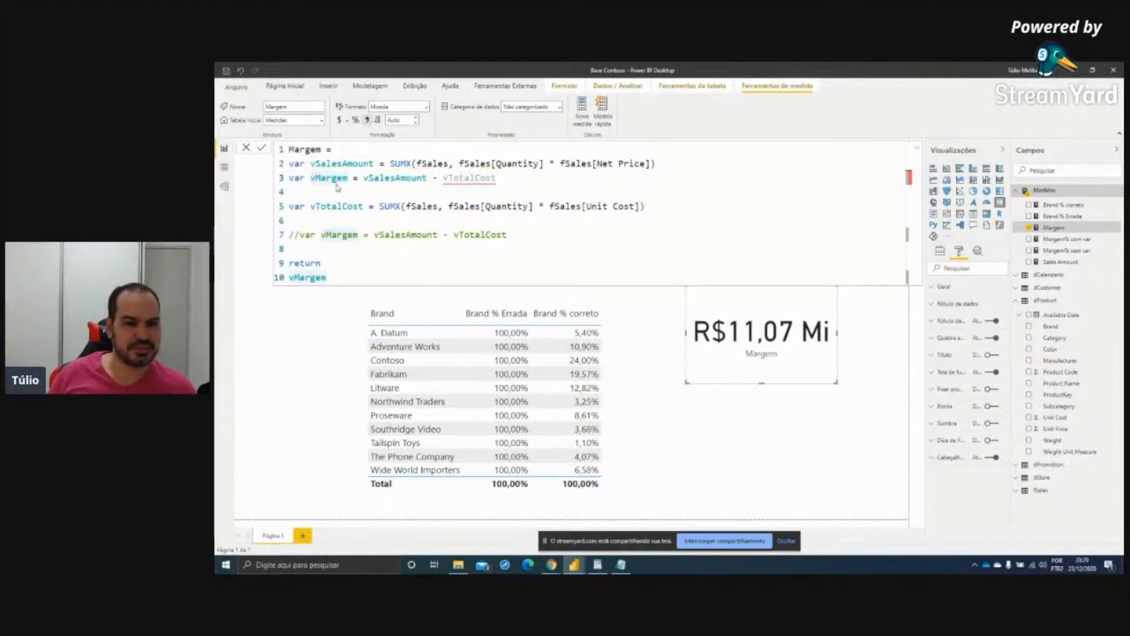
key(Return)
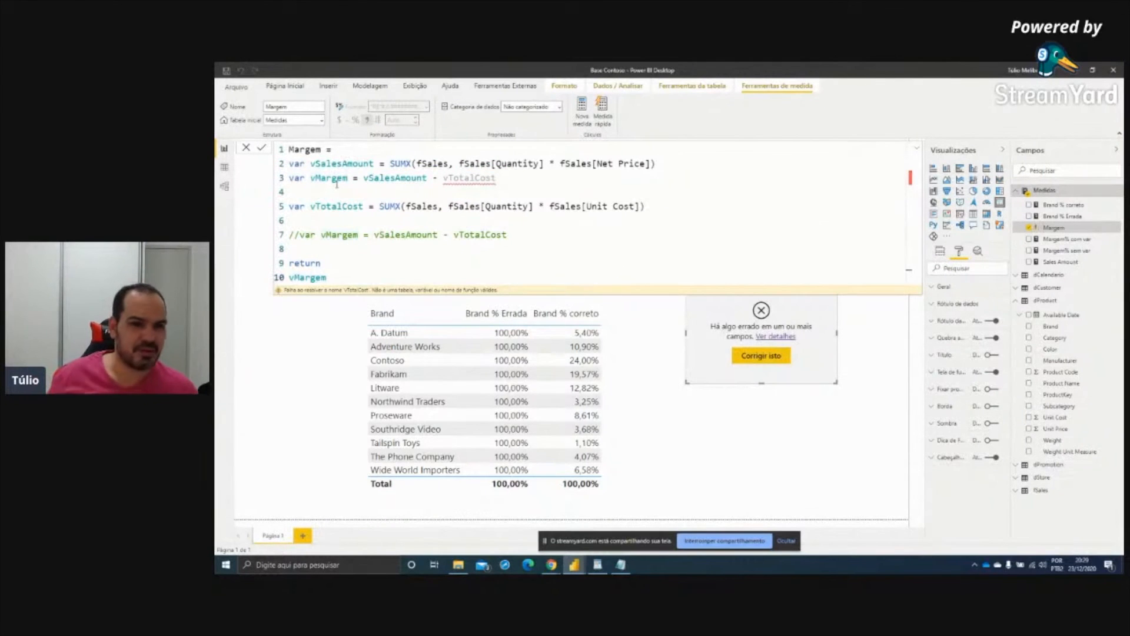
Underline vTotalCost in the formula error, circle its reference in the vMargem line, box the vTotalCost definition, and clear the marks
key(ctrl+1)
click(346, 305)
drag(346, 286, 369, 289)
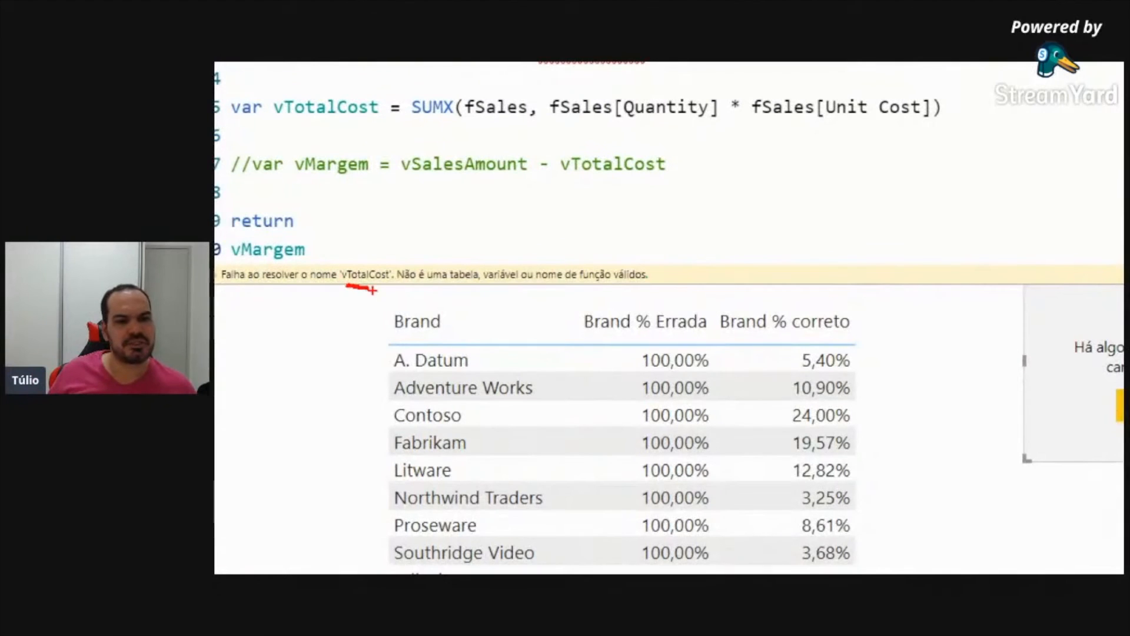
key(Escape)
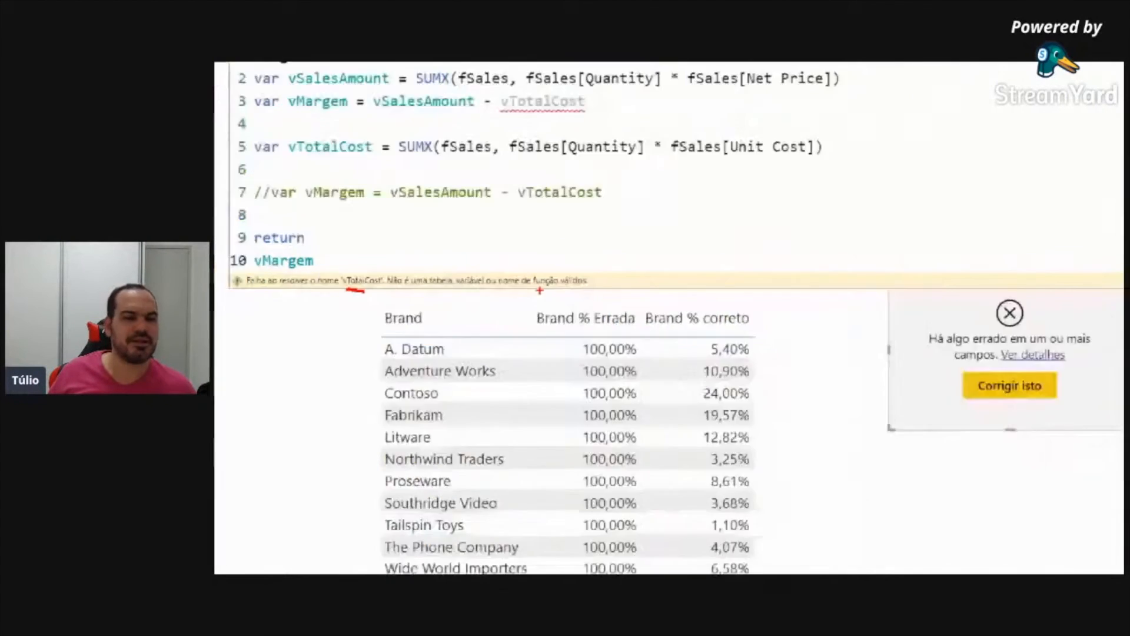
mouse_move(440, 167)
mouse_down()
mouse_move(445, 187)
mouse_move(500, 171)
mouse_move(453, 165)
mouse_up()
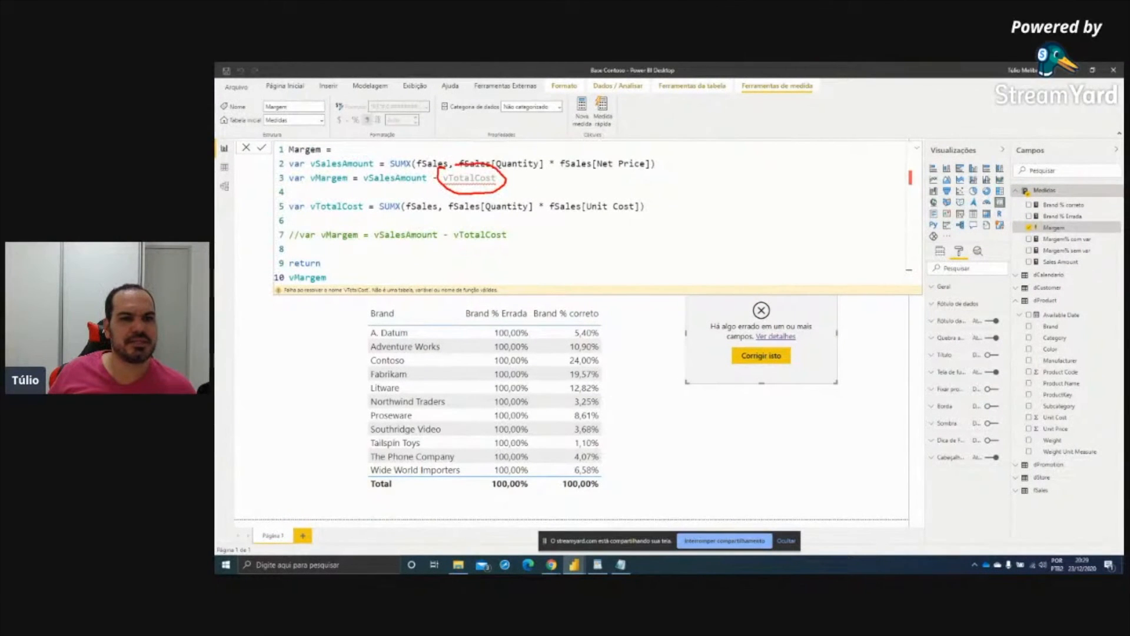
drag(286, 195, 658, 218)
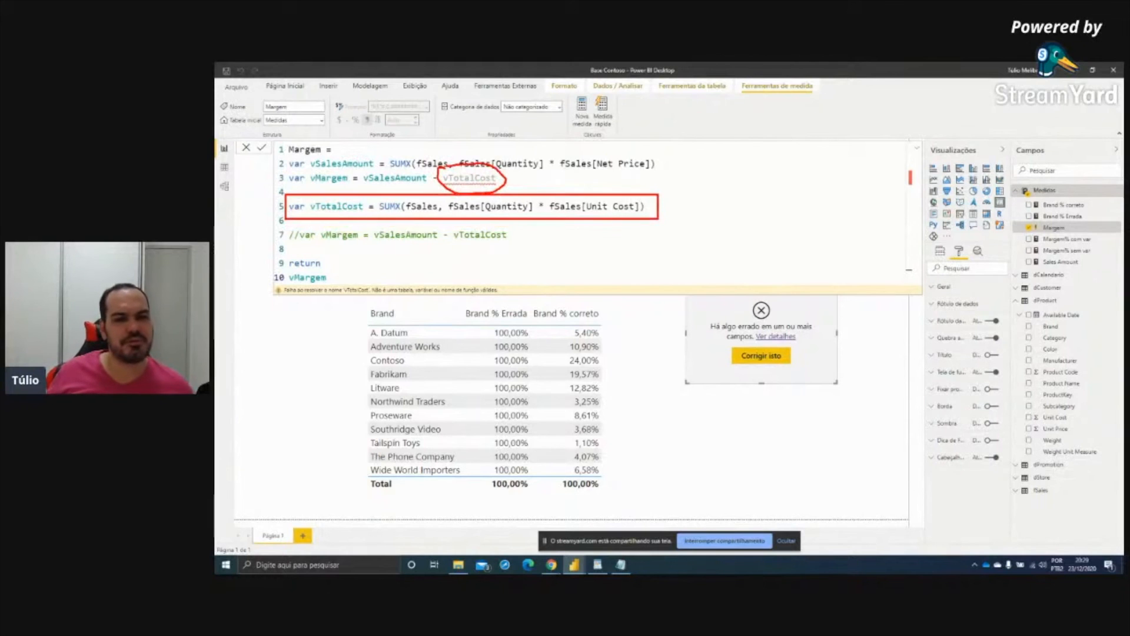
key(Escape)
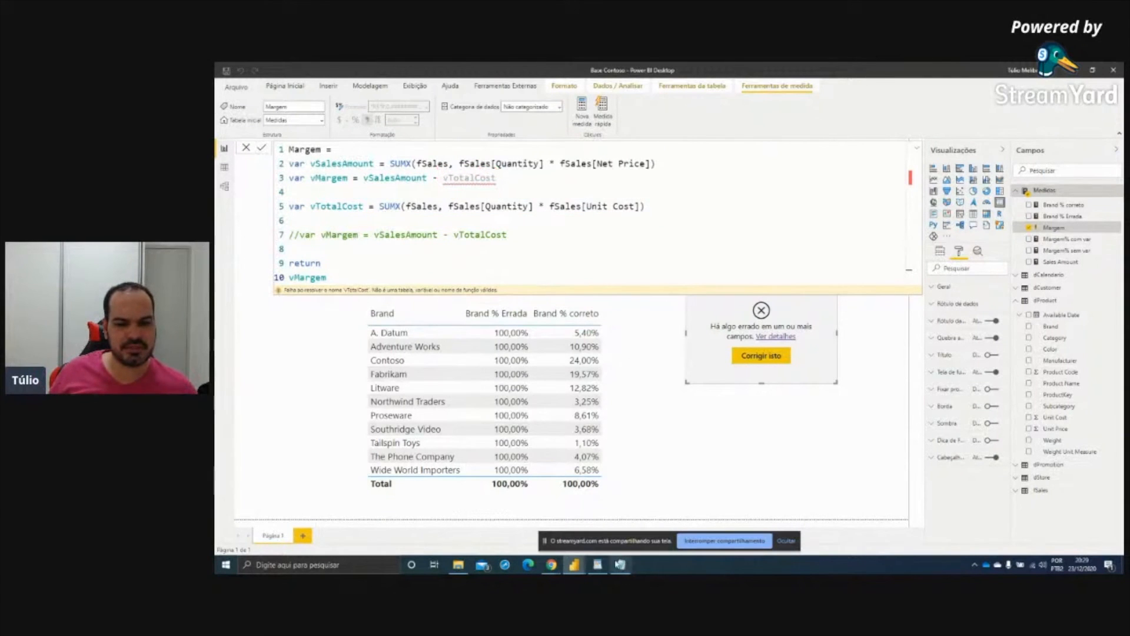
Switch to the WordPad notes, box the rule about defining variables previously, mark "previamente" and "ordem", and clear the marks
click(599, 565)
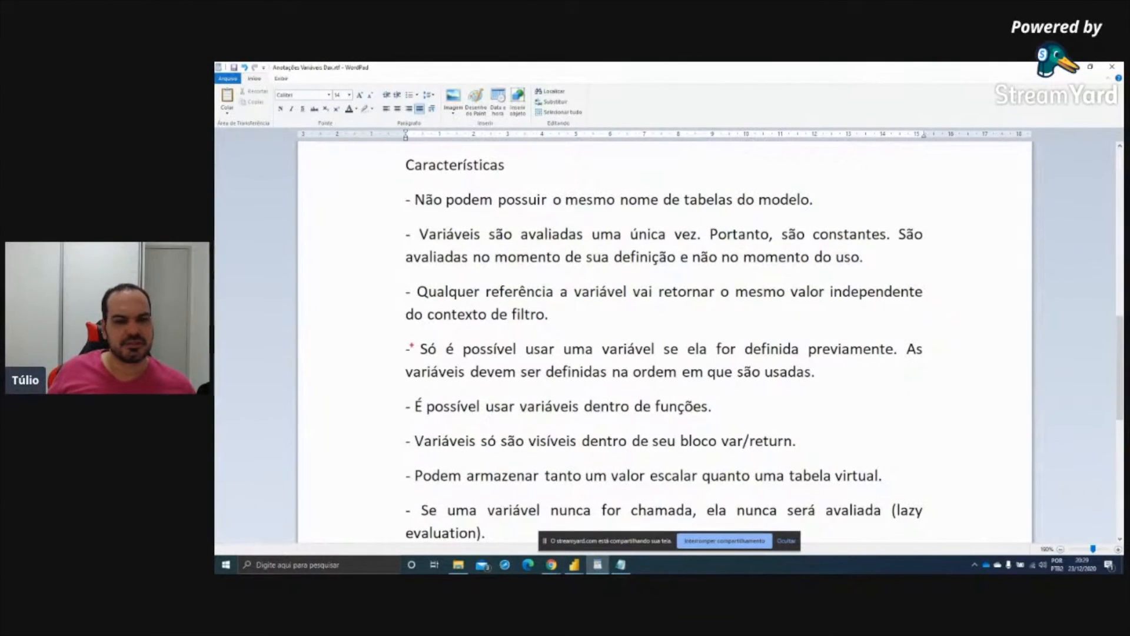
mouse_move(393, 337)
mouse_down()
mouse_move(975, 419)
mouse_move(980, 387)
mouse_up()
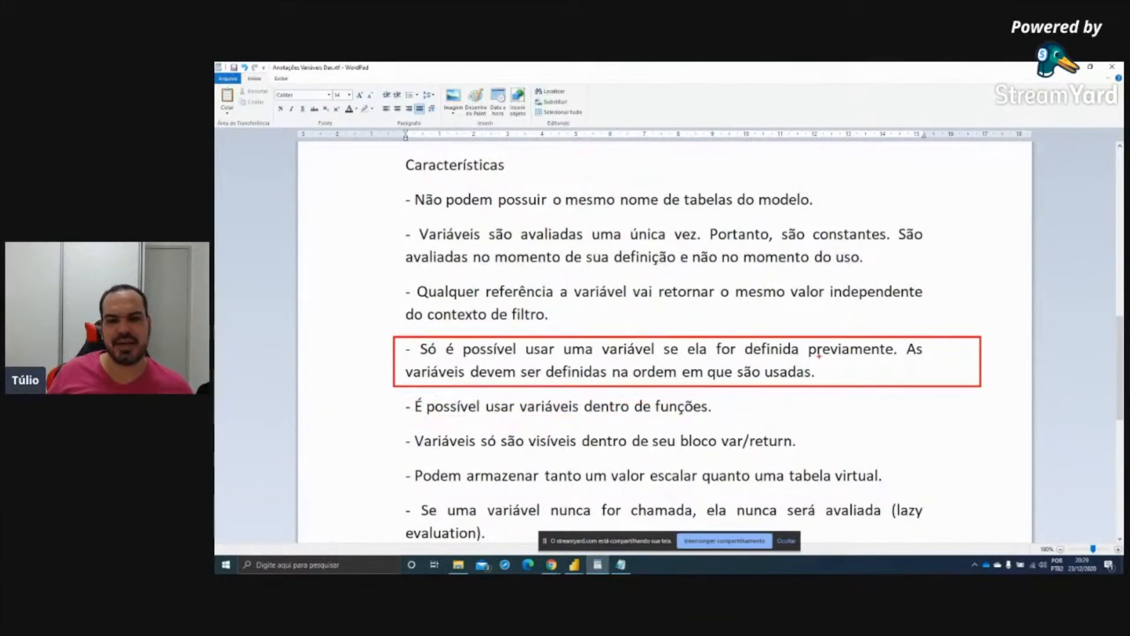
drag(885, 351, 895, 352)
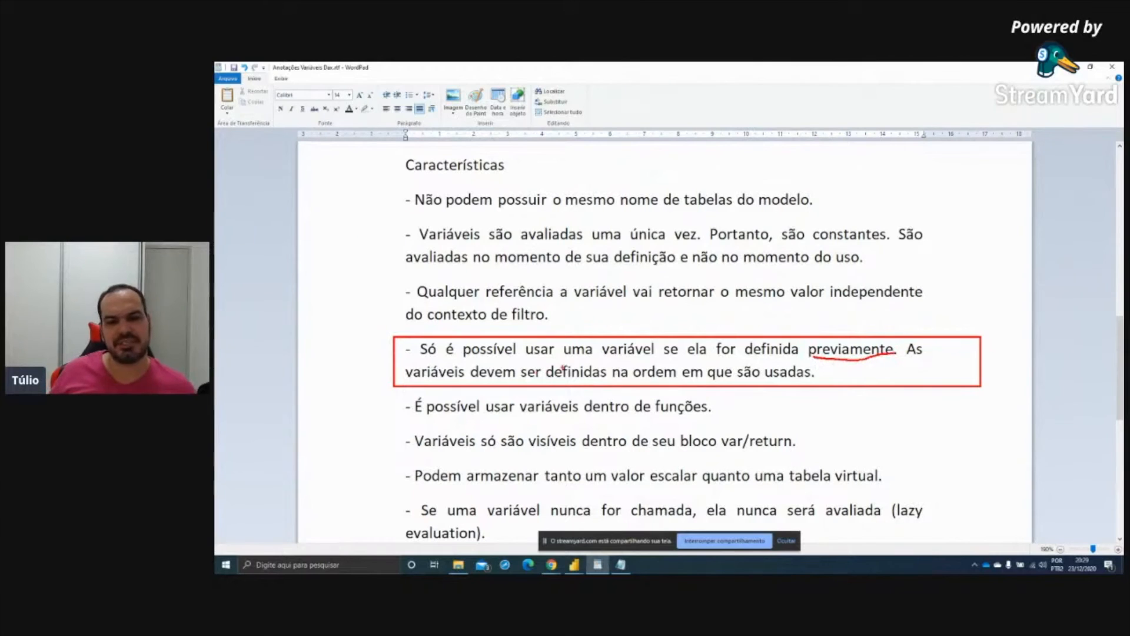
drag(649, 358, 680, 391)
key(Escape)
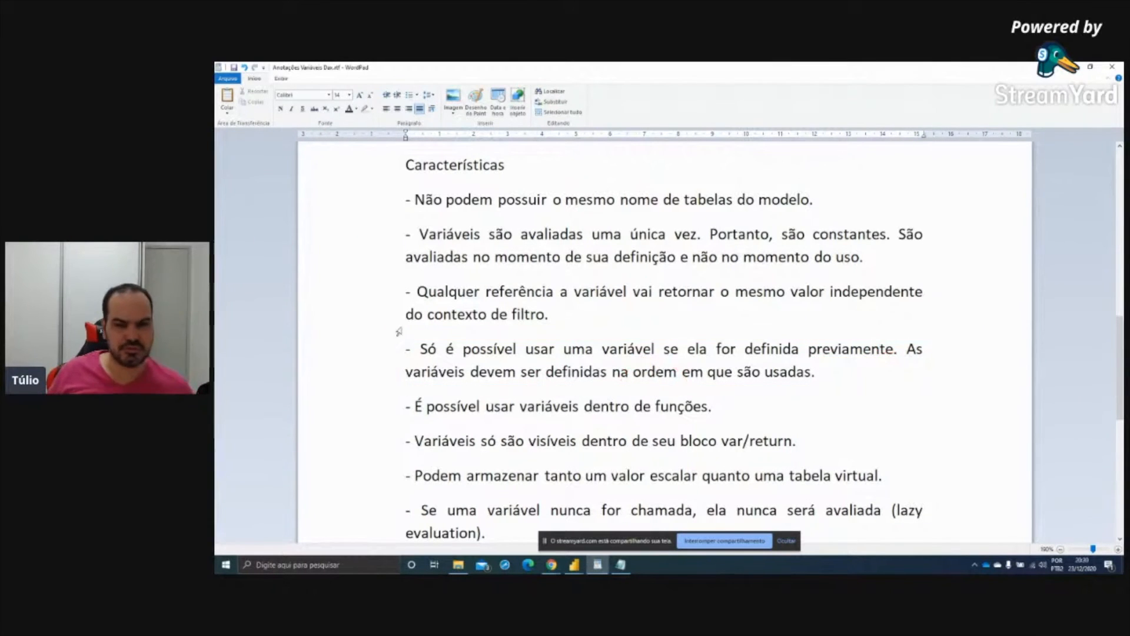
Return to the Base Contoso report in Power BI, mark lines 3 and 5, cross out the early vTotalCost reference, and clear the marks
mouse_move(574, 563)
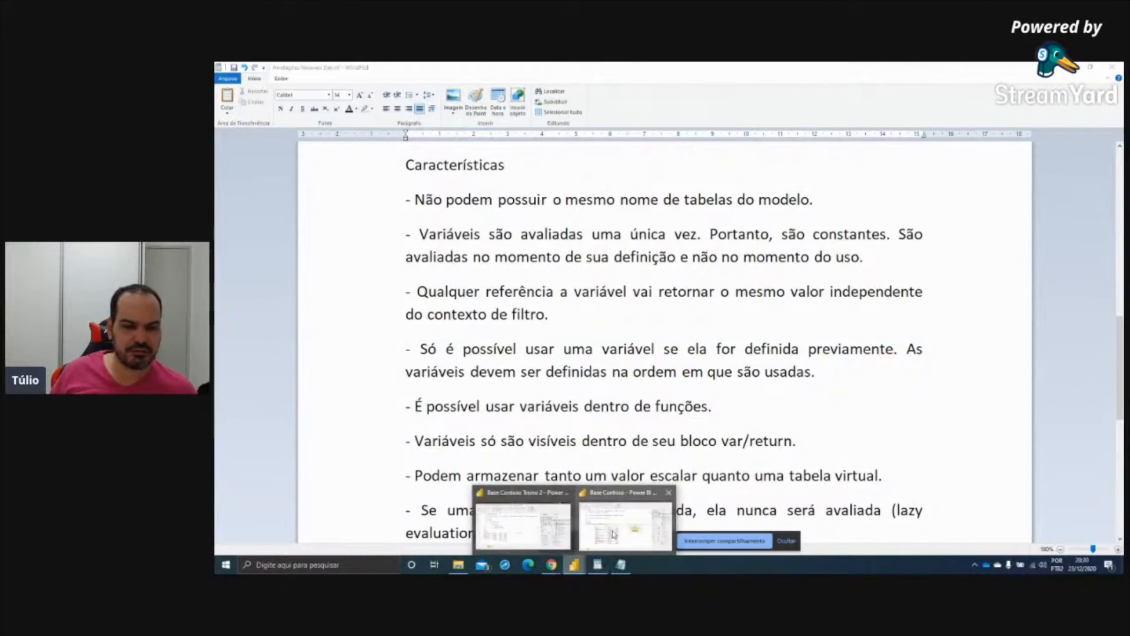
click(626, 521)
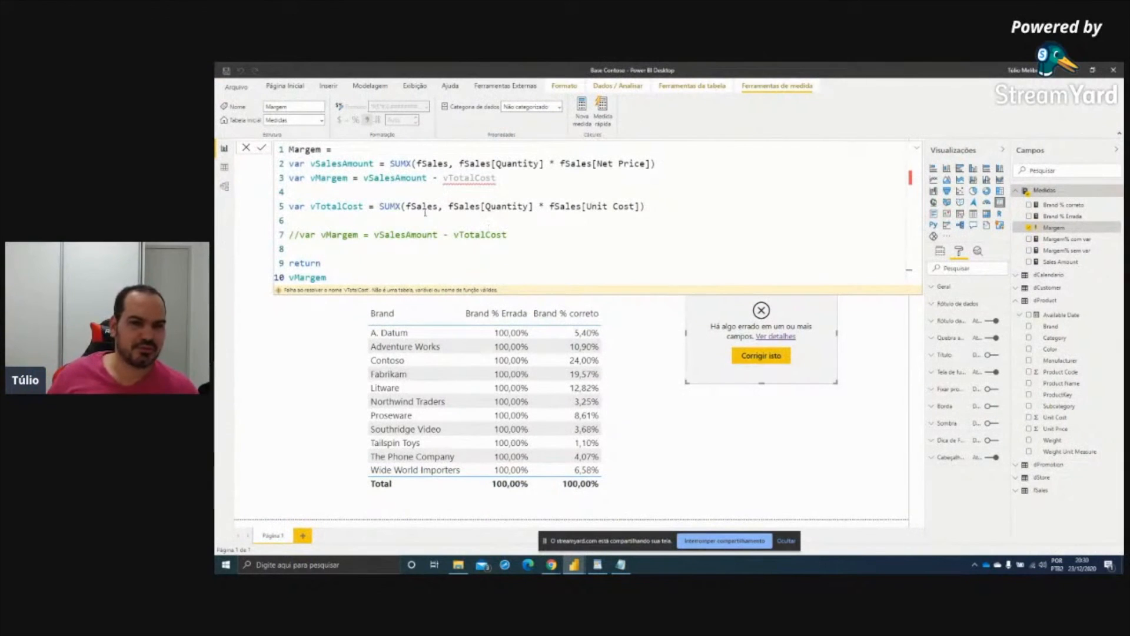
mouse_move(446, 166)
mouse_down()
mouse_move(452, 193)
mouse_move(508, 176)
mouse_move(446, 167)
mouse_up()
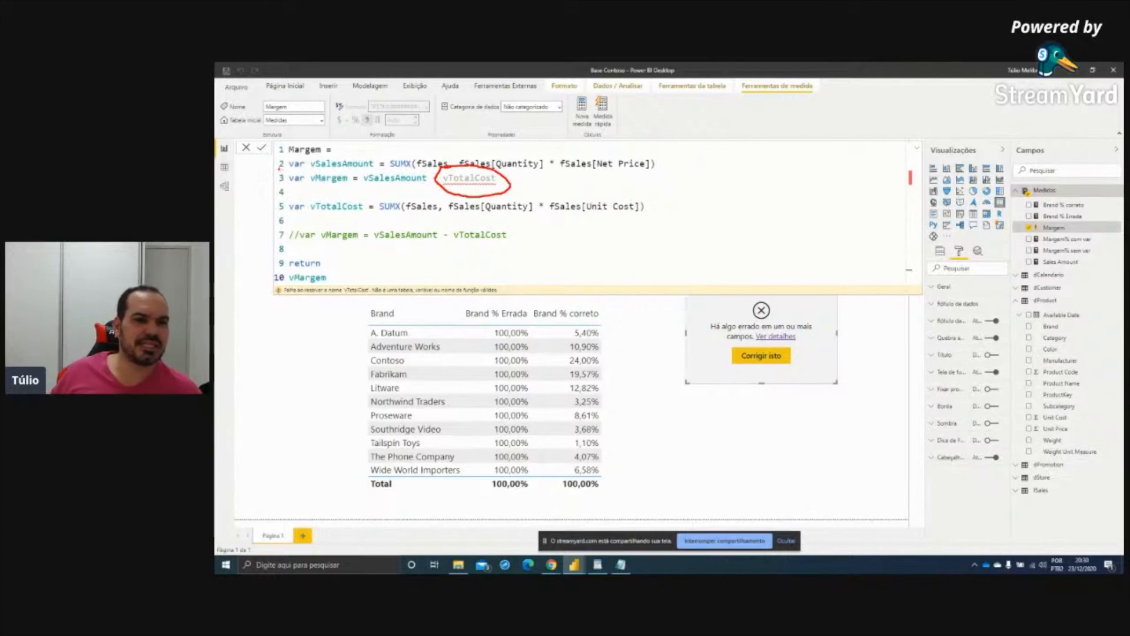
drag(286, 185, 283, 171)
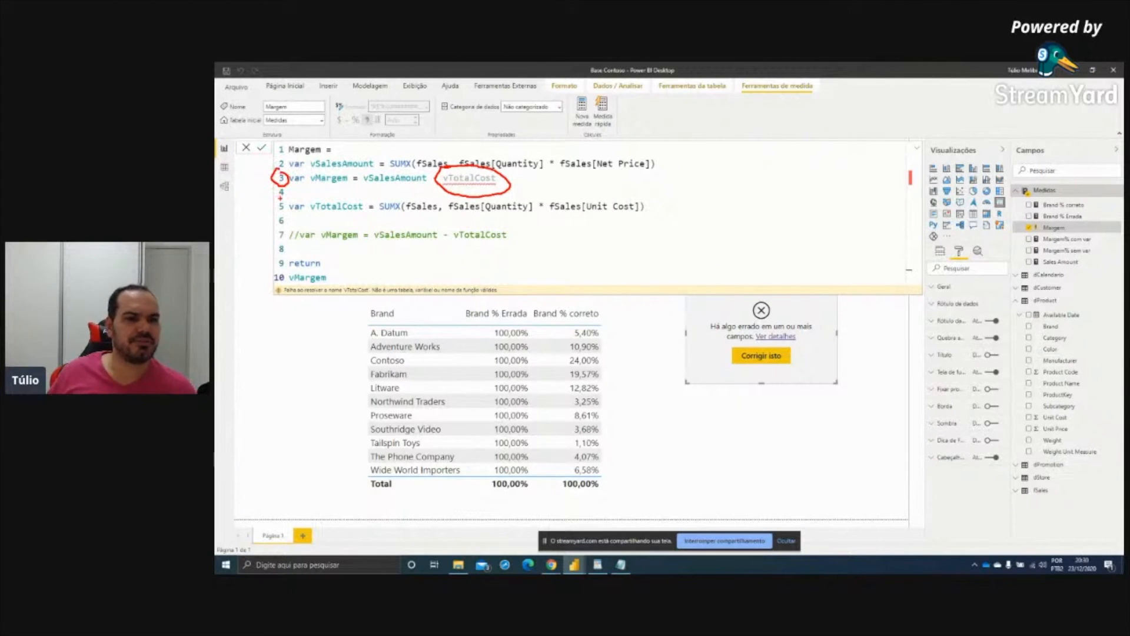
mouse_move(311, 201)
mouse_down()
mouse_move(363, 217)
mouse_move(318, 198)
mouse_up()
mouse_move(425, 159)
mouse_down()
mouse_move(486, 195)
mouse_move(440, 192)
mouse_up()
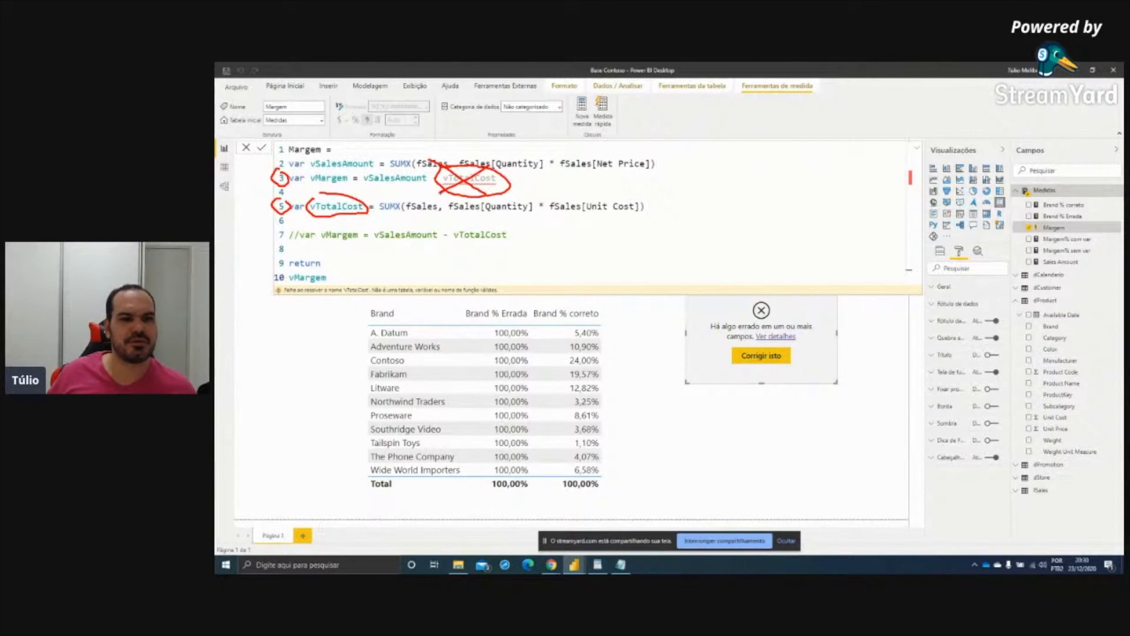
key(Escape)
Move the early vMargem definition above vSalesAmount in the Margem formula, test it, and box that line for emphasis
drag(498, 178, 293, 179)
key(ctrl+c)
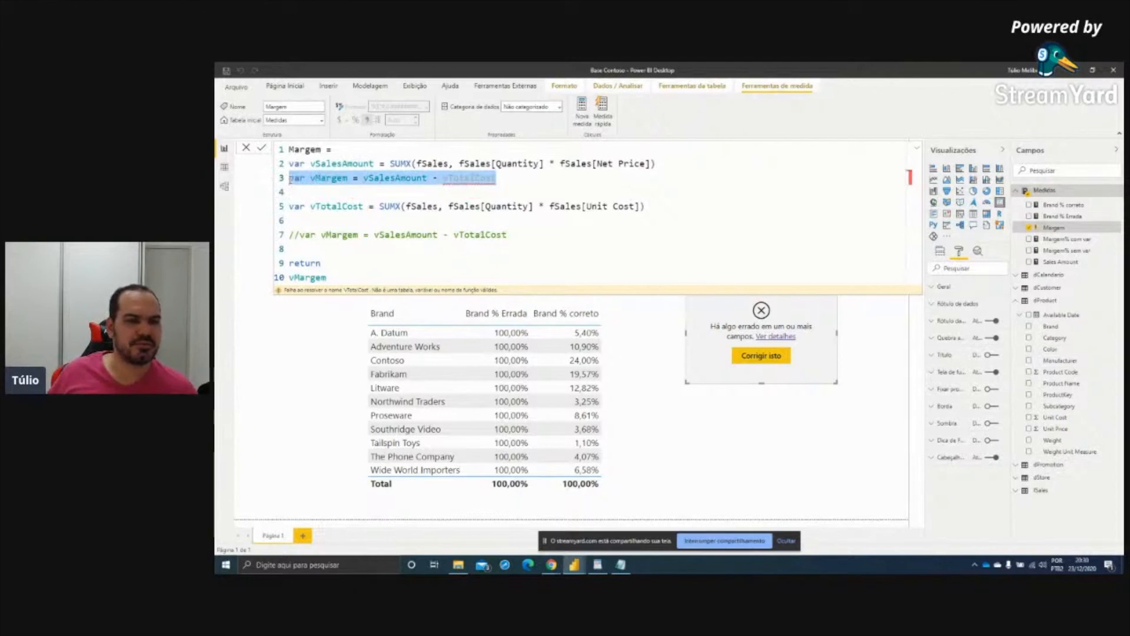
key(BackSpace)
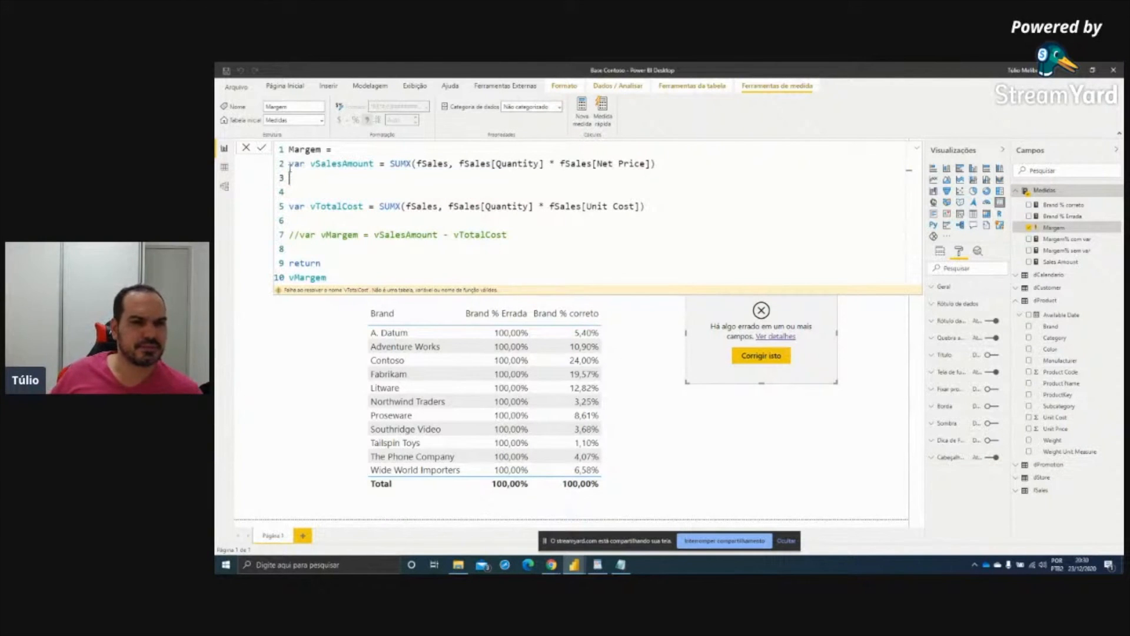
click(289, 164)
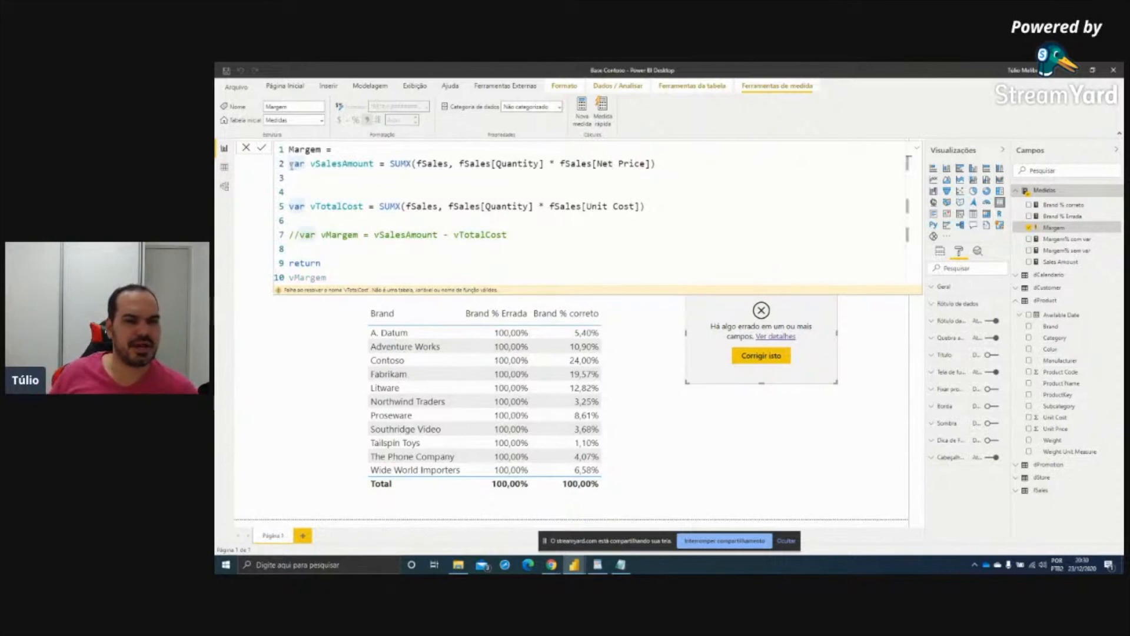
key(Return)
key(Return)
key(Up)
key(Up)
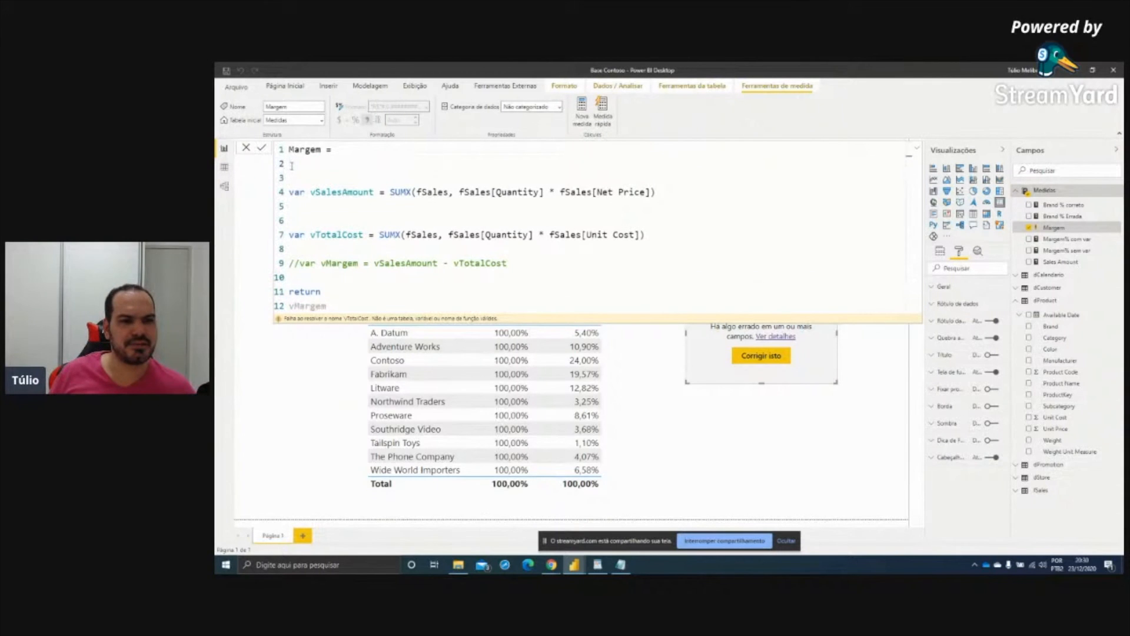
key(ctrl+v)
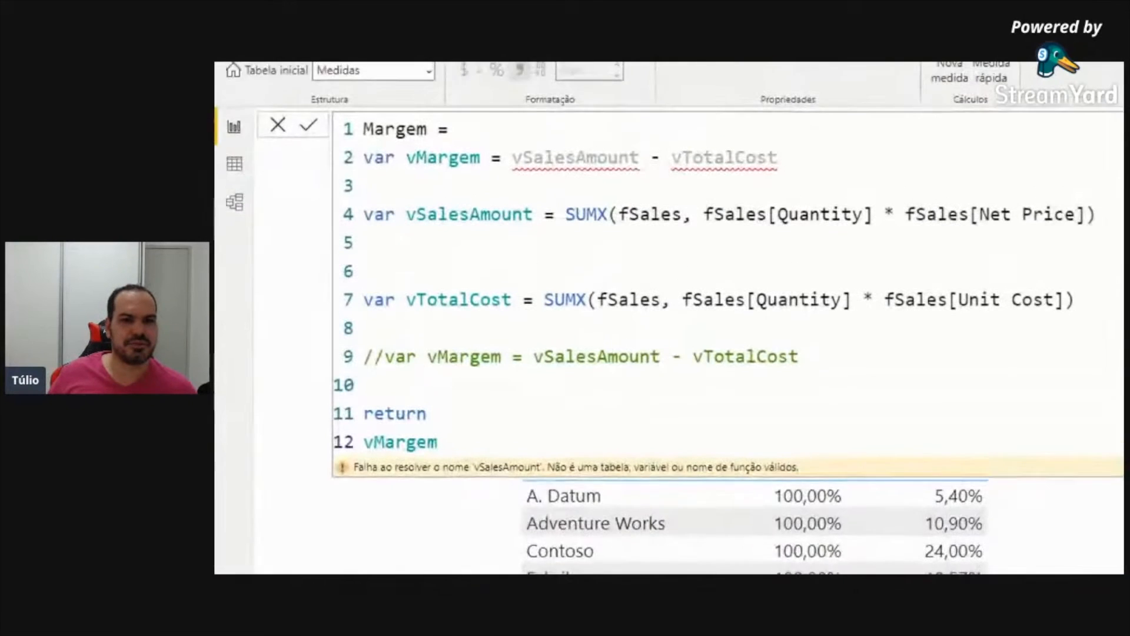
mouse_move(371, 124)
mouse_down()
mouse_move(422, 164)
mouse_move(688, 191)
mouse_up()
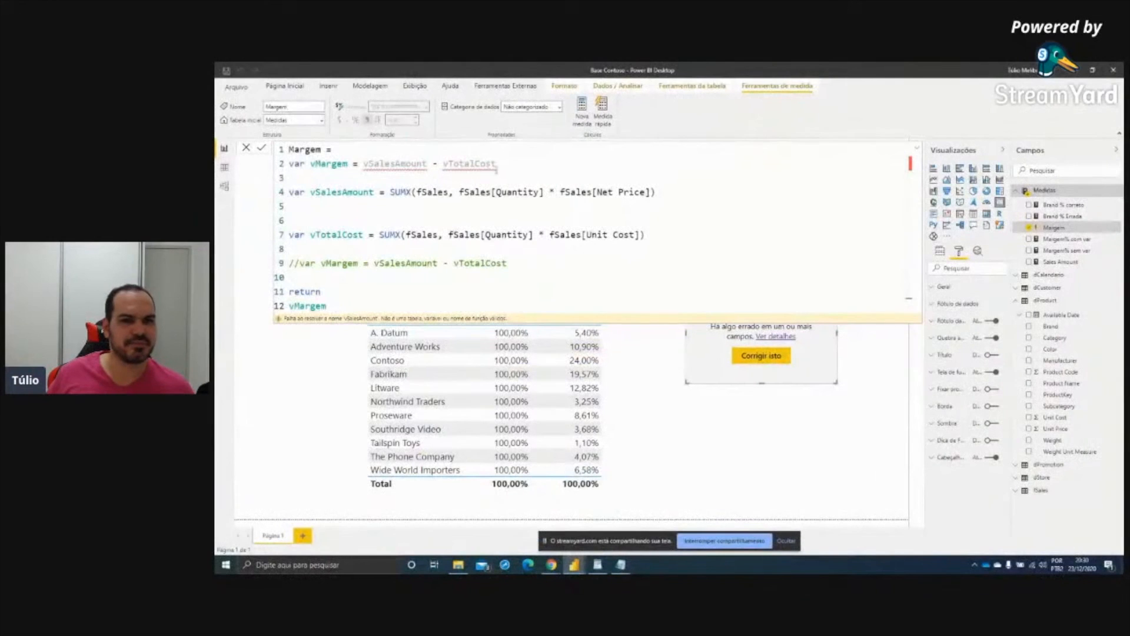
Delete the vMargem definition above vSalesAmount and remove the surplus blank lines around the vSalesAmount definition
drag(540, 162, 281, 171)
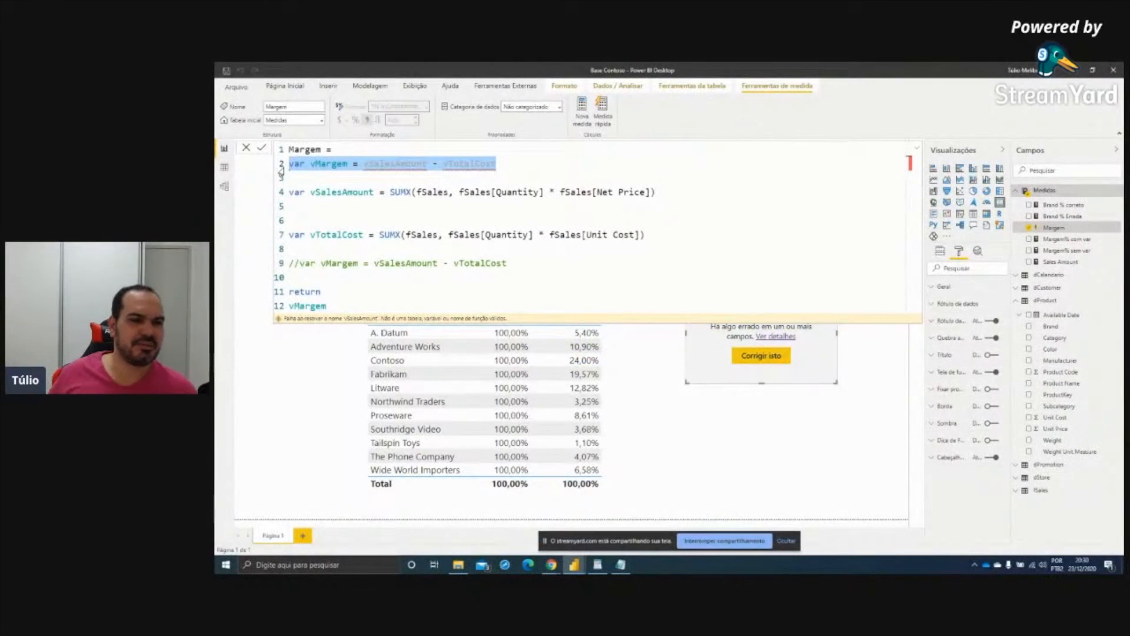
key(BackSpace)
key(BackSpace)
key(BackSpace)
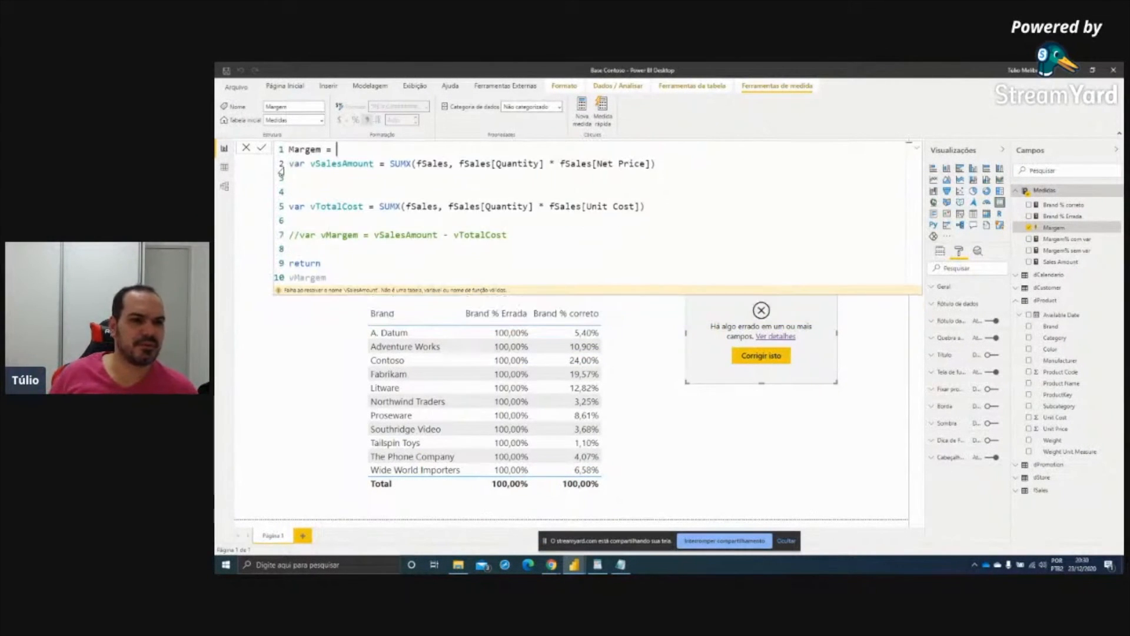
key(Down)
key(BackSpace)
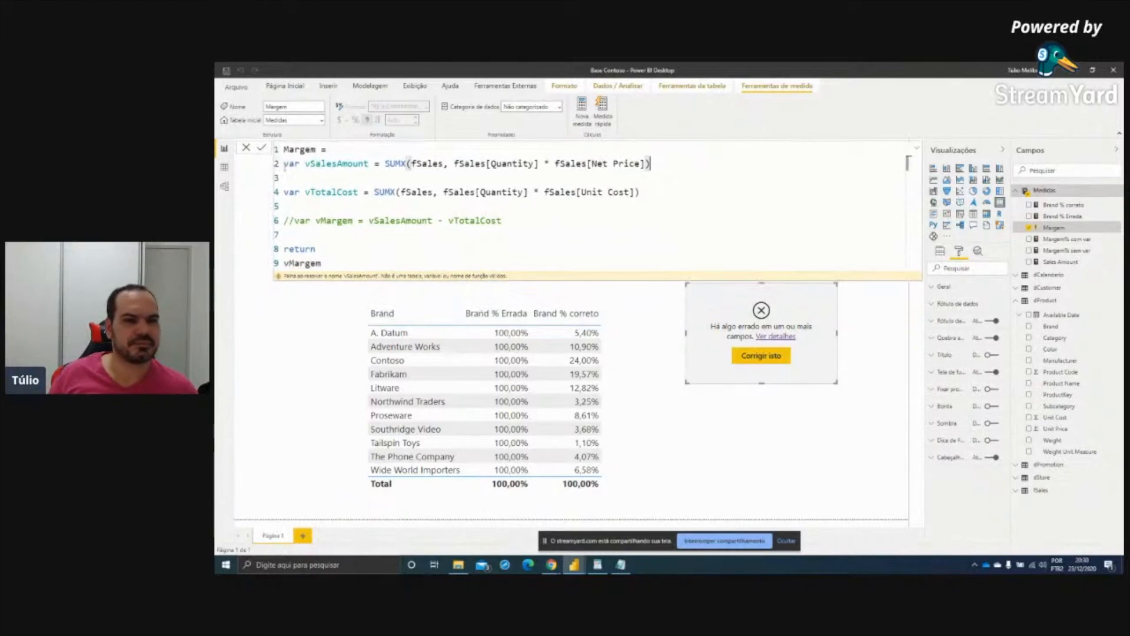
Uncomment the original vMargem definition, place it directly below vTotalCost, and commit the Margem formula
click(499, 220)
key(Left)
key(Left)
key(Left)
key(Left)
key(Left)
key(Left)
key(Left)
key(Left)
key(Left)
key(Left)
key(Left)
key(Left)
key(Left)
key(Left)
key(Left)
key(Left)
key(Left)
key(Left)
key(Left)
key(Left)
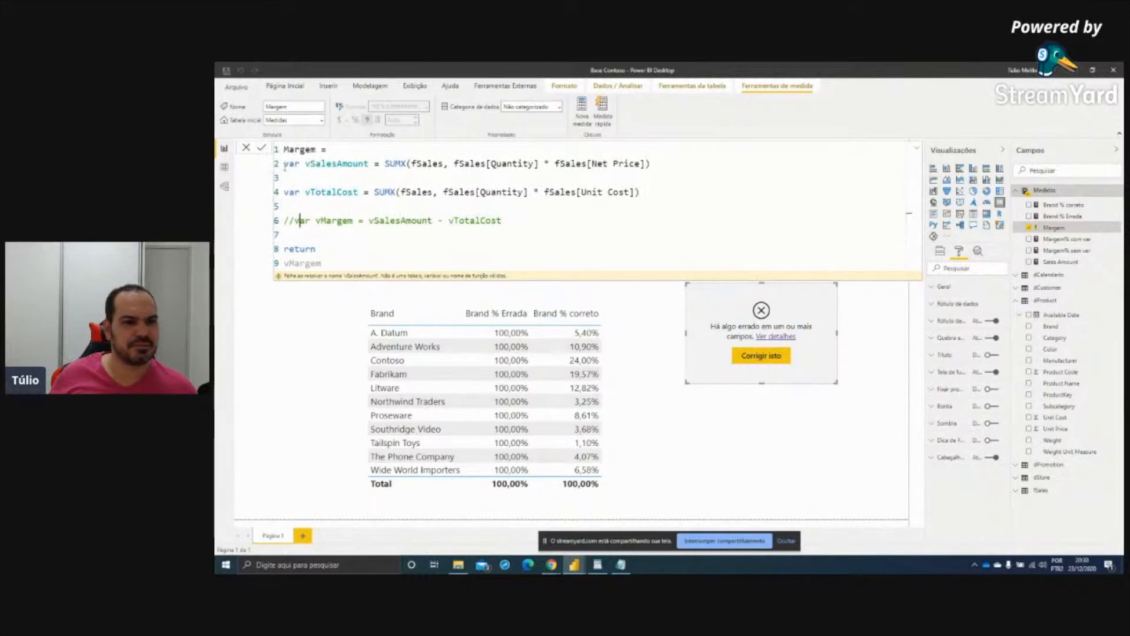
key(BackSpace)
key(BackSpace)
key(BackSpace)
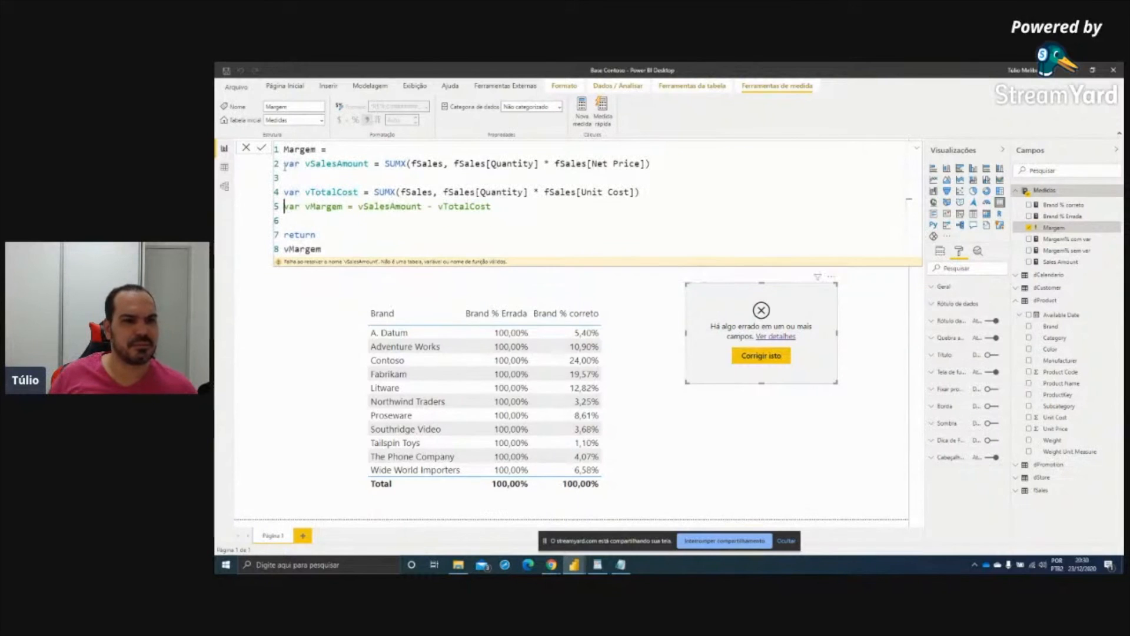
key(Return)
Start a comment line above vSalesAmount with "// Variáveis devem" and check the rule's wording in the WordPad notes
click(285, 166)
key(Return)
key(Up)
text(// Variá)
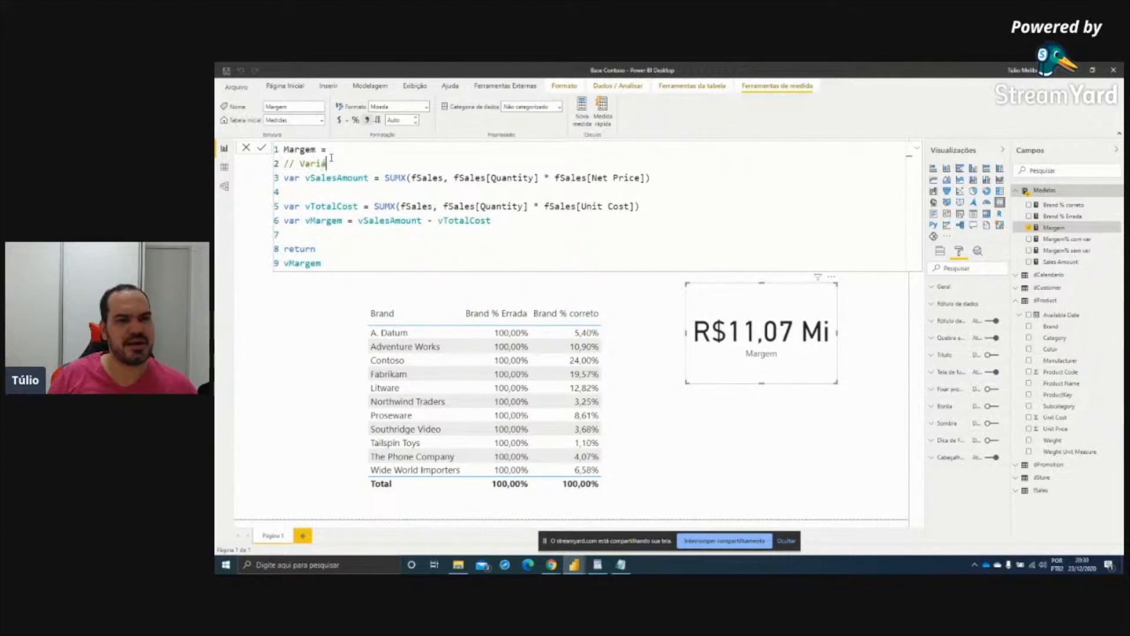
text(velis devem u)
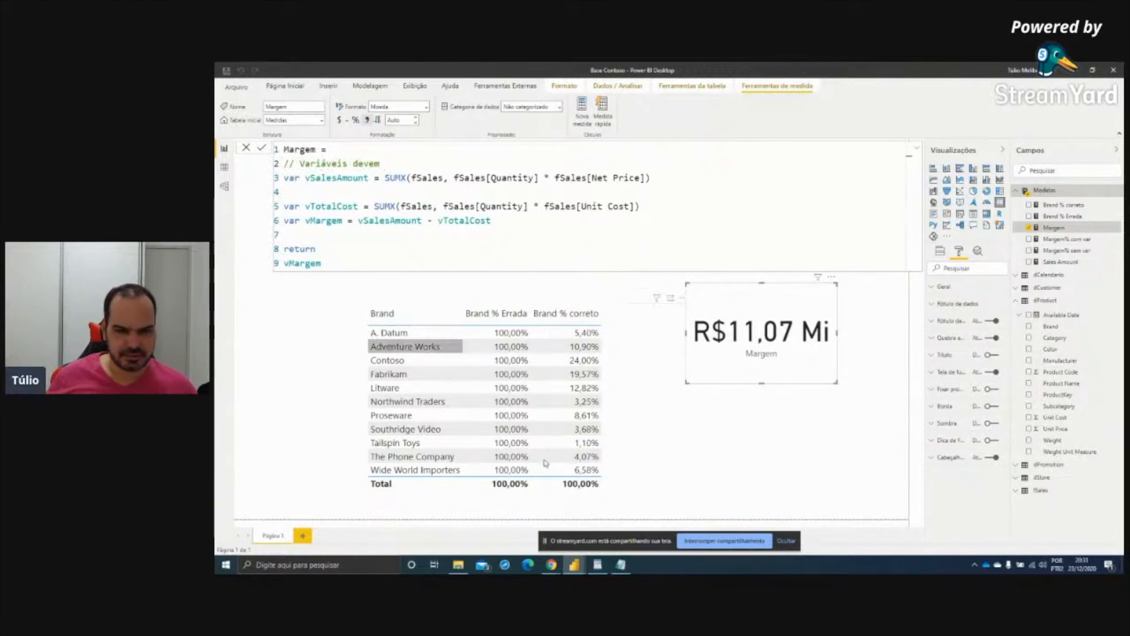
click(597, 565)
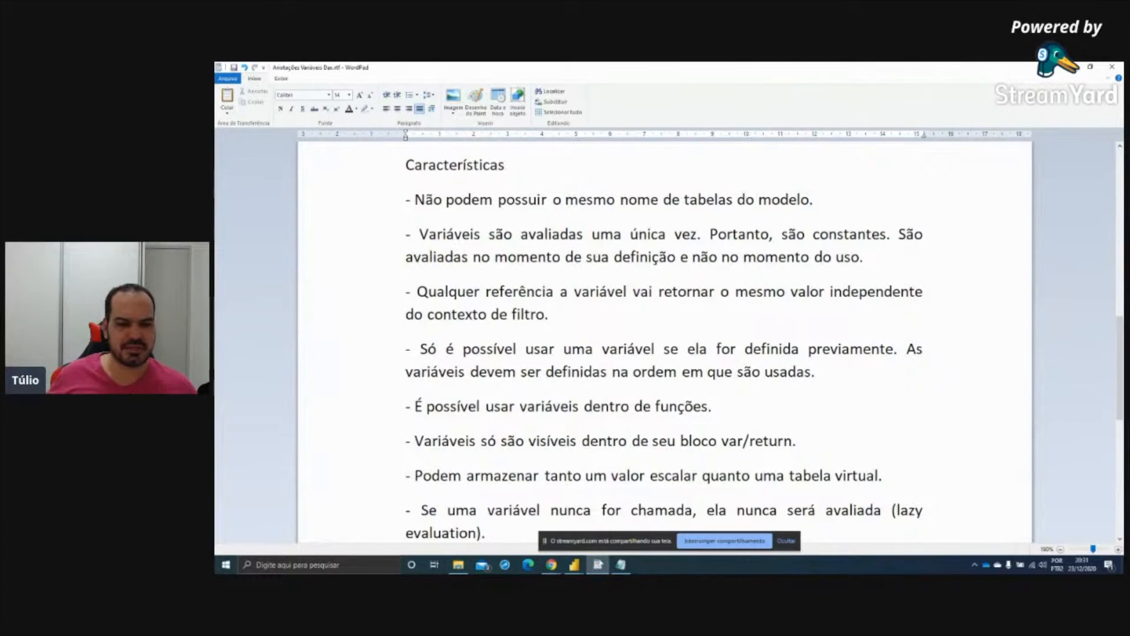
click(574, 565)
click(612, 519)
Complete the comment as "// Variáveis devem ser usadas na ordem correta conforme sua definição", add a blank line below it, and close the Margem formula
text(ser definidas)
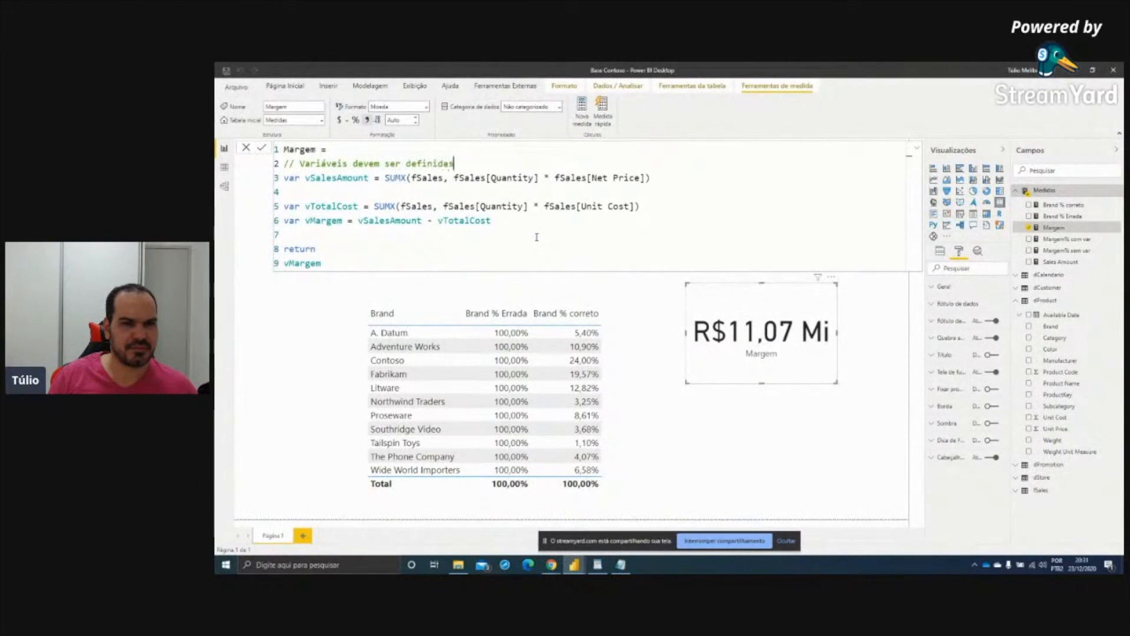
key(BackSpace)
key(BackSpace)
key(BackSpace)
key(BackSpace)
key(BackSpace)
key(BackSpace)
key(BackSpace)
key(BackSpace)
key(BackSpace)
text(usadas na ordem cor)
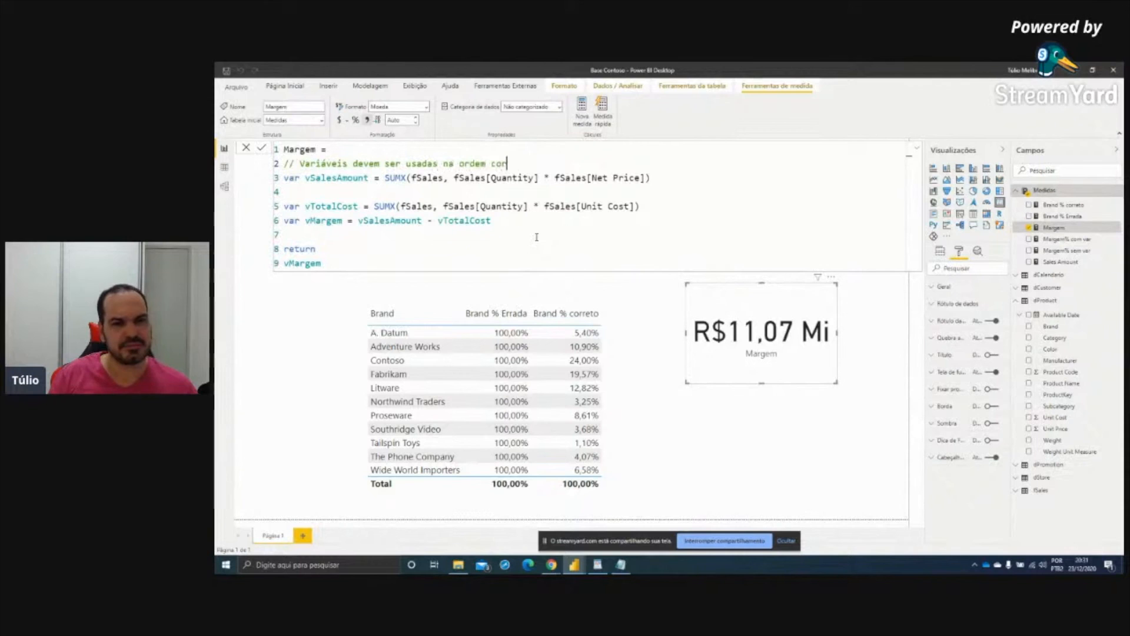
text(reta conforme su)
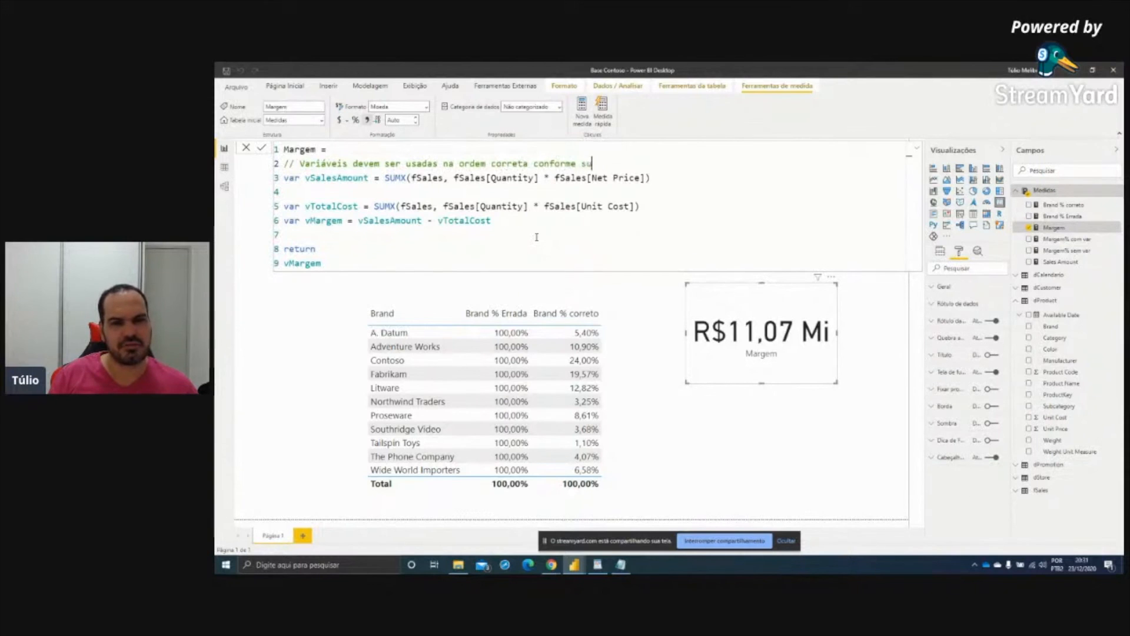
text(a defini)
text(ção)
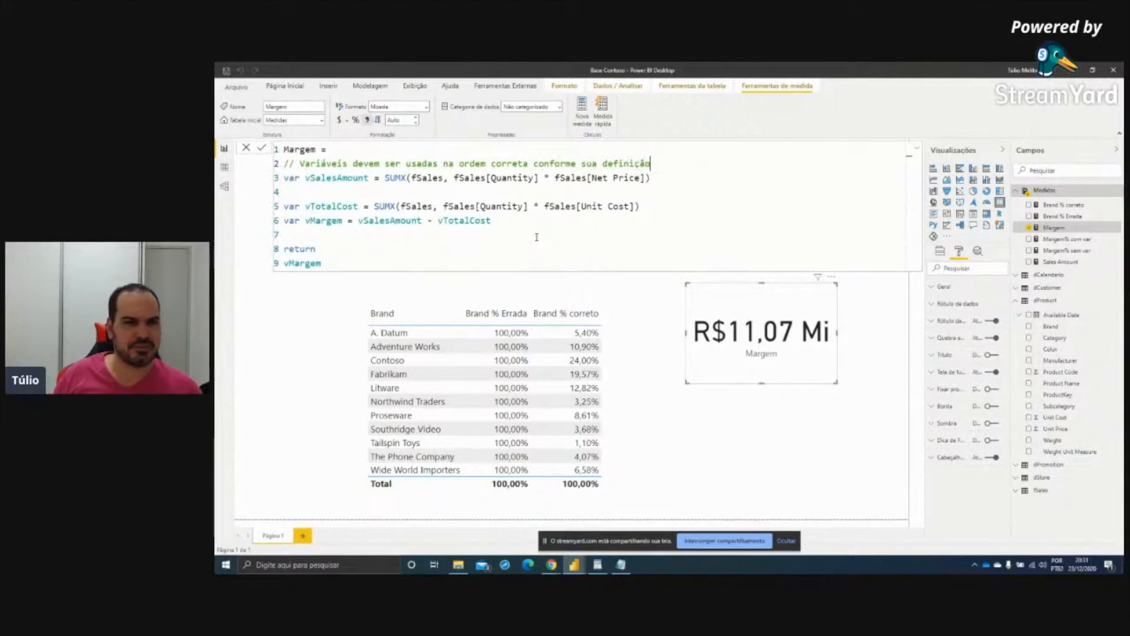
key(Return)
key(Return)
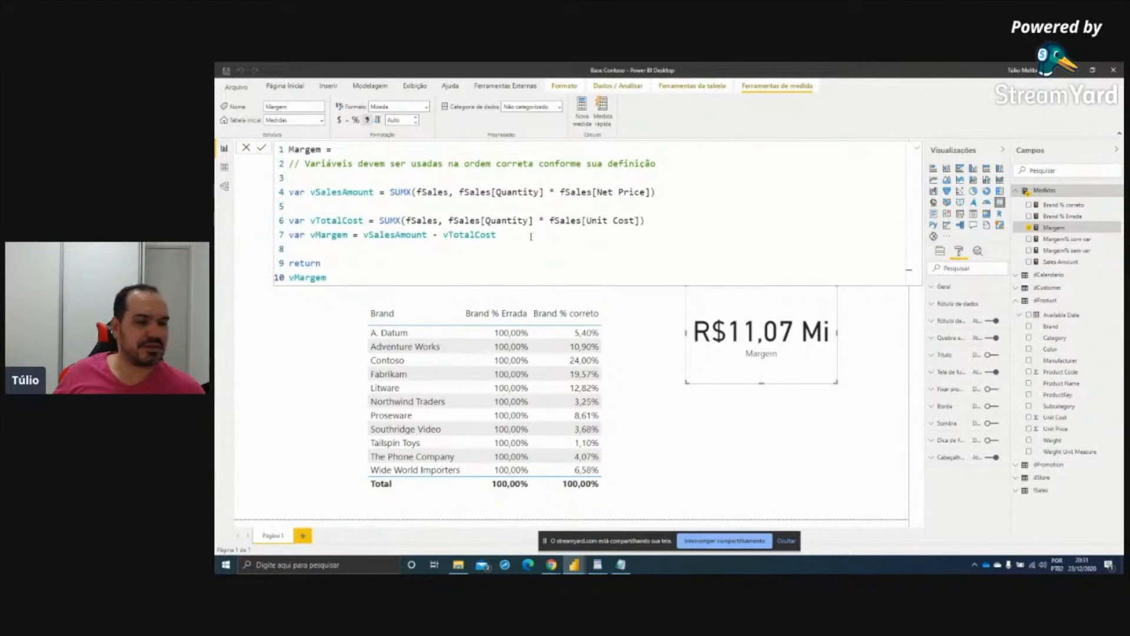
click(402, 221)
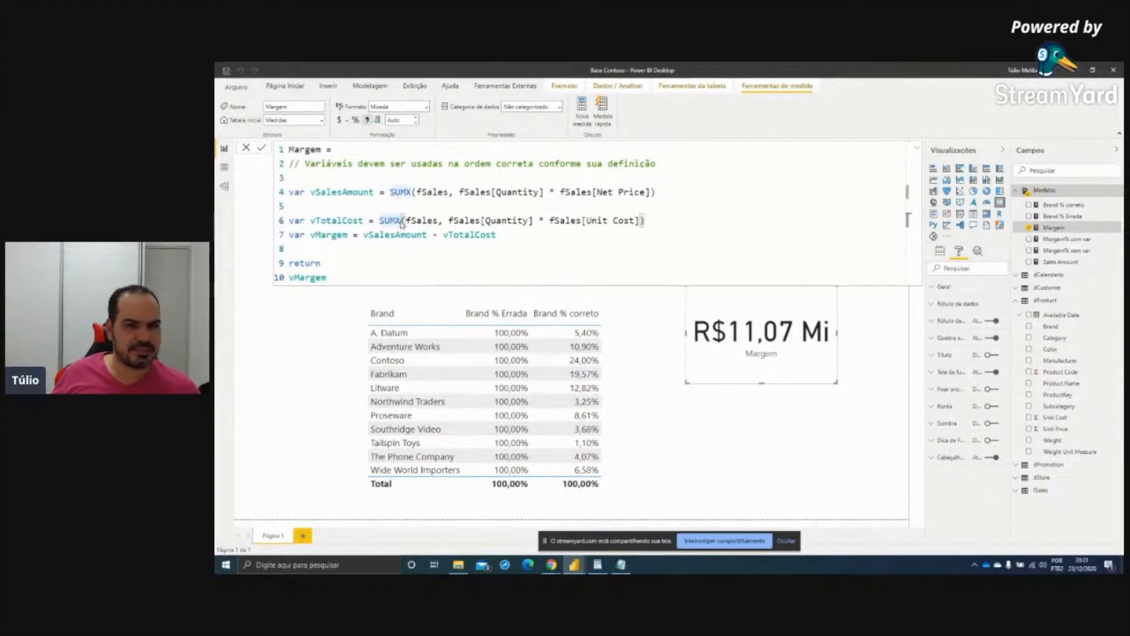
key(Escape)
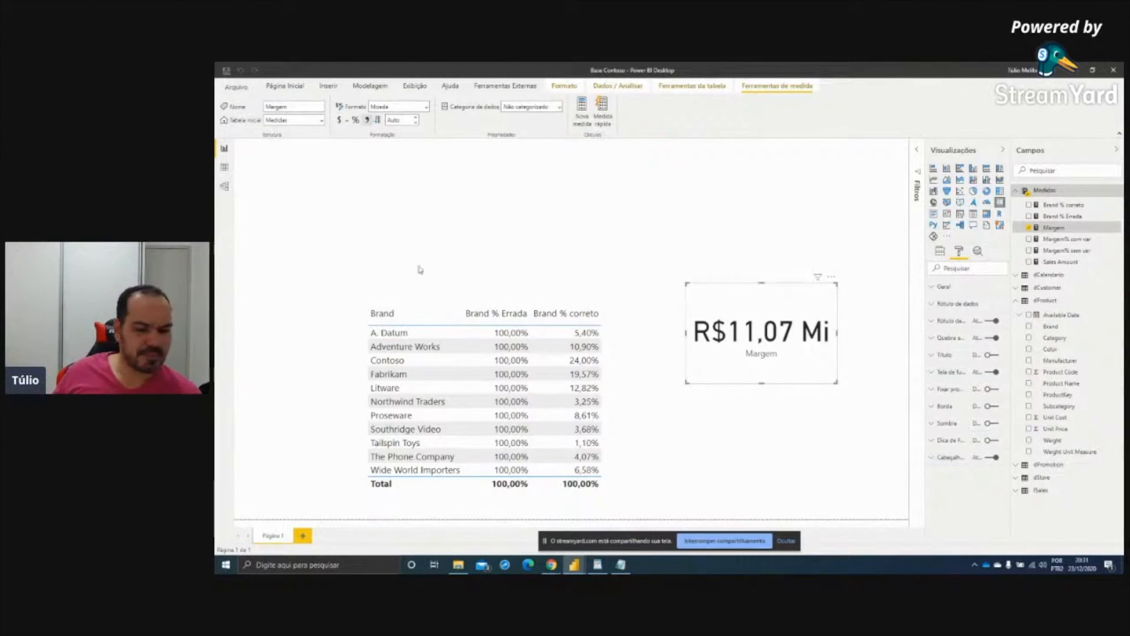
Review the WordPad rule on using variables inside functions, mark it with a temporary rectangle, and check the Roteiro.txt outline
click(597, 564)
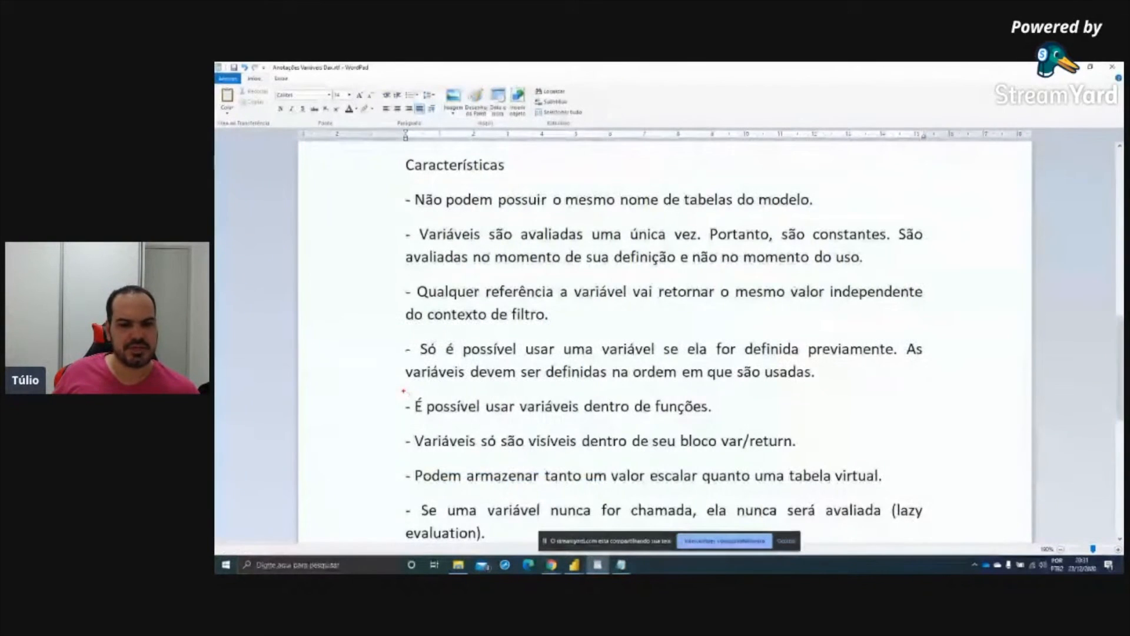
mouse_move(394, 388)
mouse_down()
mouse_move(424, 400)
mouse_move(724, 422)
mouse_up()
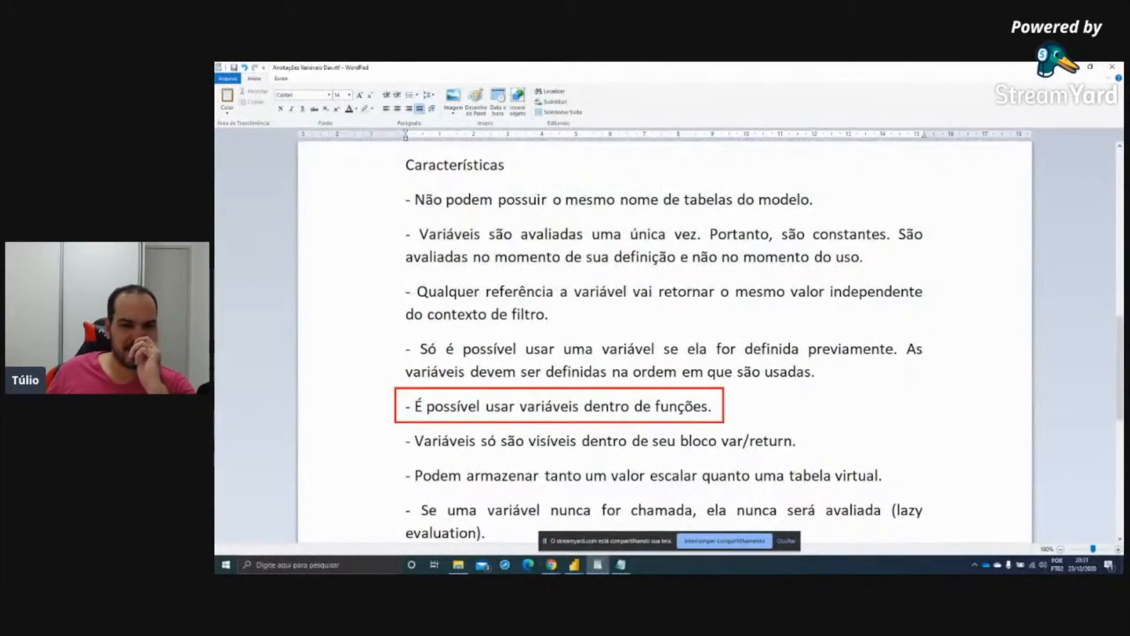
key(Escape)
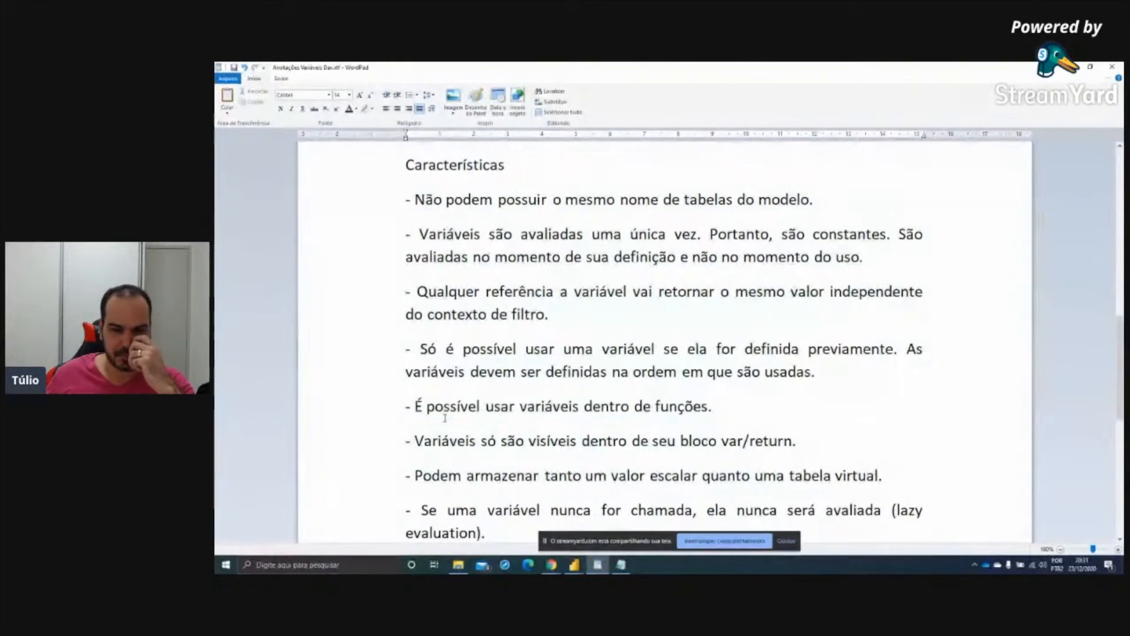
click(621, 564)
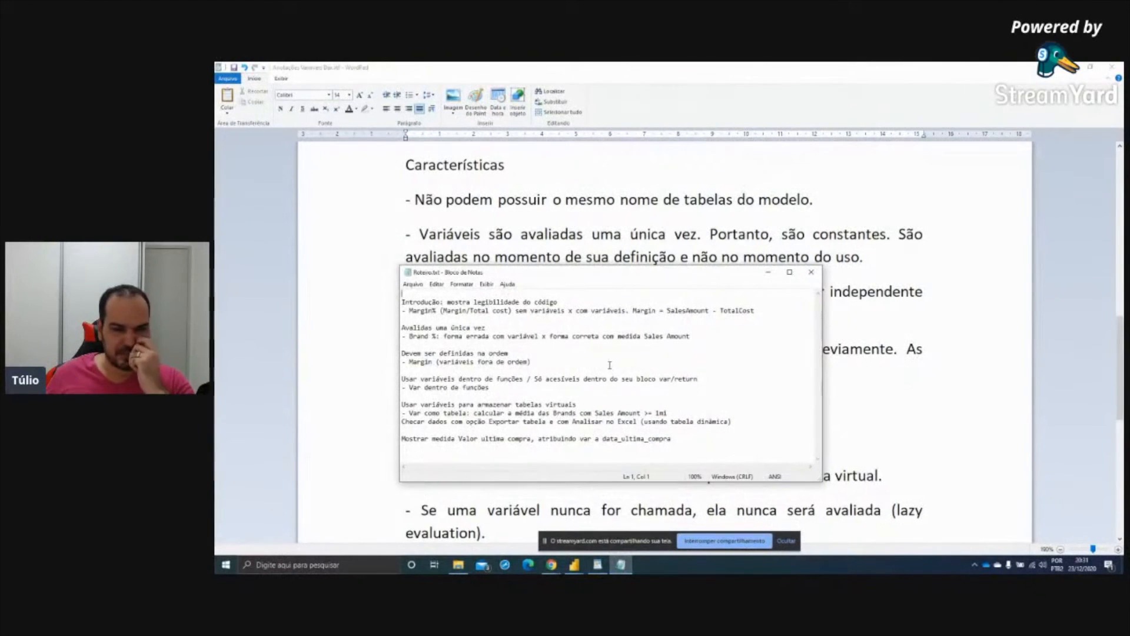
click(768, 272)
Switch back to Power BI and create a new measure in the Medidas table named "Var dentro de funcoes"
mouse_move(574, 564)
click(606, 533)
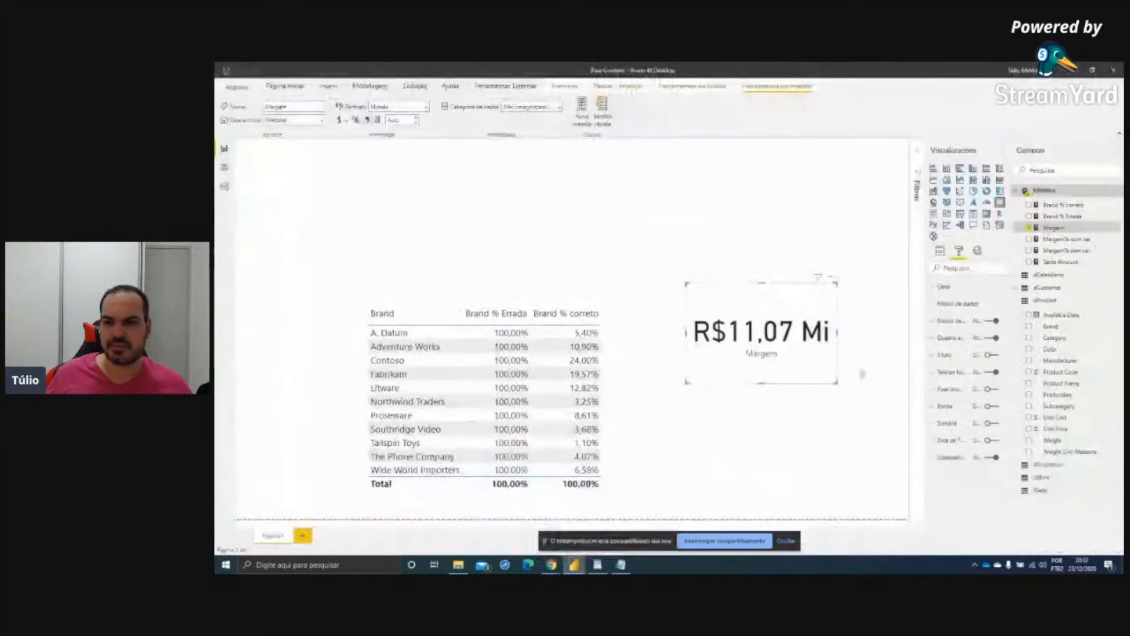
right_click(1050, 191)
click(1051, 206)
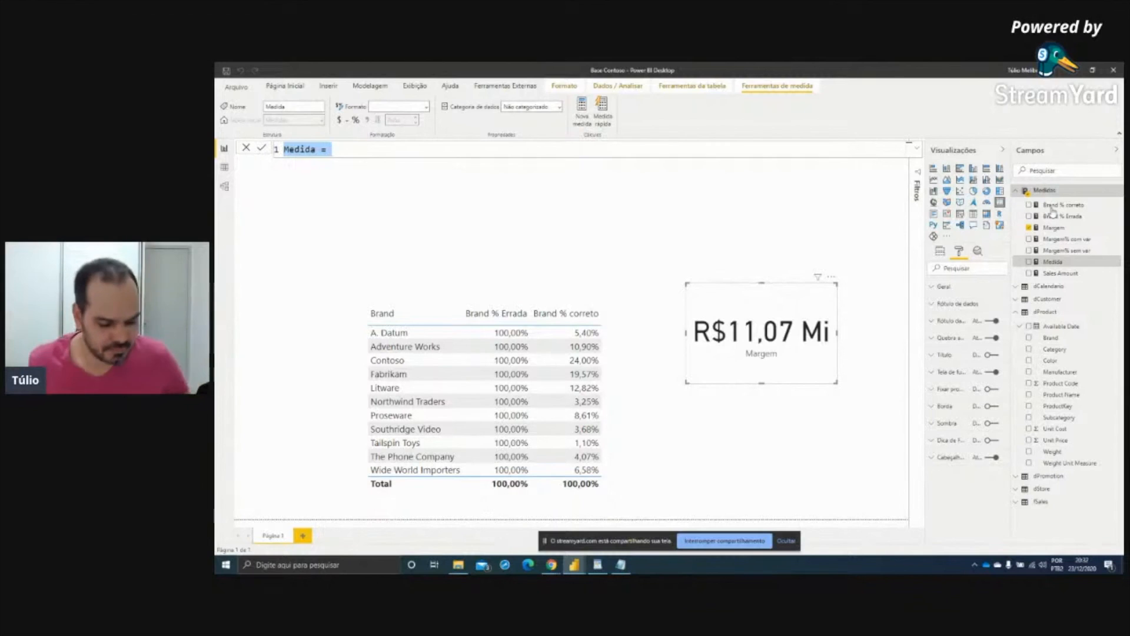
text(Var dentro)
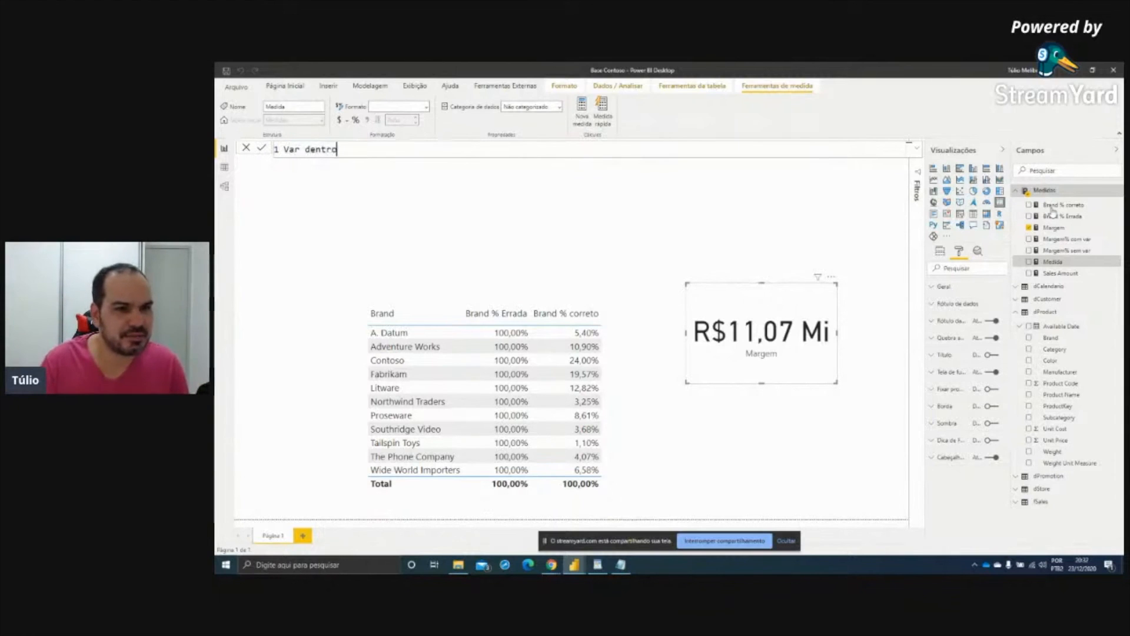
text( de funcoes =)
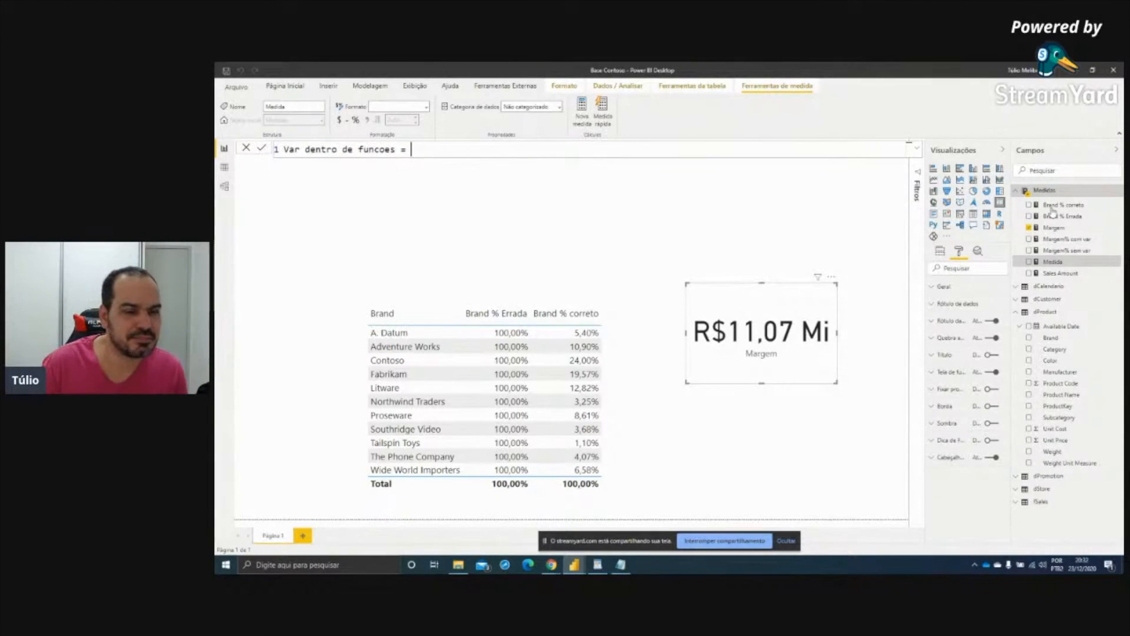
Start a SUMX over the fSales table on separate lines and begin declaring the variable vLineAmount as its expression
key(shift+Return)
text(SUMX()
key(shift+Return)
text(fSales,)
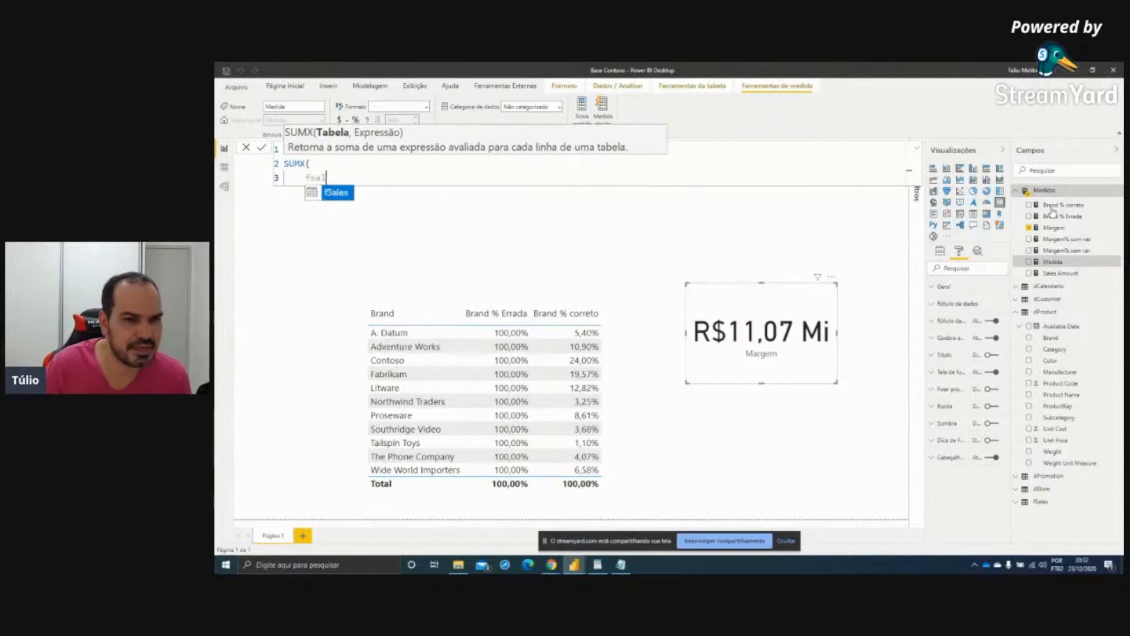
key(shift+Return)
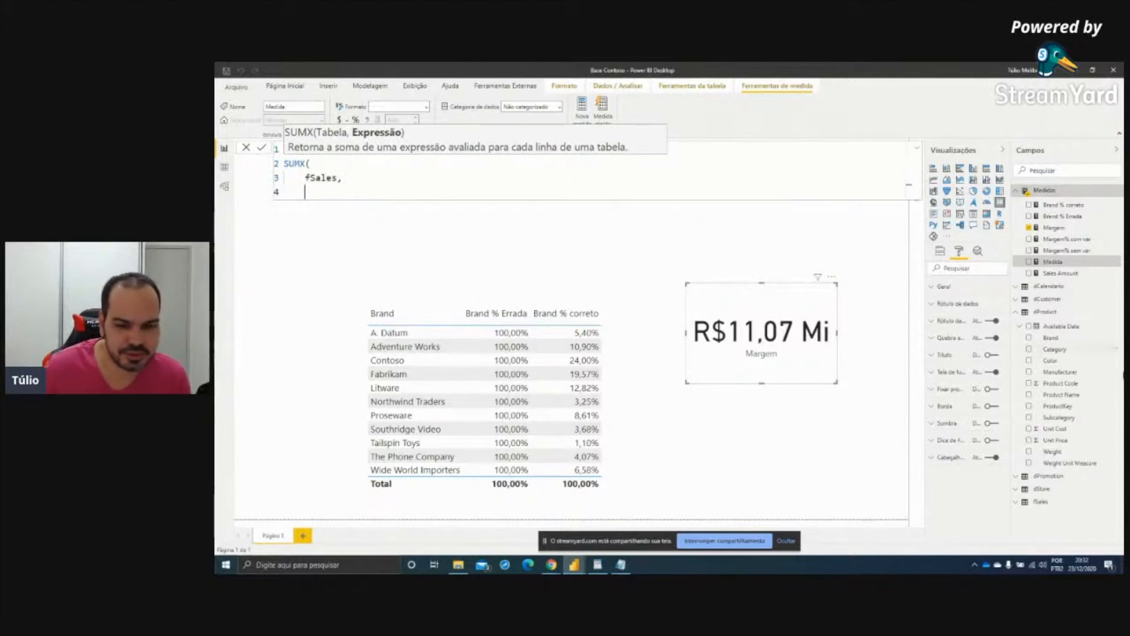
mouse_move(574, 565)
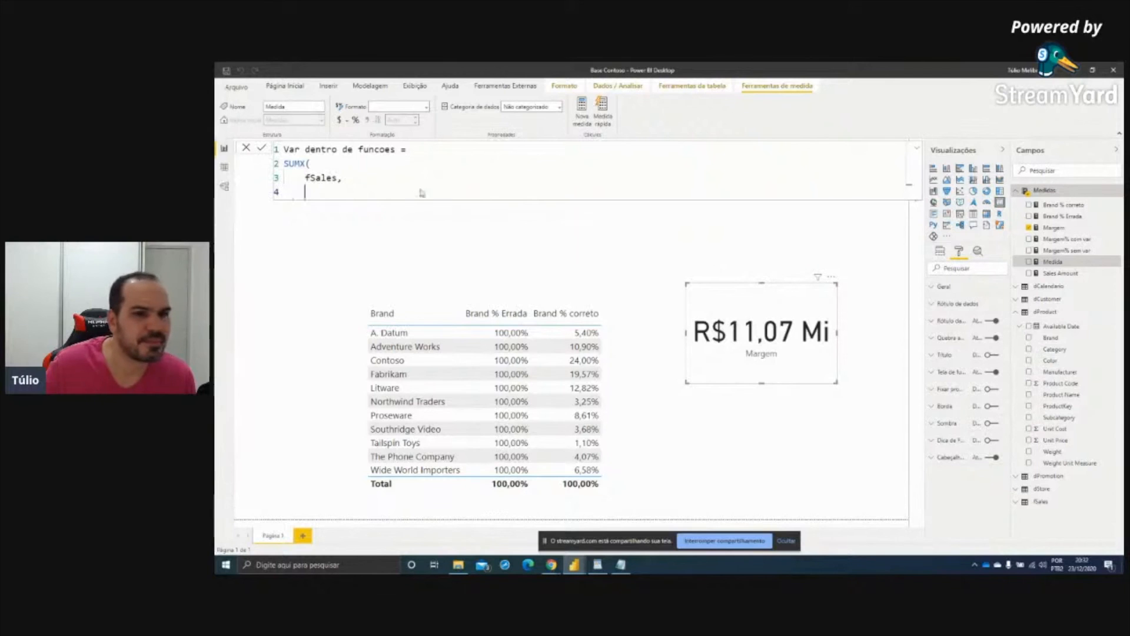
text(var v)
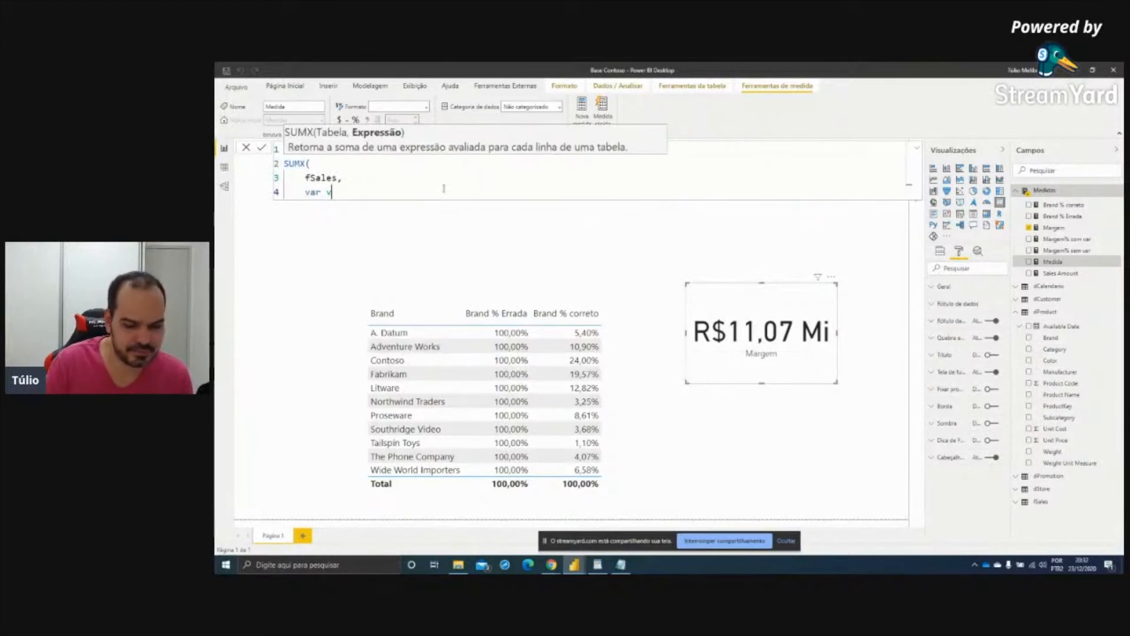
text(LineAm)
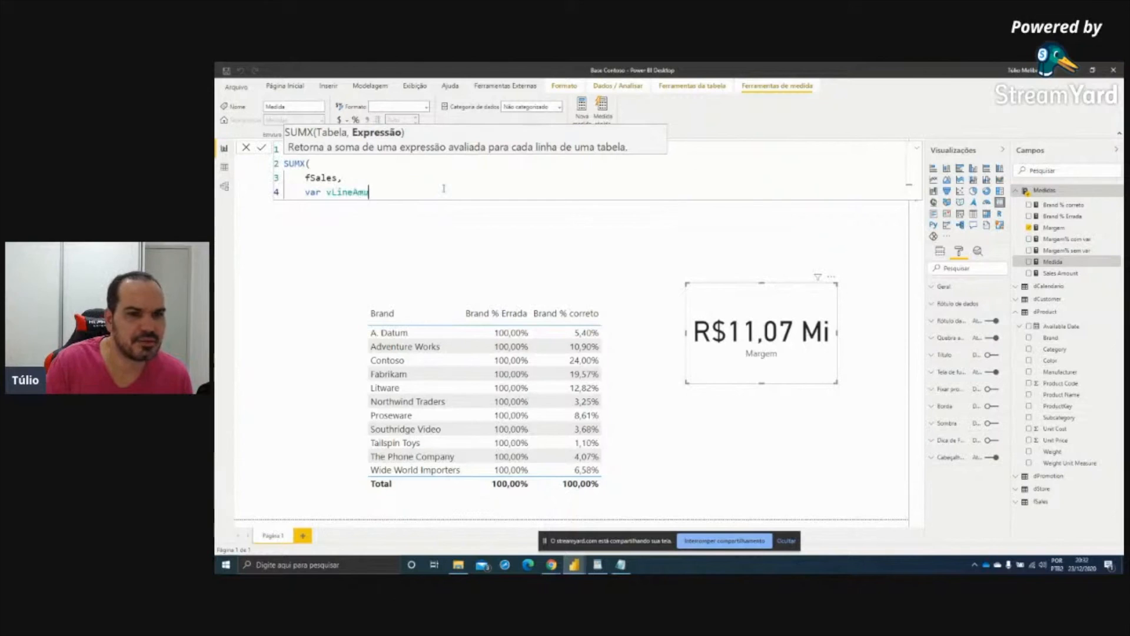
text(ount = )
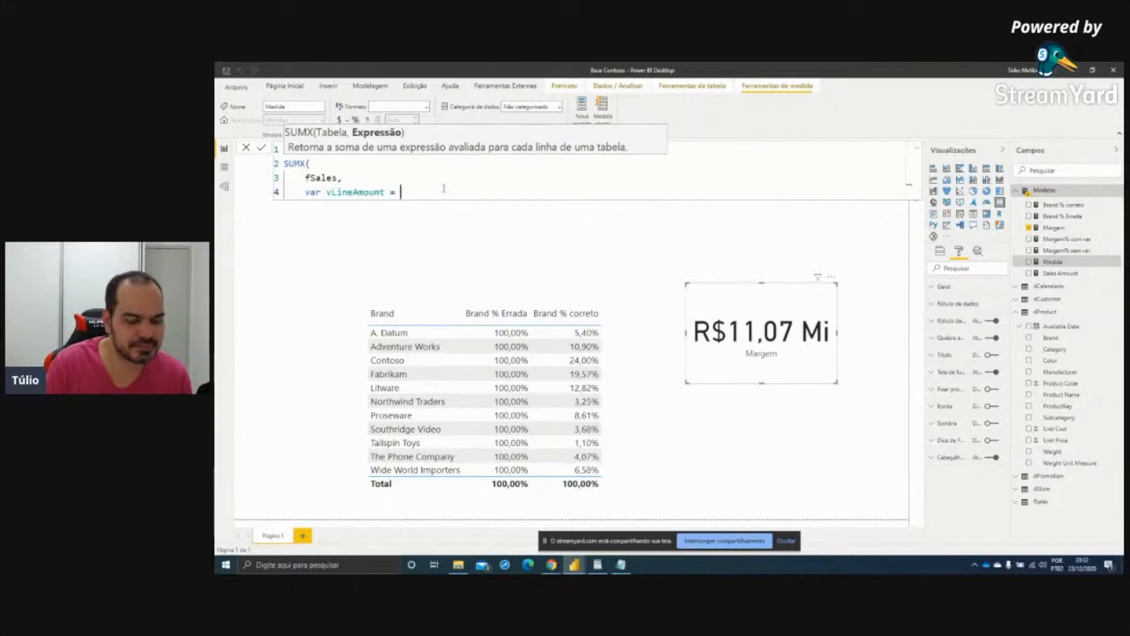
text(fsal)
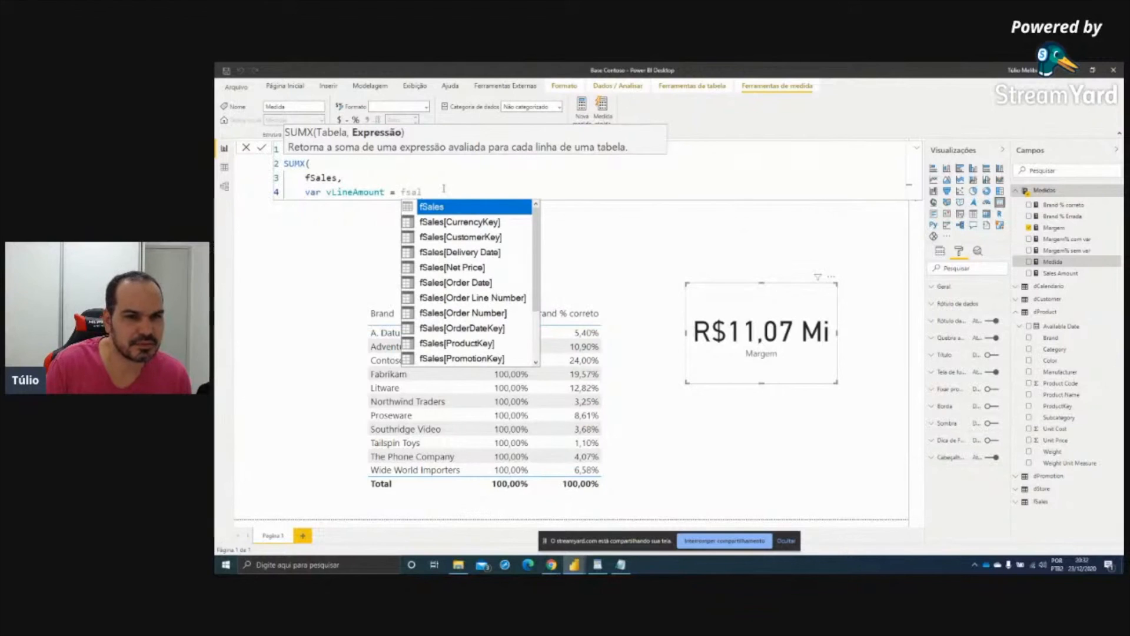
key(BackSpace)
key(BackSpace)
key(BackSpace)
key(BackSpace)
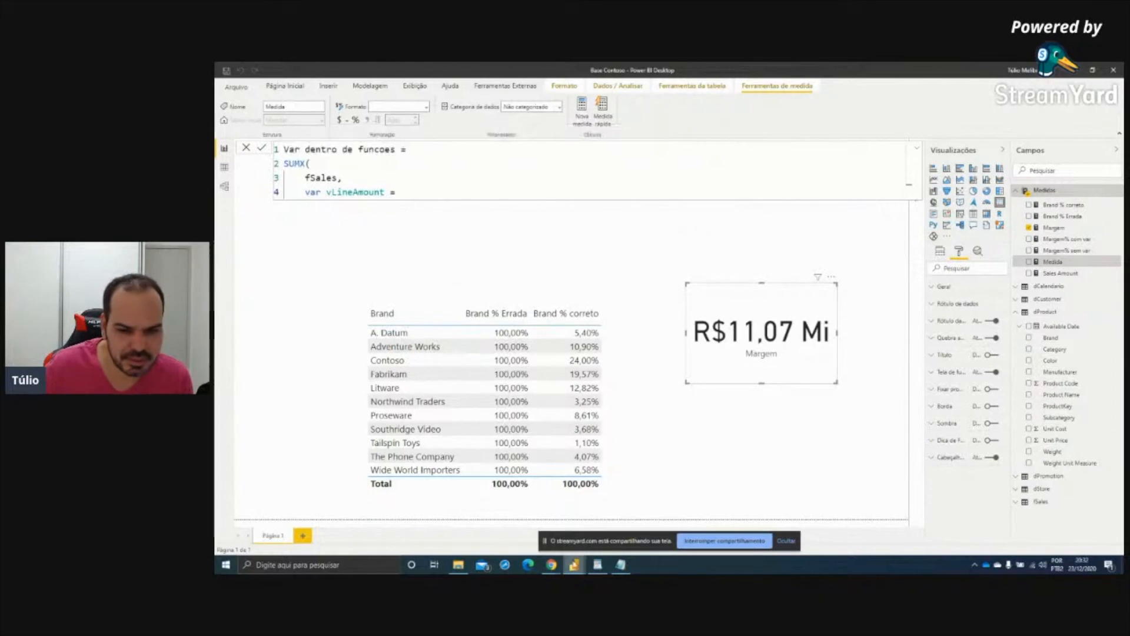
click(549, 529)
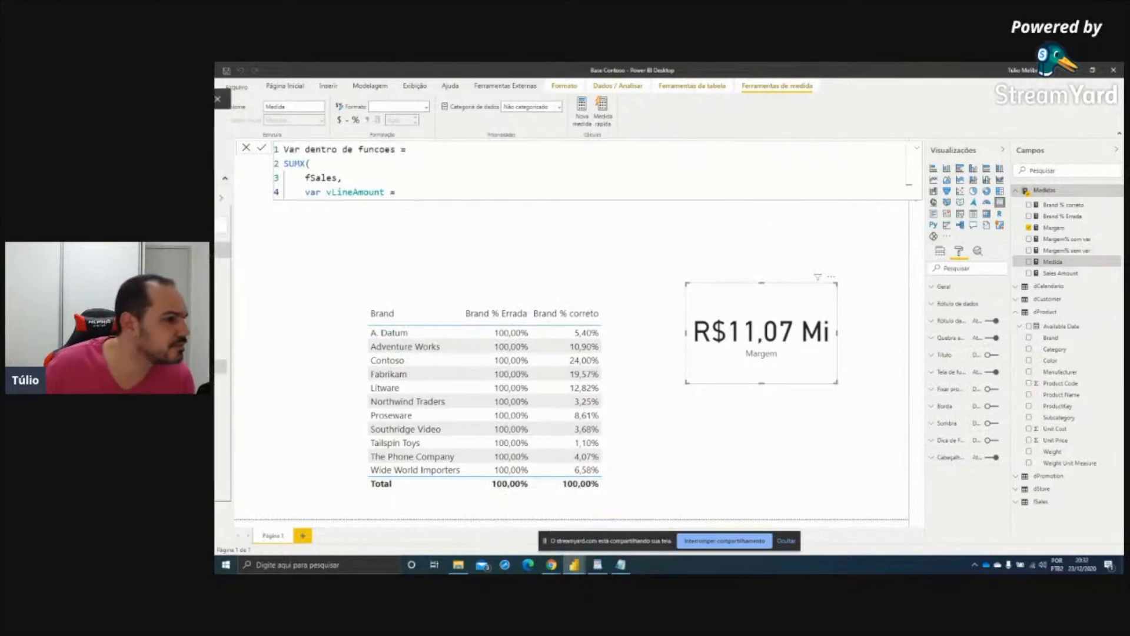
click(454, 194)
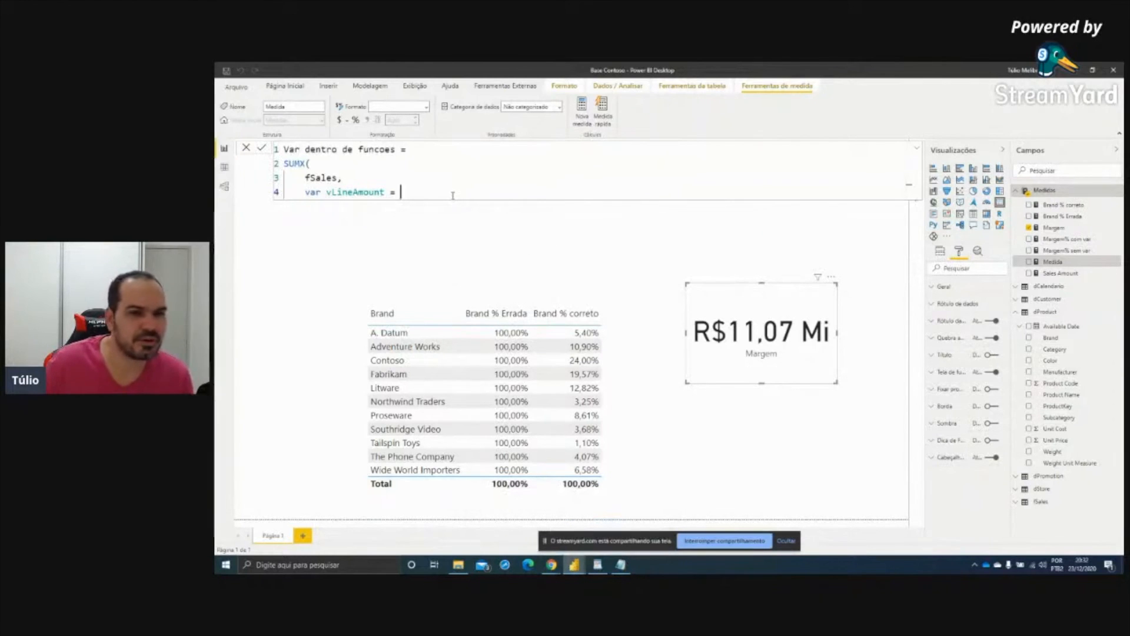
text(fsal)
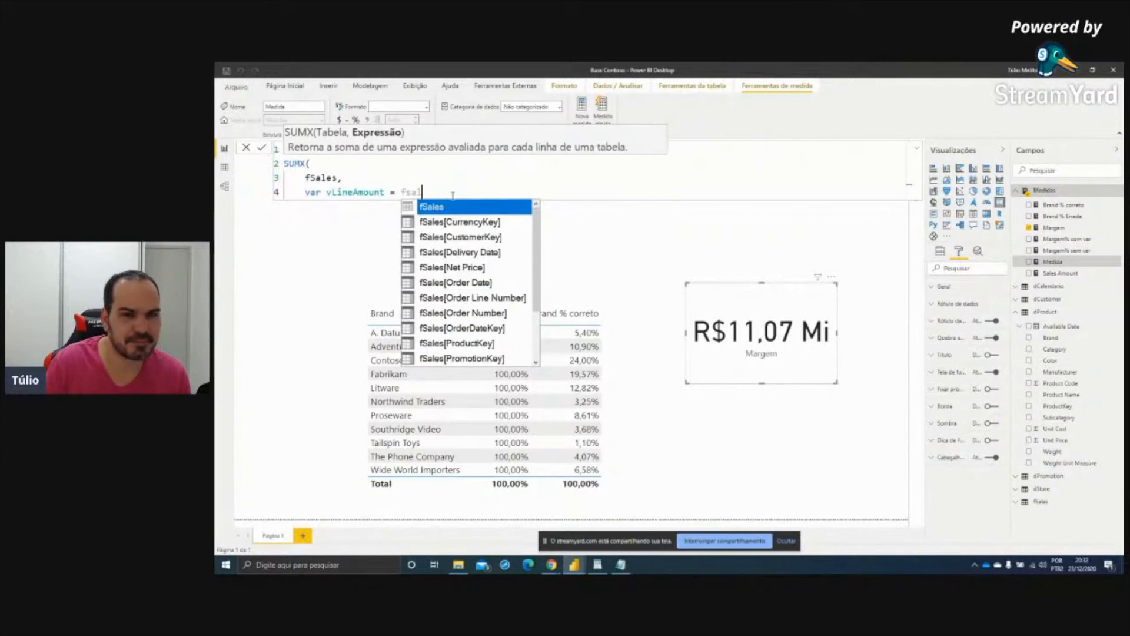
key(Tab)
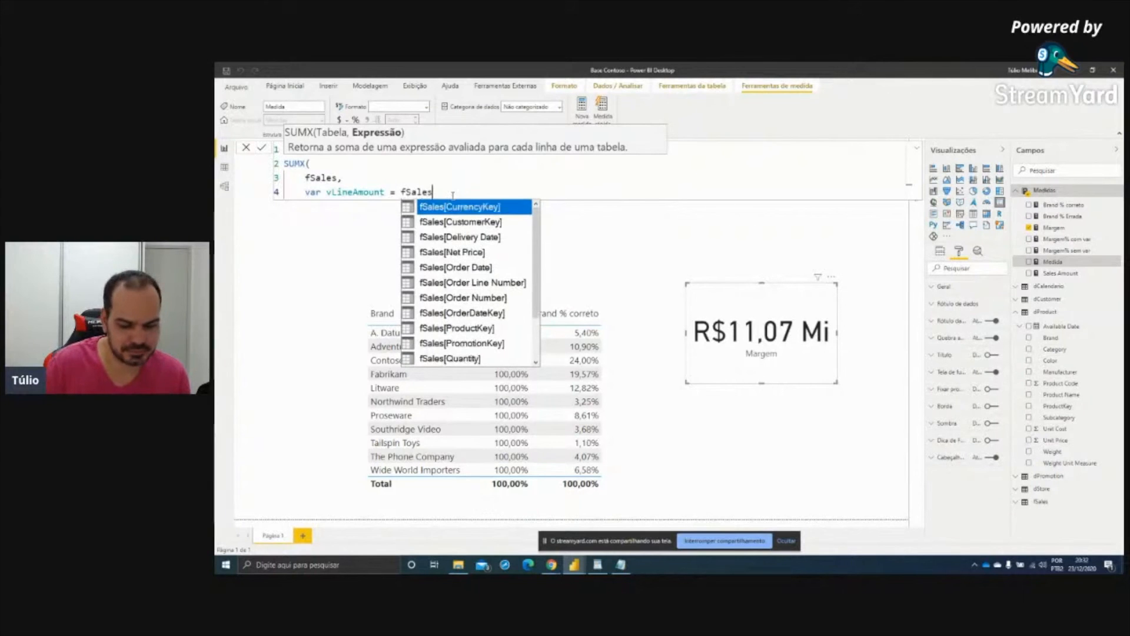
key(BackSpace)
key(BackSpace)
key(BackSpace)
key(BackSpace)
key(BackSpace)
key(BackSpace)
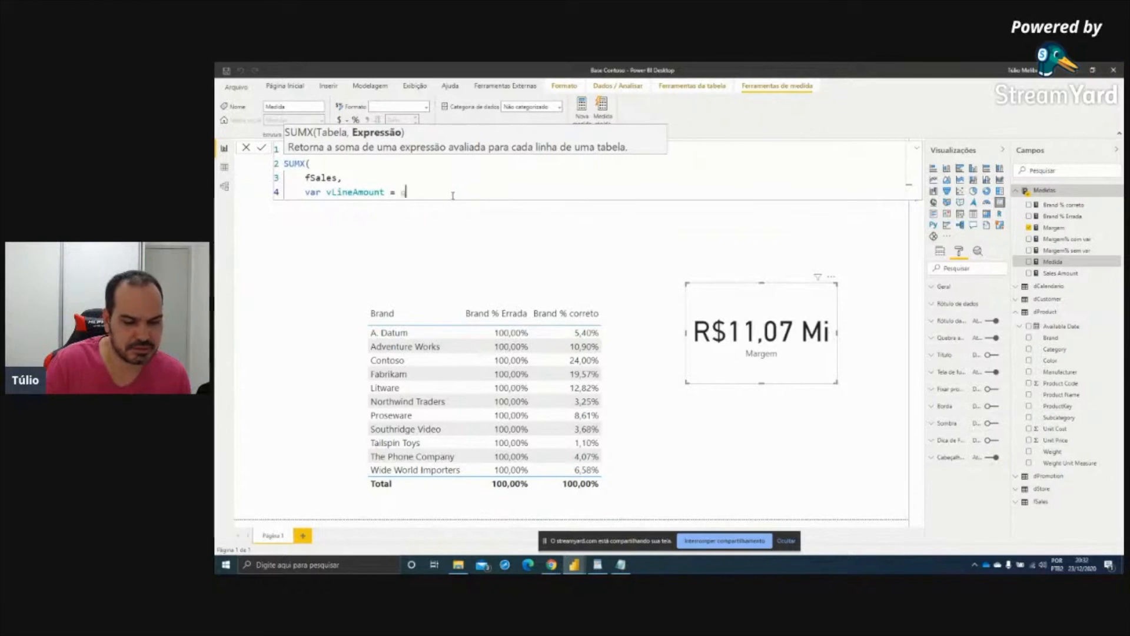
Define vLineAmount as fSales[Quantity] * fSales[Net Price]
text(quan)
key(Tab)
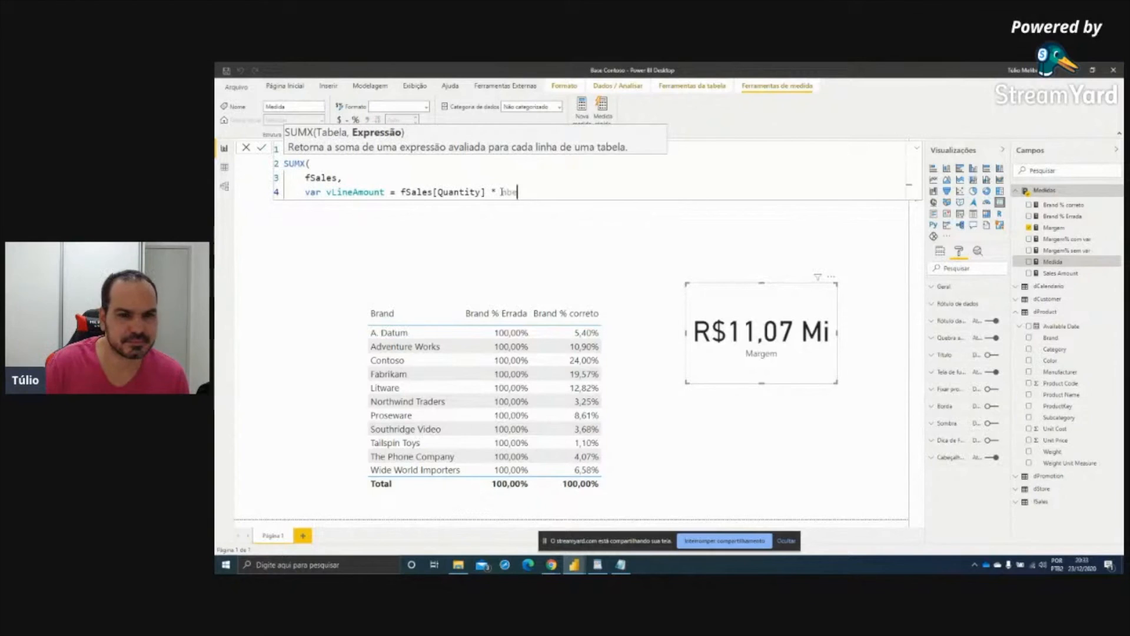
text(fSales[Net Price])
key(Tab)
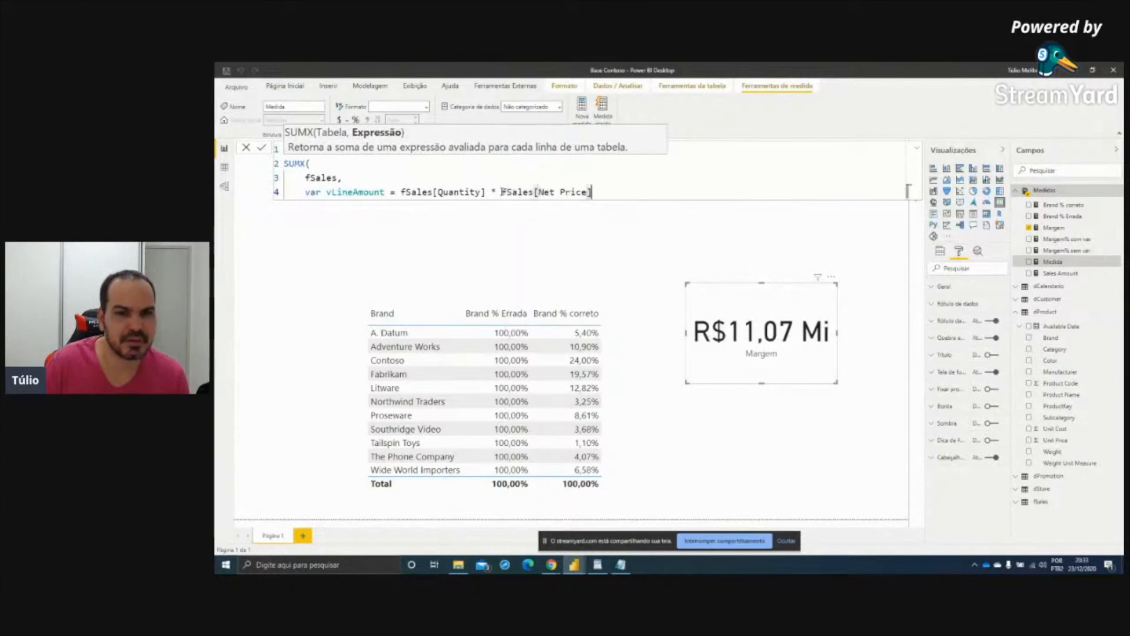
Declare a second variable below it, vLineCost, as fSales[Quantity] * fSales[Unit Cost]
key(Return)
text(v)
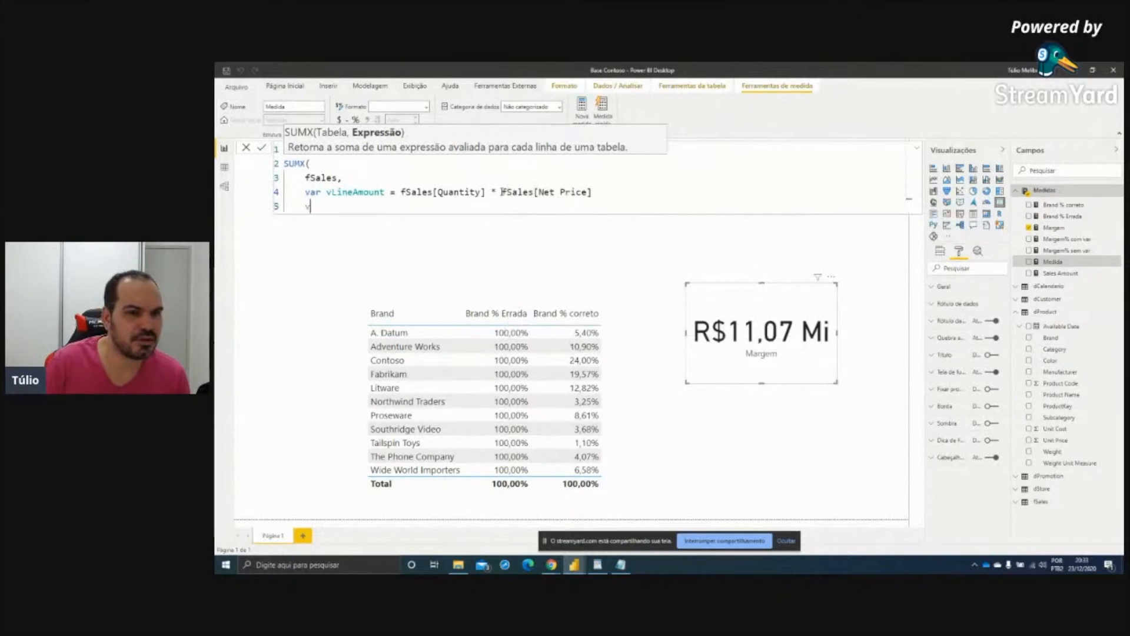
text(ar vLine)
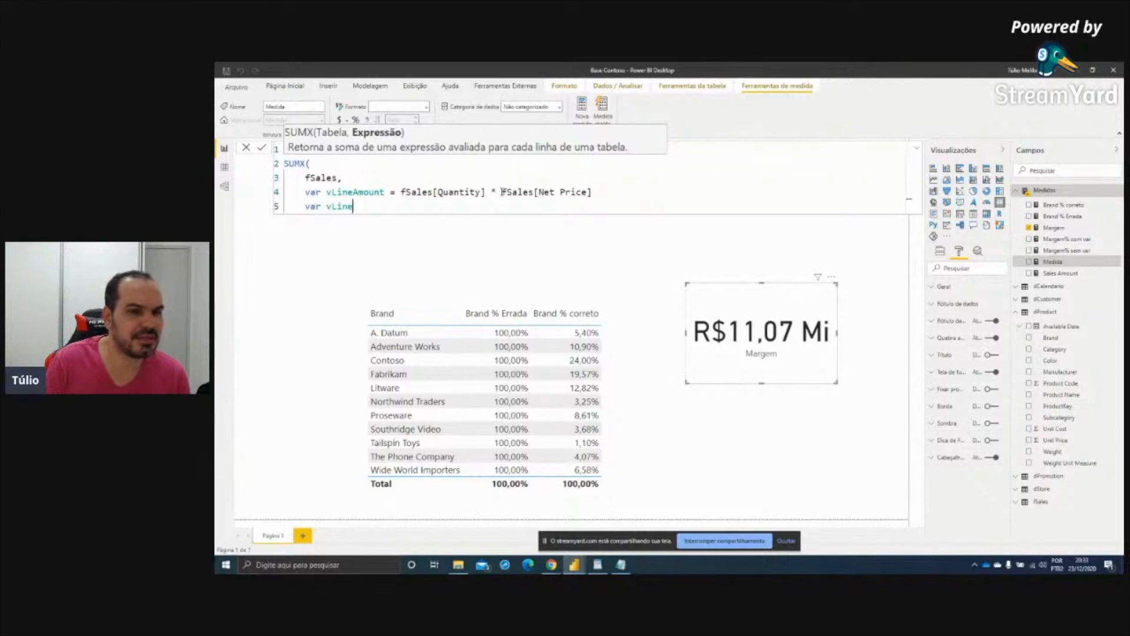
text(Cost = fSales[Quantity])
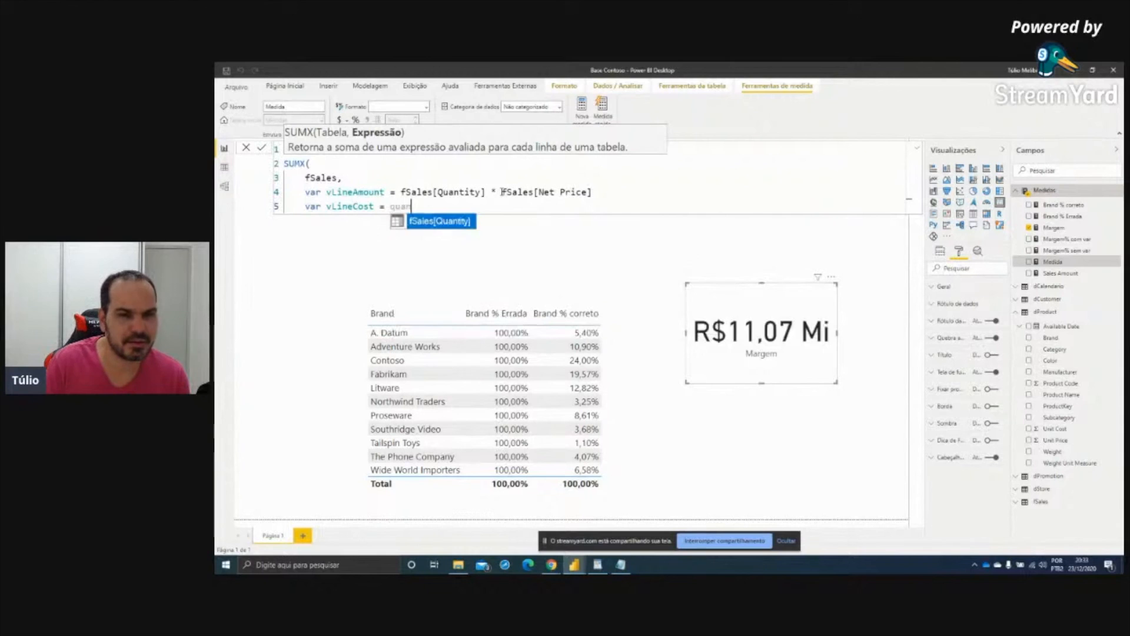
text( * )
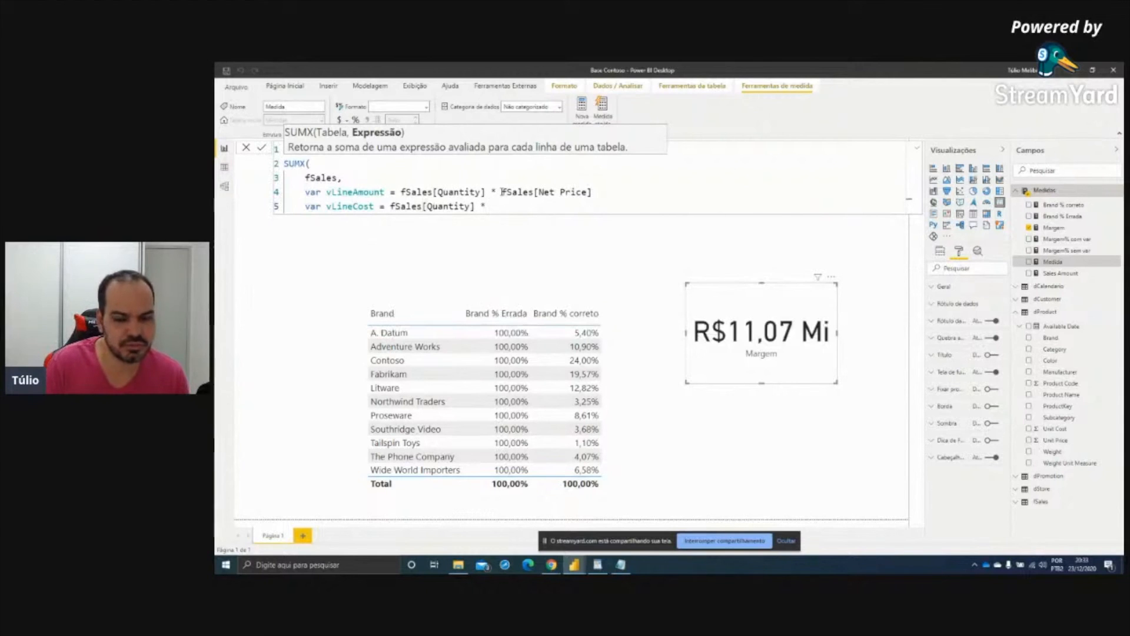
text(unit)
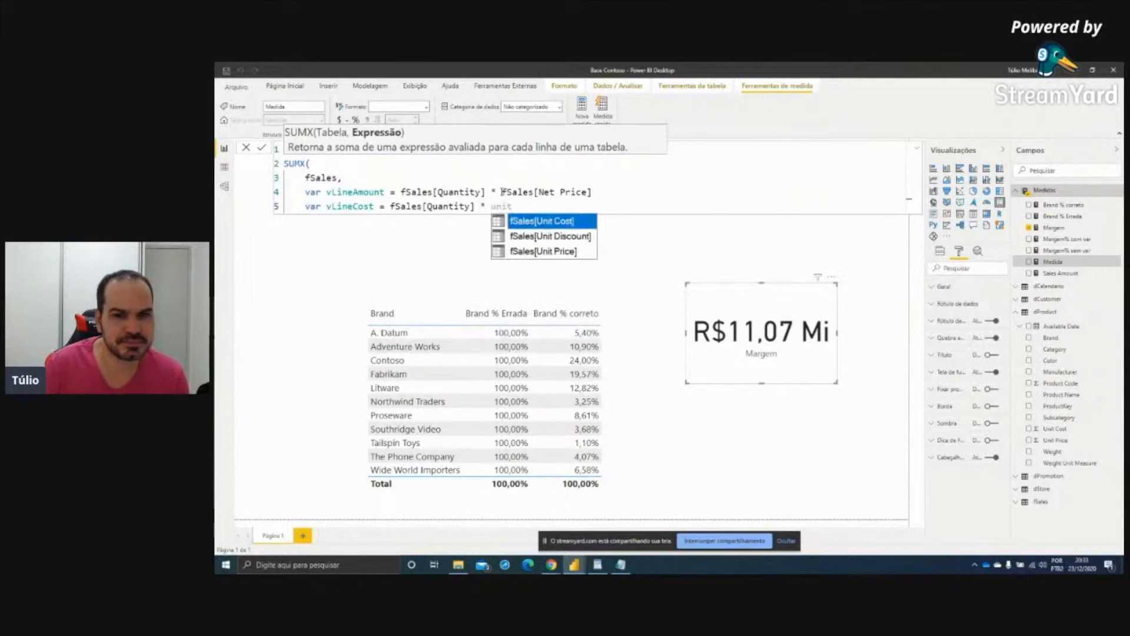
key(Tab)
Add a return section below the variables that gives vLineAmount - vLineCost
key(Return)
text(return)
key(Return)
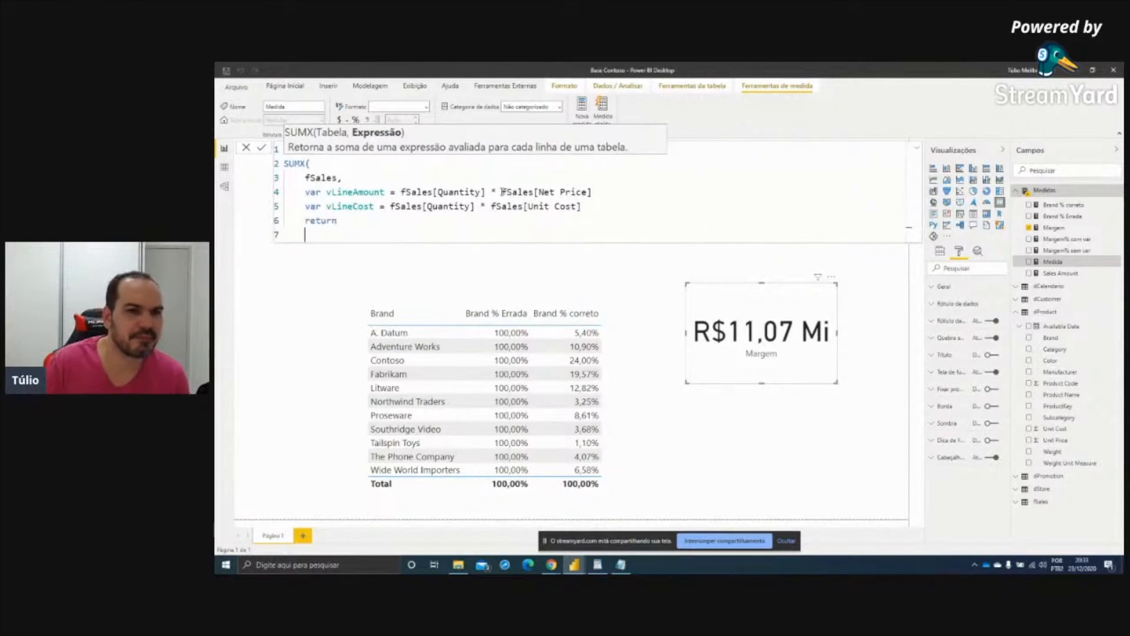
double_click(347, 192)
key(ctrl+c)
click(335, 236)
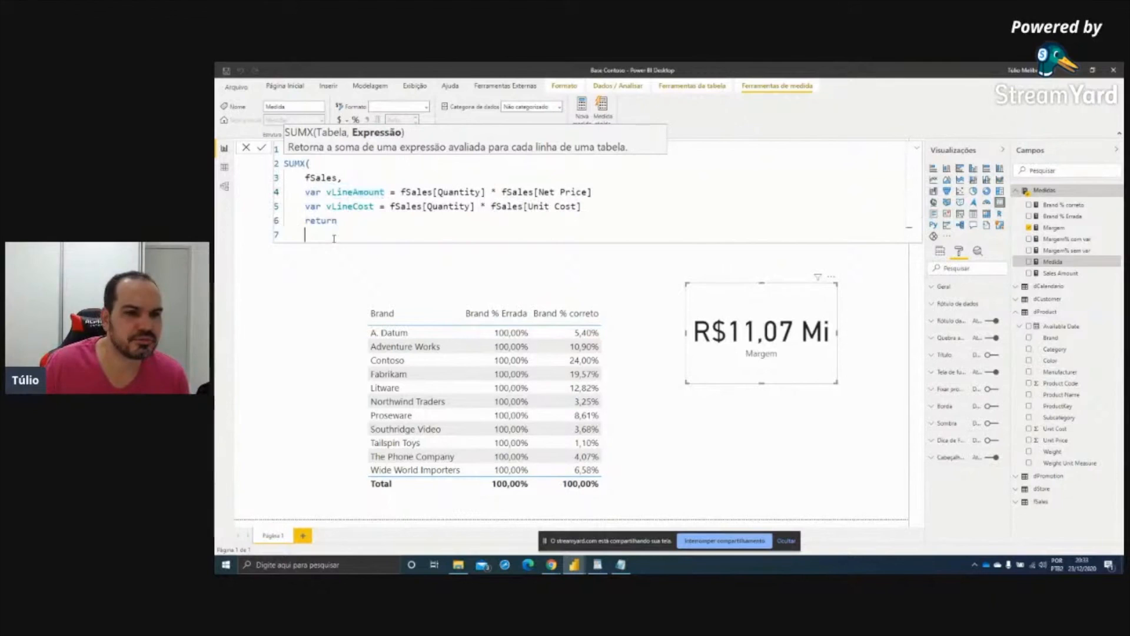
key(ctrl+v)
text(-)
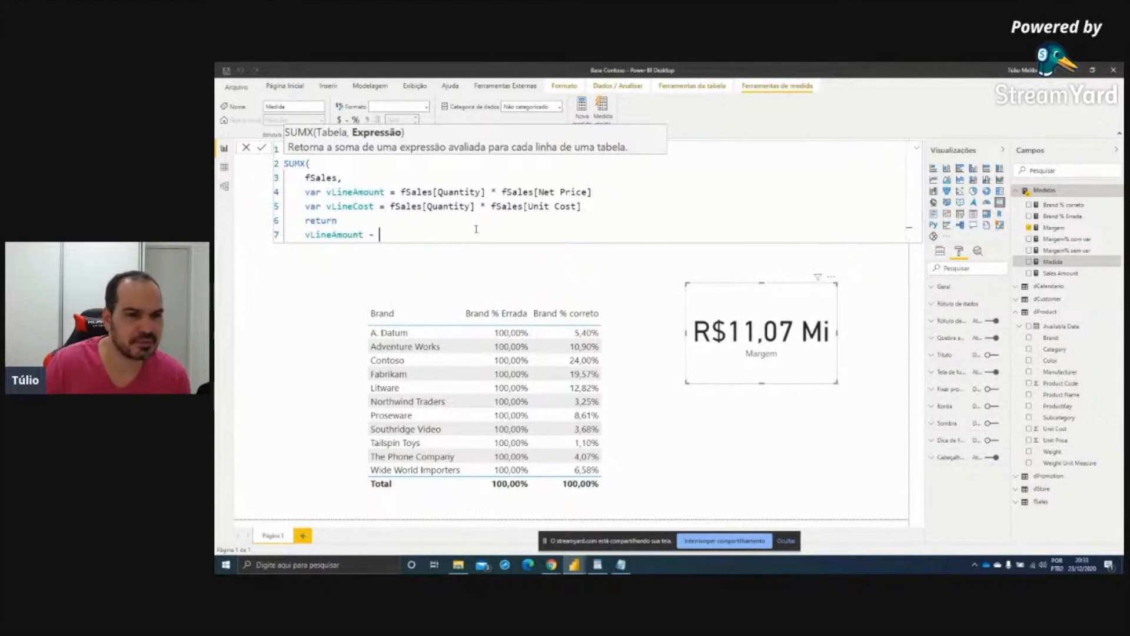
double_click(363, 207)
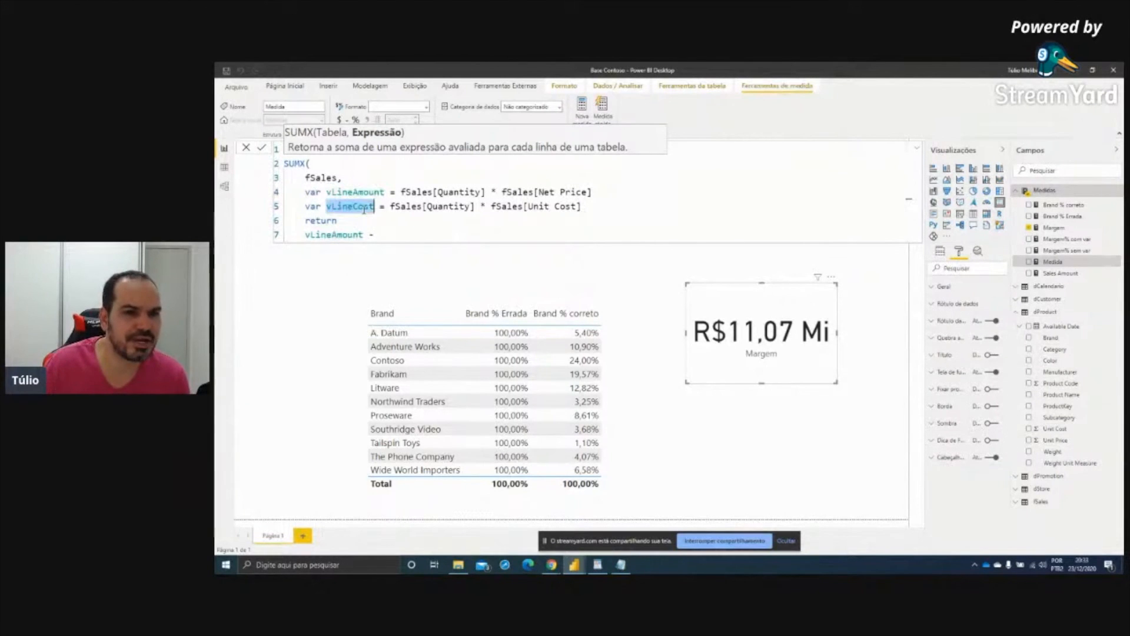
click(410, 235)
key(ctrl+v)
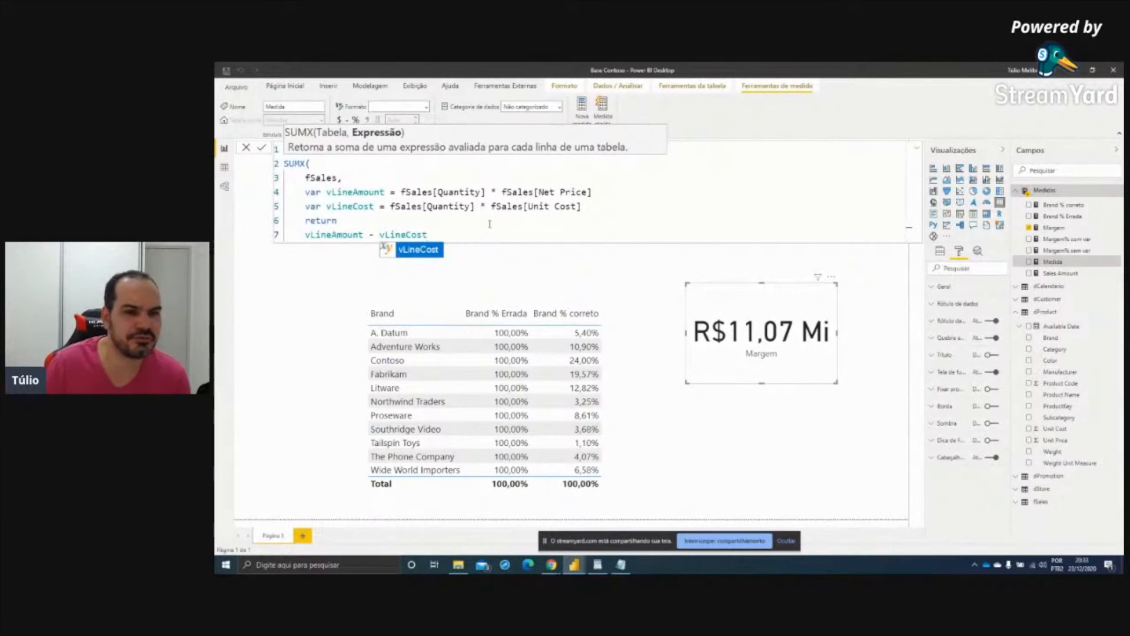
Close the SUMX function with an unindented parenthesis on its own line
key(shift+Return)
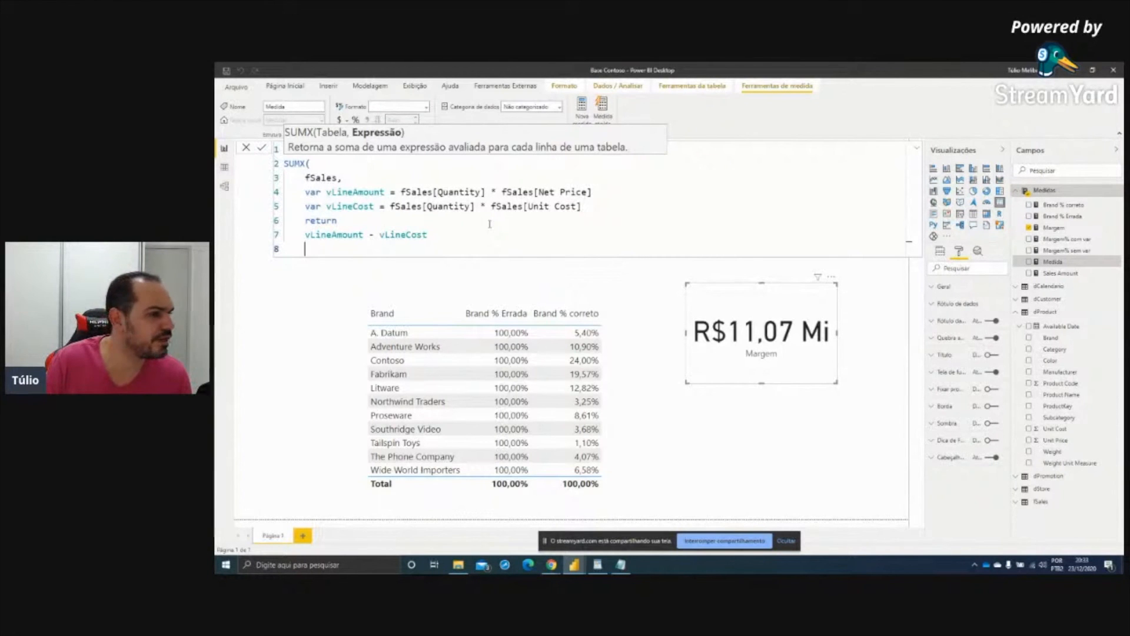
key(BackSpace)
text())
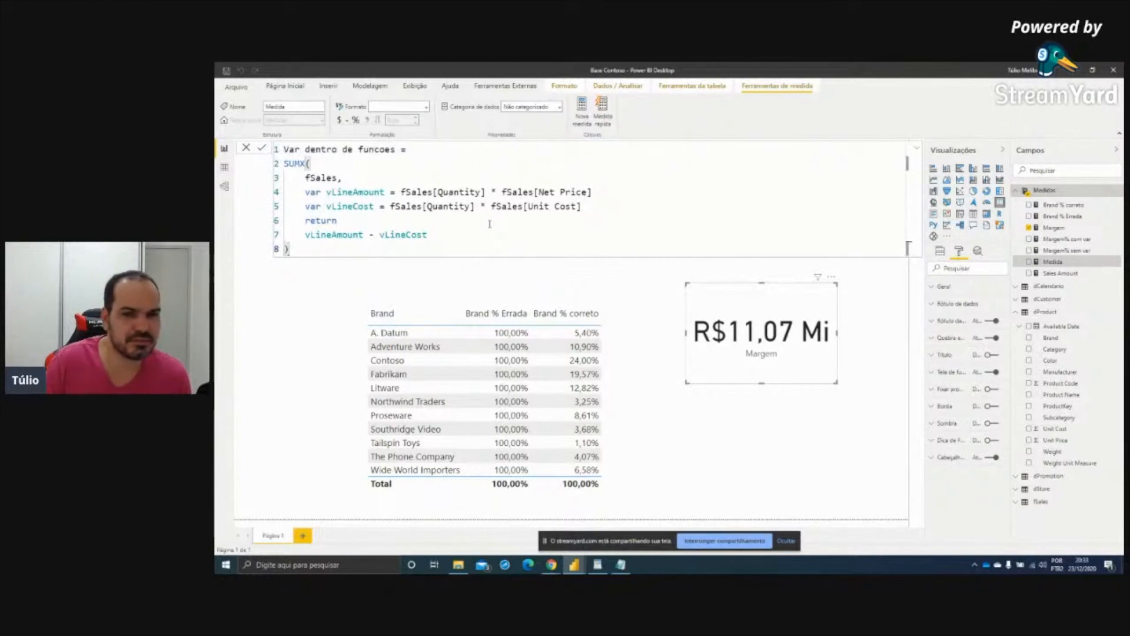